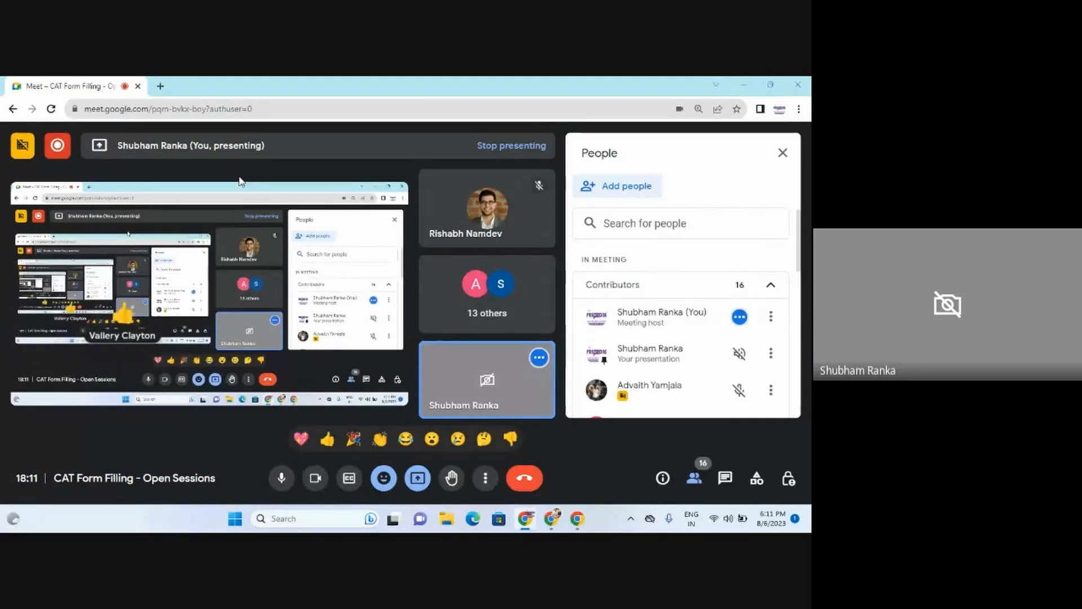
Step: In Chrome, enter 'iimcaT' in a new tab's address bar so it autocompletes to iimcat.ac.in
key(alt+Tab)
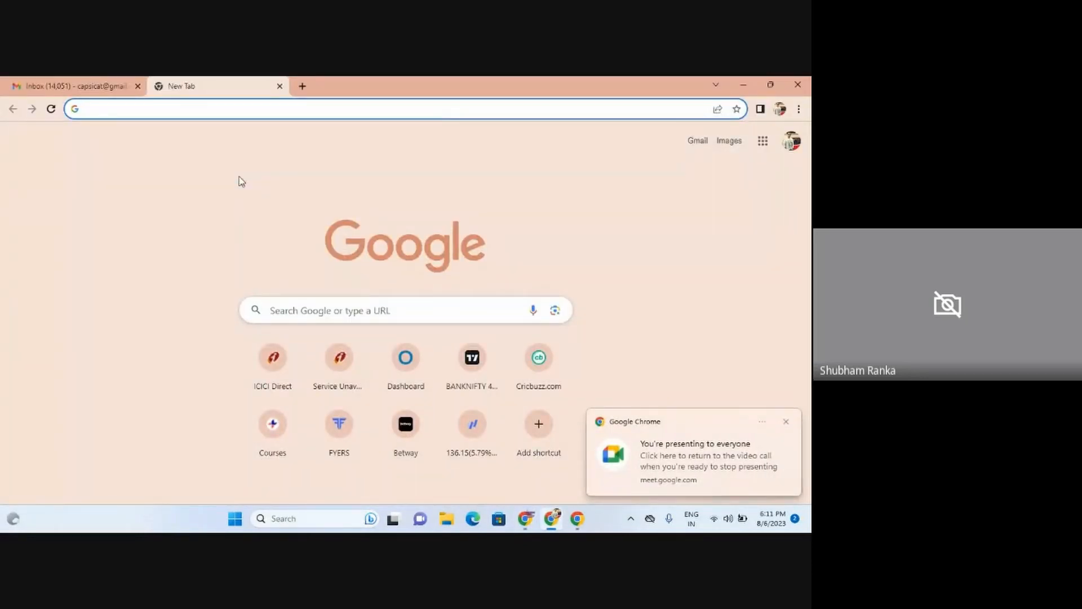
text(iima)
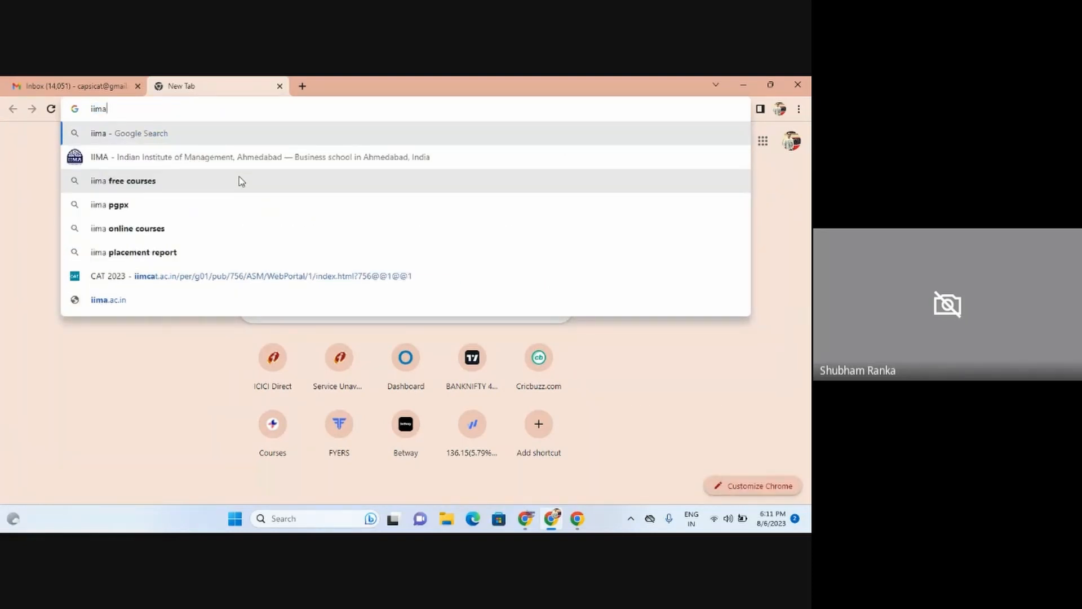
key(BackSpace)
text(caT)
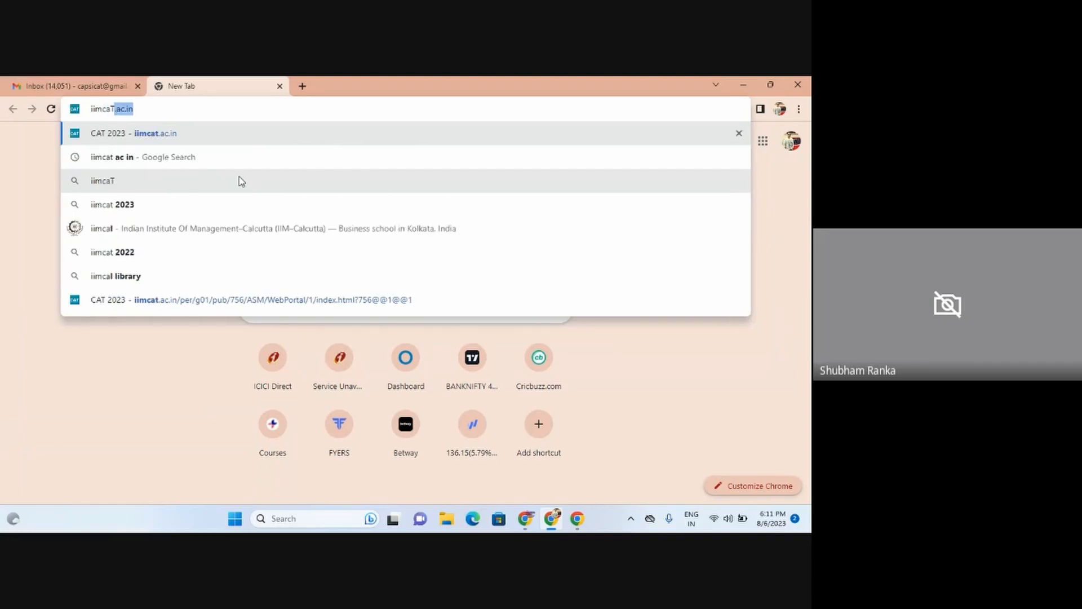
key(BackSpace)
key(BackSpace)
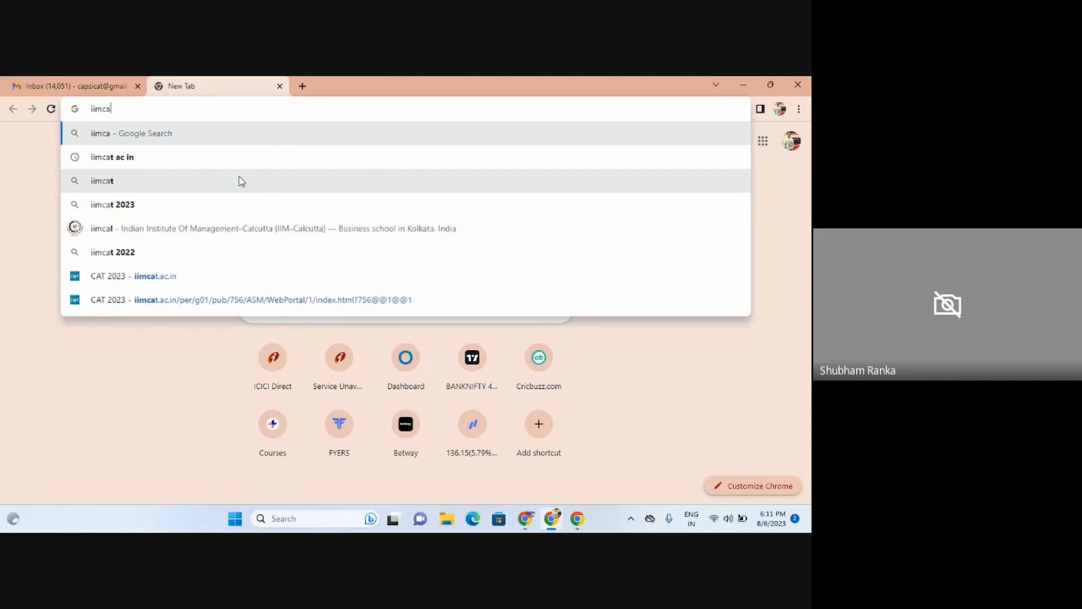
text(T)
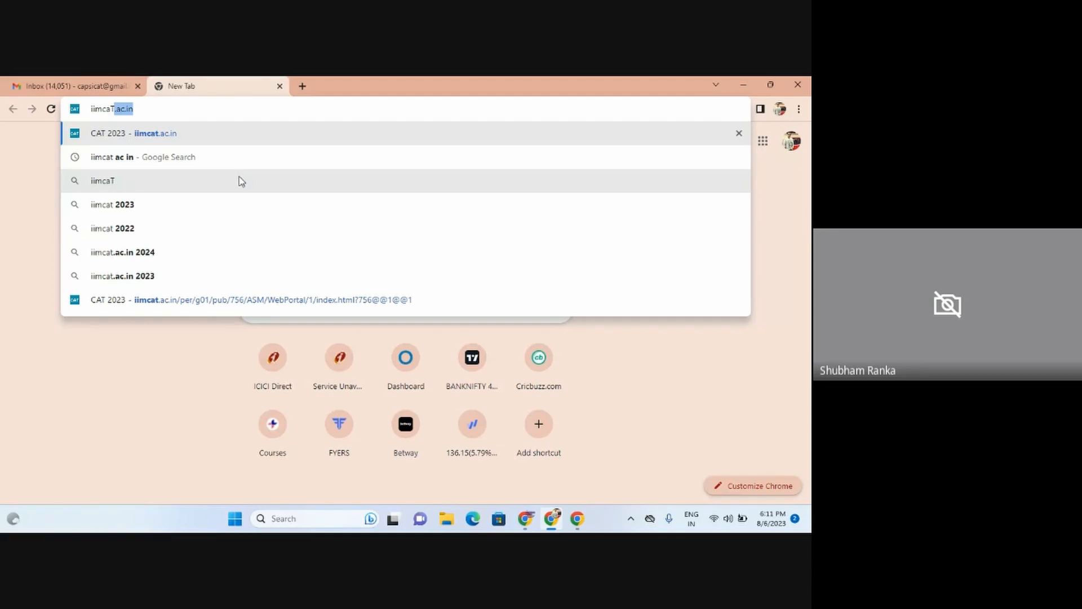
Step: Load iimcat.ac.in and scroll down to the Know More, Quick Tour and Certificate documents
click(225, 139)
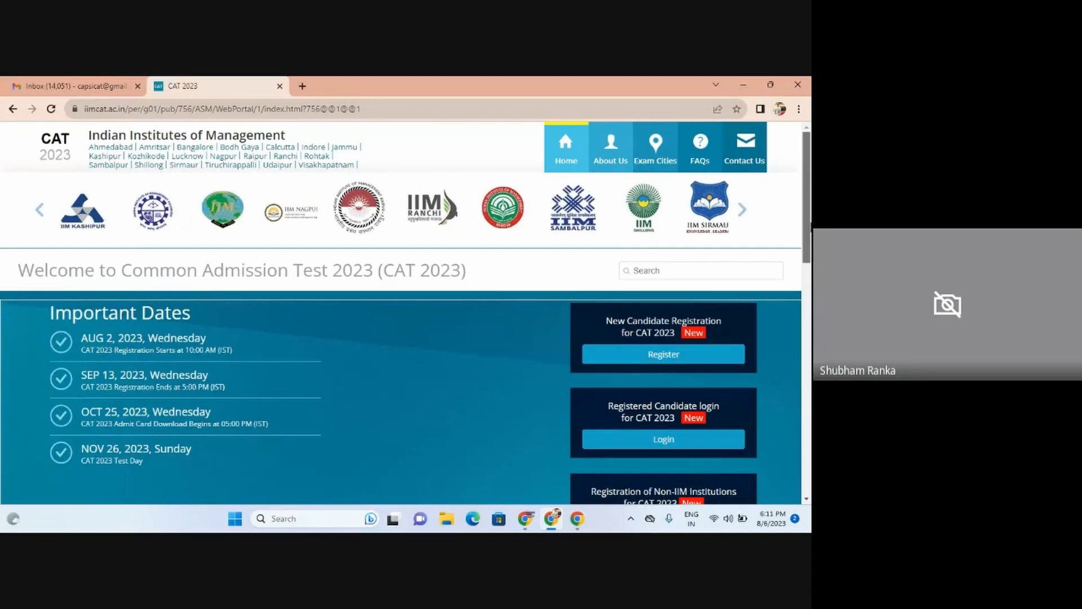
scroll(221, 123, down, 1)
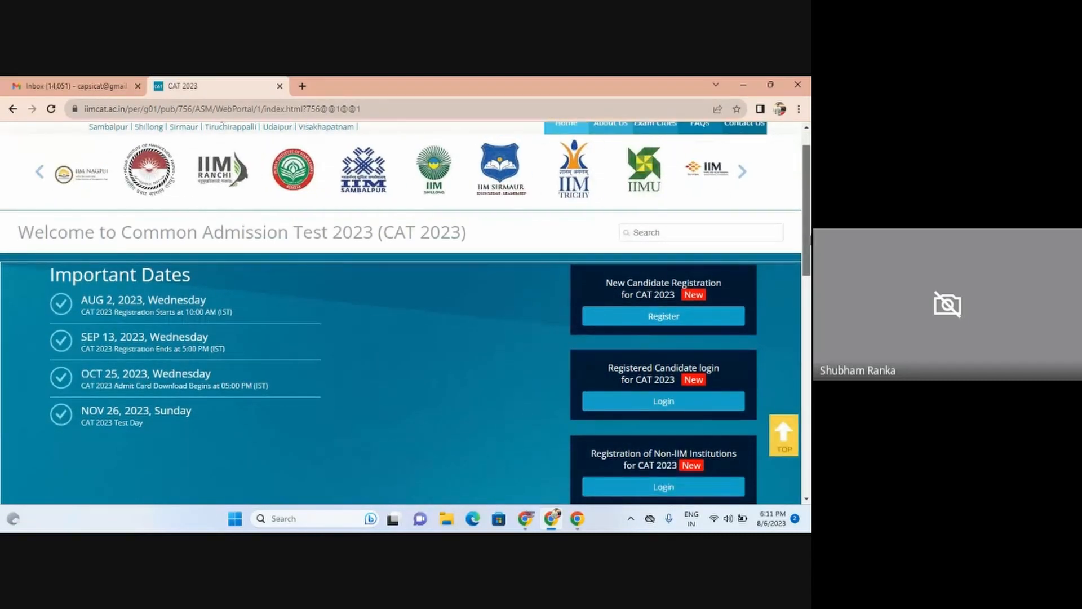
drag(810, 240, 809, 233)
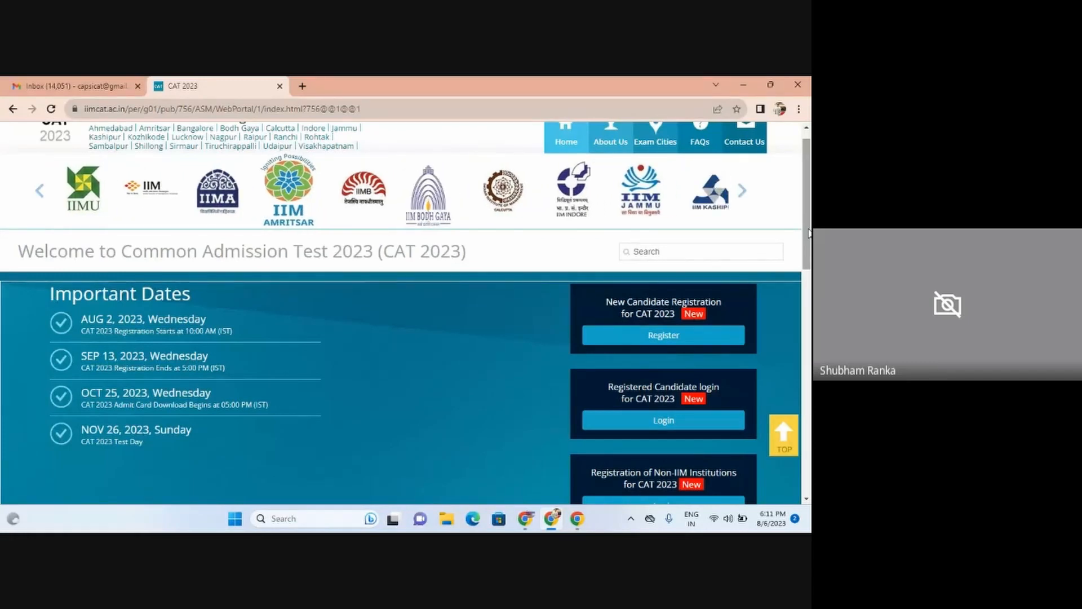
drag(809, 233, 811, 413)
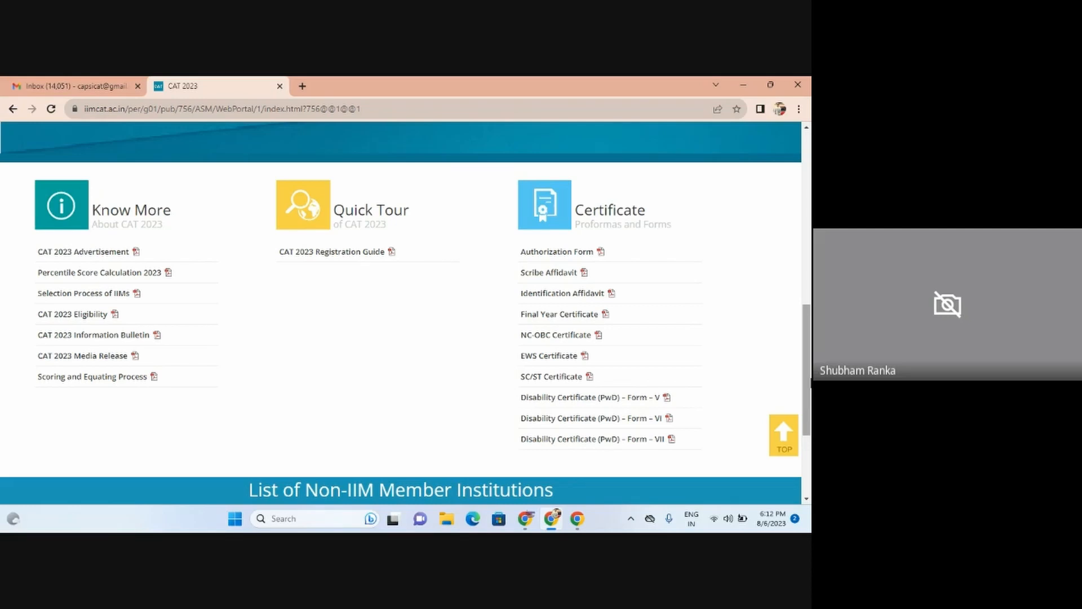
Step: Scroll back up to the Important Dates list, from Aug 2 to the Nov 26, 2023 test day
drag(810, 383, 811, 214)
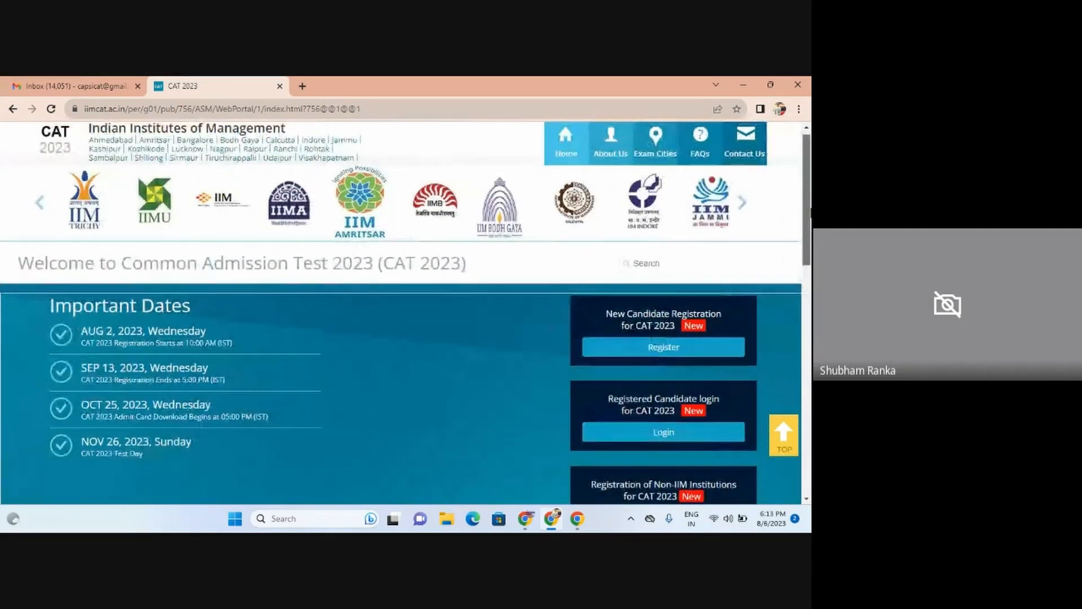
drag(811, 214, 810, 211)
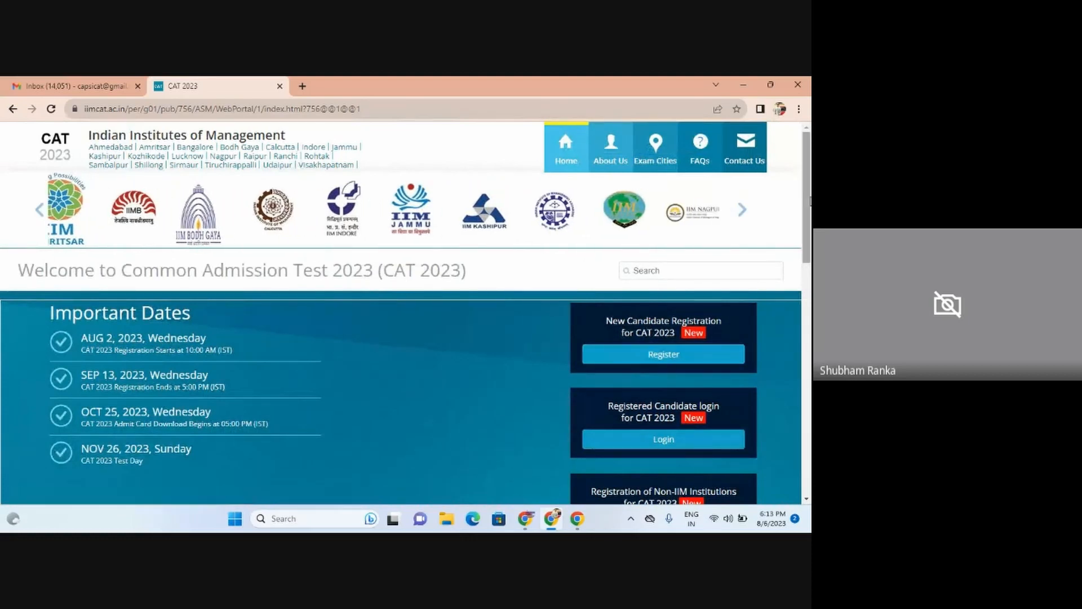
scroll(619, 424, down, 2)
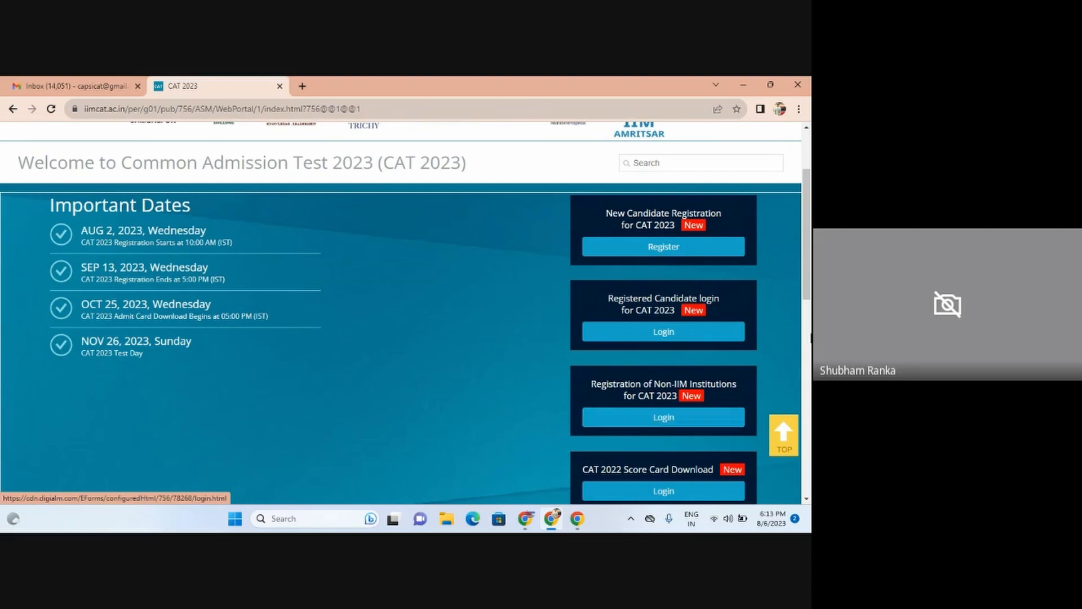
Step: Start a New Candidate Registration, closing the Instructions popup and agreeing to the Privacy Notice
click(644, 253)
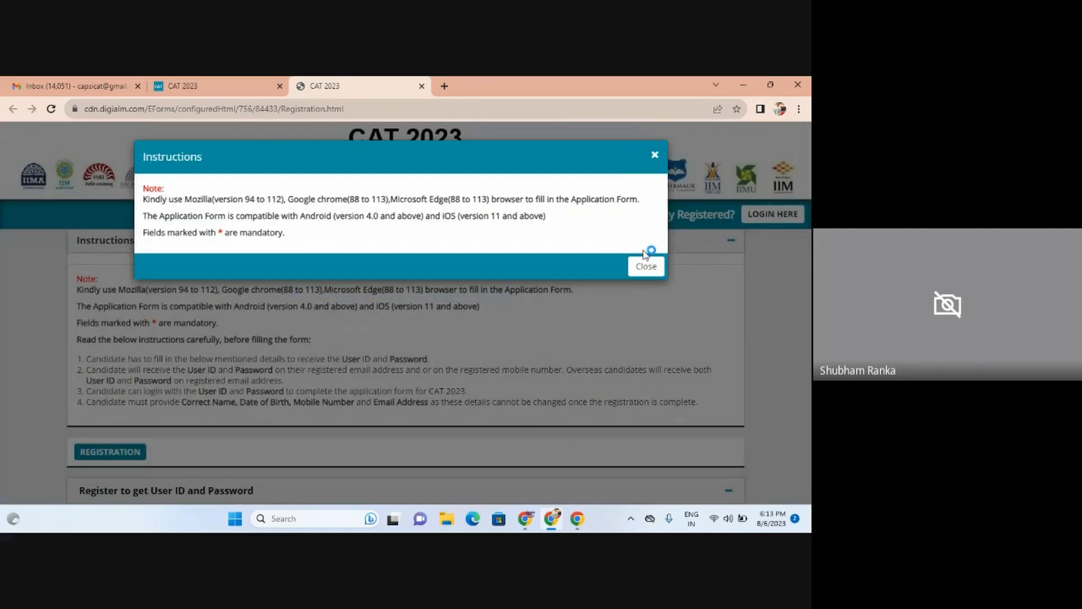
click(645, 267)
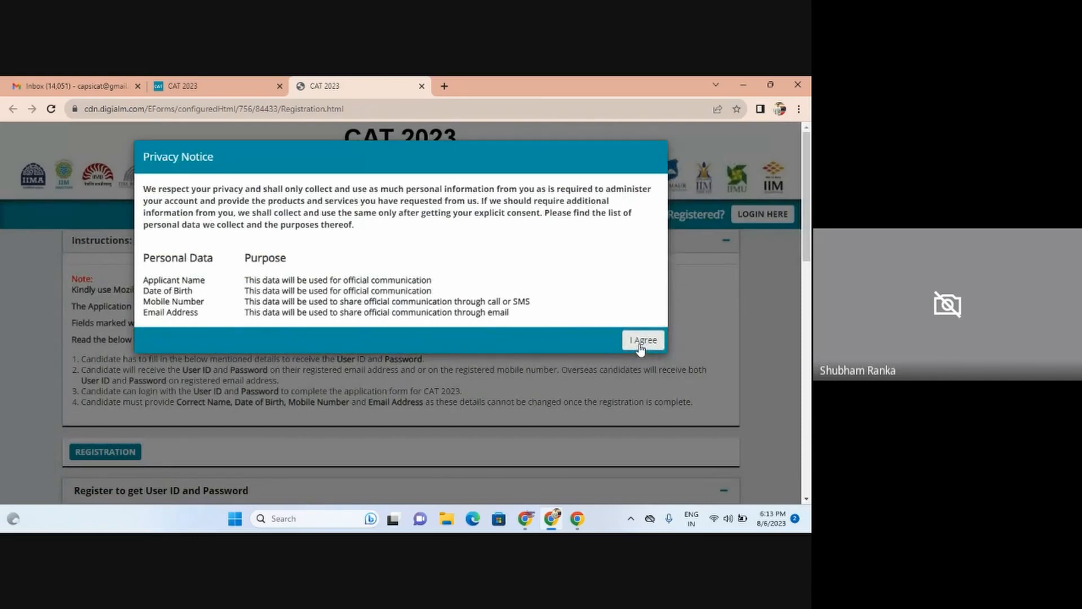
click(640, 342)
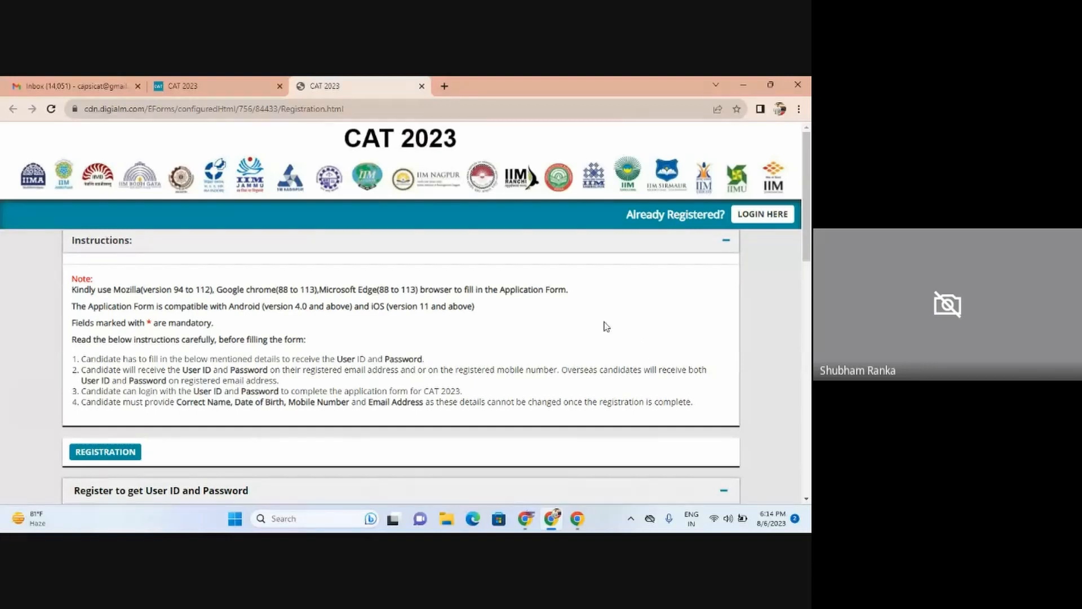
Step: Enter the candidate's full name in the Name of Candidate field
scroll(809, 221, down, 5)
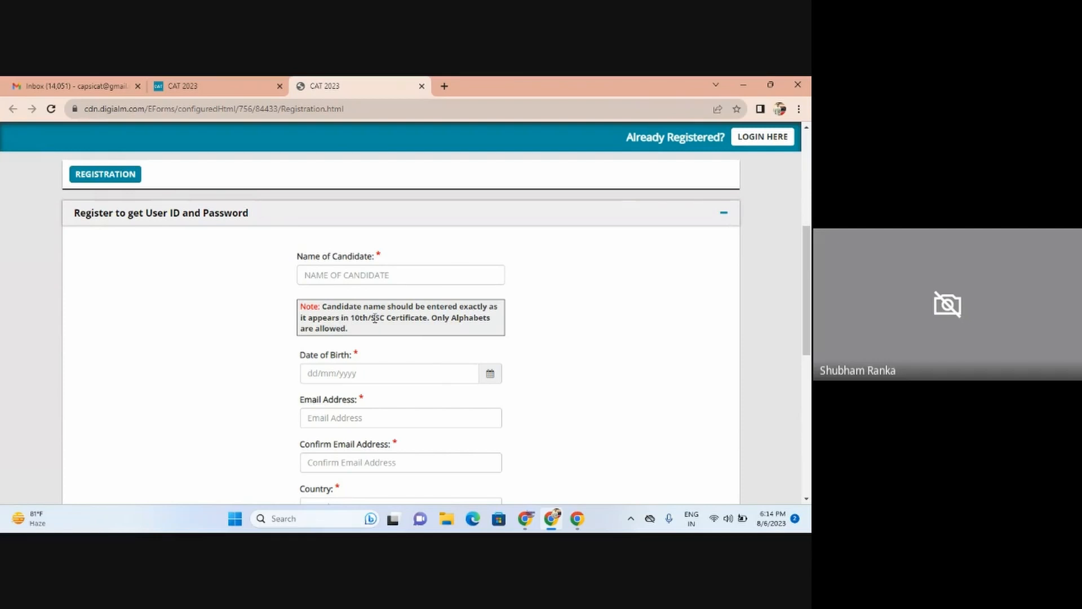
click(310, 275)
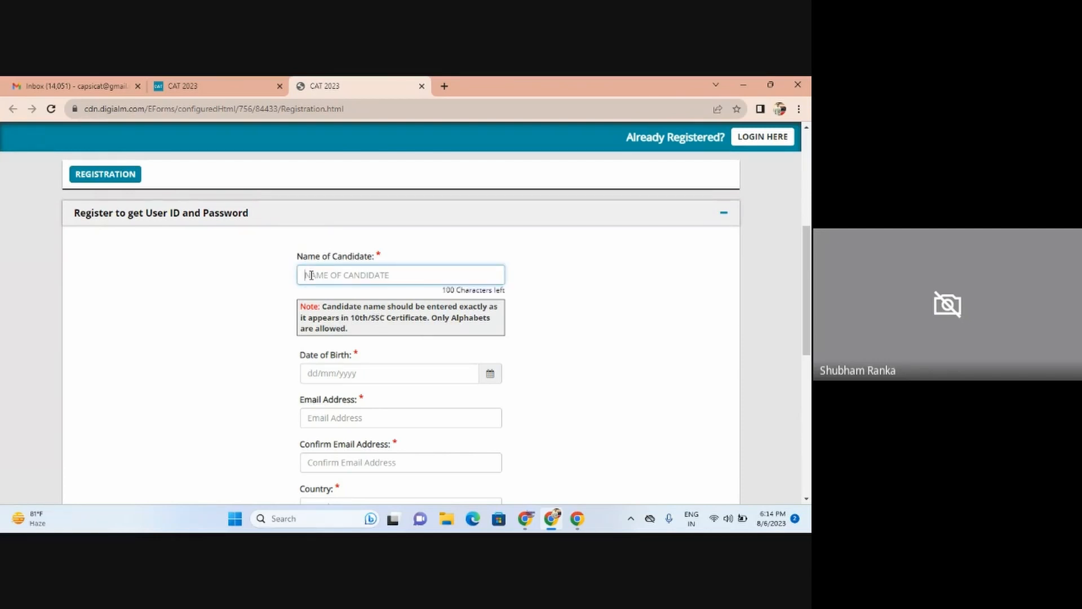
click(350, 377)
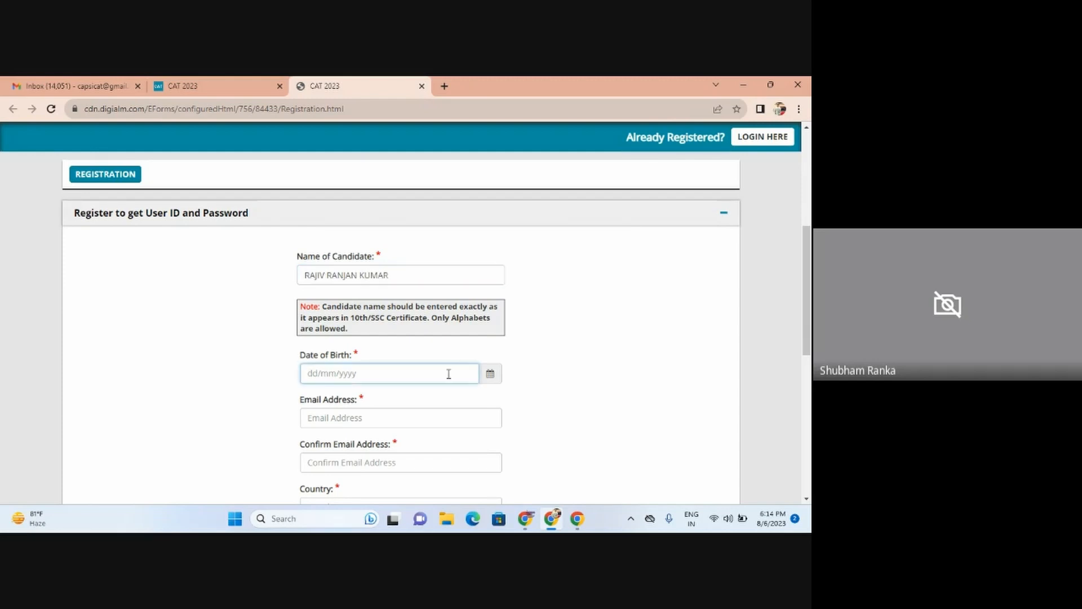
click(489, 377)
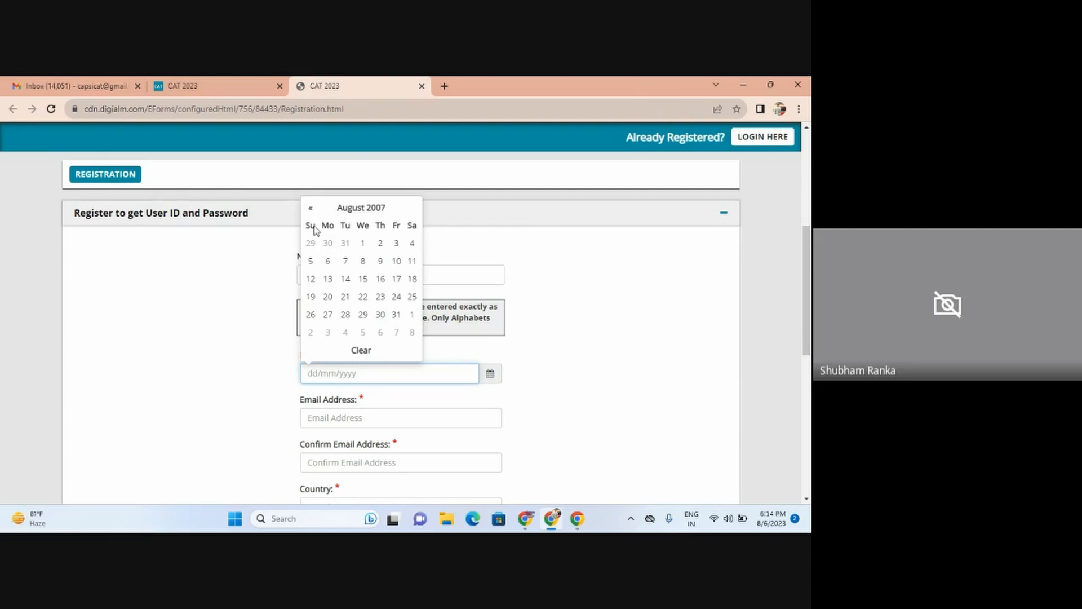
click(354, 210)
click(355, 221)
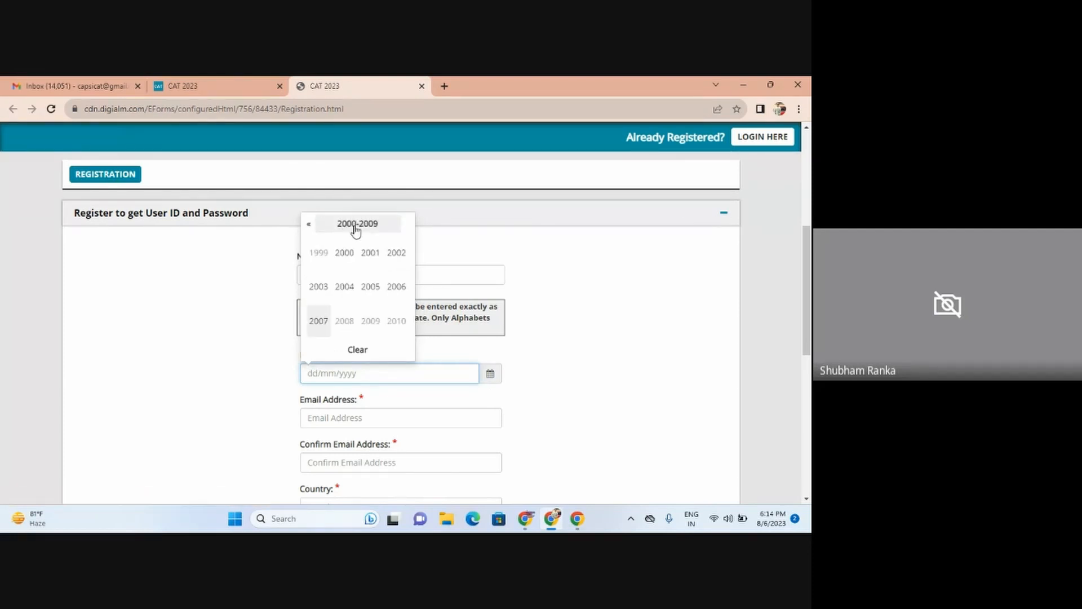
click(308, 223)
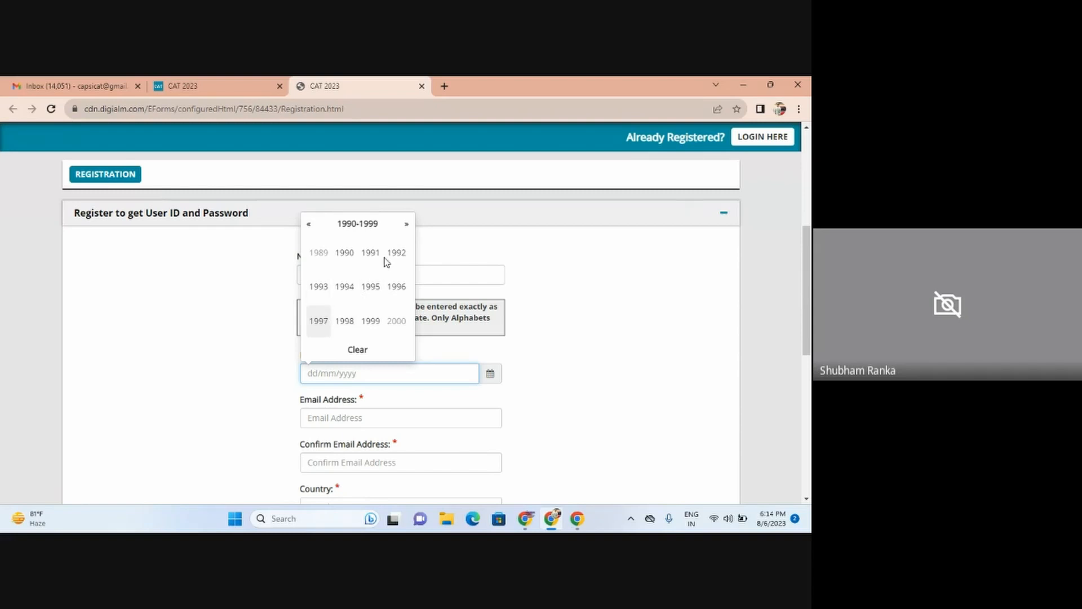
click(309, 225)
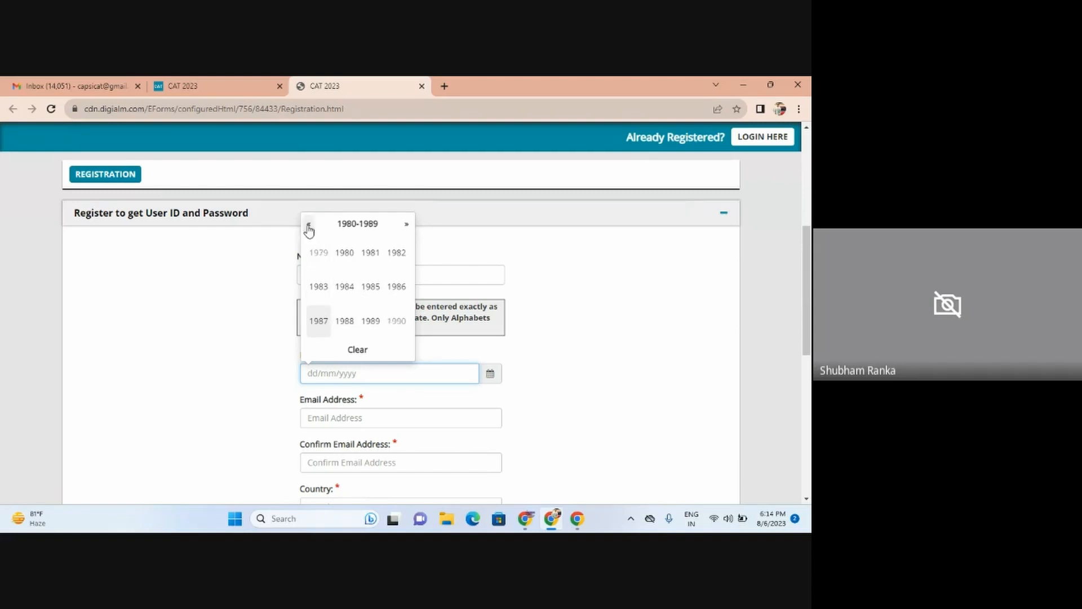
click(319, 319)
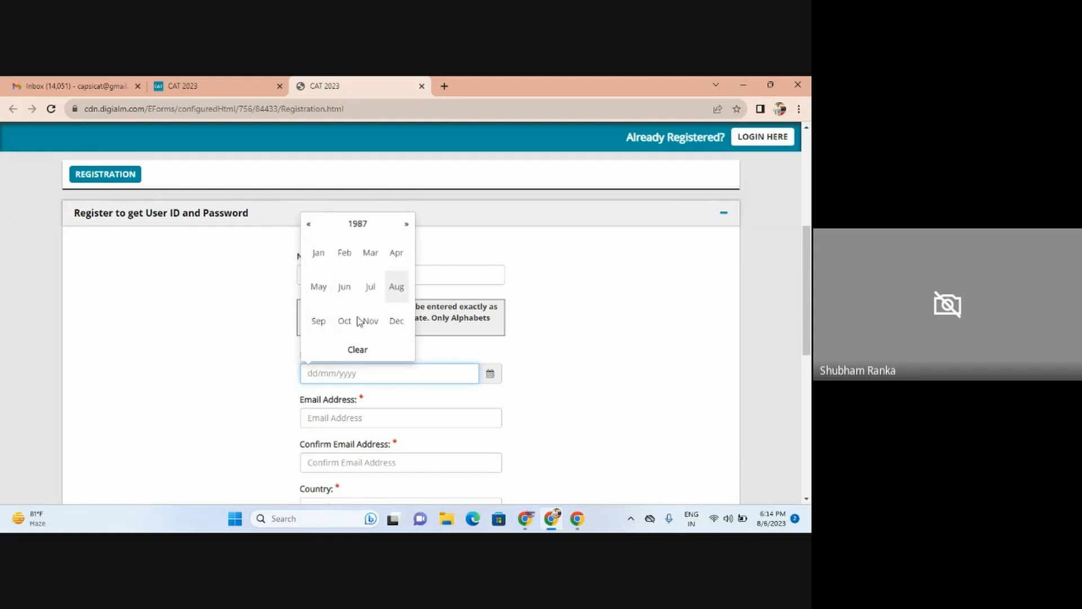
click(345, 320)
click(412, 314)
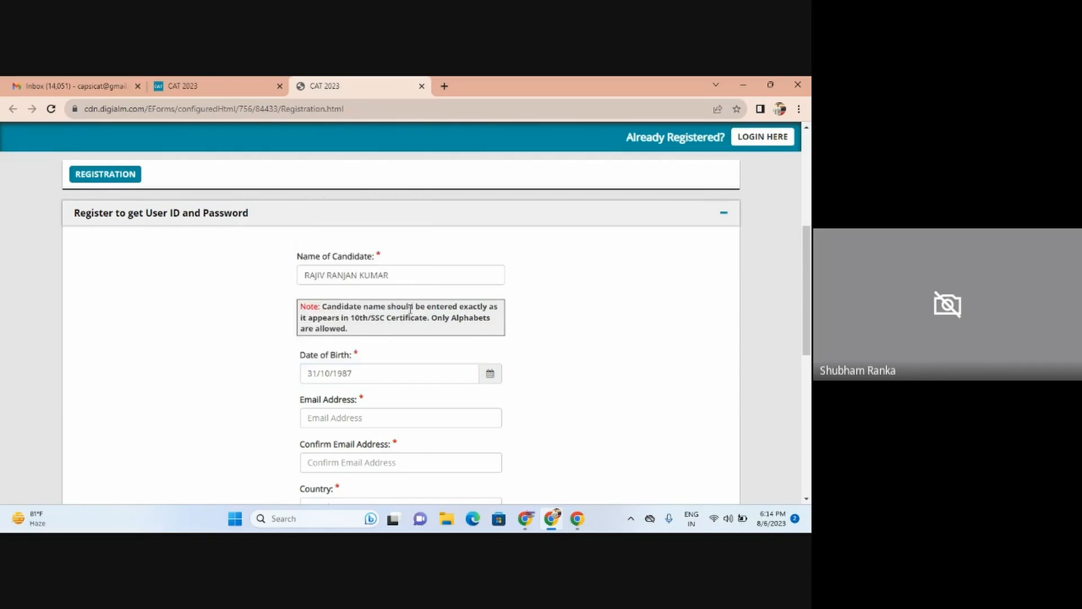
scroll(369, 339, down, 3)
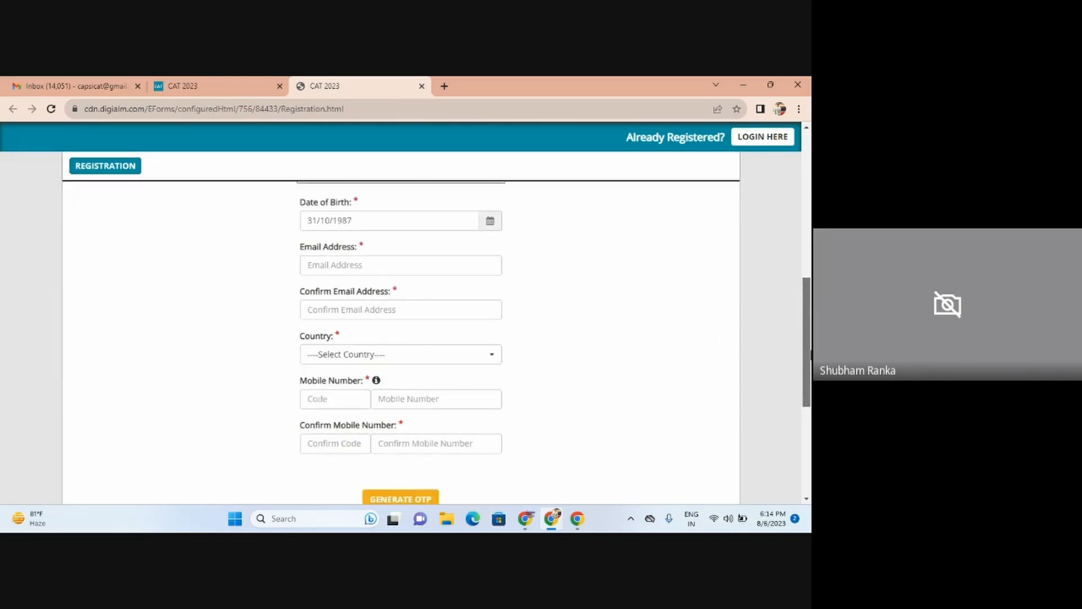
Step: Enter the candidate's e-mail address in both the e-mail and confirmation fields
scroll(370, 339, up, 1)
click(355, 323)
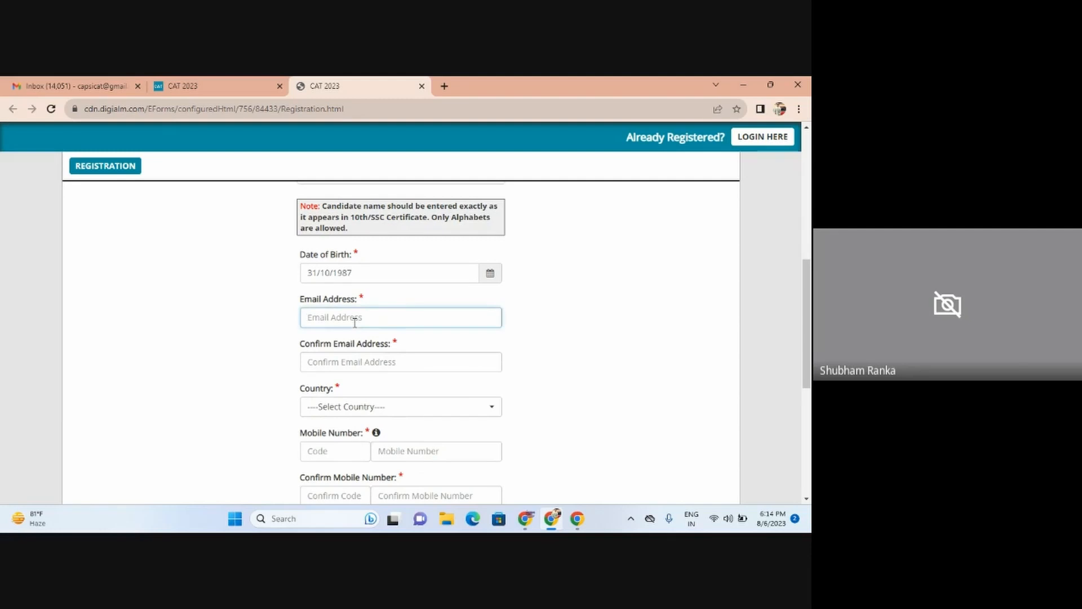
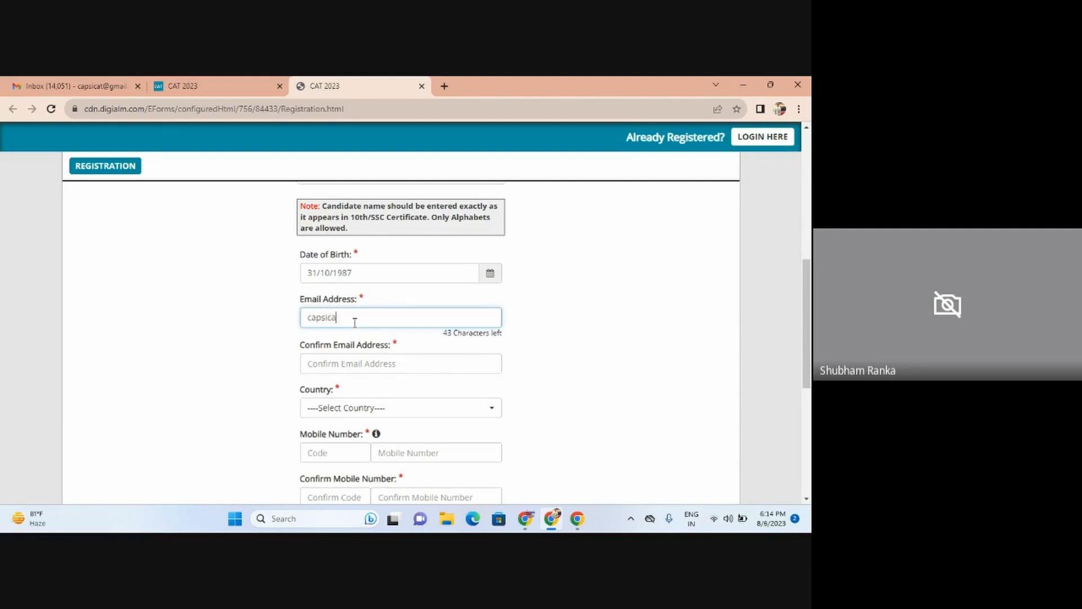
key(Tab)
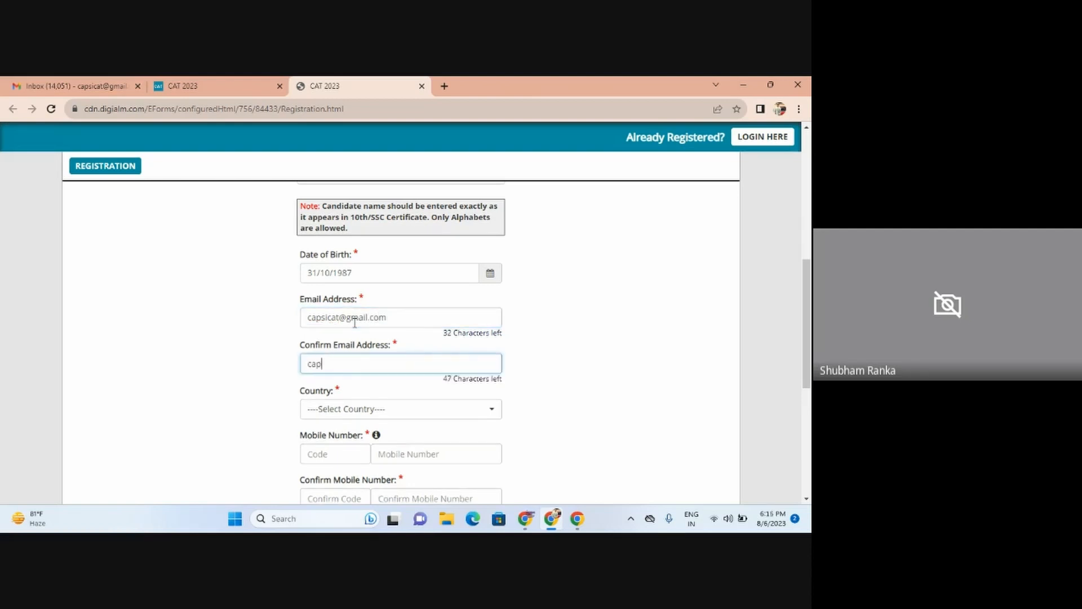
Step: Select India as the country
key(Tab)
key(Return)
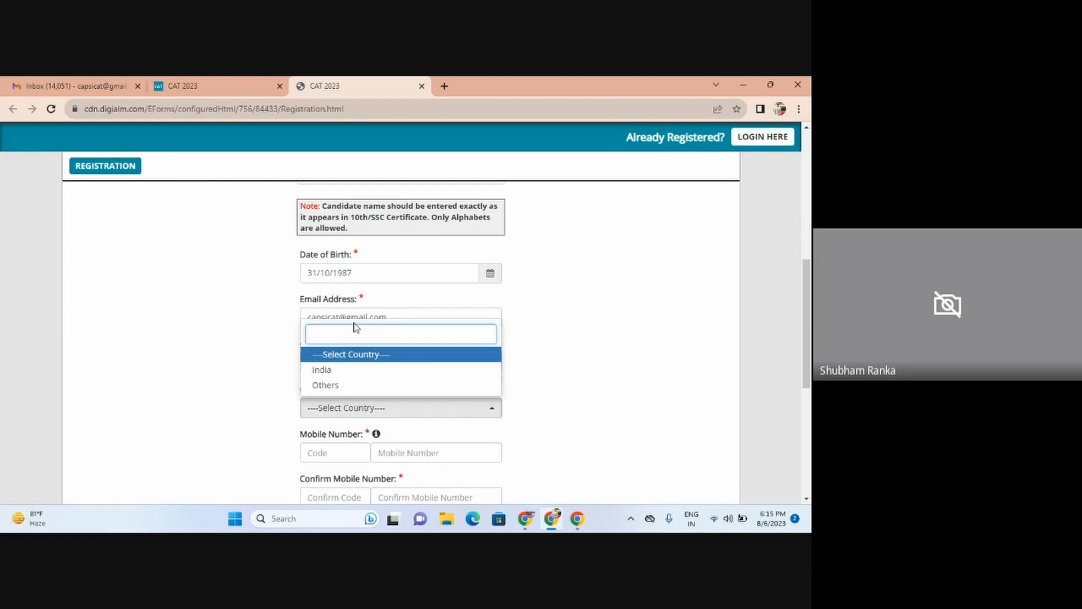
key(Down)
key(Return)
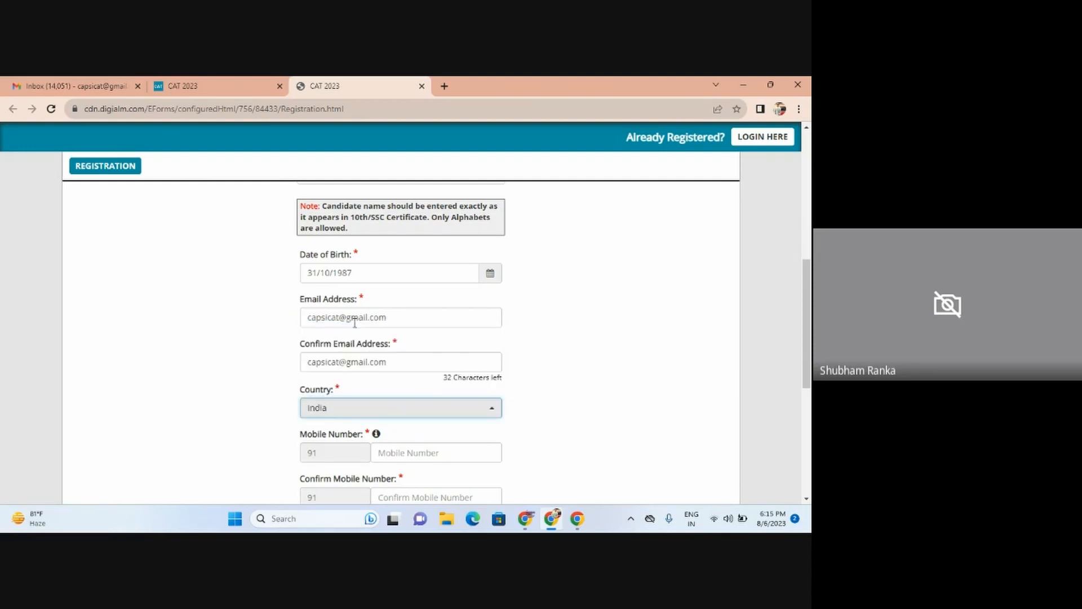
Step: Enter the ten-digit mobile number in Mobile Number and Confirm Mobile Number
key(Tab)
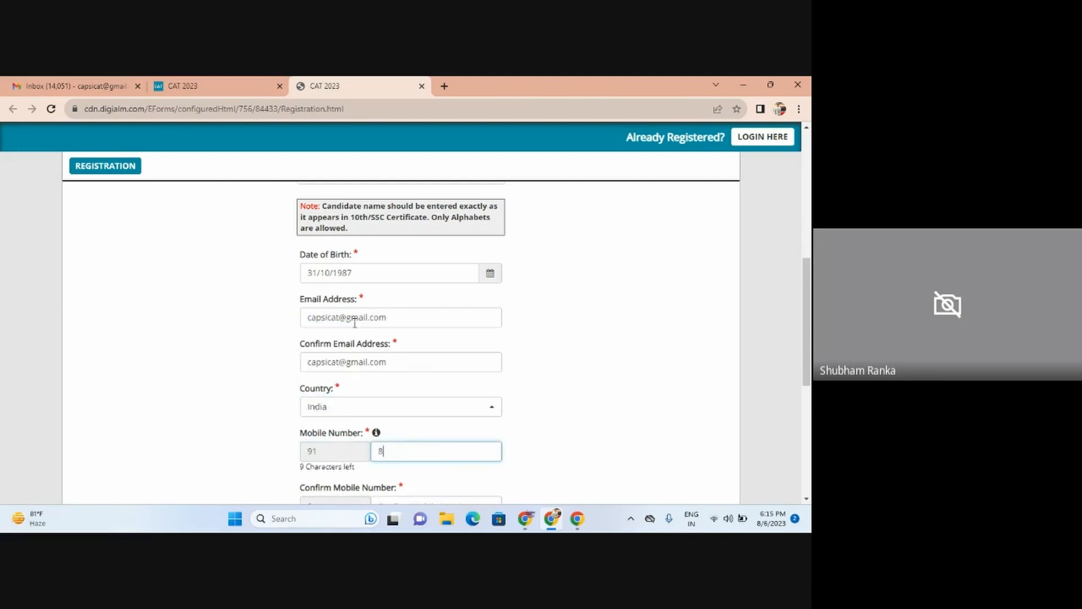
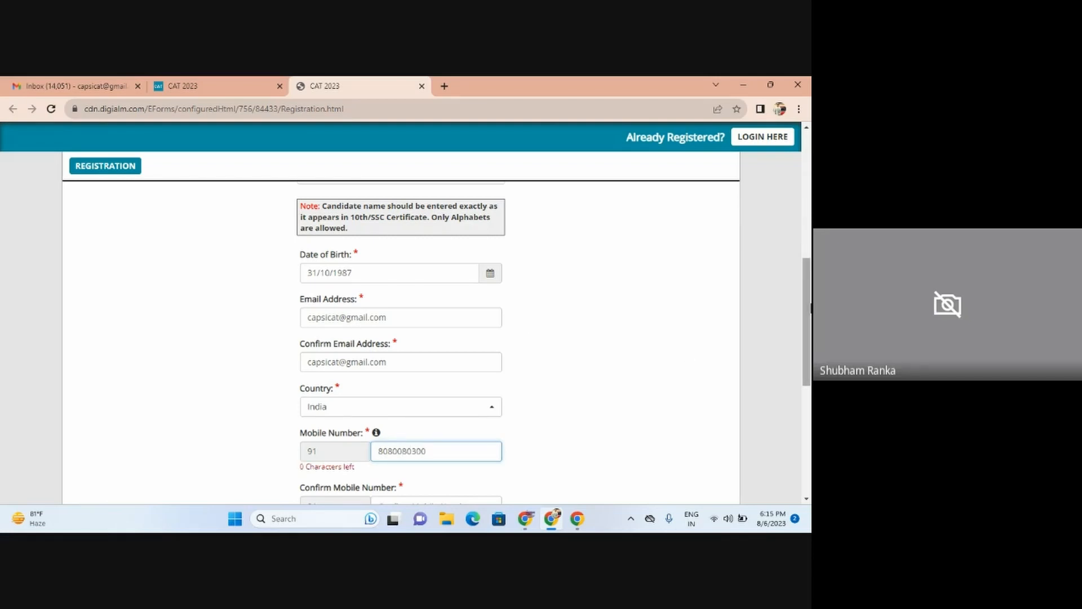
scroll(807, 316, down, 3)
click(401, 370)
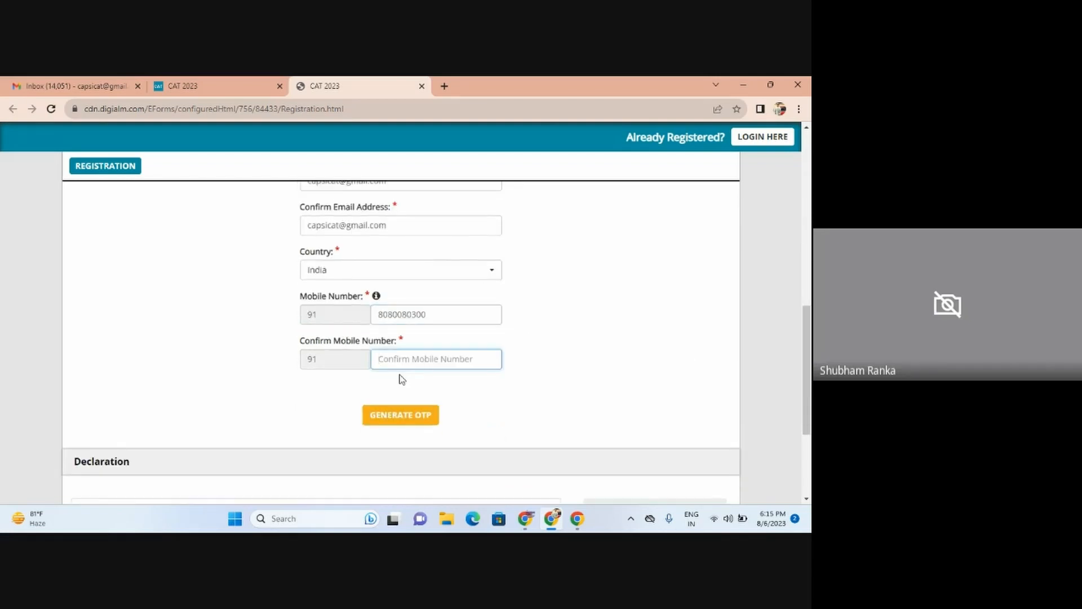
text(9)
key(BackSpace)
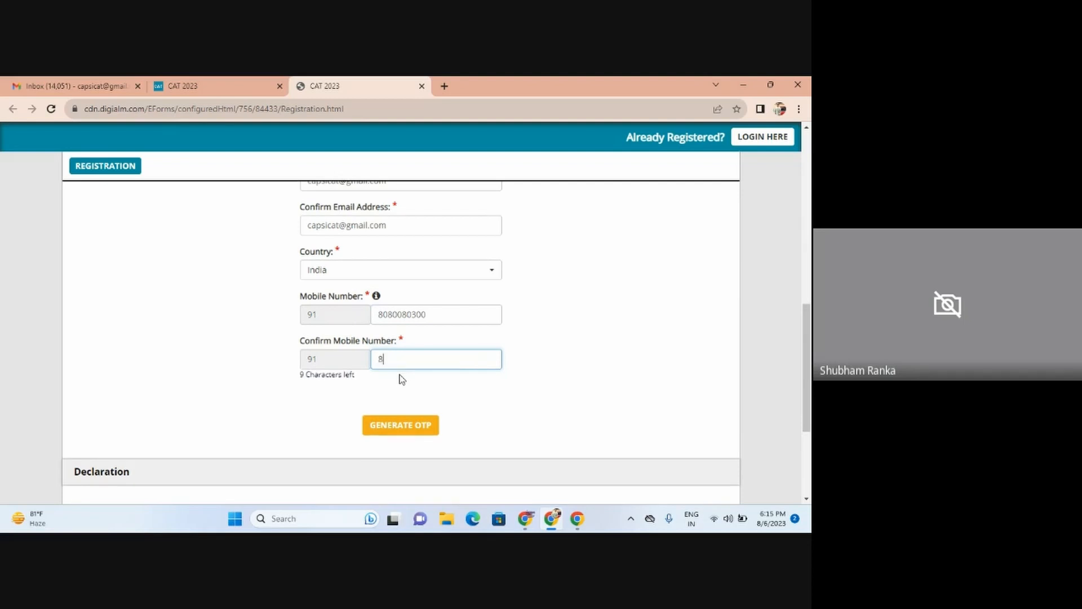
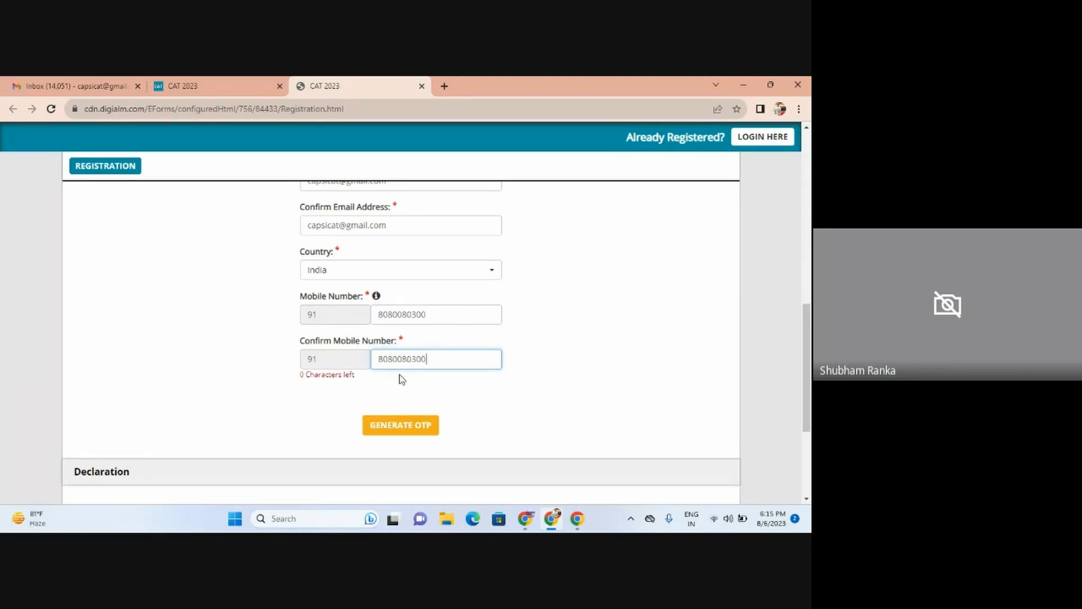
Step: Generate the OTPs by submitting the captcha text, then dismiss the OTP-sent alert
click(397, 424)
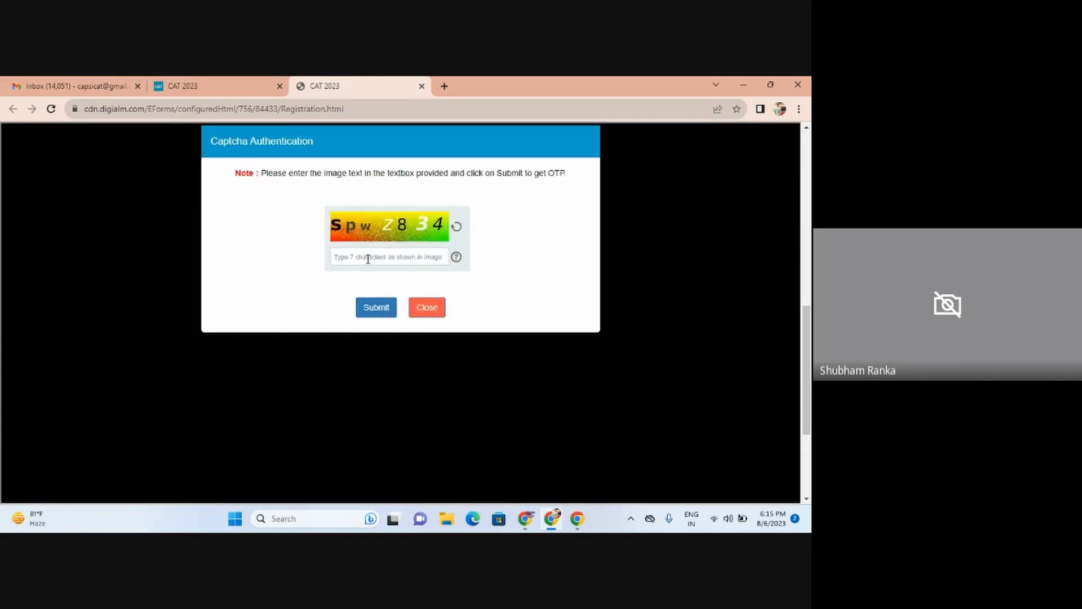
click(368, 258)
text(SpwZ834)
click(366, 317)
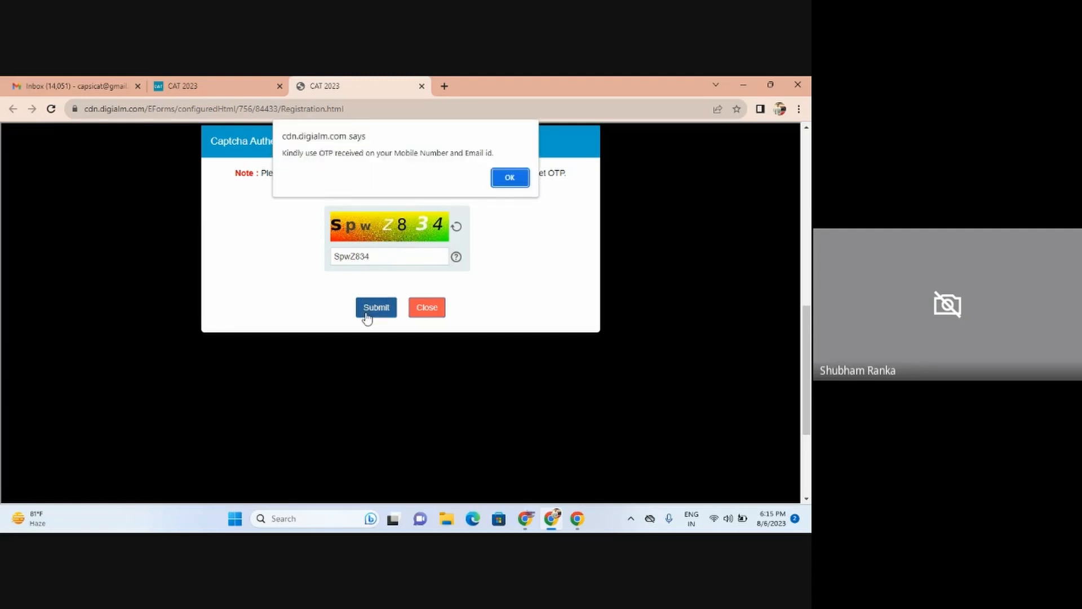
click(508, 177)
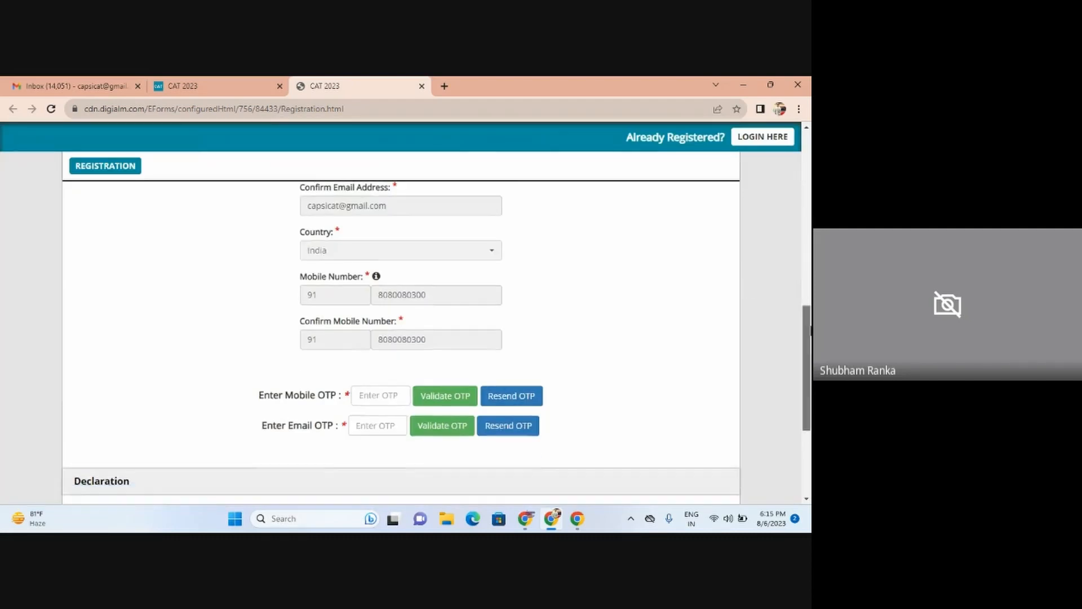
Step: Enter the mobile OTP, then read the e-mail OTP from the CAT 2023 message in Gmail
scroll(808, 321, down, 2)
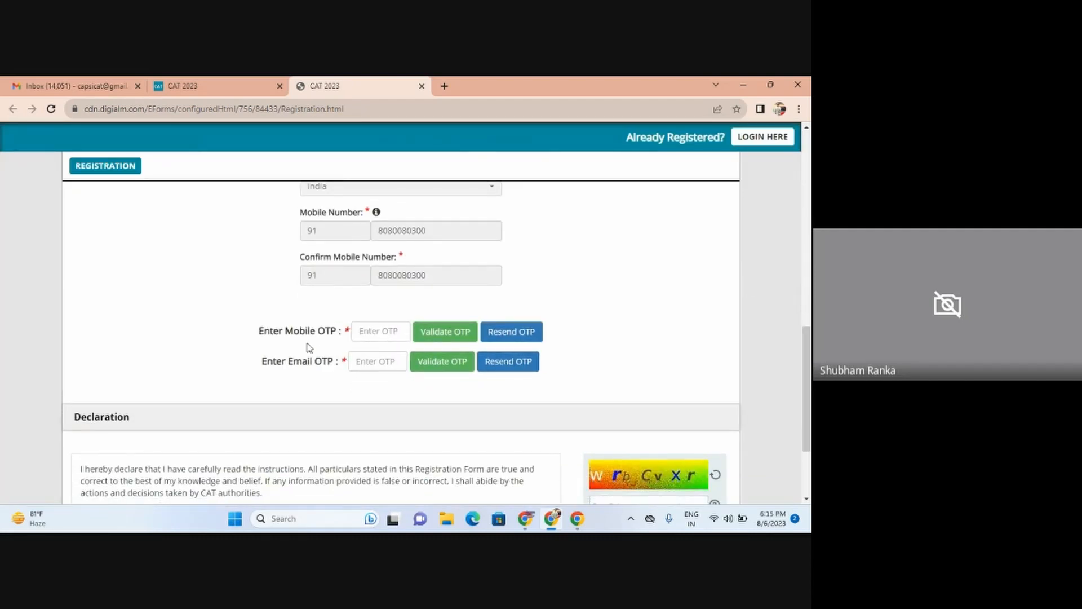
click(374, 338)
text(•)
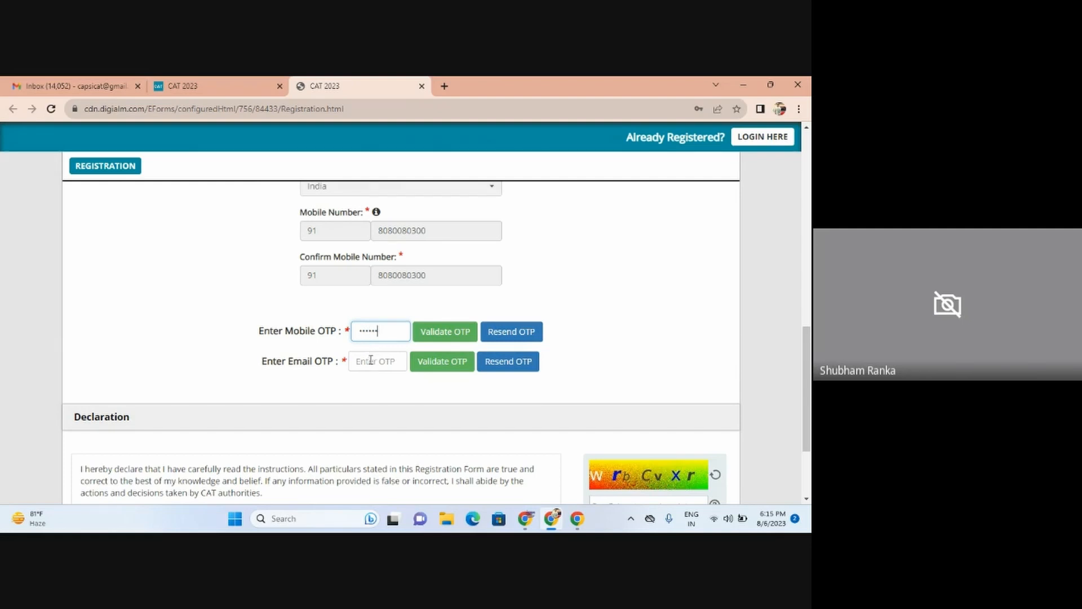
click(371, 361)
click(61, 87)
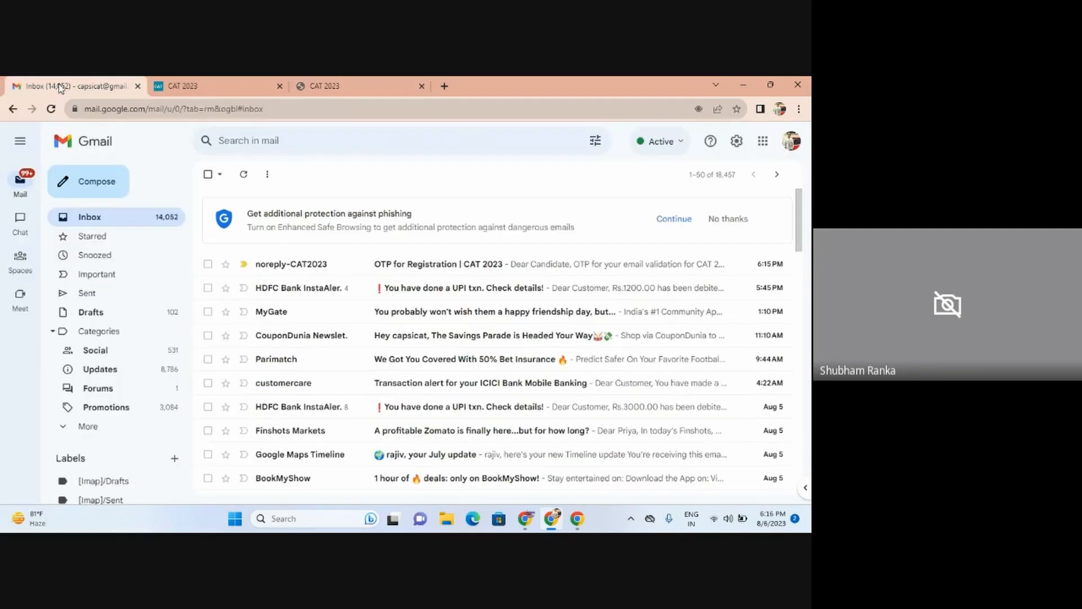
click(412, 270)
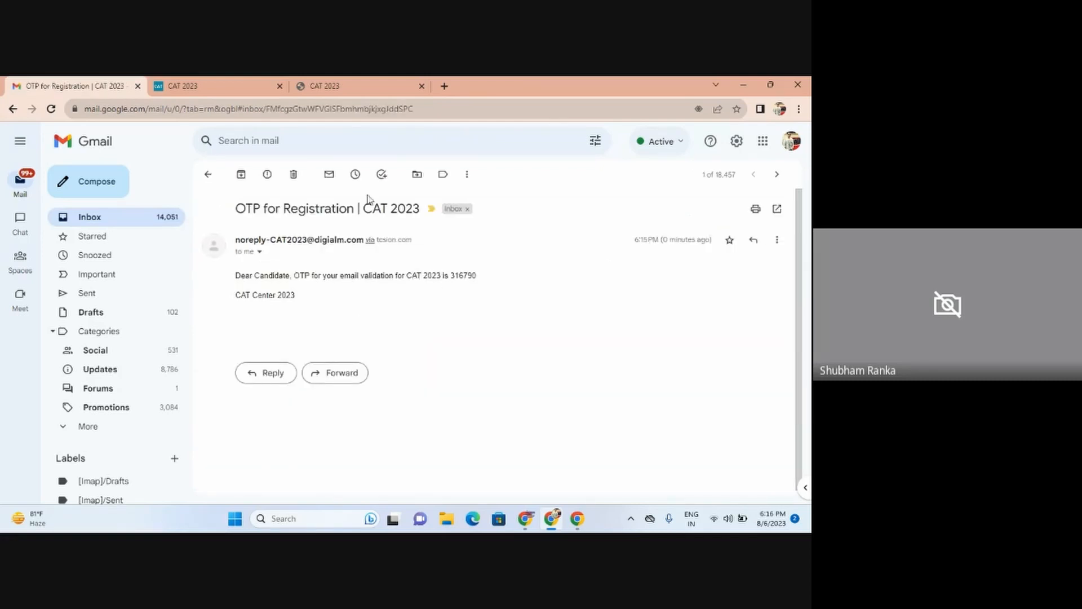
click(319, 88)
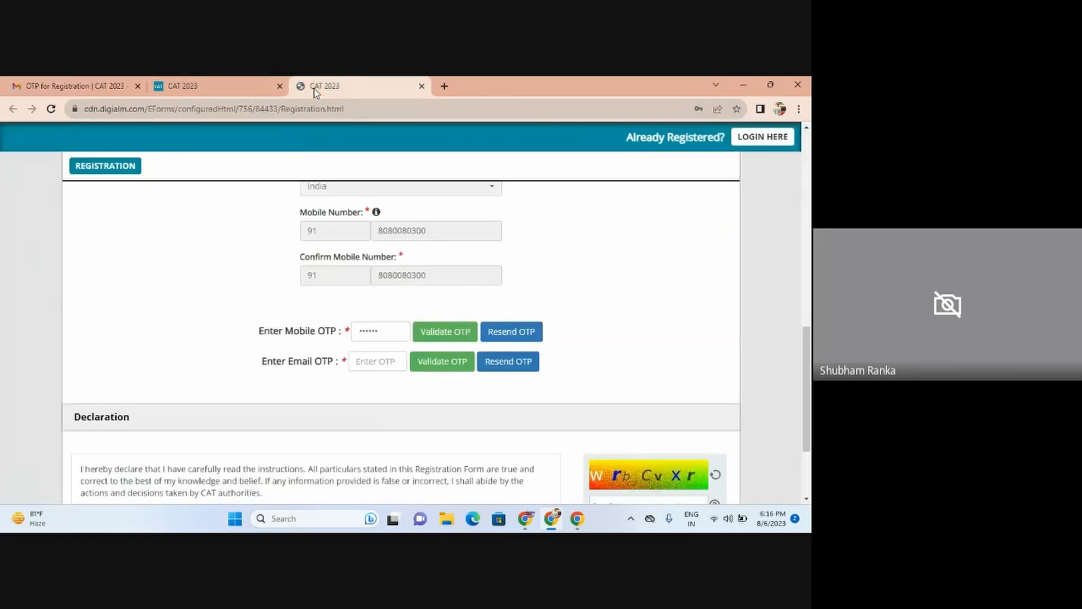
Step: Enter the e-mail OTP and validate both the mobile and e-mail OTPs
text(••)
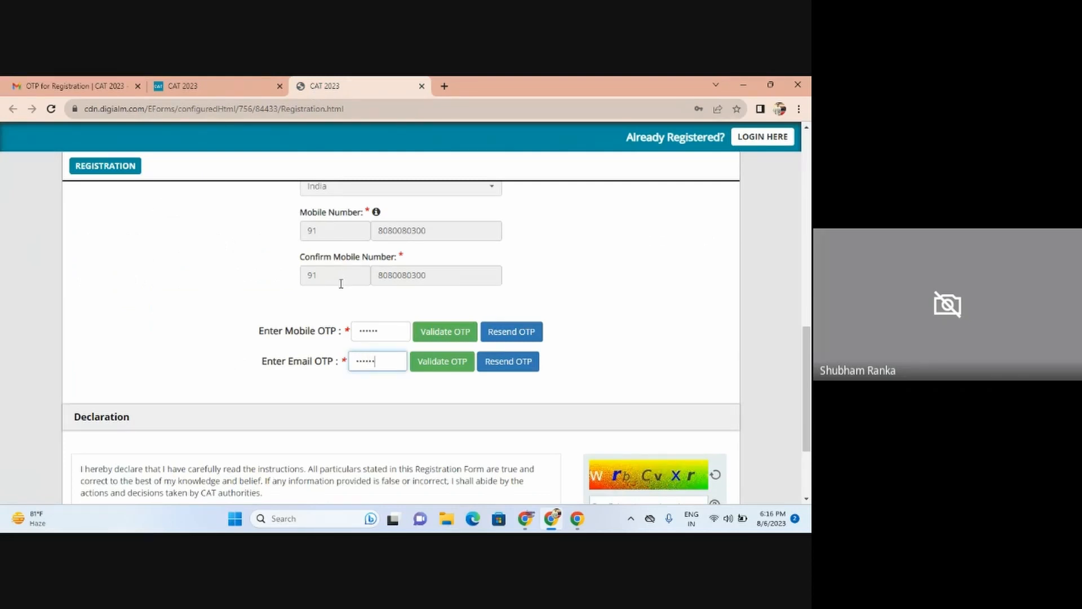
click(433, 333)
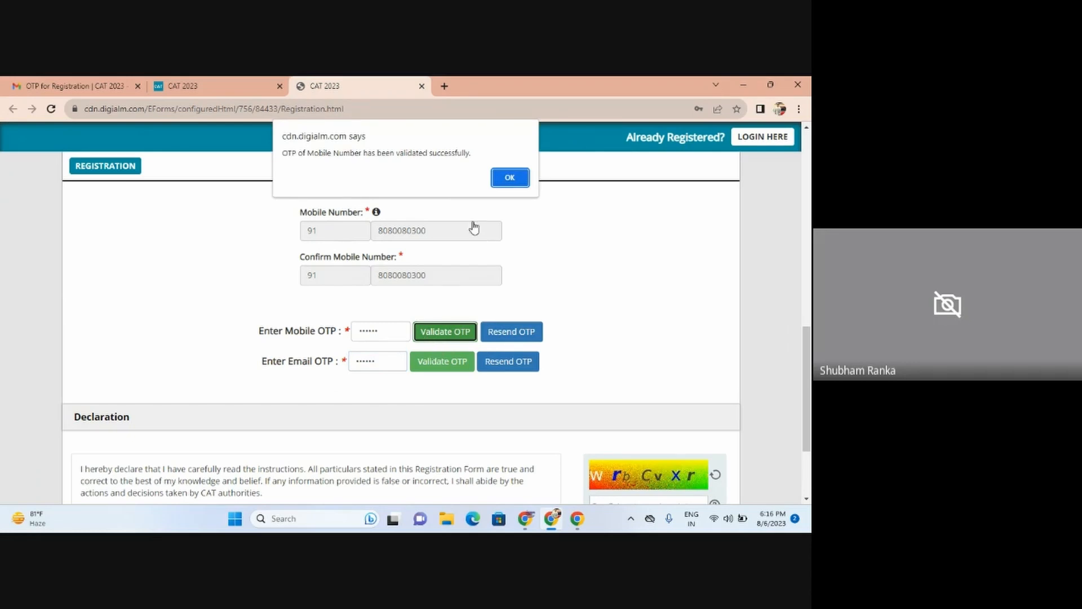
click(503, 180)
click(426, 333)
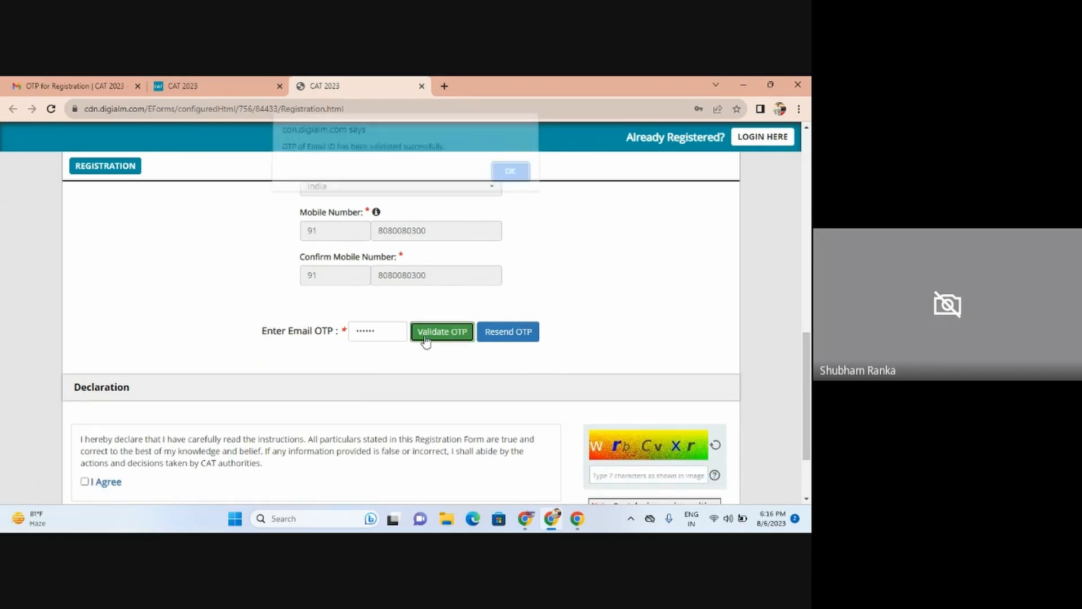
click(505, 178)
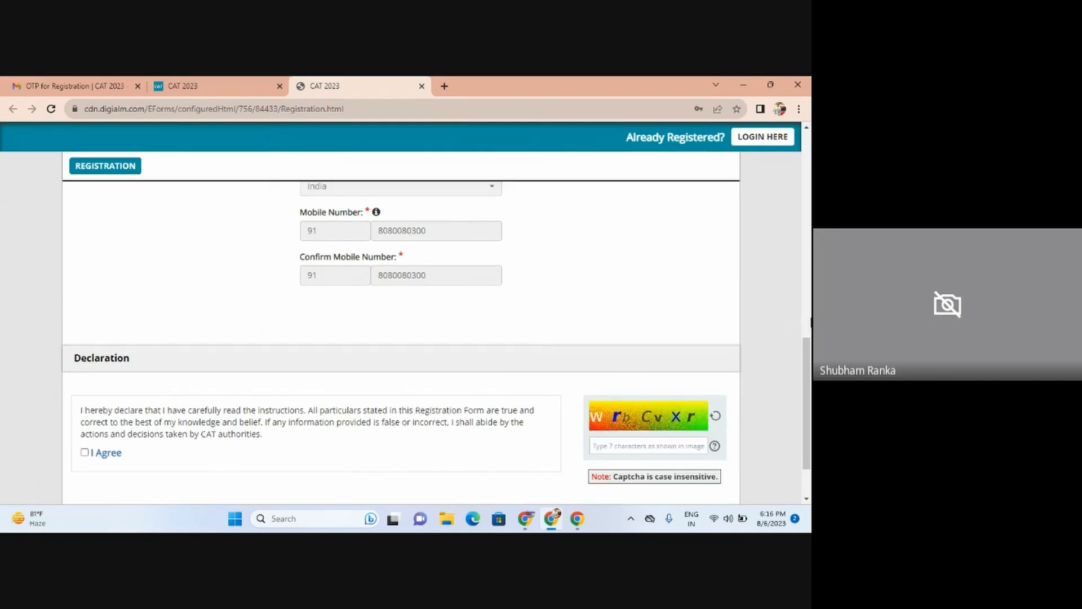
Step: Fill in the captcha text at the declaration
scroll(810, 351, down, 2)
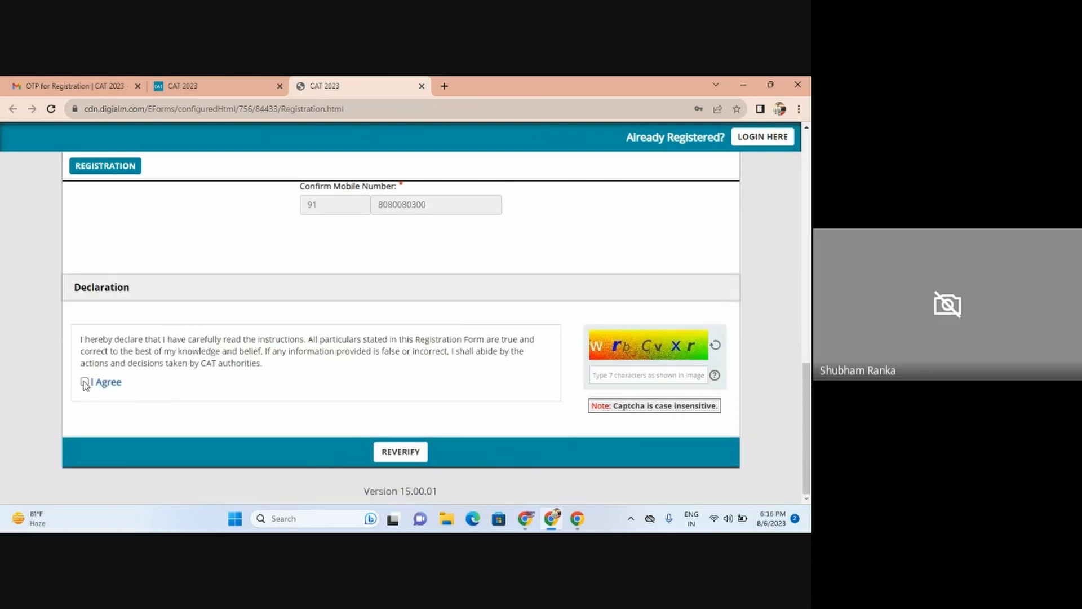
click(636, 375)
text(wrbCvXr)
Step: Reverify the entered values, confirm the mobile number, and submit the registration
click(401, 454)
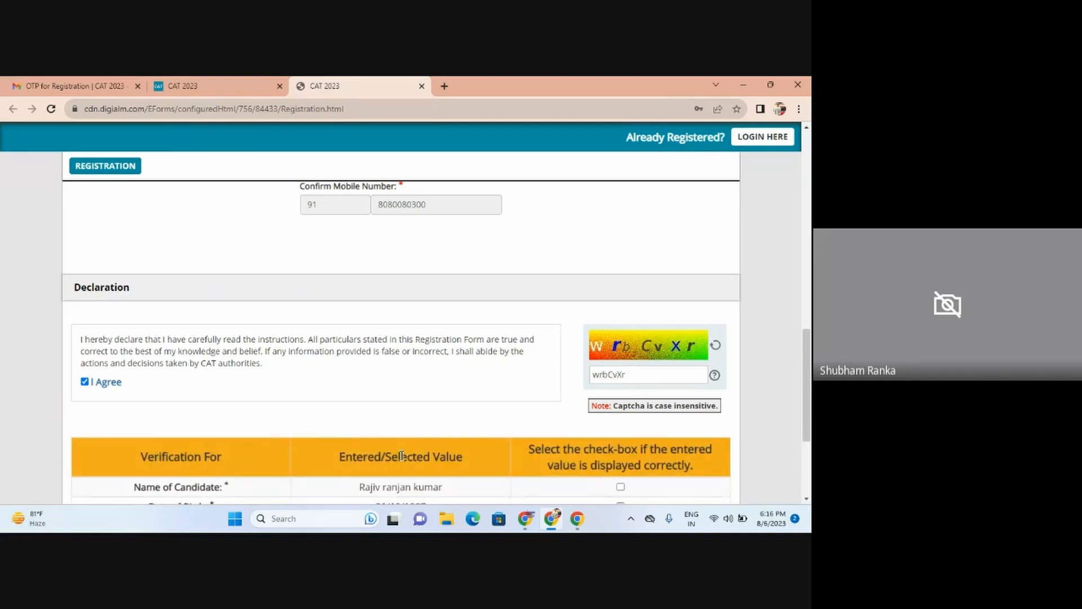
scroll(787, 396, down, 3)
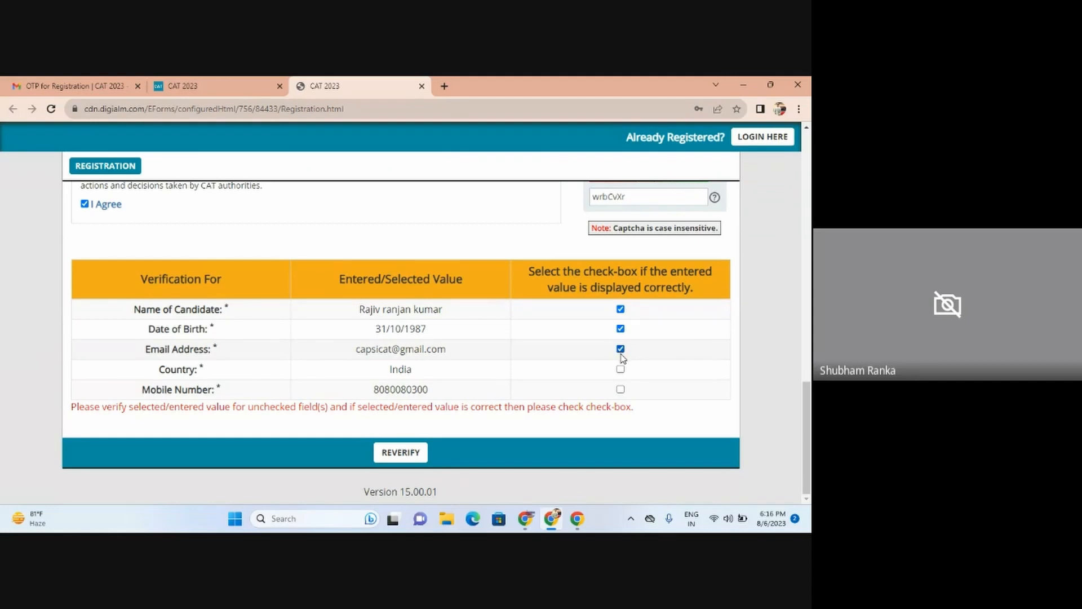
click(622, 390)
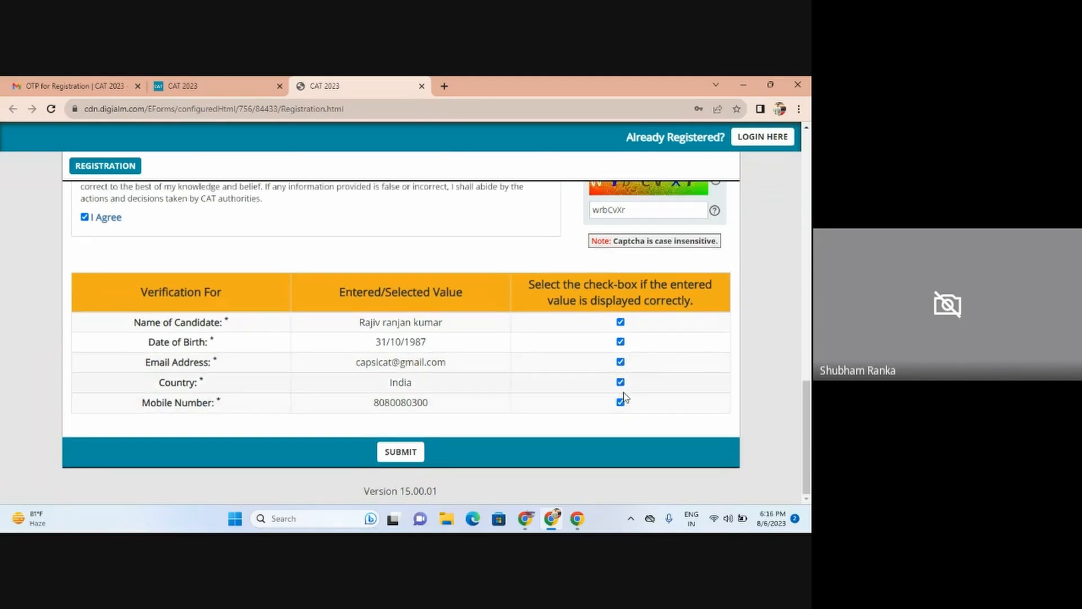
click(388, 461)
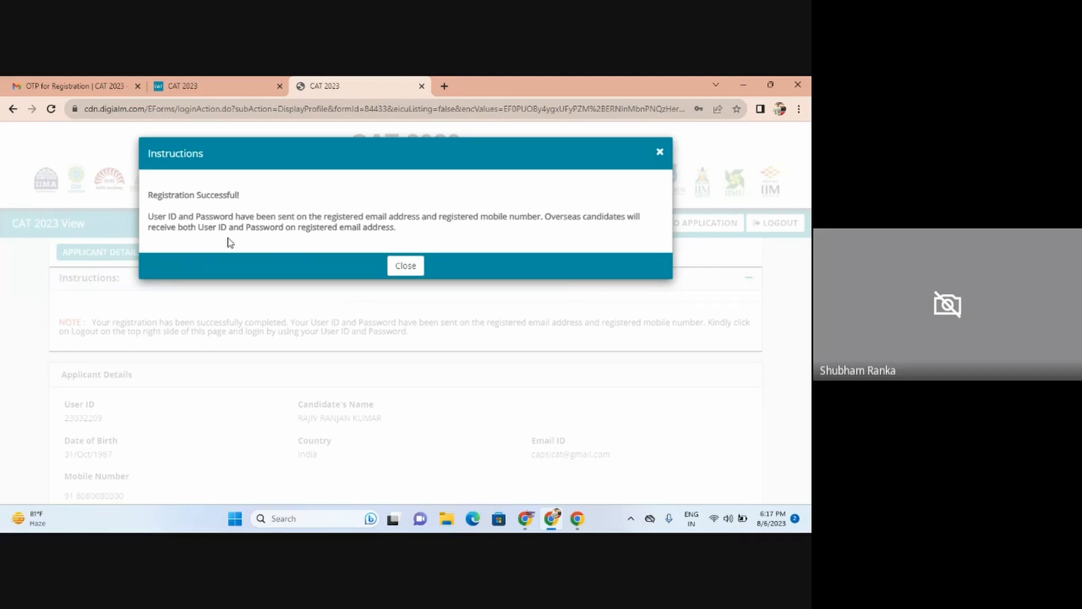
Step: Dismiss the registration success notice, open the CAT 2023 application form, and close its compatibility instructions
click(403, 266)
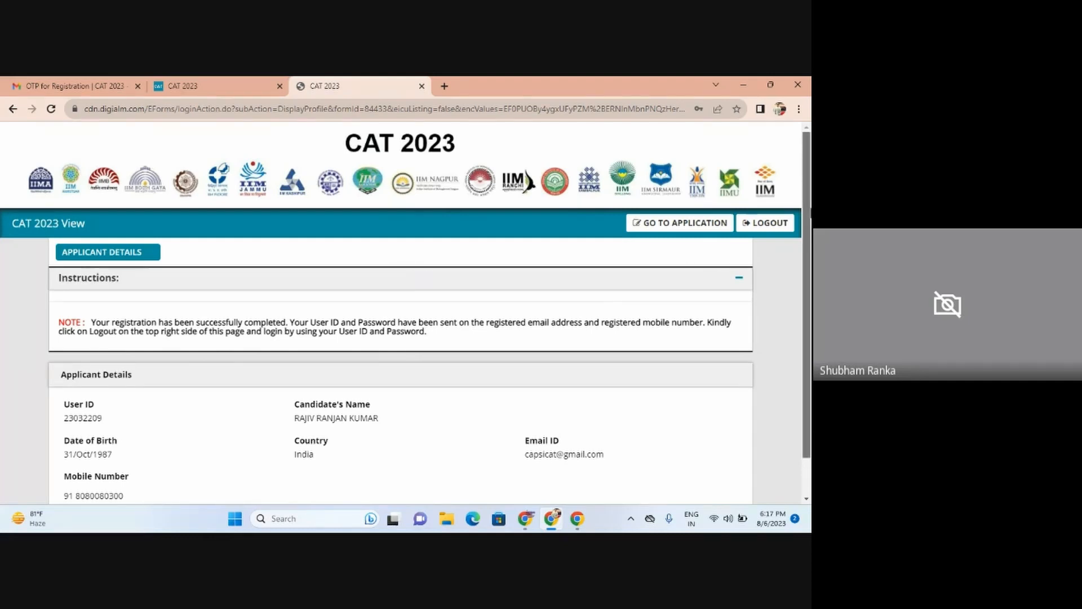
scroll(807, 242, down, 1)
scroll(808, 254, down, 1)
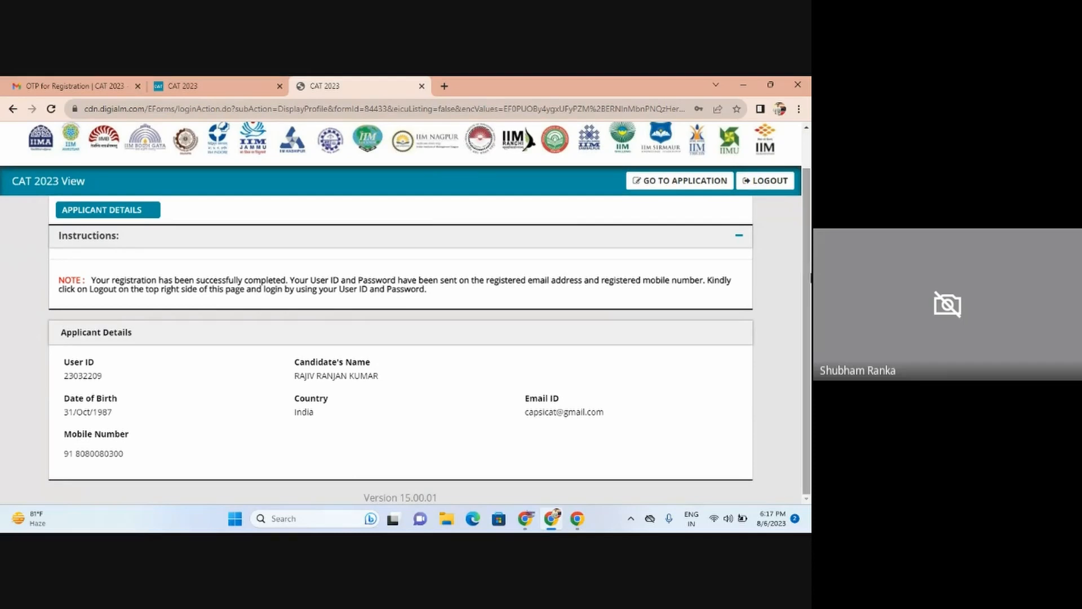
click(671, 181)
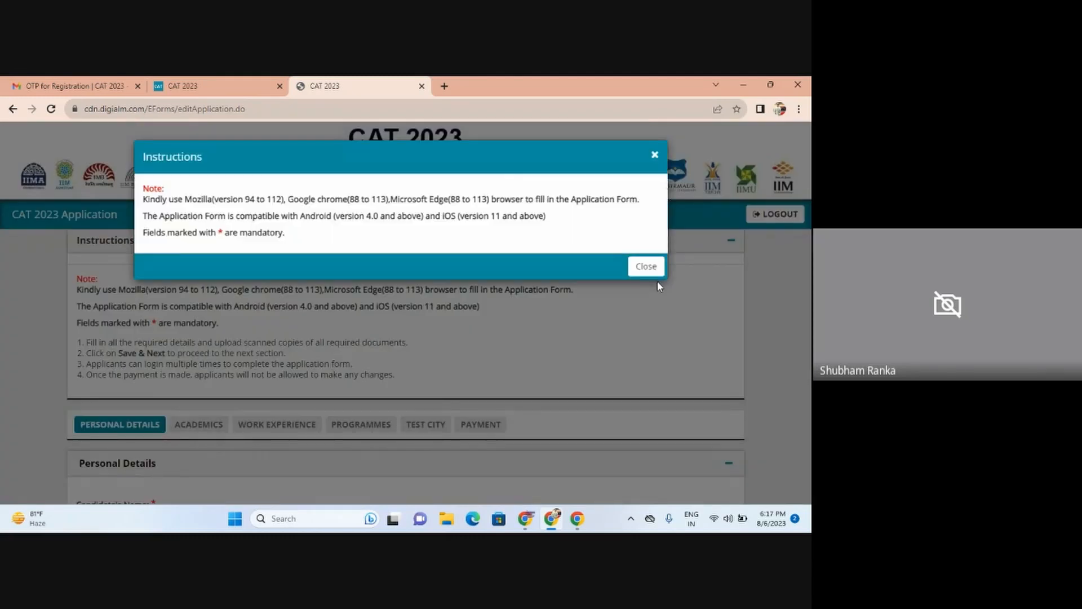
click(648, 267)
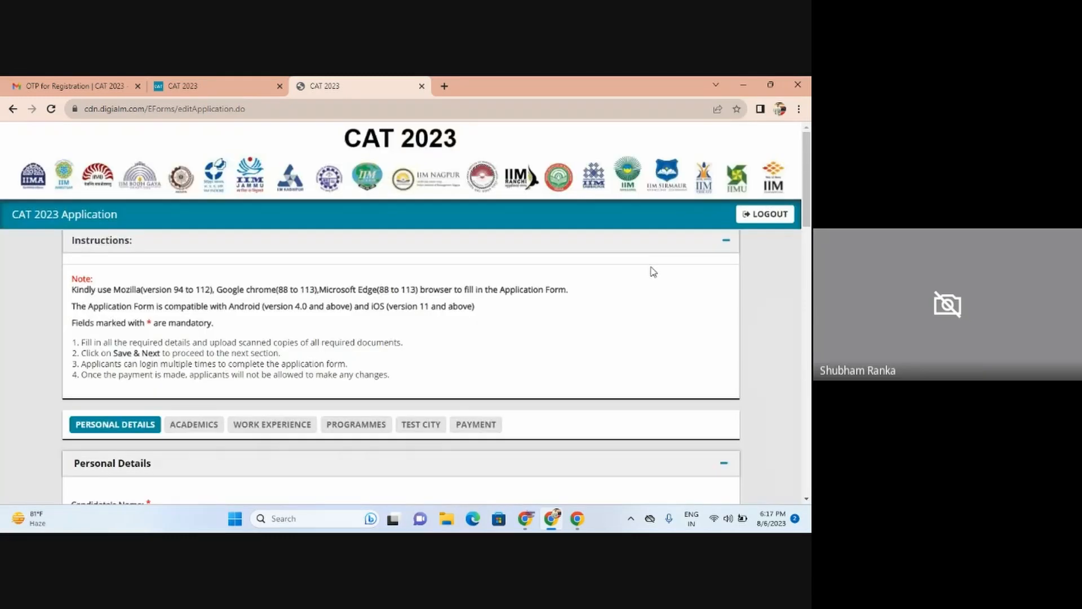
Step: Enter the candidate's first, middle and last names in Personal Details
scroll(401, 310, down, 3)
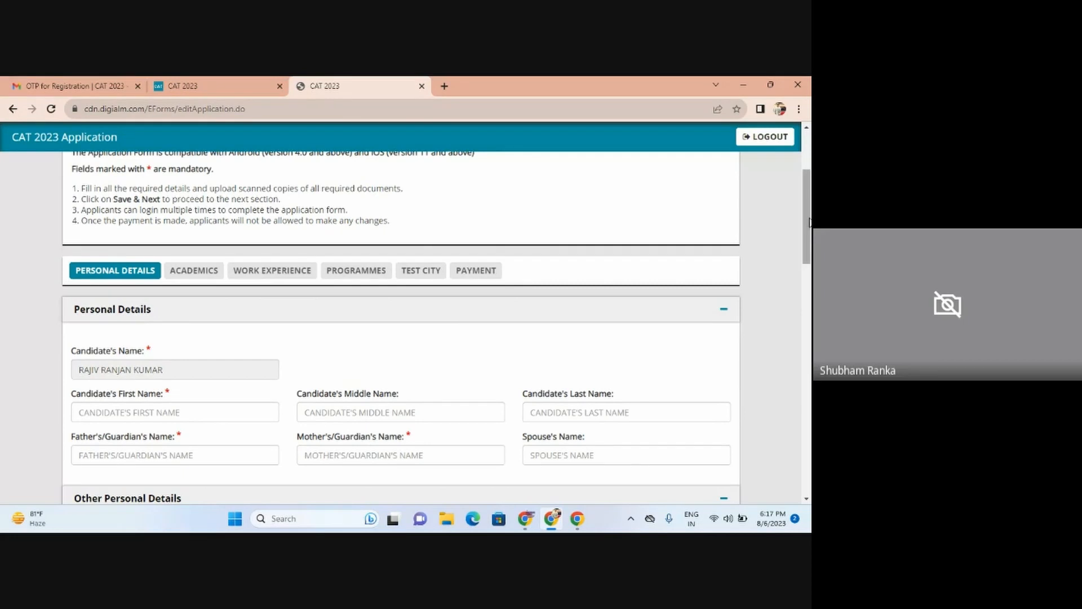
drag(810, 218, 811, 252)
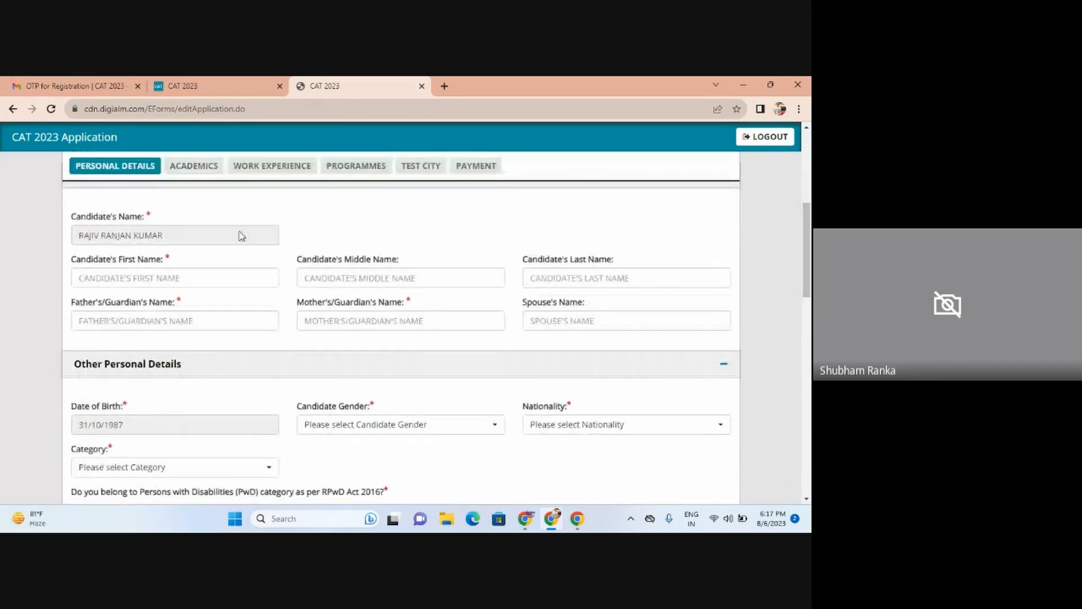
click(125, 278)
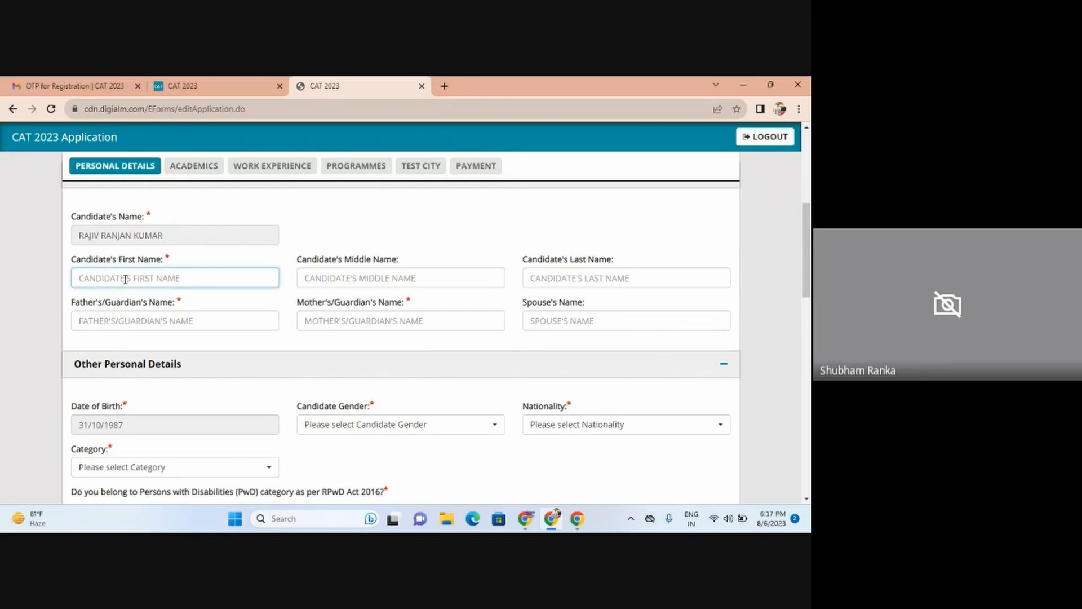
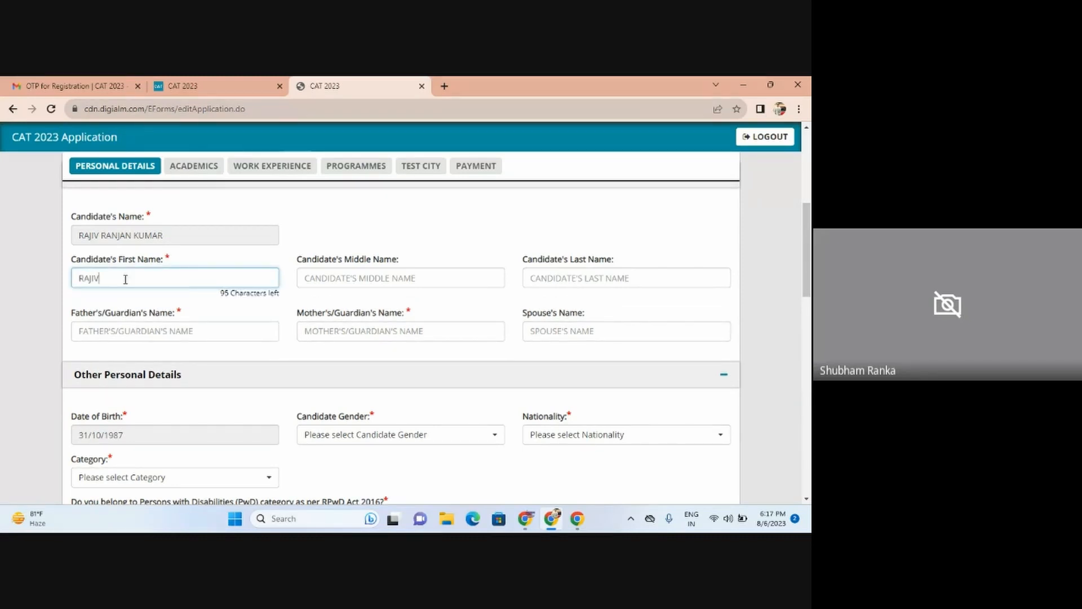
key(Tab)
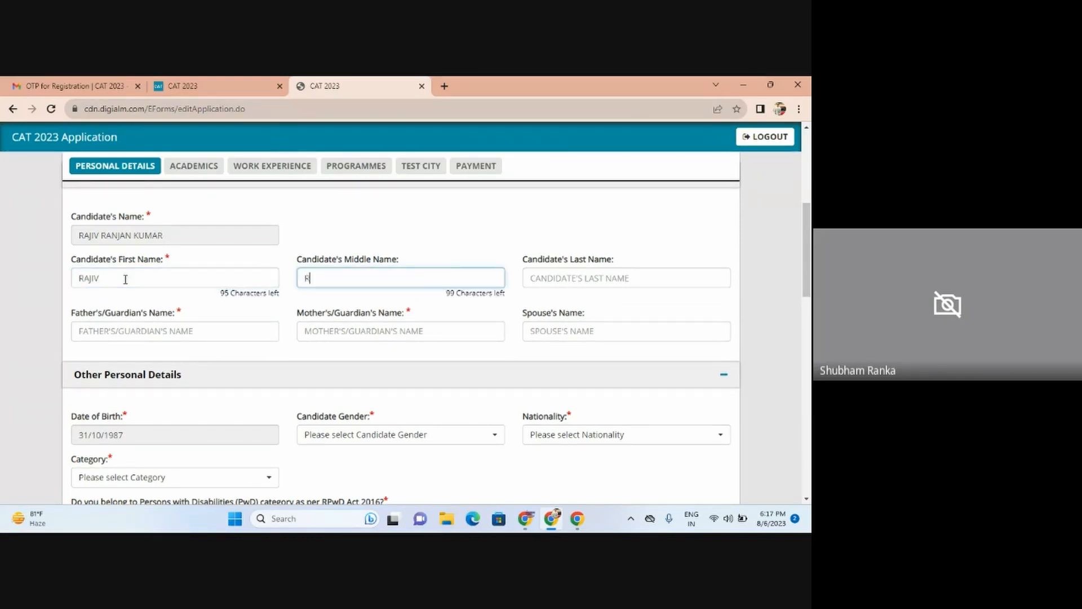
key(Tab)
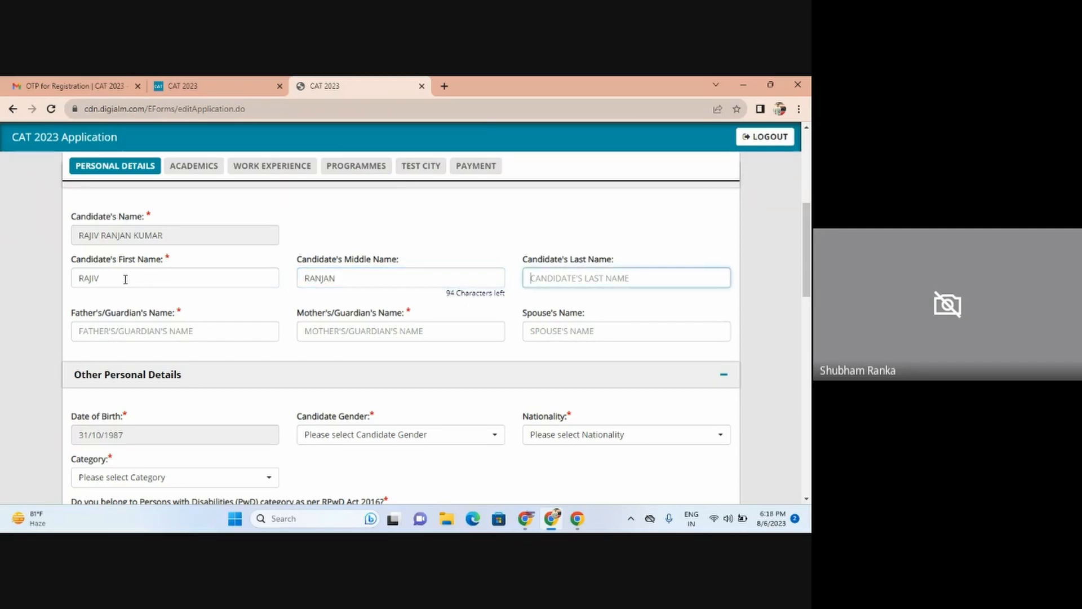
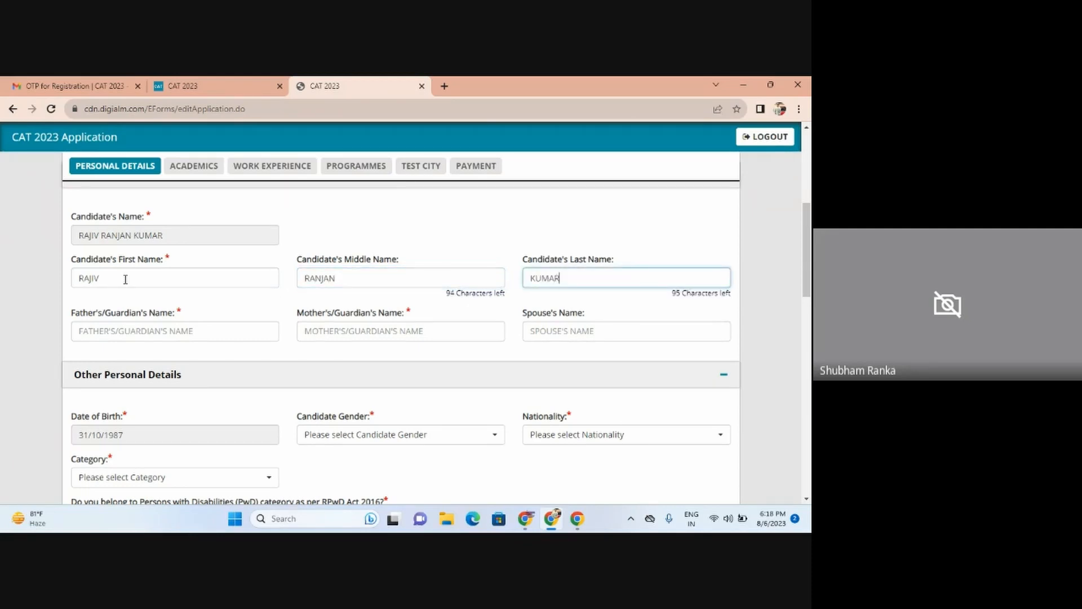
Step: Fill in the father's/guardian's and mother's/guardian's names
key(Tab)
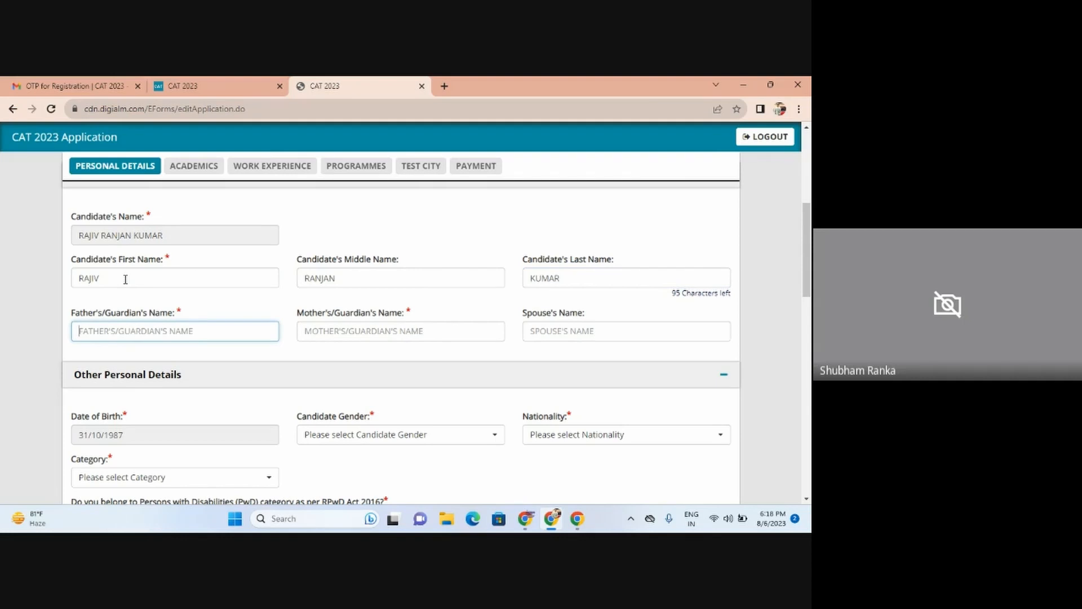
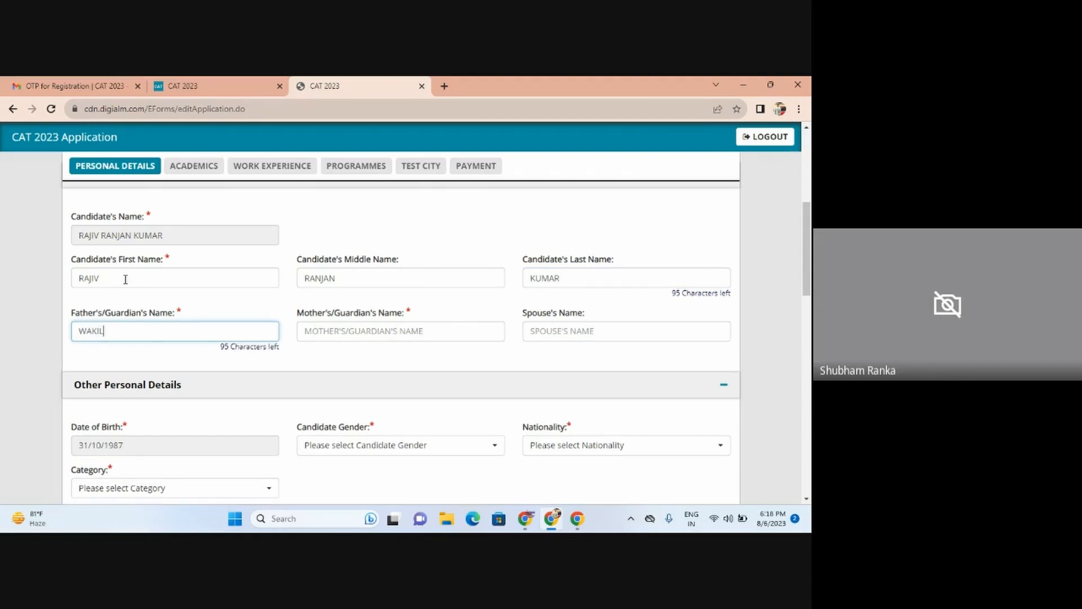
key(Tab)
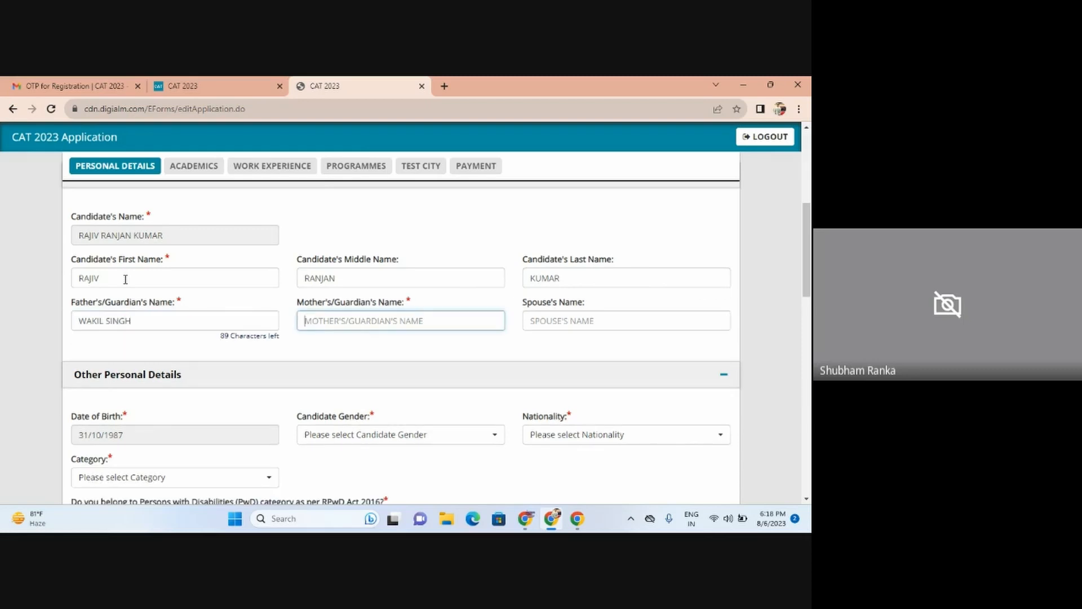
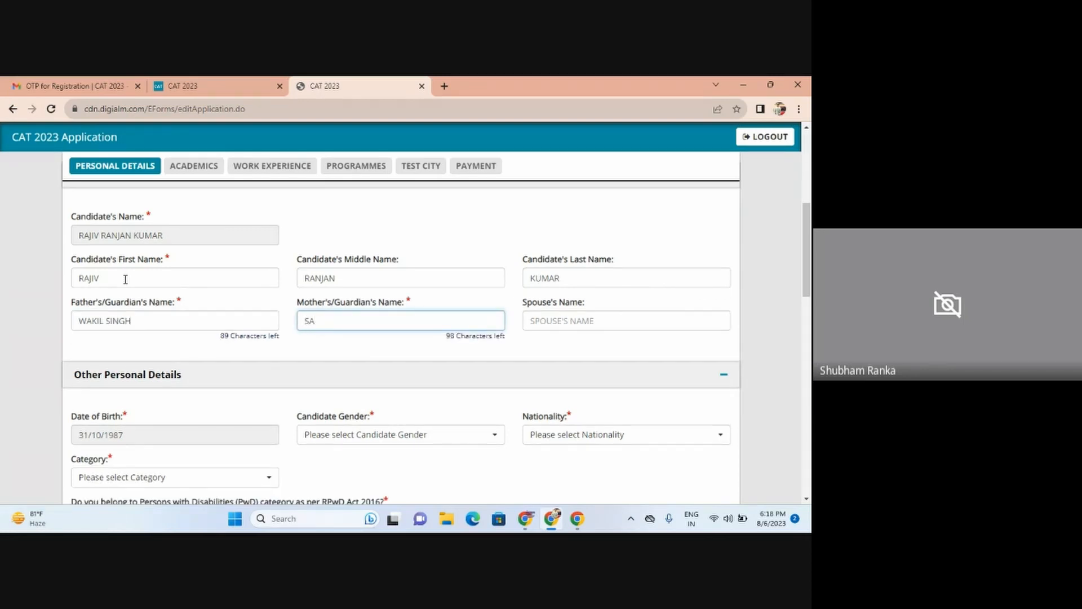
key(Tab)
key(Tab)
key(Tab)
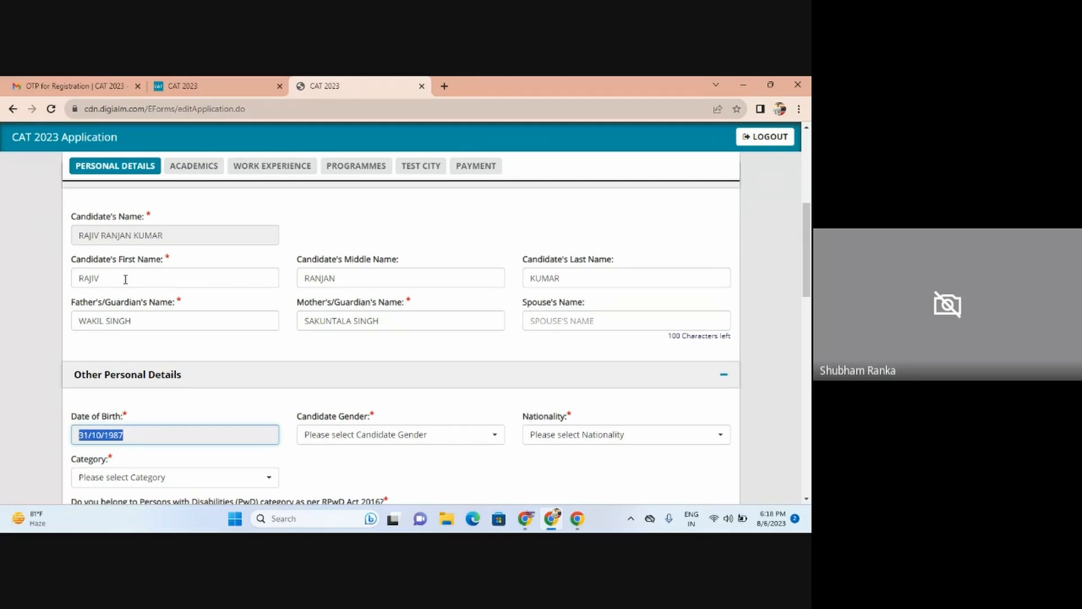
Step: Set Gender to Male, Nationality to Indian, Category to General, and answer No to PwD
scroll(810, 259, down, 4)
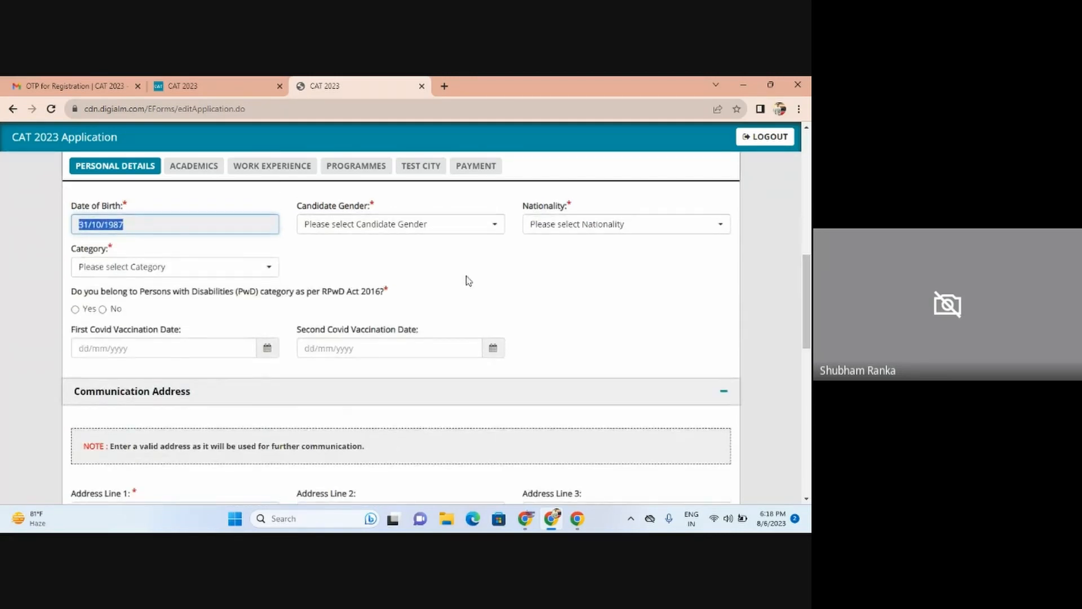
click(362, 223)
click(351, 278)
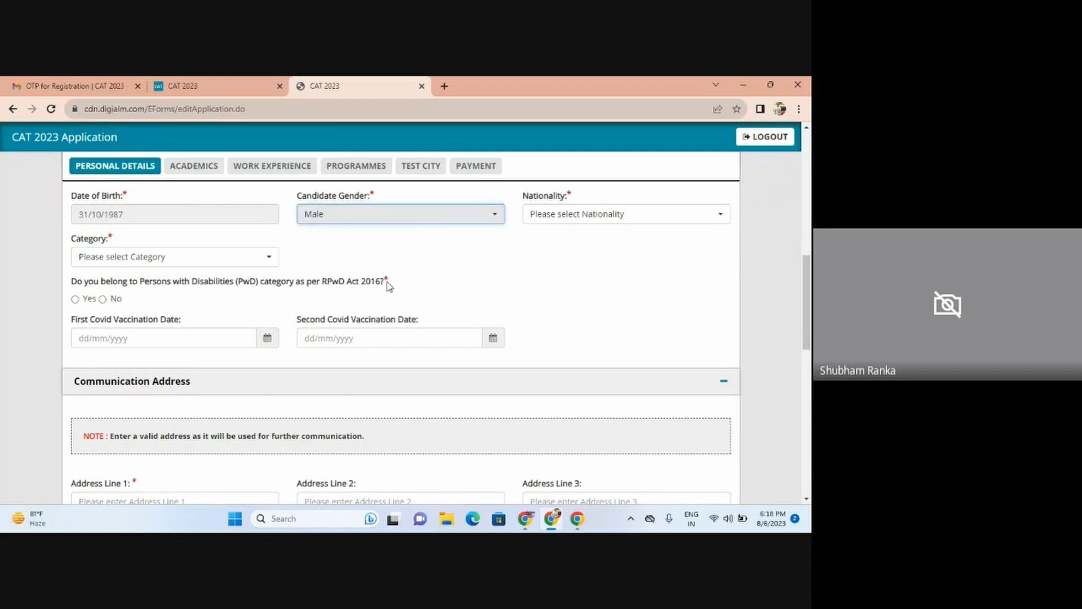
click(581, 217)
click(584, 278)
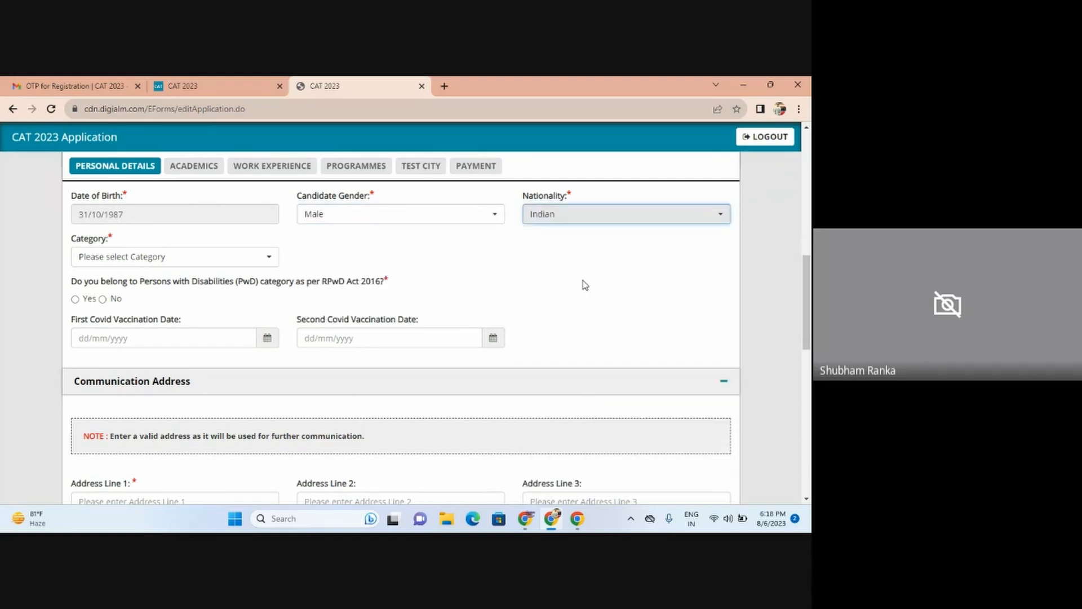
click(96, 259)
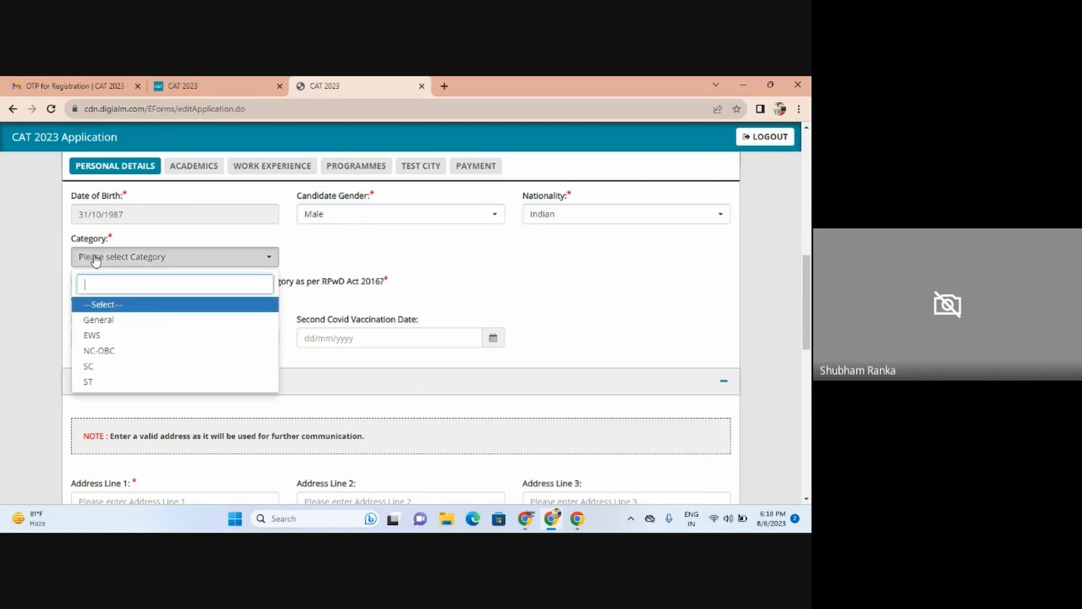
click(119, 320)
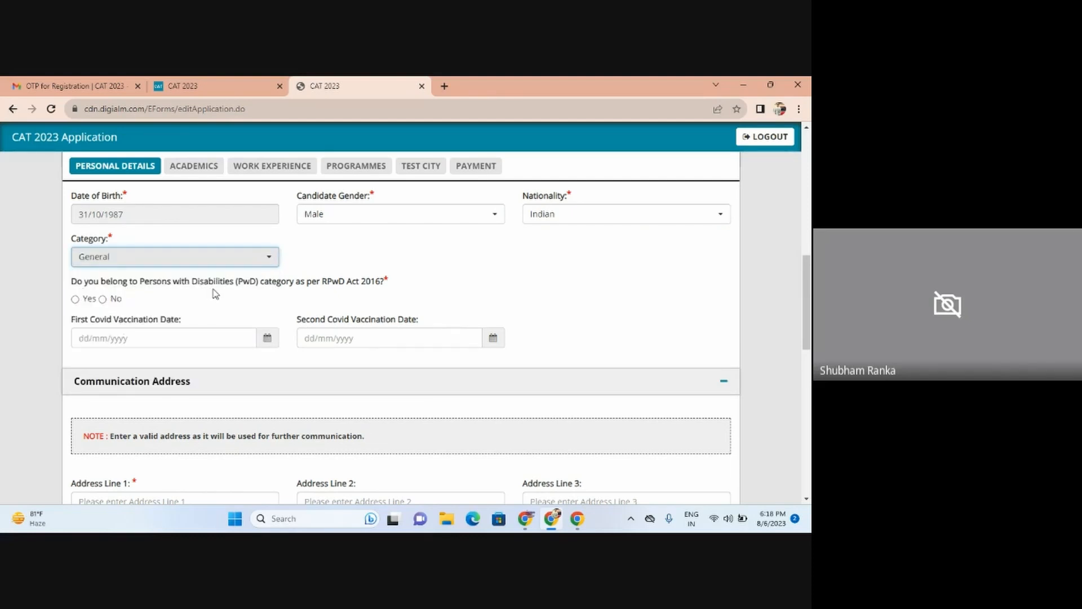
click(103, 300)
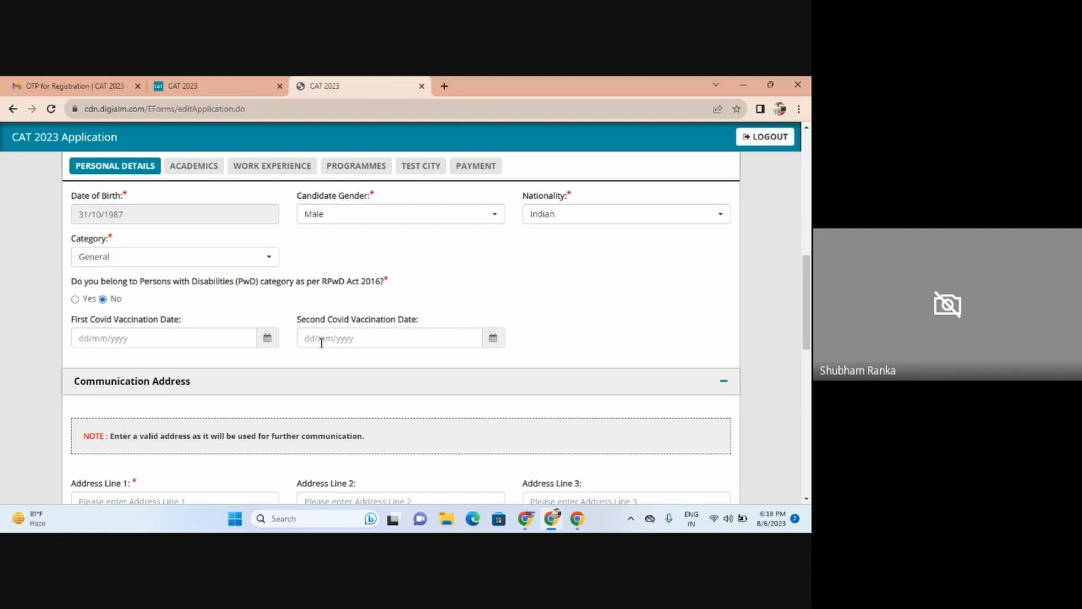
drag(810, 313, 811, 448)
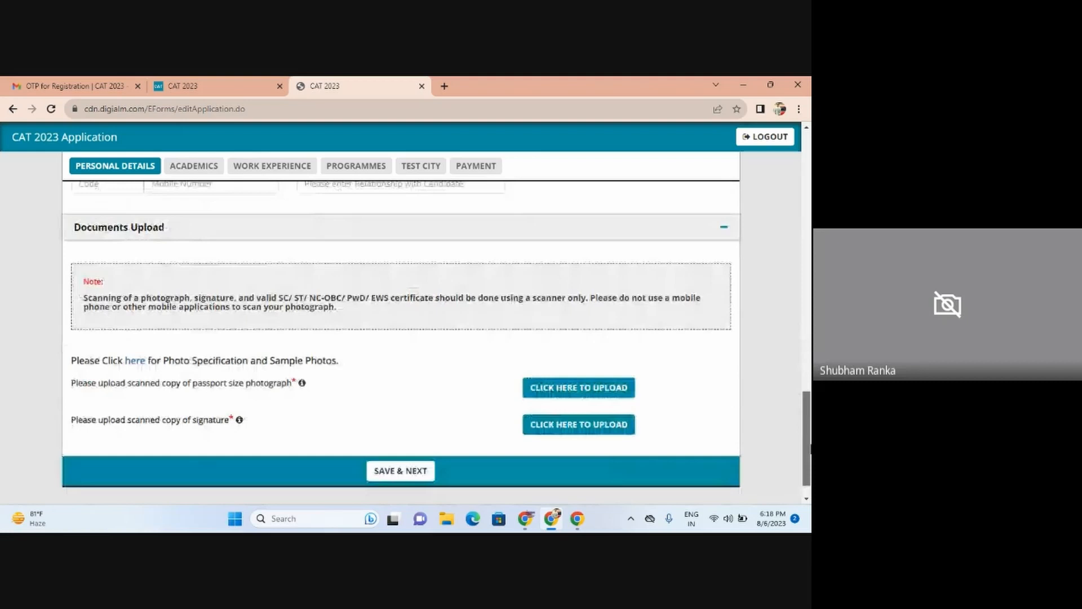
drag(810, 448, 811, 300)
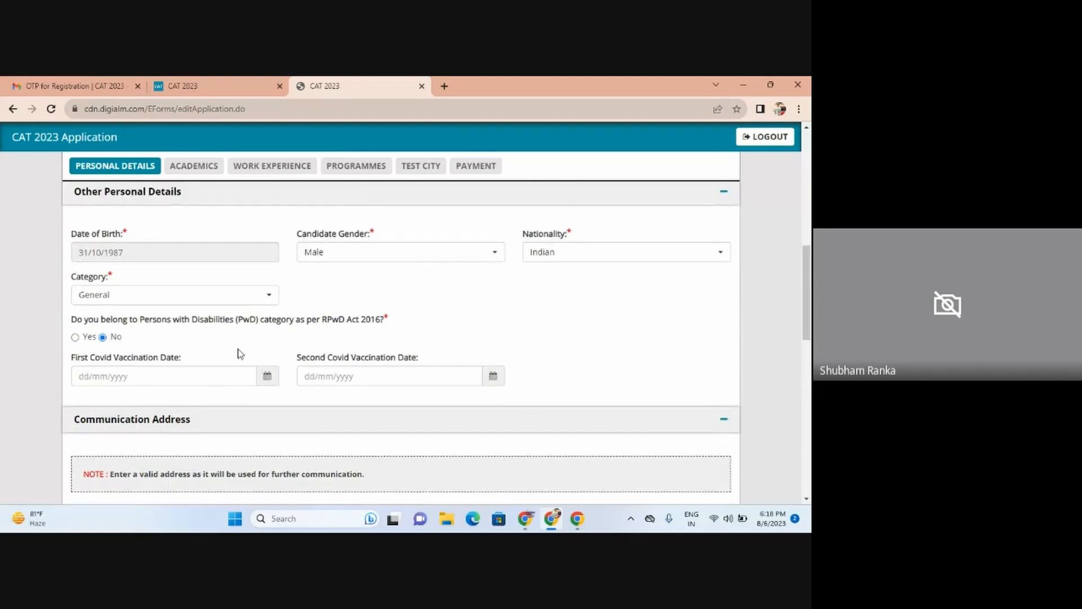
Step: Switch Category to NC-OBC to see the caste fields, then set it back to General
click(206, 295)
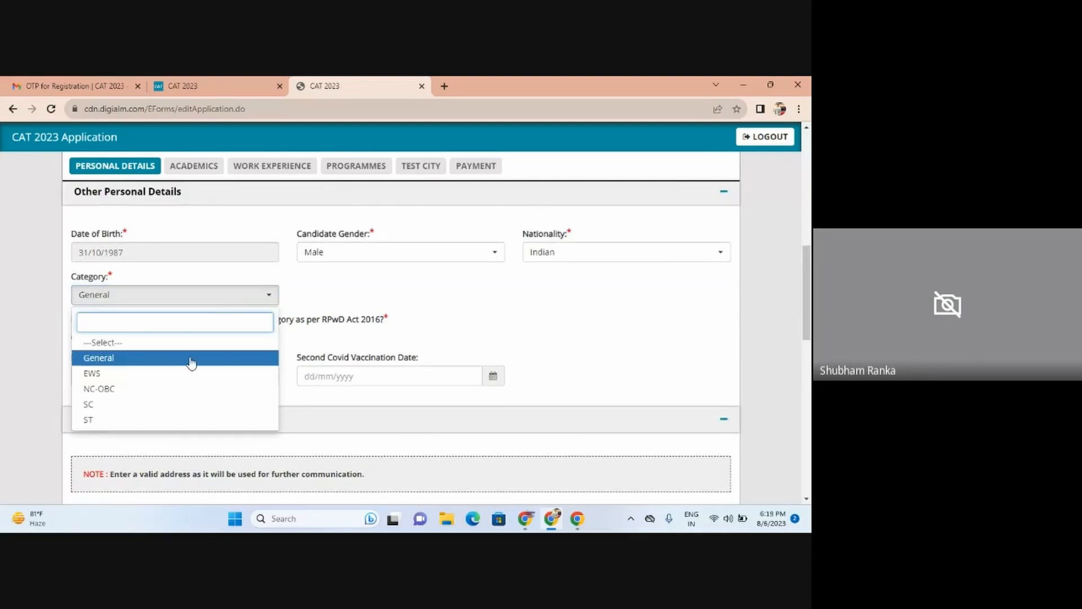
click(185, 388)
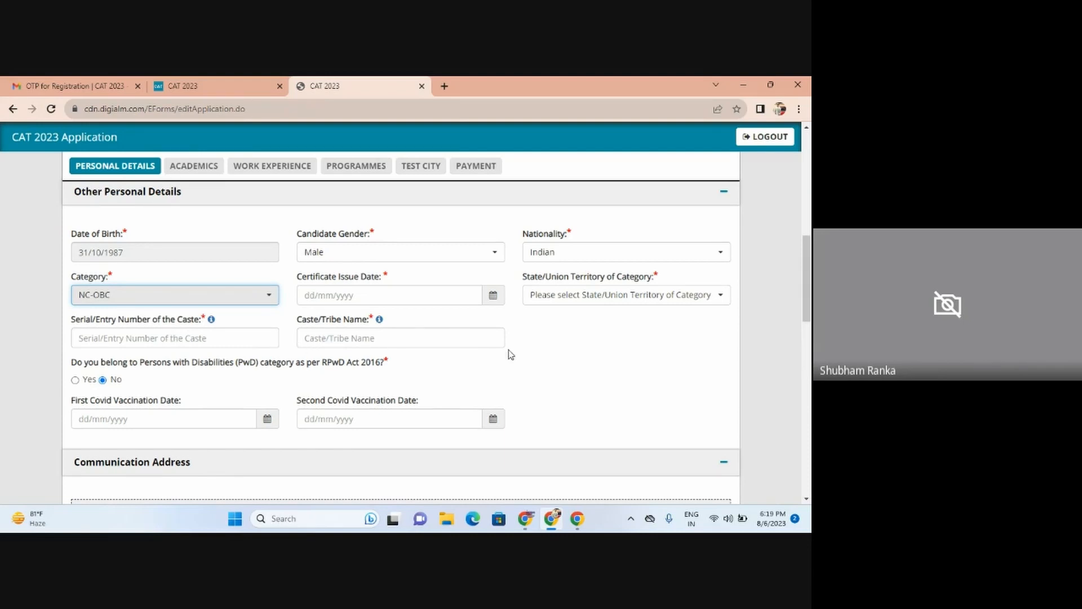
drag(807, 306, 809, 463)
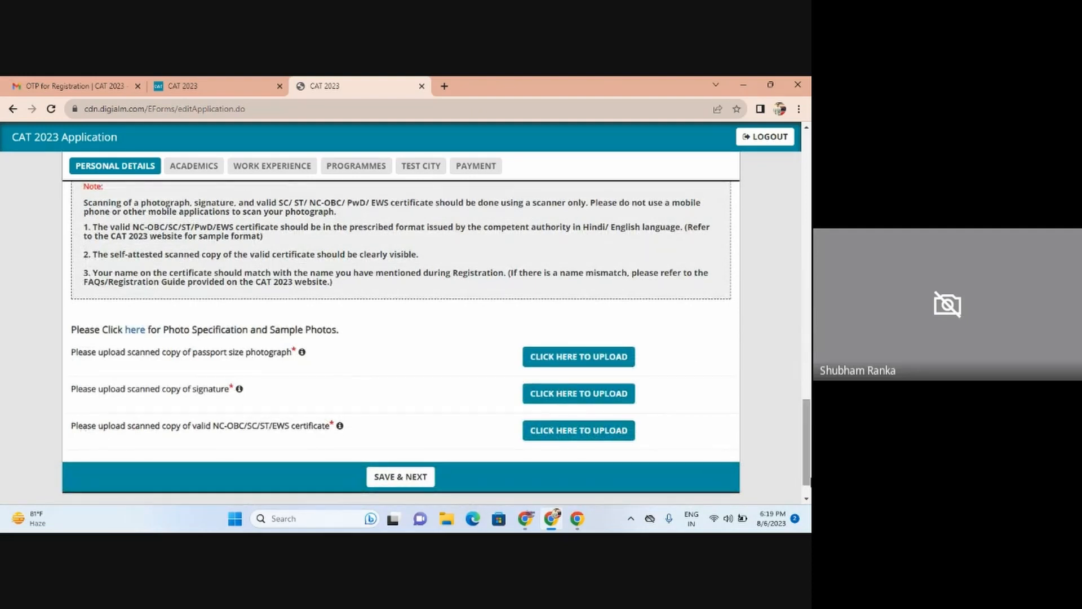
drag(811, 463, 811, 286)
scroll(136, 319, down, 1)
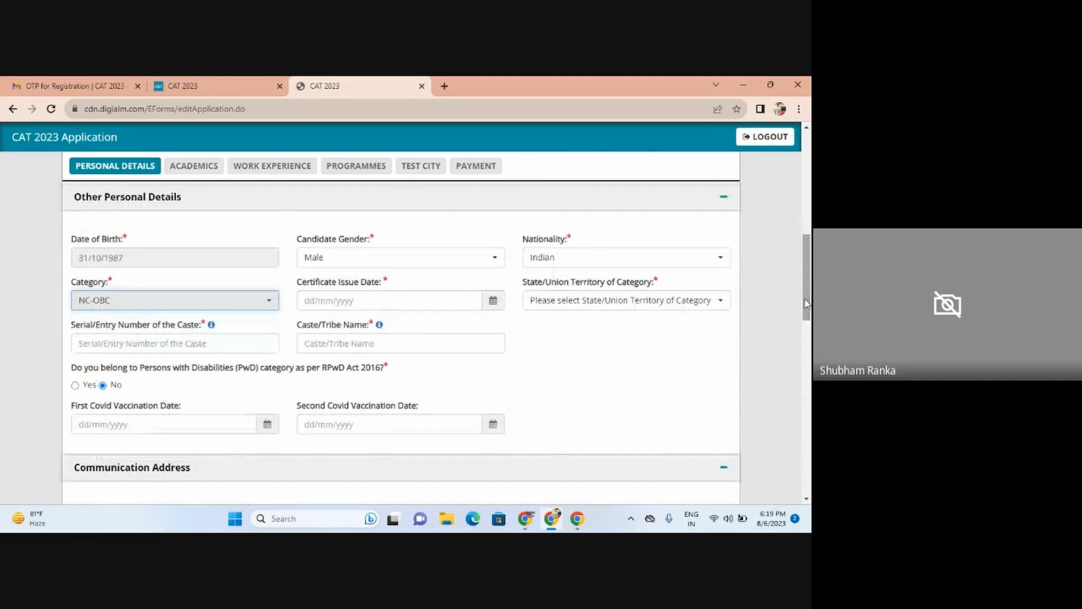
click(148, 306)
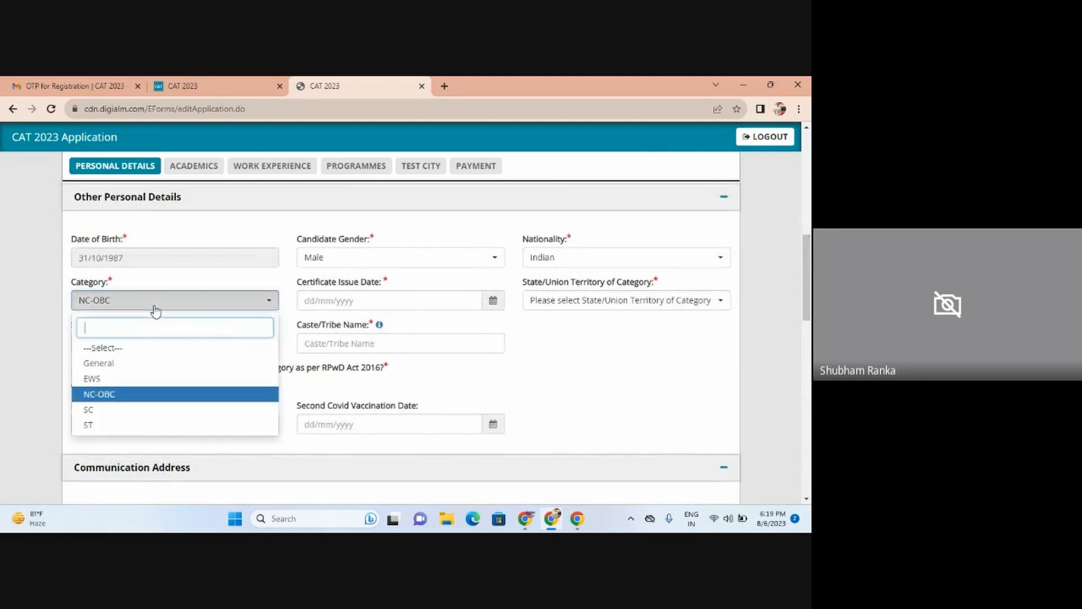
click(152, 364)
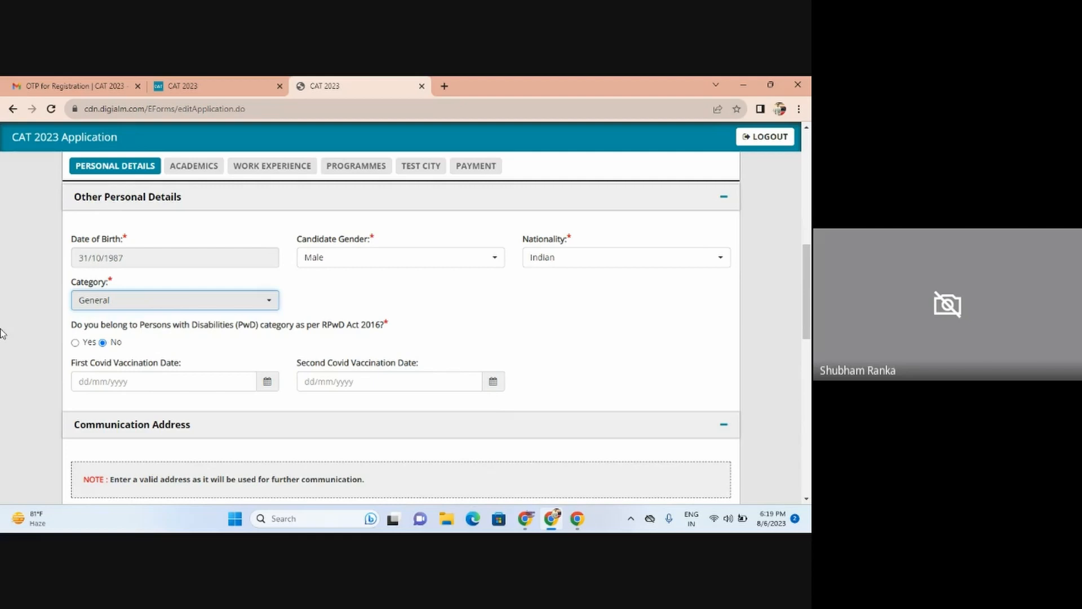
Step: Admit the waiting participant in Google Meet and return to the application form
key(alt+Tab)
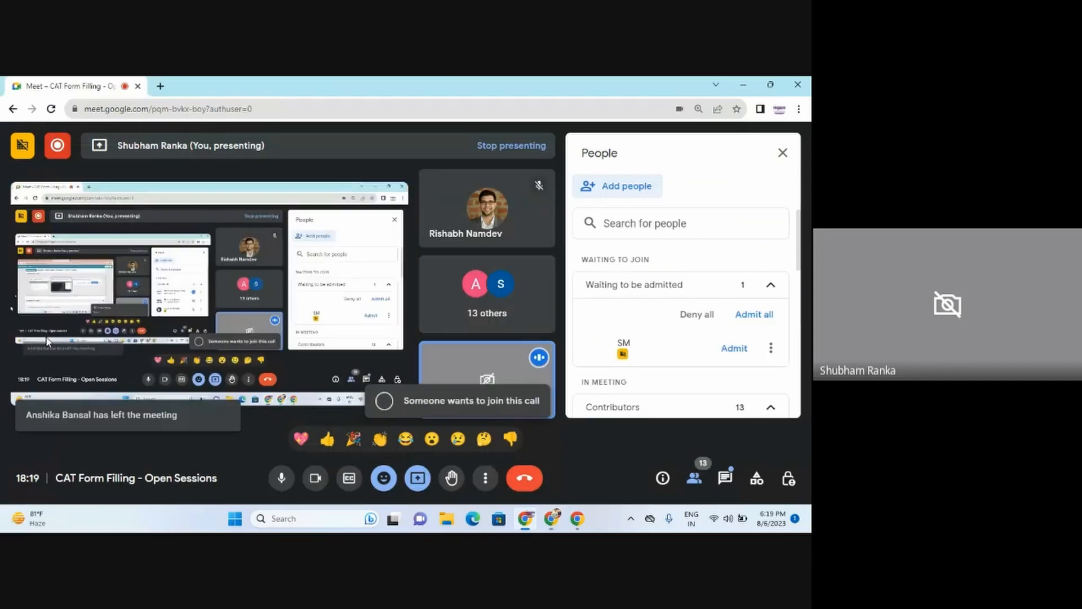
click(753, 315)
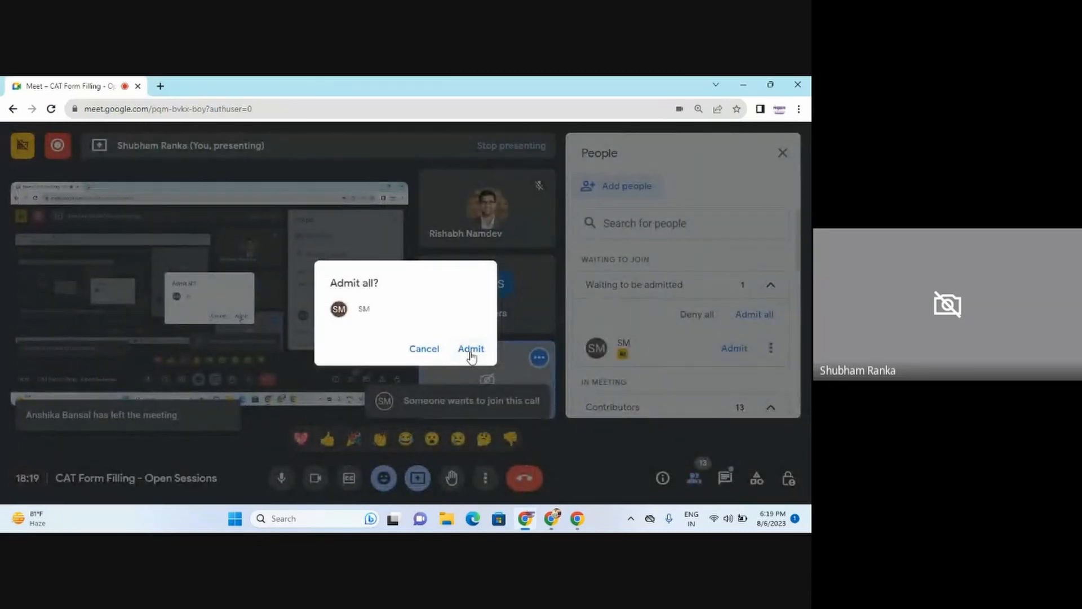
click(471, 349)
key(alt+Tab)
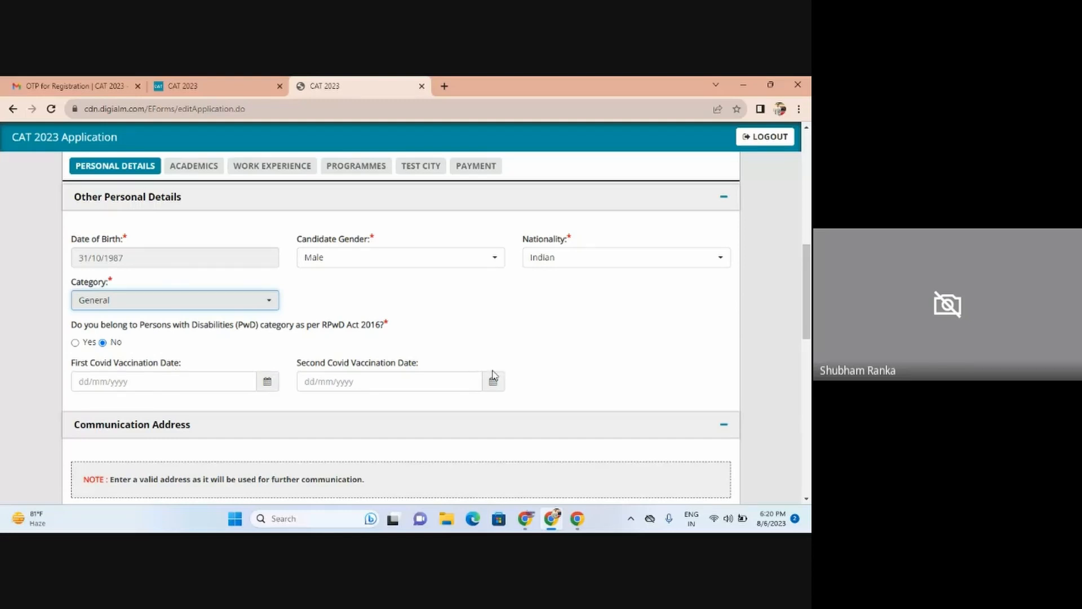
mouse_move(810, 286)
mouse_down()
mouse_move(811, 302)
mouse_move(811, 283)
mouse_up()
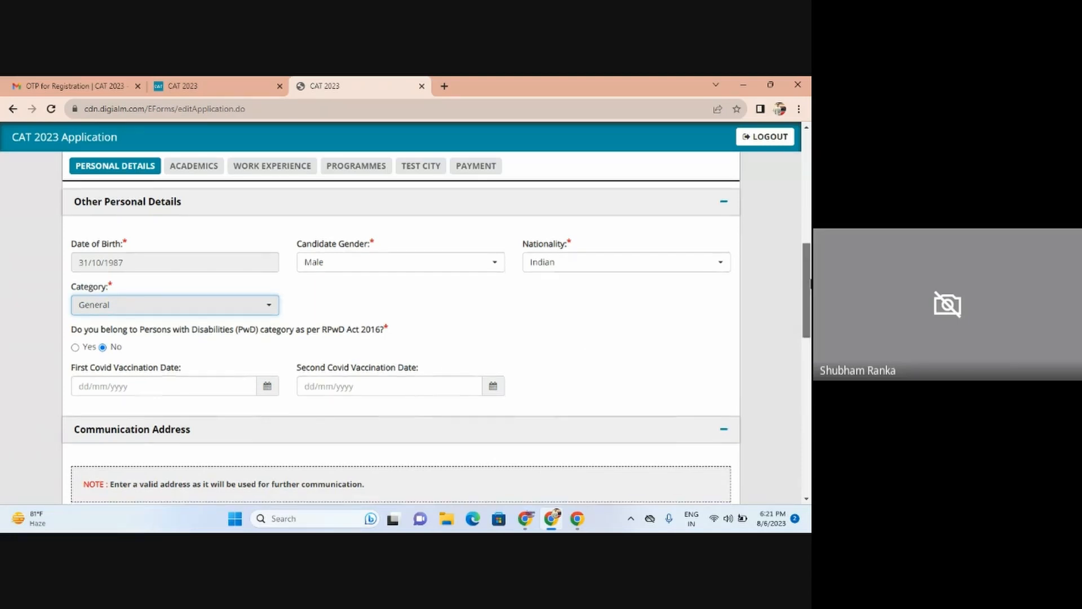
Step: Enter the candidate's first and second address lines
scroll(810, 304, down, 5)
scroll(810, 345, down, 1)
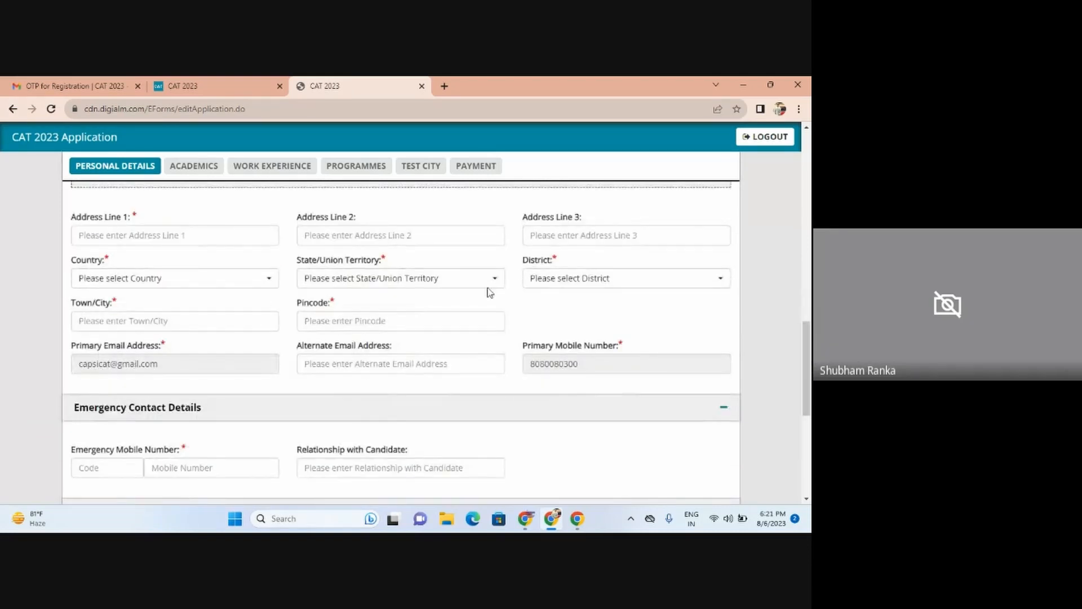
click(164, 242)
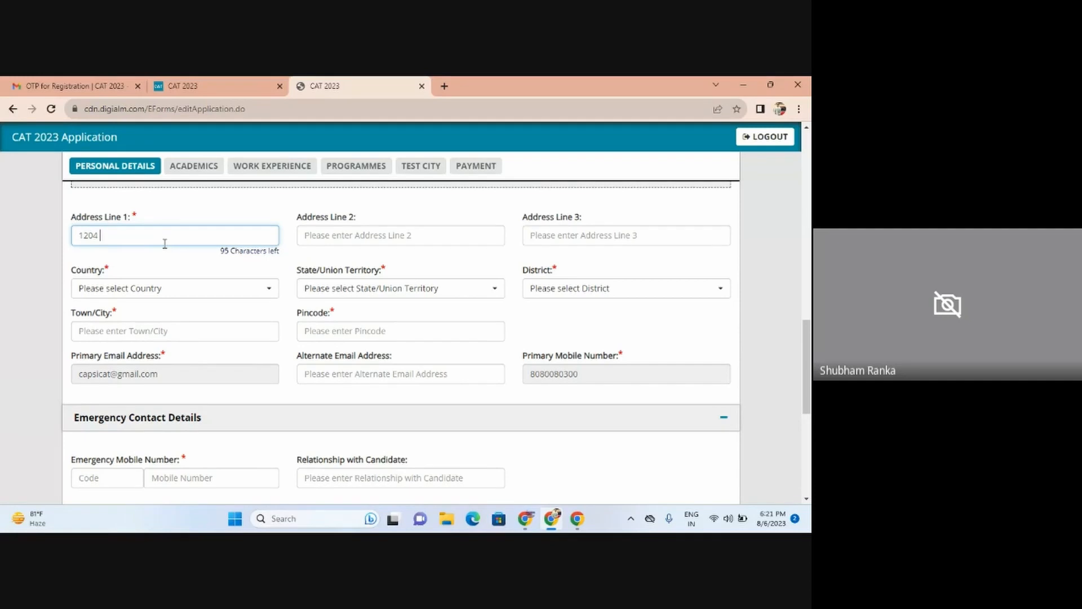
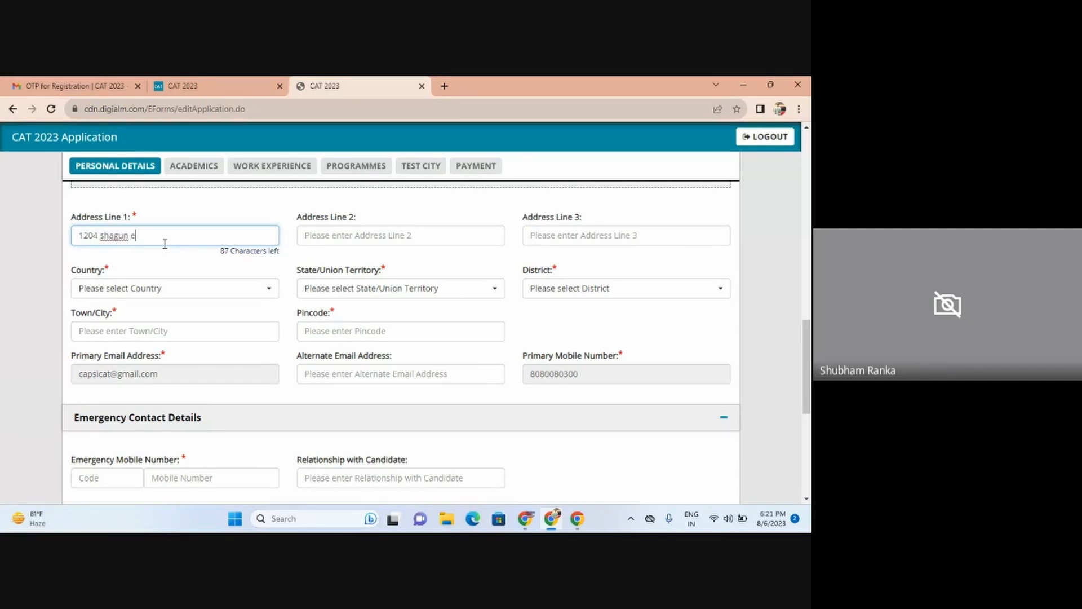
key(Tab)
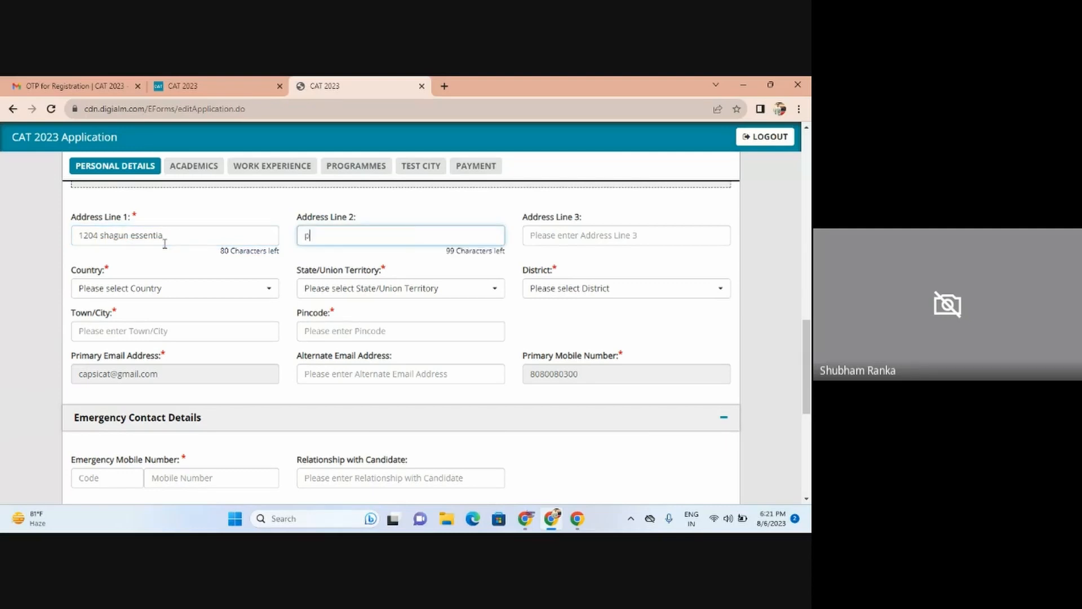
key(Tab)
key(Tab)
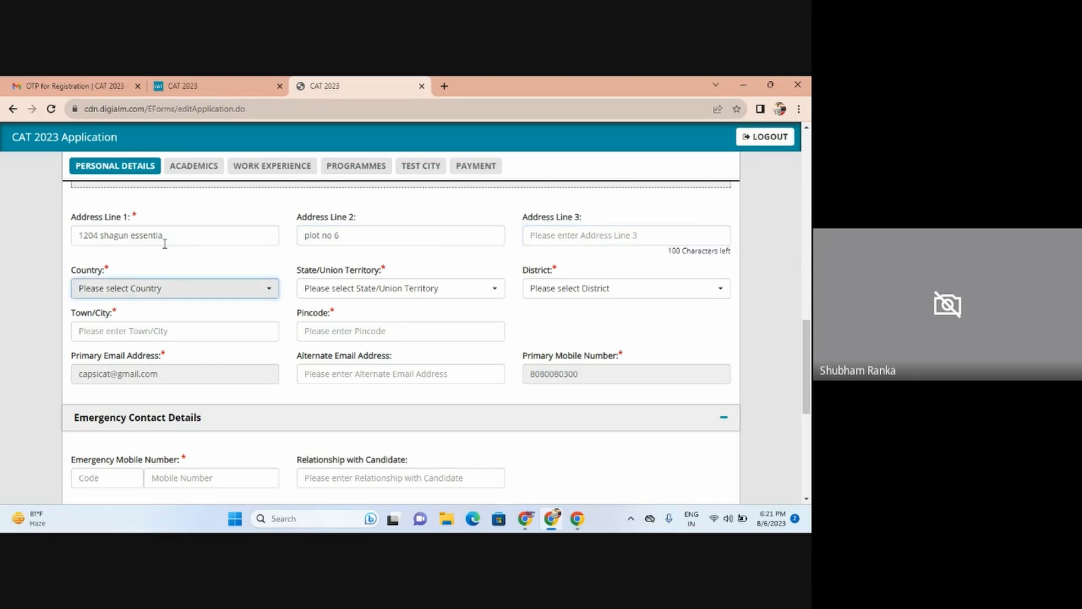
Step: Choose Country India, State Maharashtra and District Raigad
key(Return)
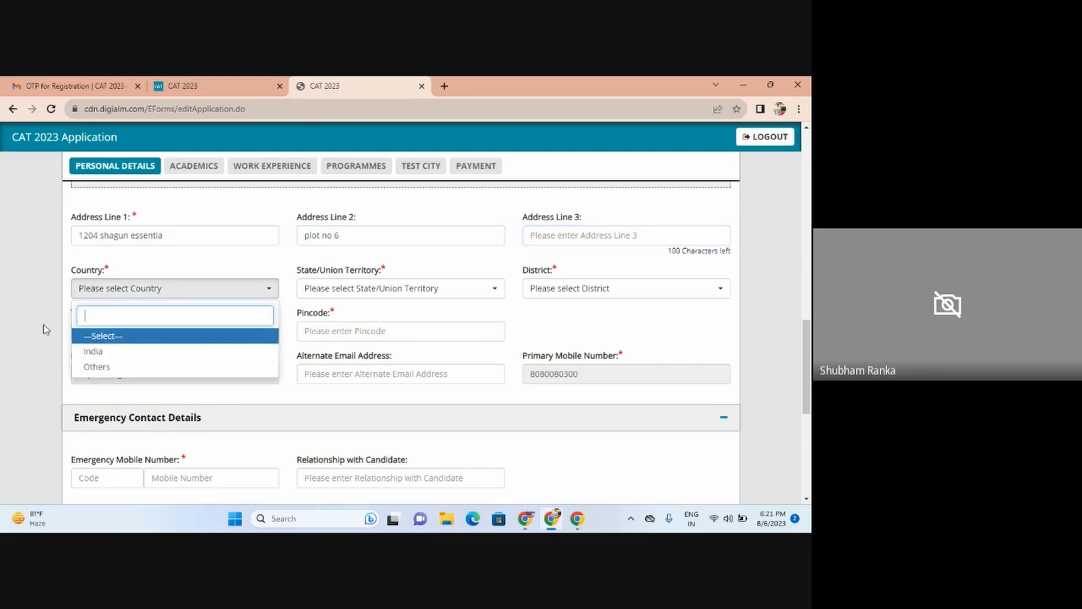
click(86, 353)
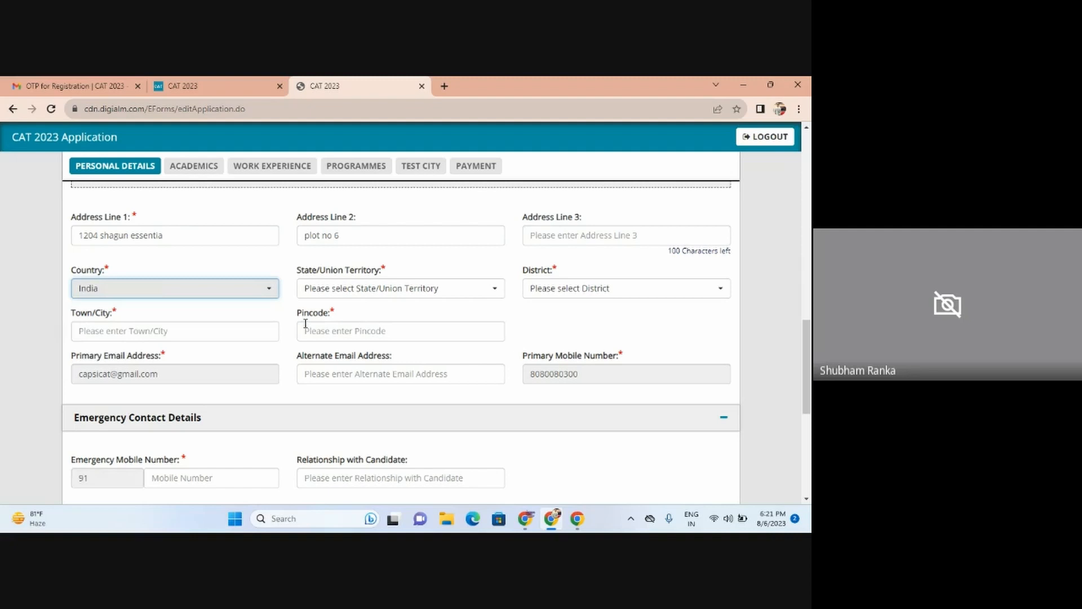
click(340, 289)
text(maha)
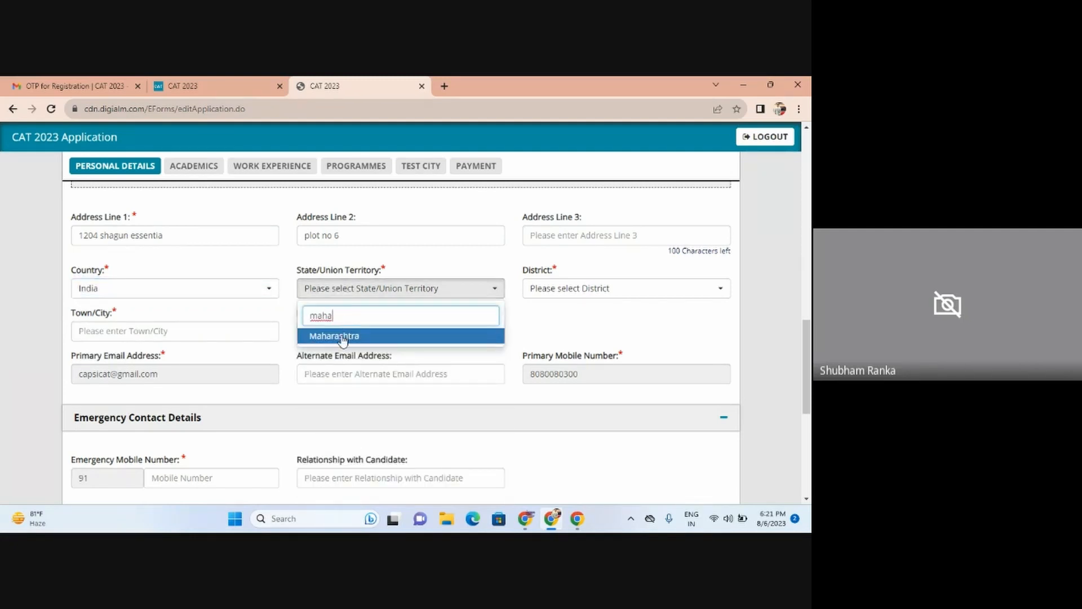
click(343, 336)
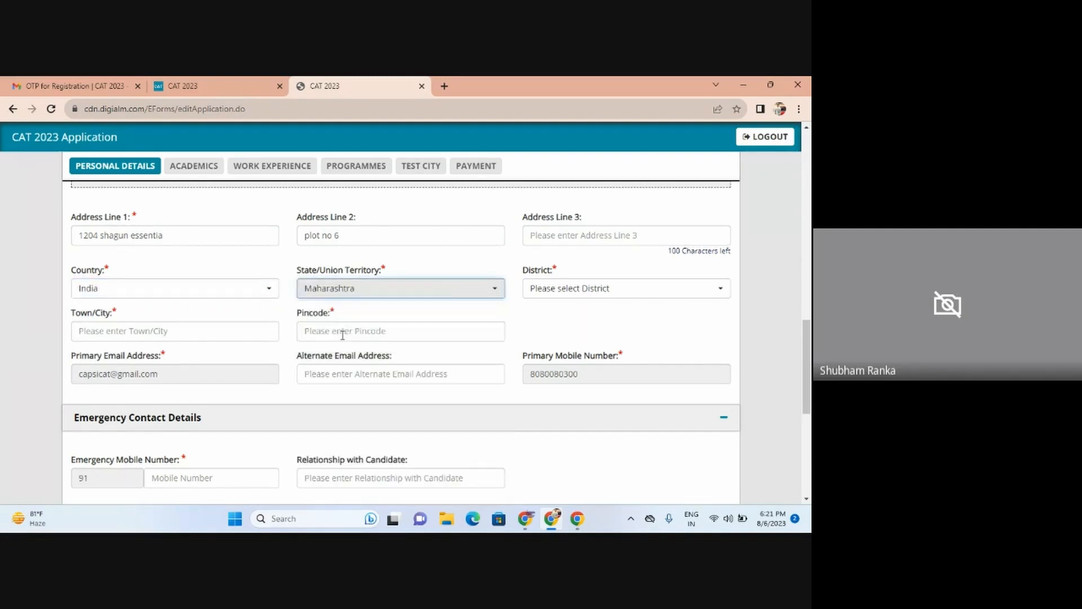
click(551, 294)
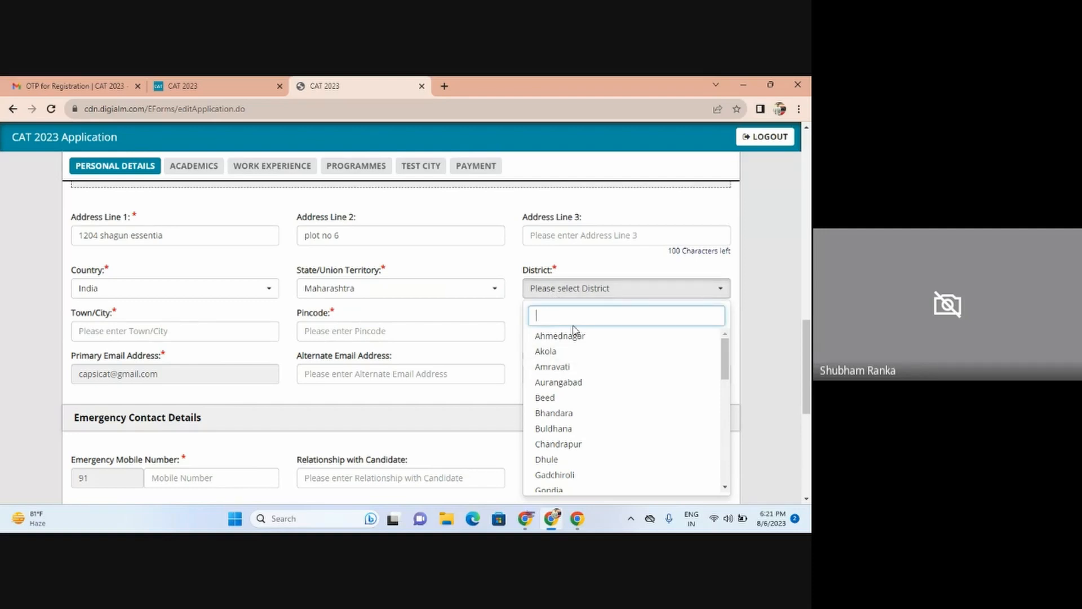
text(rai)
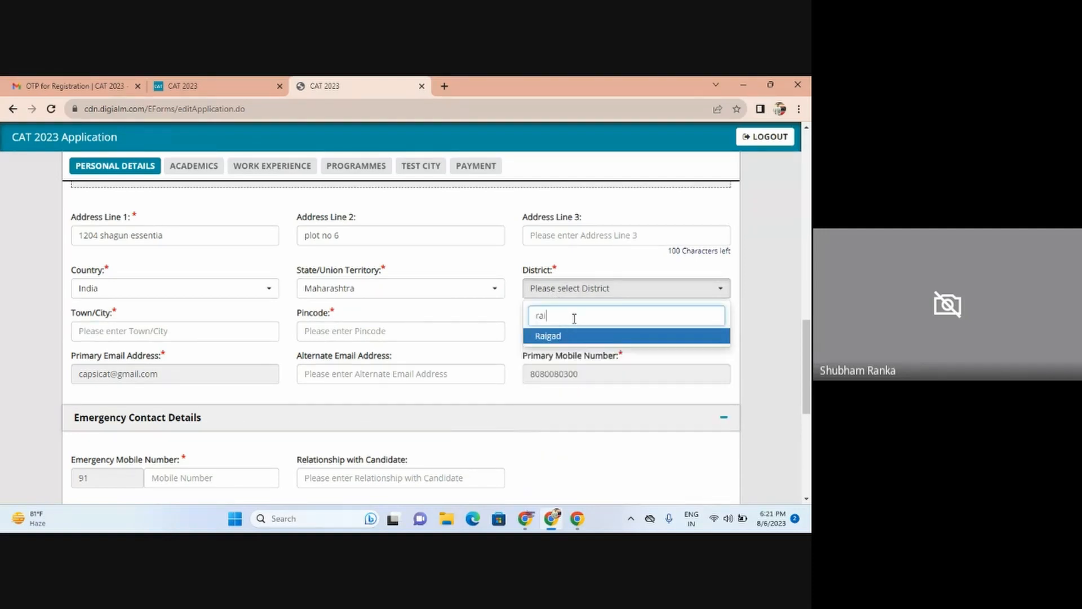
click(569, 337)
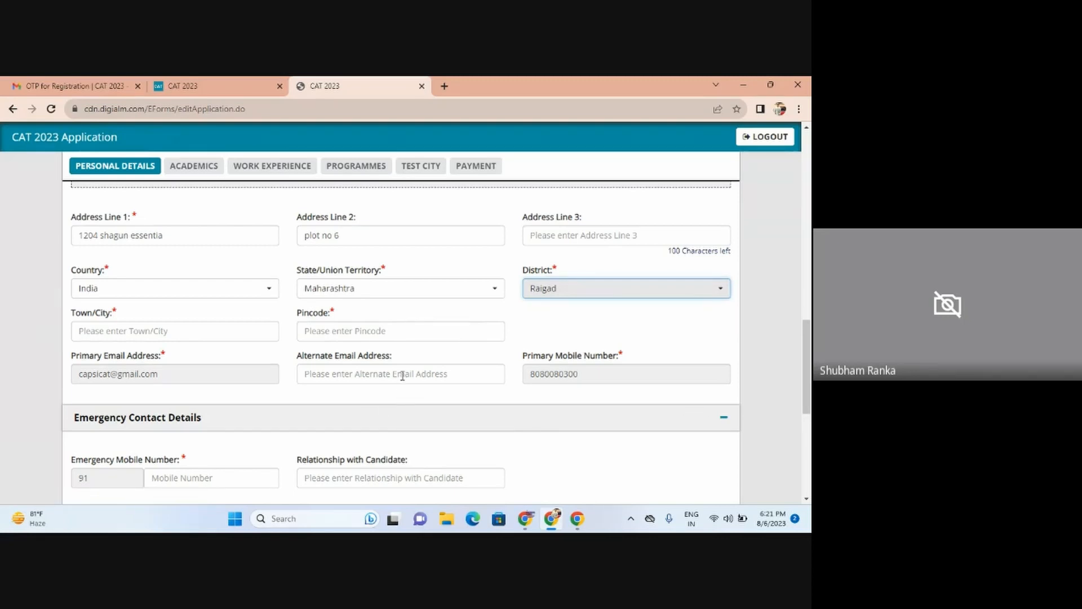
scroll(809, 361, down, 3)
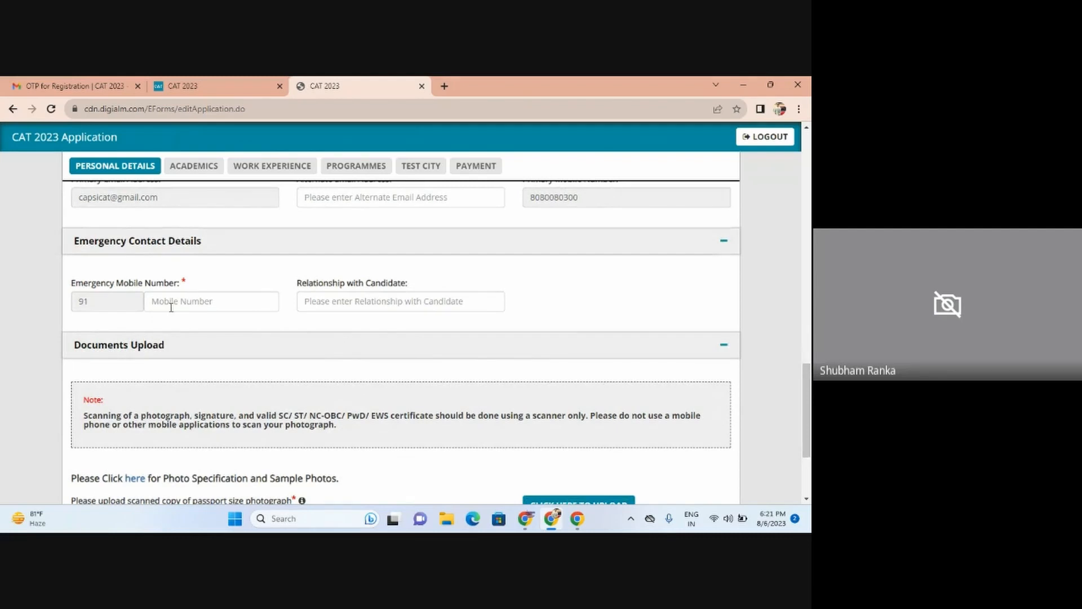
Step: Enter the emergency contact's mobile number and set the relationship to Brother
click(172, 306)
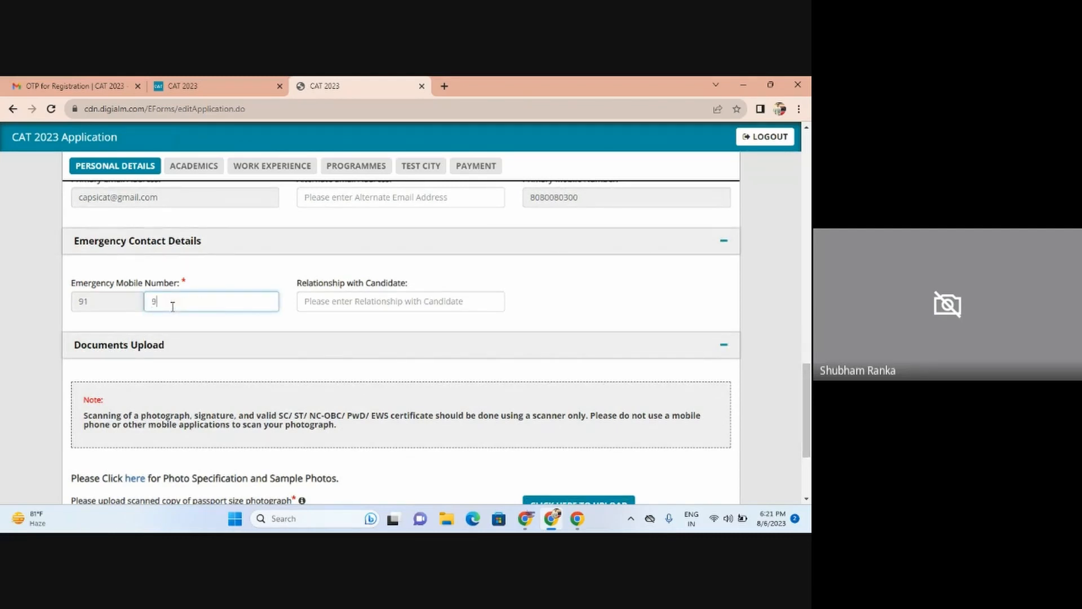
click(350, 306)
text(b)
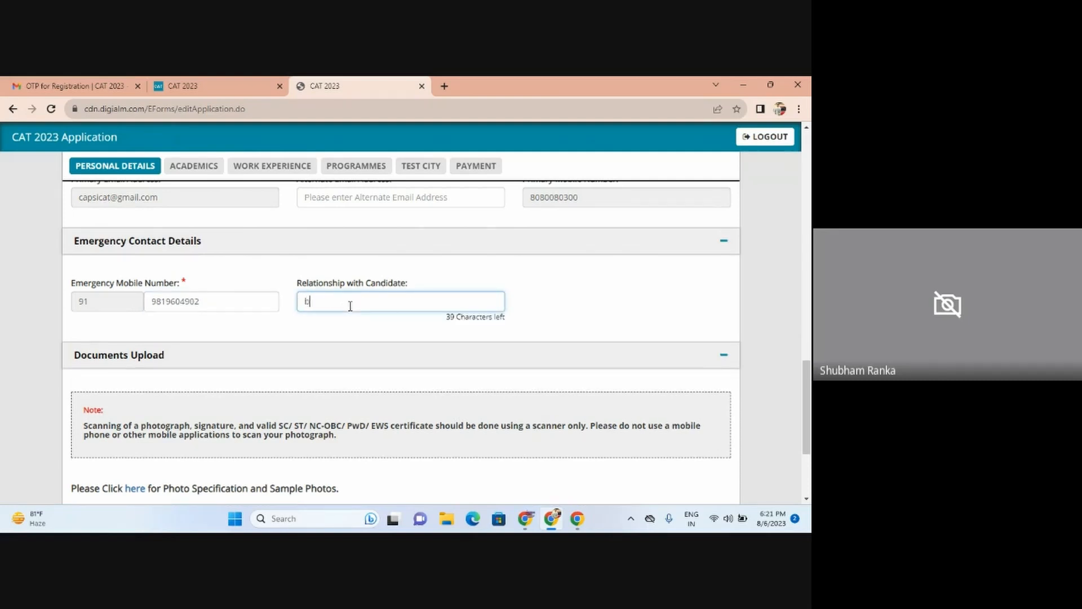
key(BackSpace)
text(Brother)
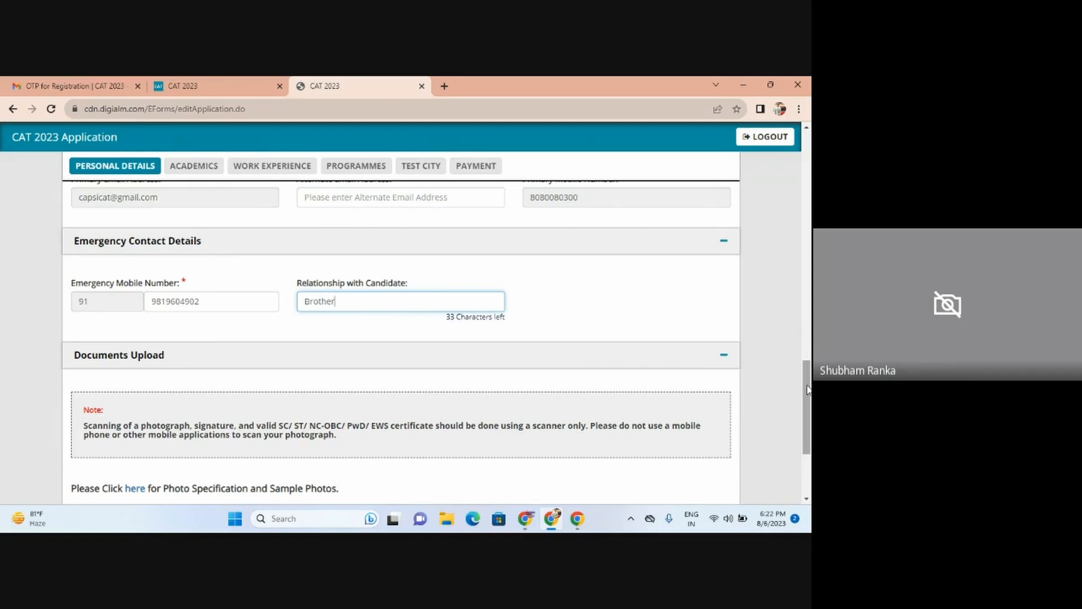
drag(808, 389, 810, 428)
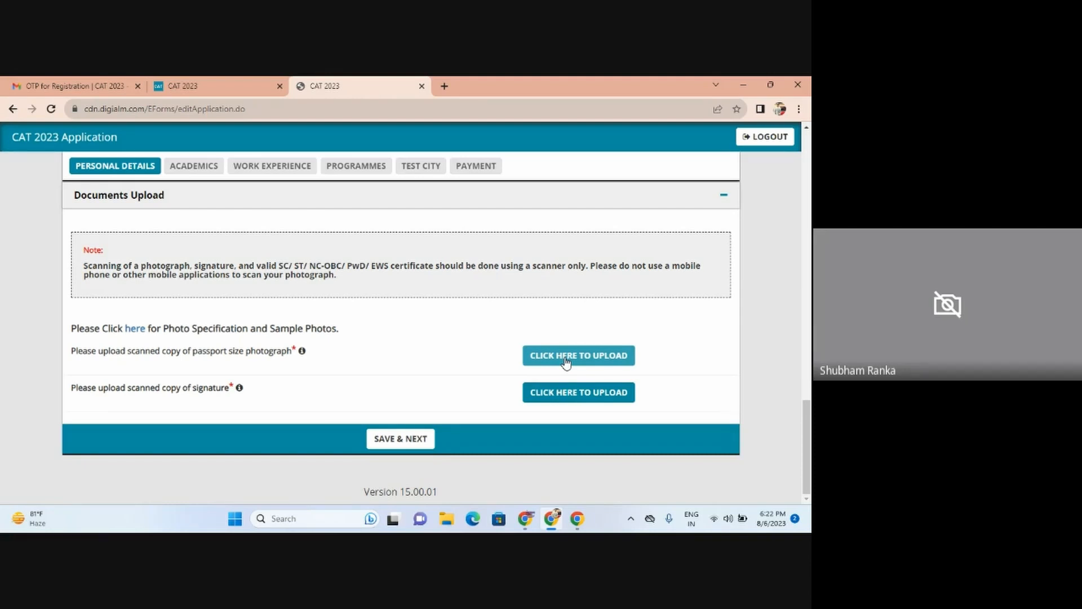
Step: Open the photograph upload window, cancel the file picker, and switch to the Meet call
click(565, 358)
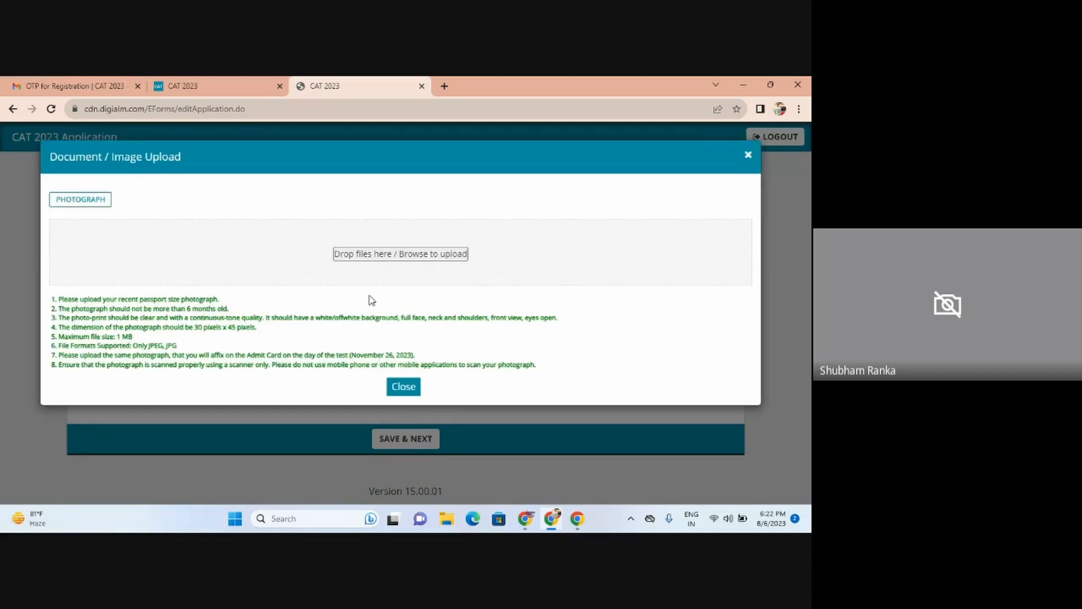
click(360, 258)
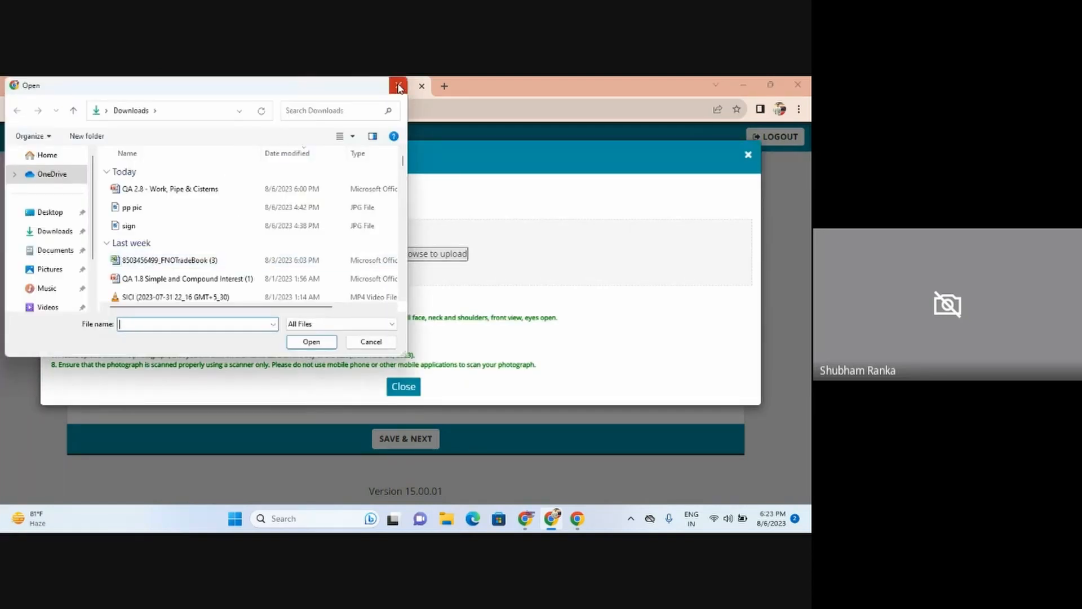
click(398, 85)
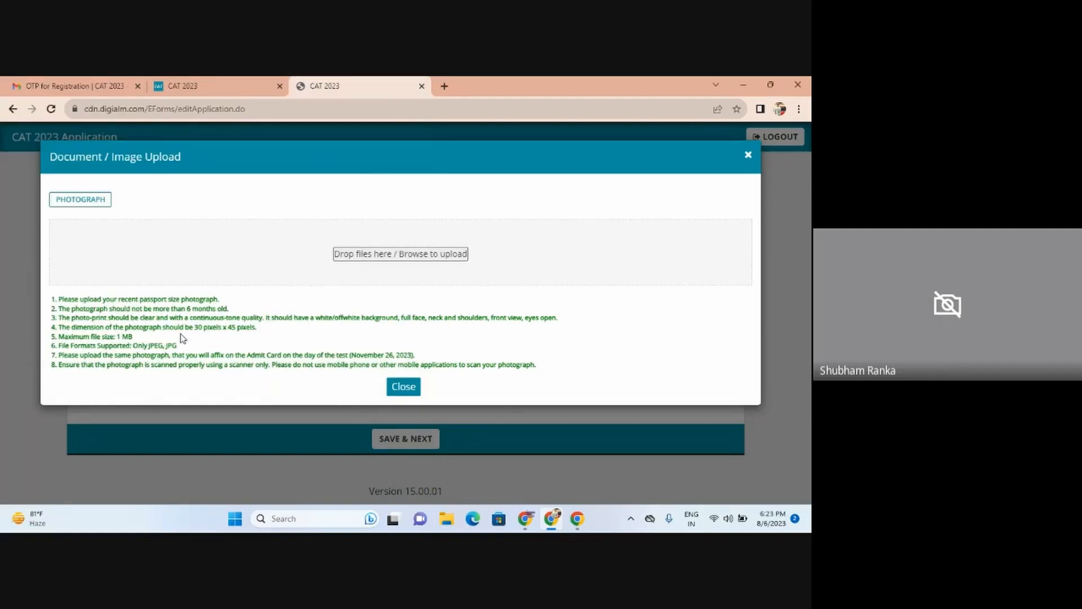
key(alt+Tab)
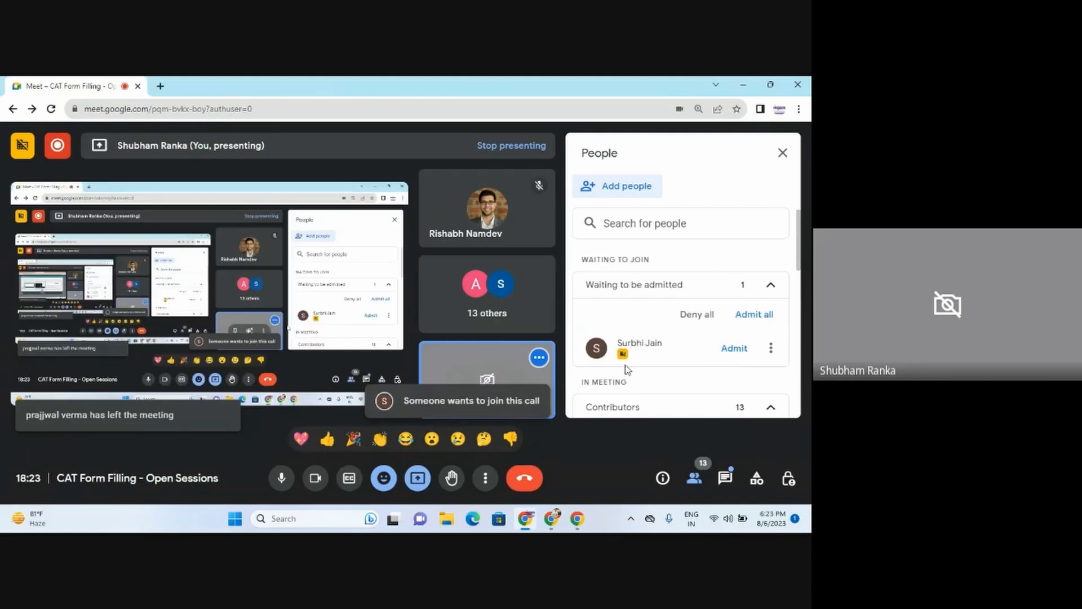
Step: Admit the waiting participant in Google Meet and return to the photograph upload window
click(735, 354)
key(alt+Tab)
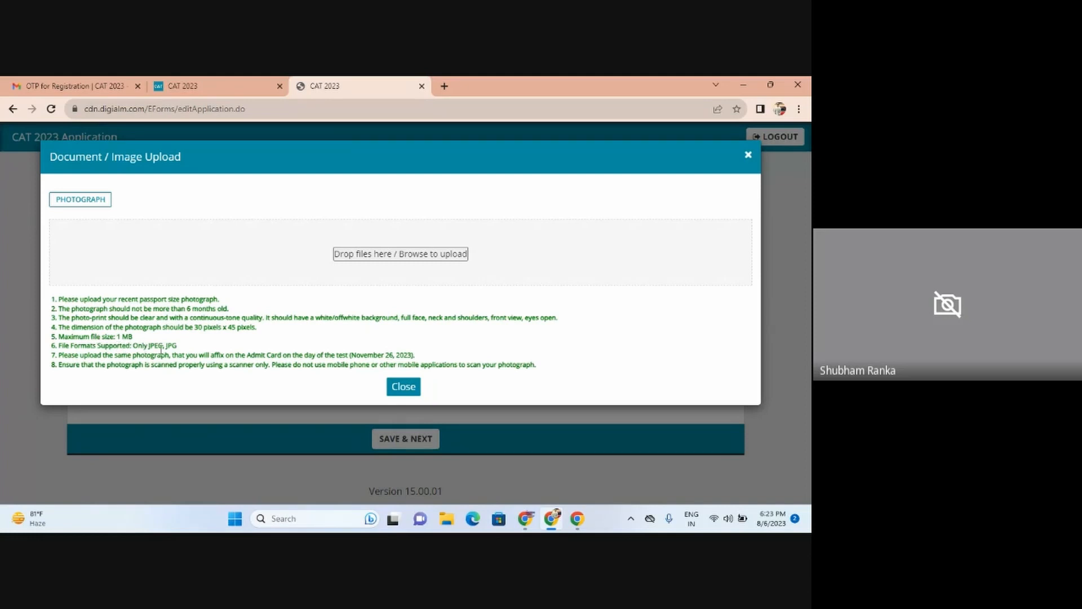
Step: Upload the passport photograph 'pp pic.jpg' and close the success window
click(375, 255)
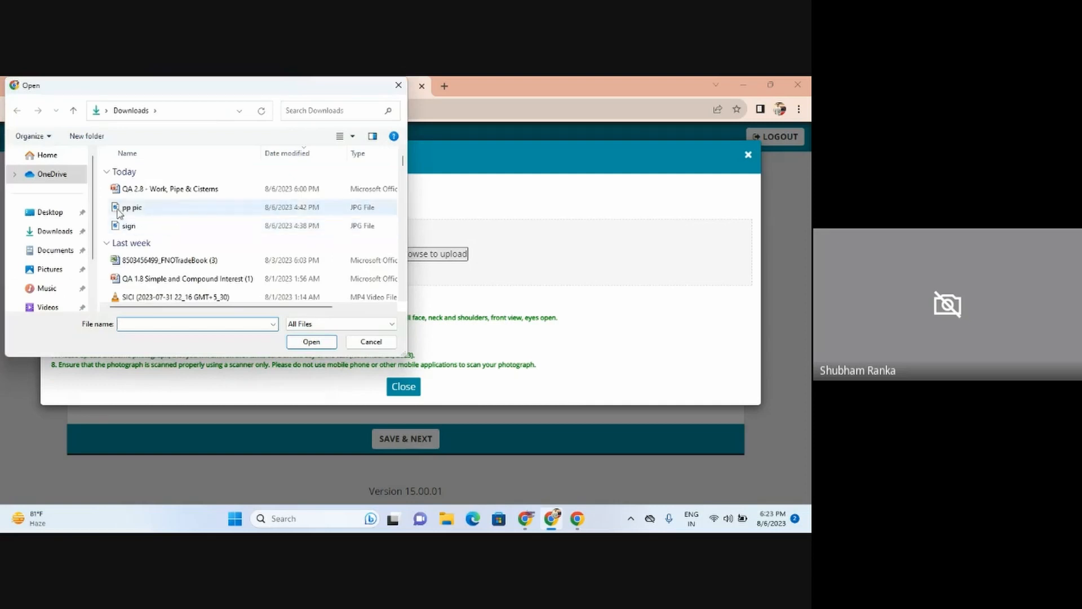
click(135, 208)
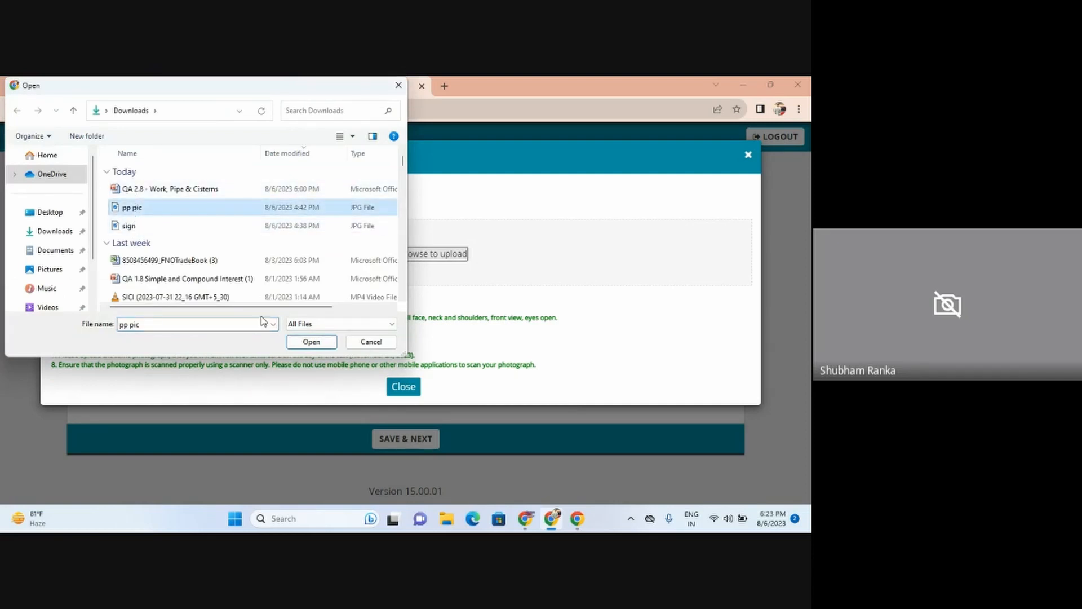
click(299, 343)
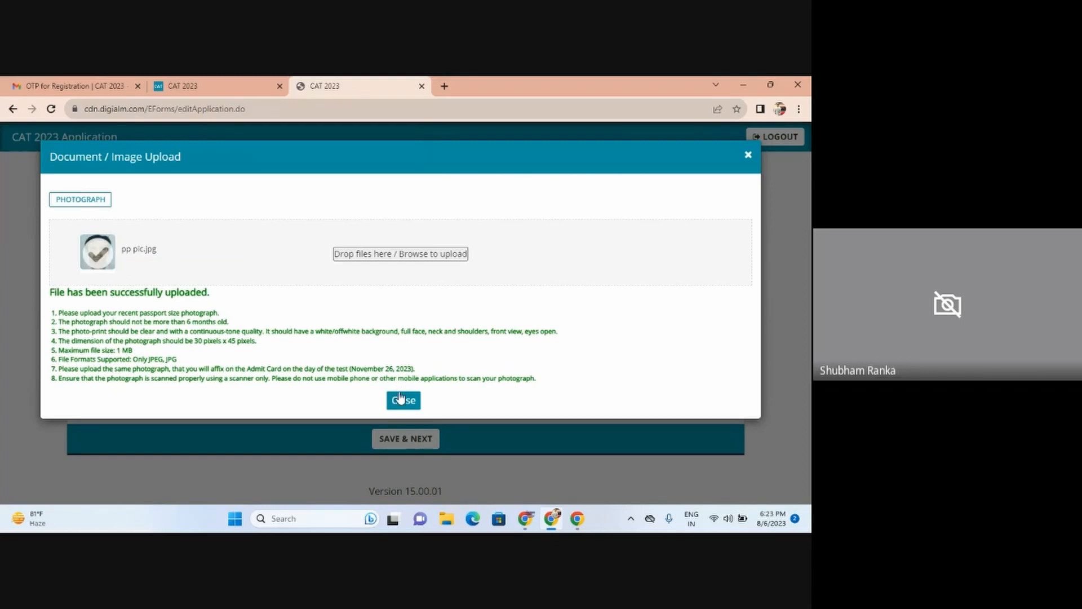
click(400, 398)
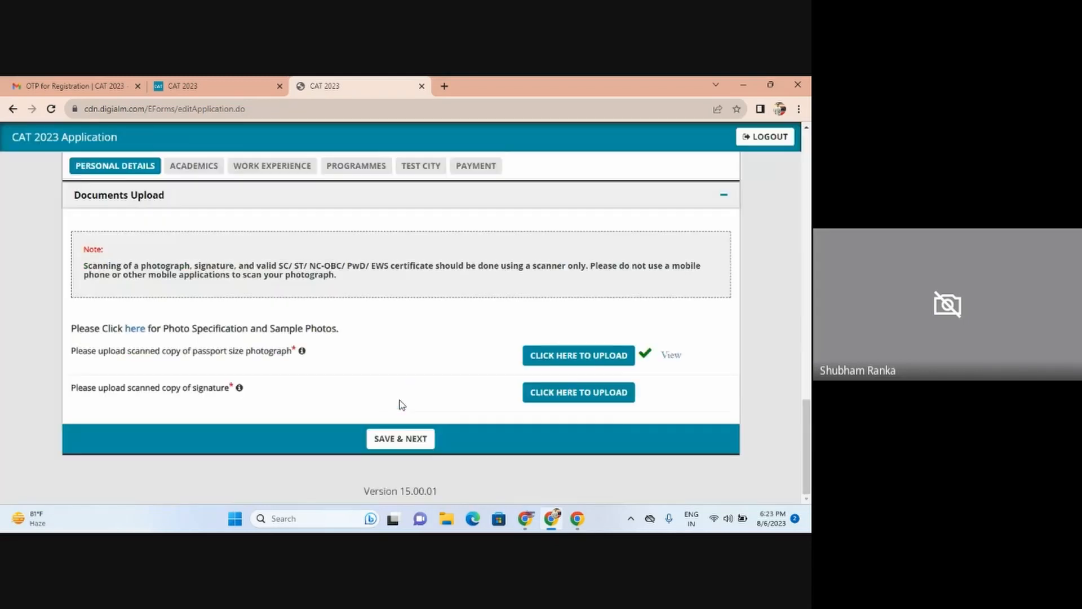
Step: Upload the signature image 'sign.jpg' and dismiss its confirmation
click(553, 395)
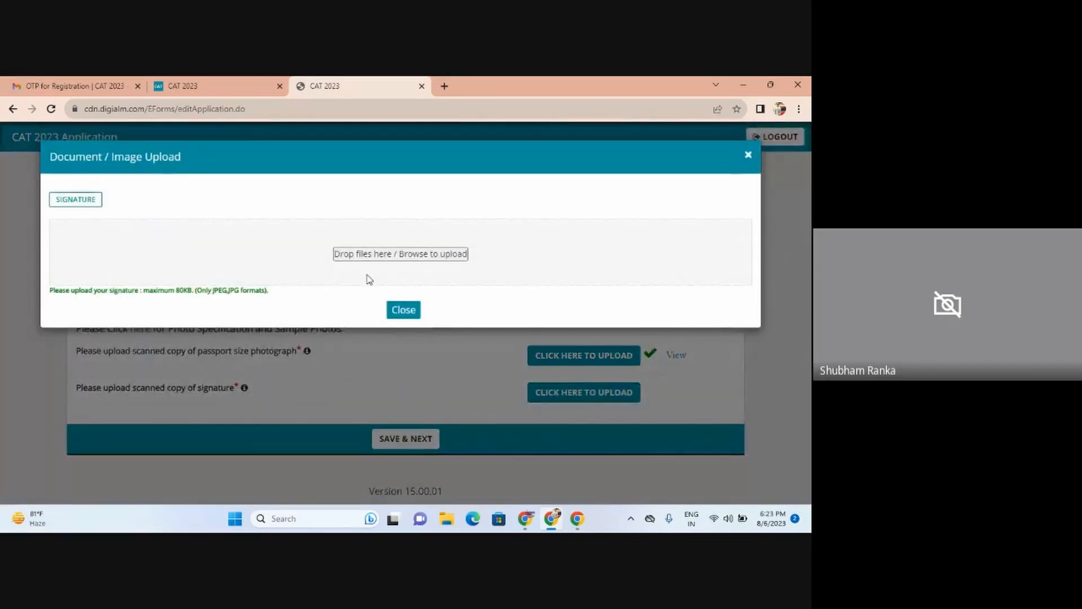
click(375, 255)
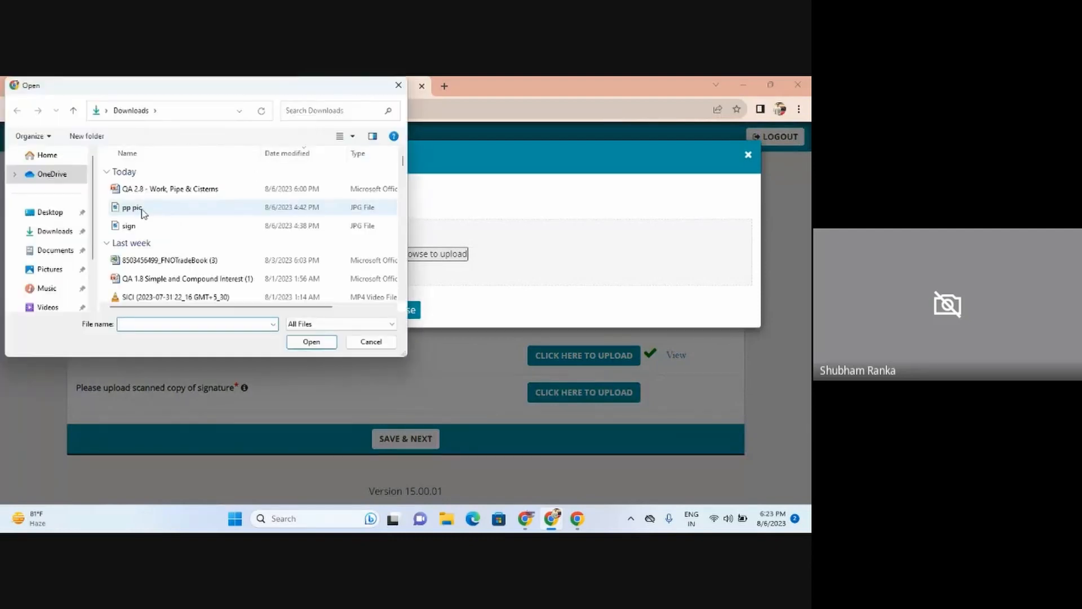
click(139, 225)
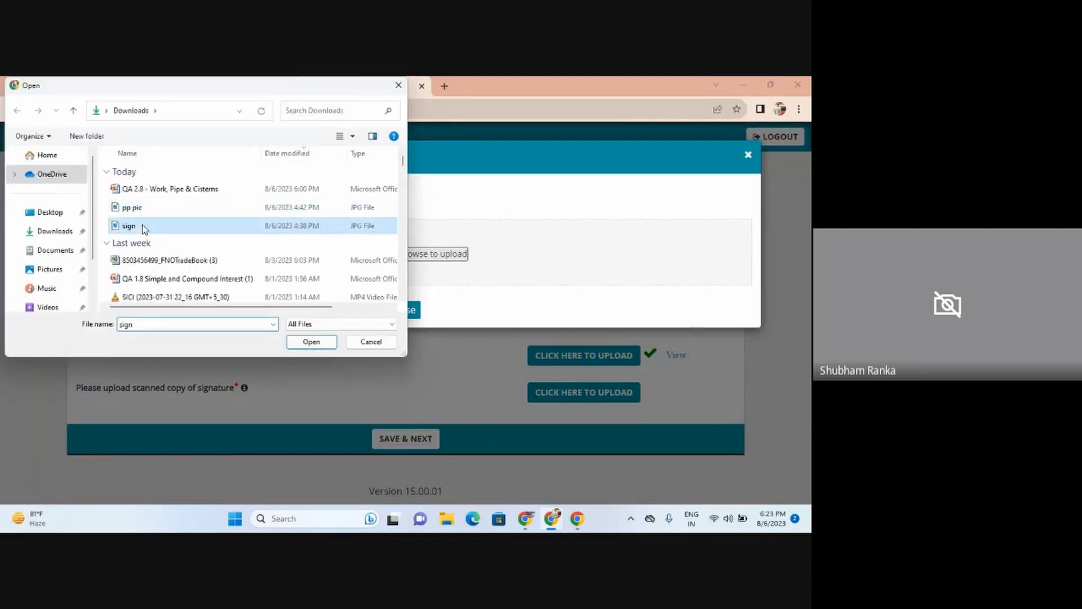
click(325, 342)
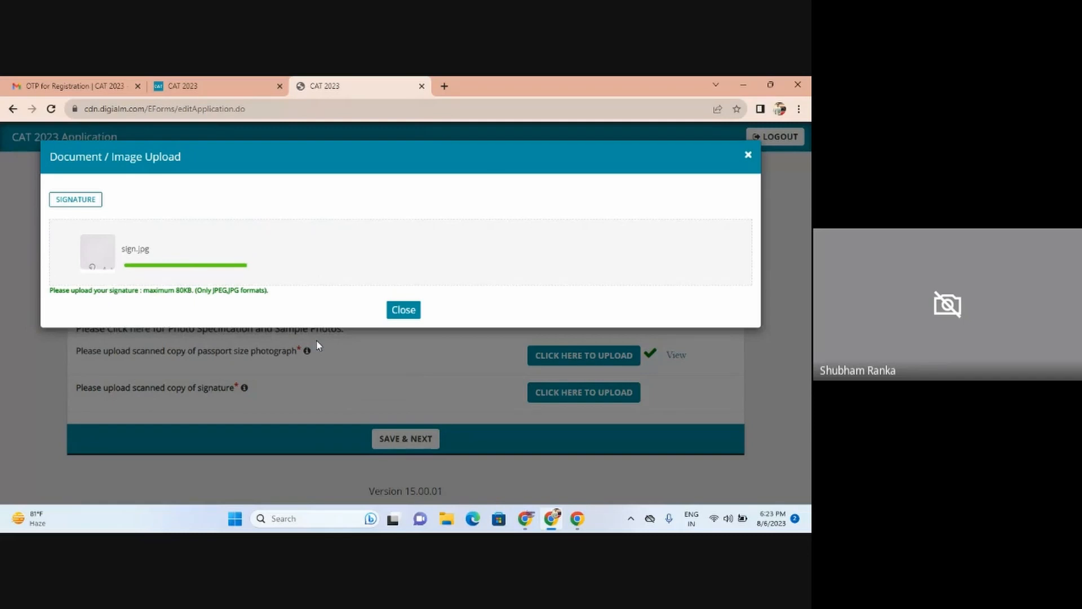
click(392, 330)
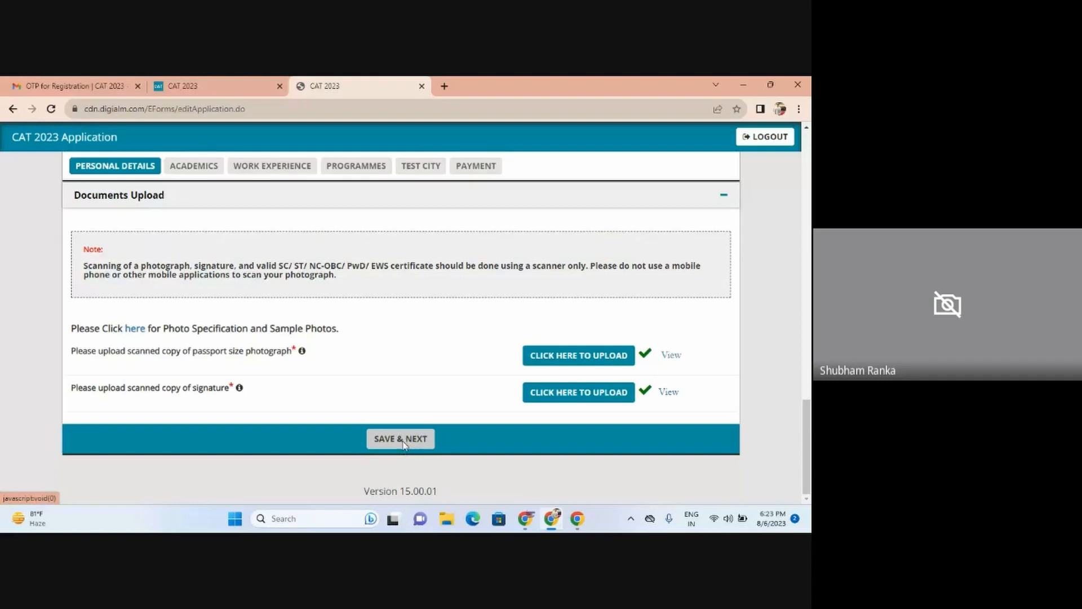
Step: Fill in the missing Town/City and Pincode flagged when saving
click(403, 444)
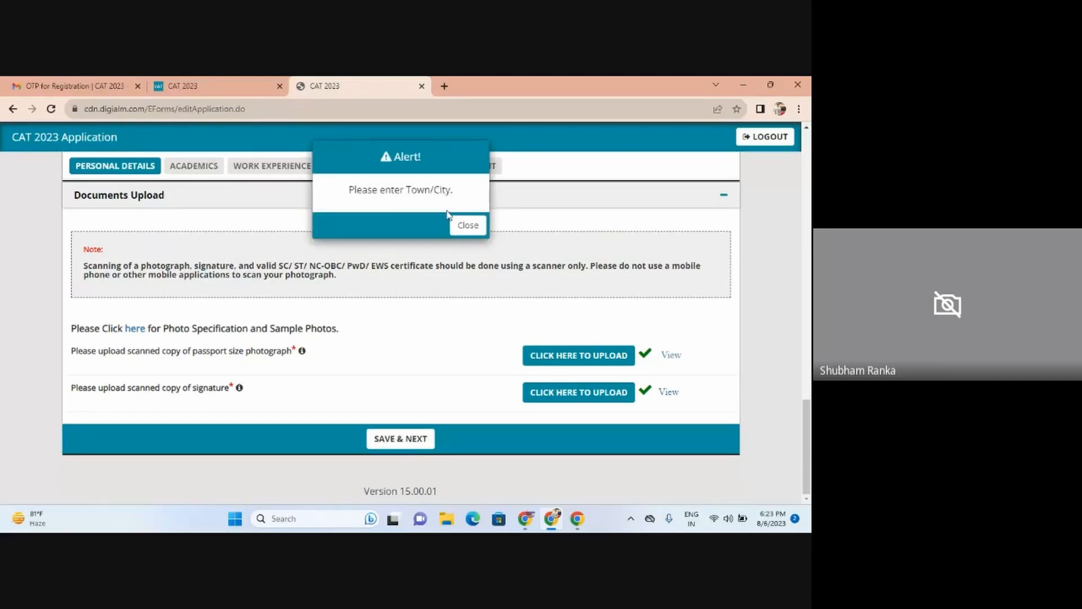
click(468, 225)
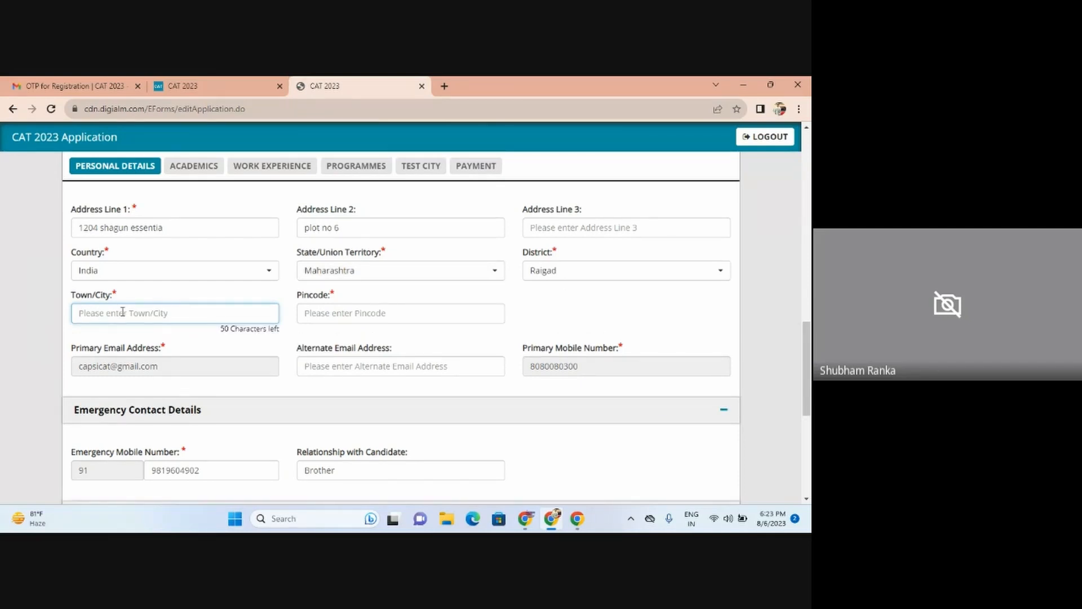
text(Navi Mumbai)
click(399, 318)
text(41)
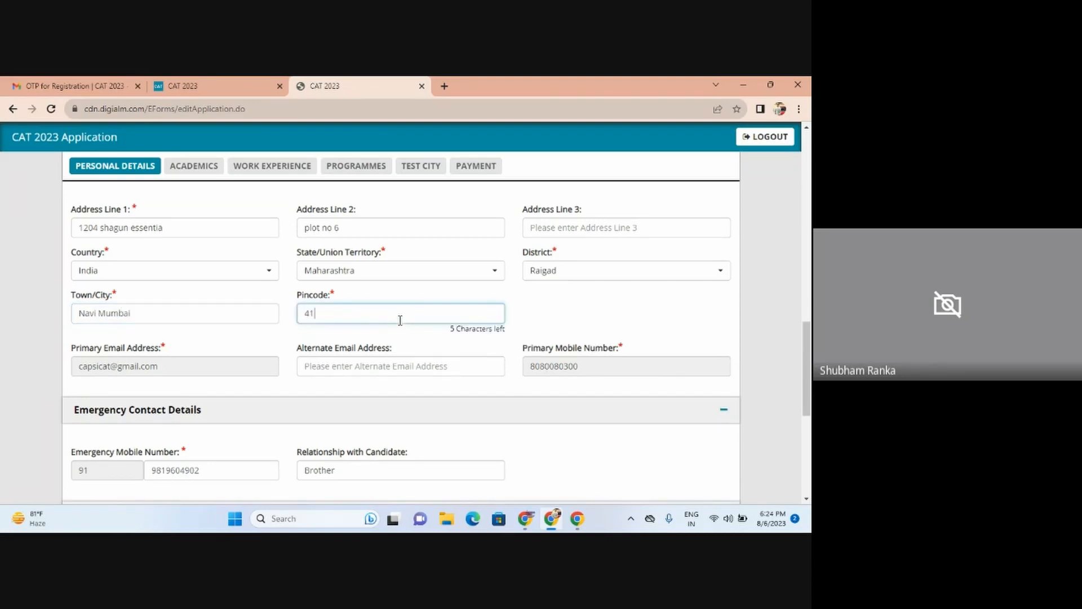
text(0206)
click(635, 319)
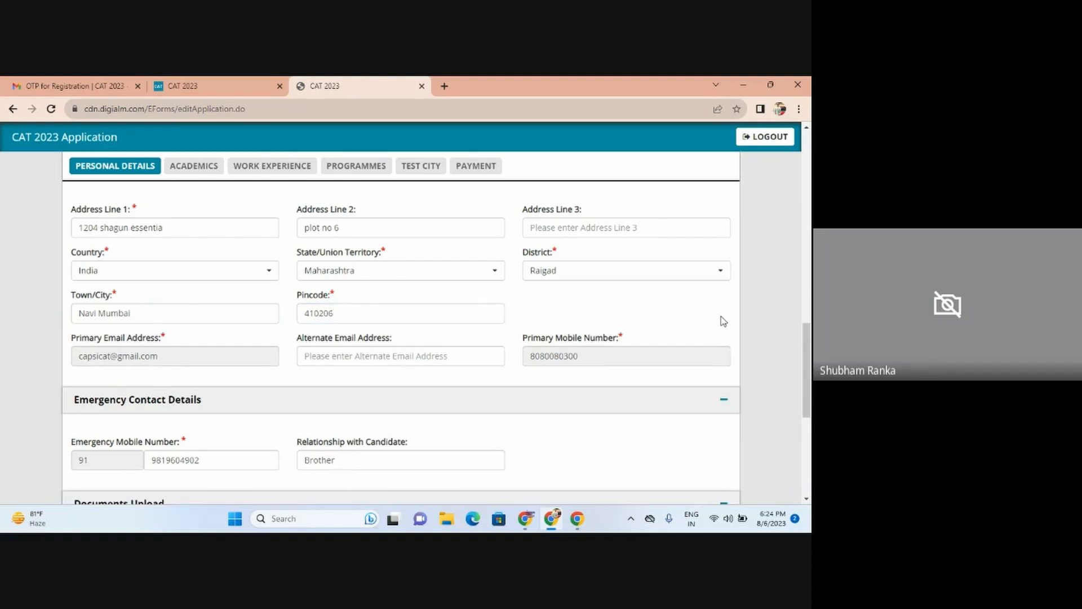
scroll(811, 354, down, 5)
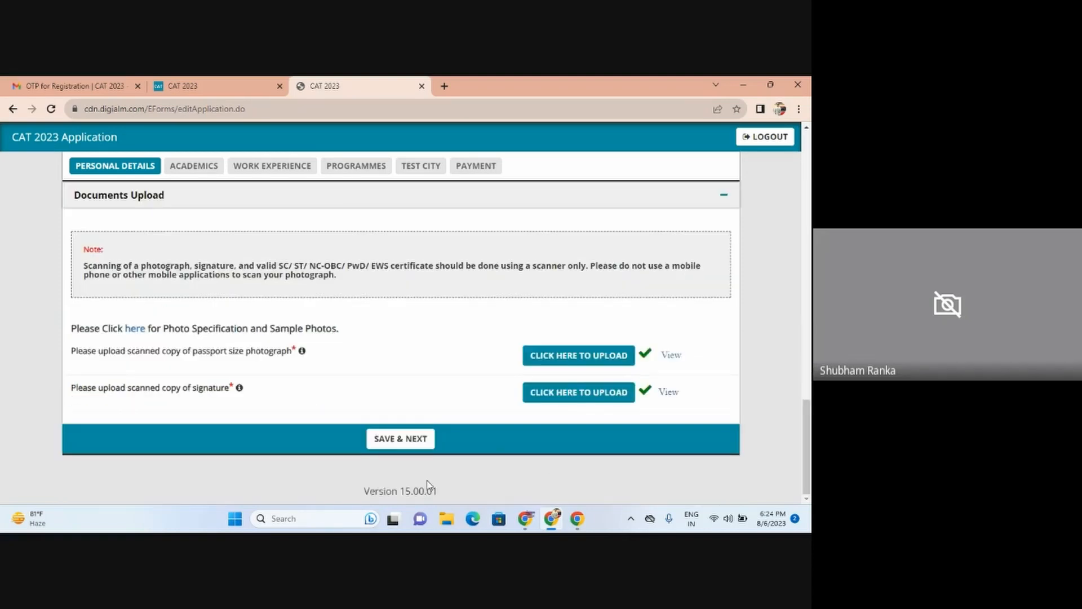
Step: View the uploaded photograph and signature, then save Personal Details and continue to Academics
click(400, 445)
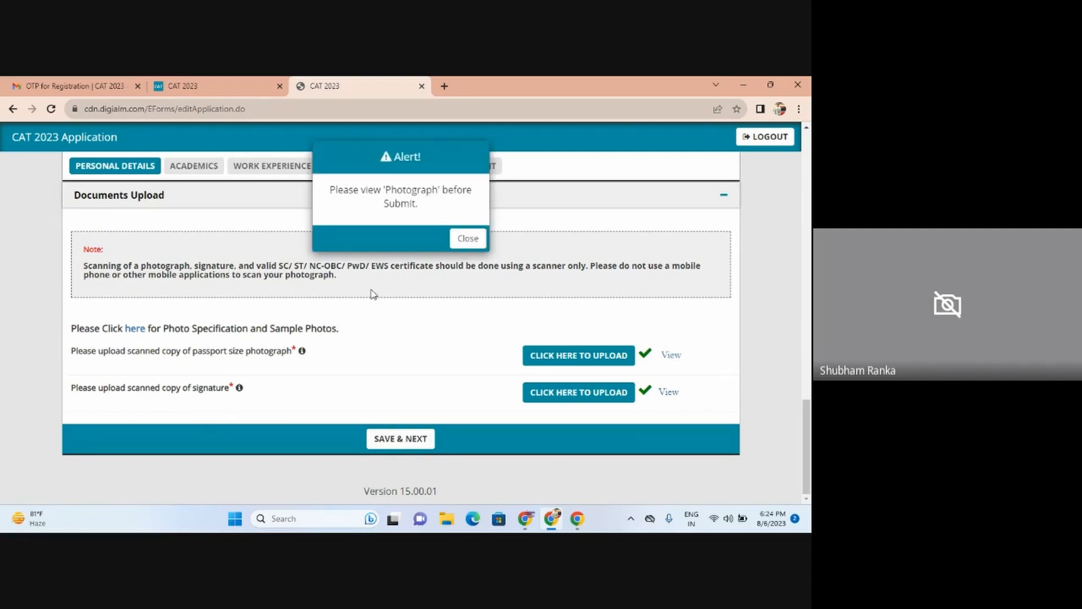
click(464, 237)
click(671, 354)
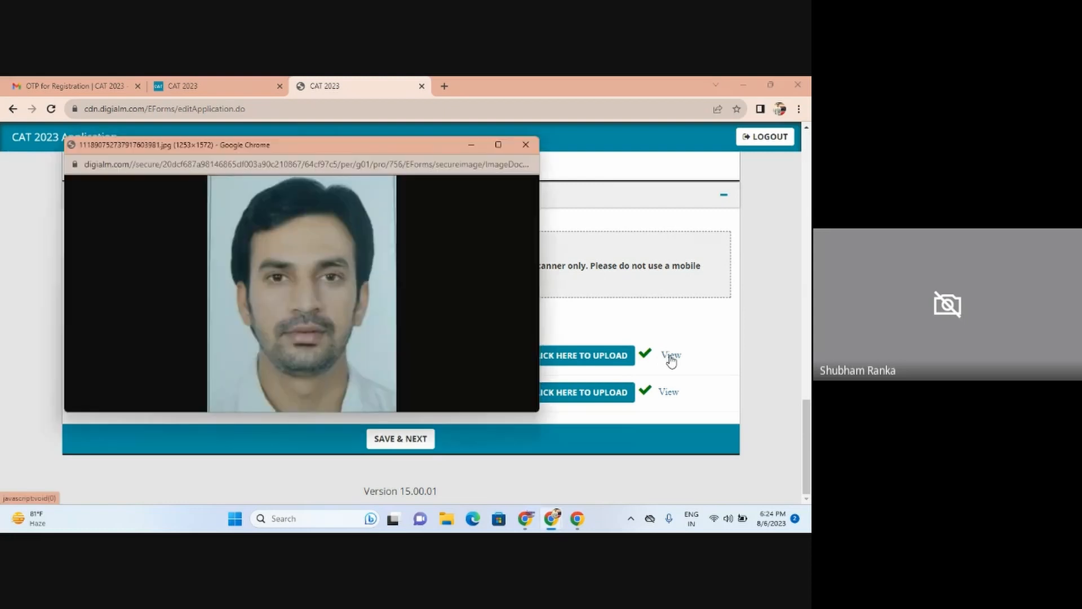
click(526, 145)
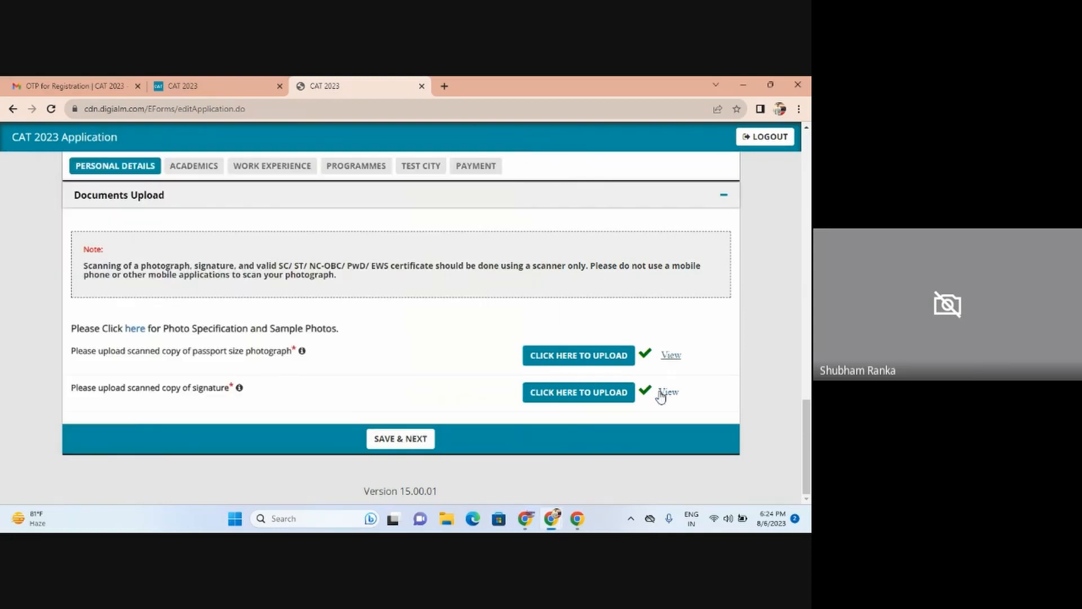
click(663, 395)
click(526, 145)
click(412, 443)
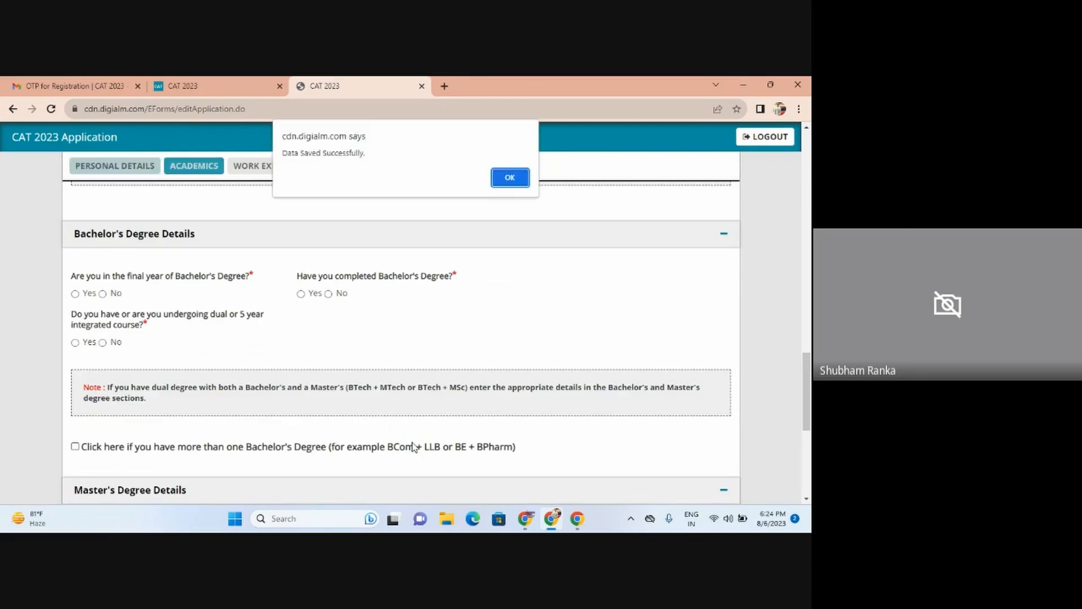
Step: Dismiss the saved alert and set the SSC board to Indian Certificate of Secondary Education
click(509, 179)
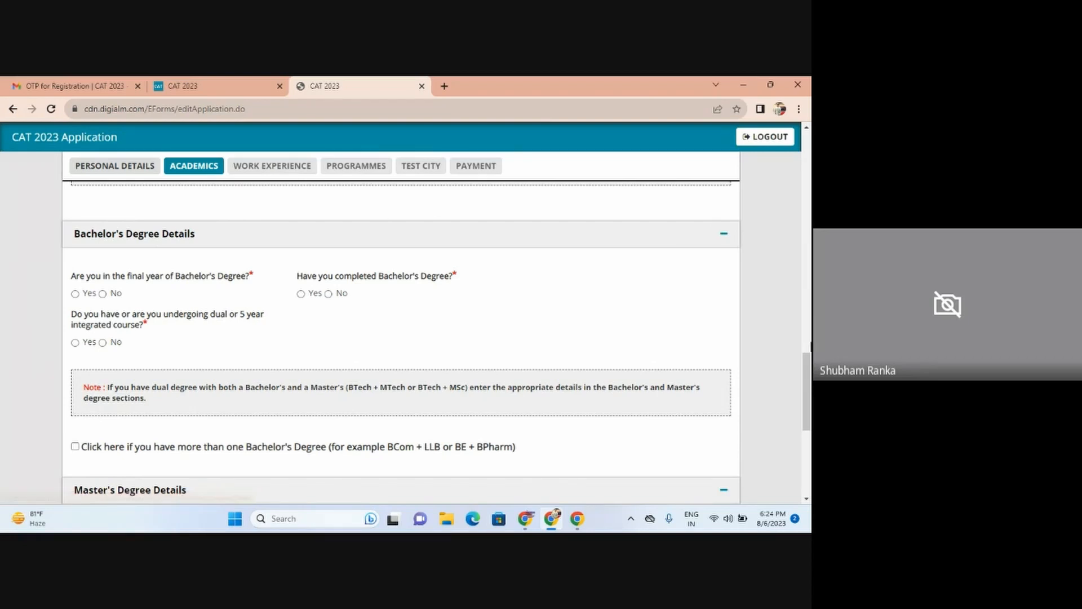
drag(811, 372, 811, 257)
drag(809, 200, 810, 234)
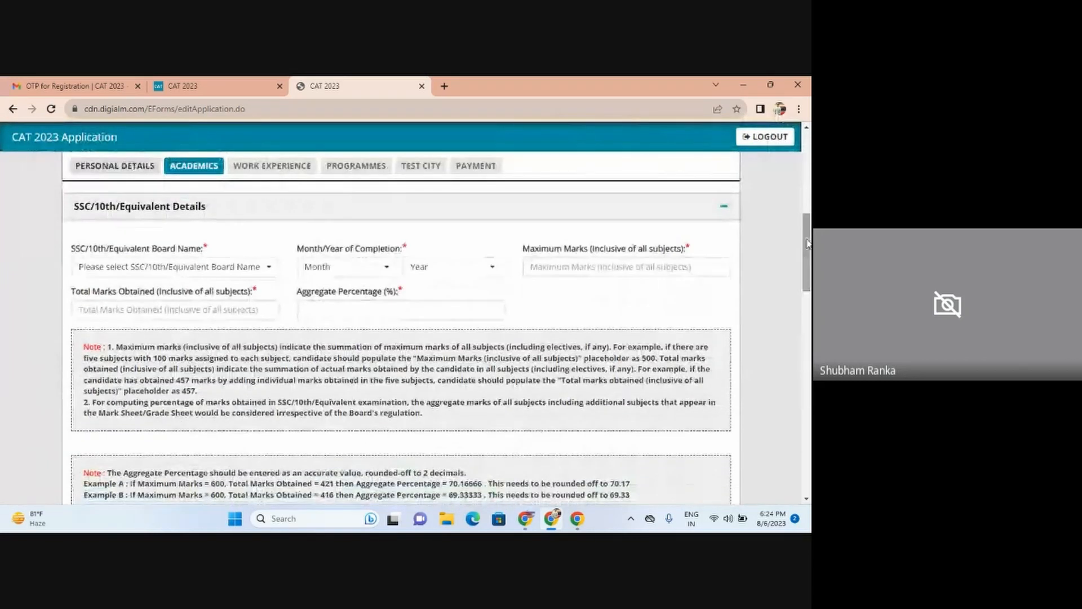
click(129, 268)
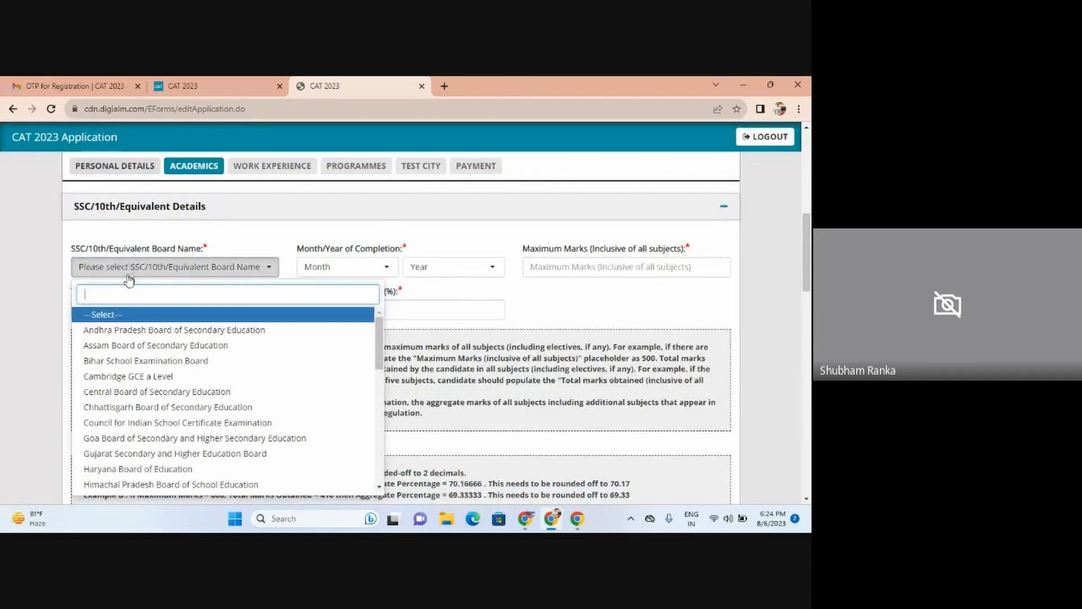
text(ic)
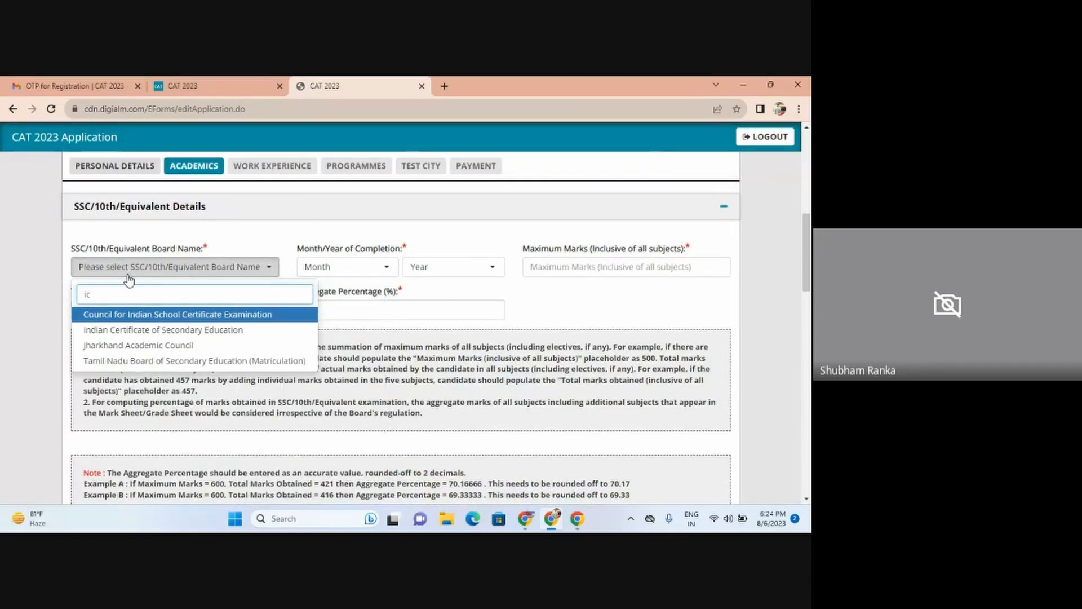
click(126, 331)
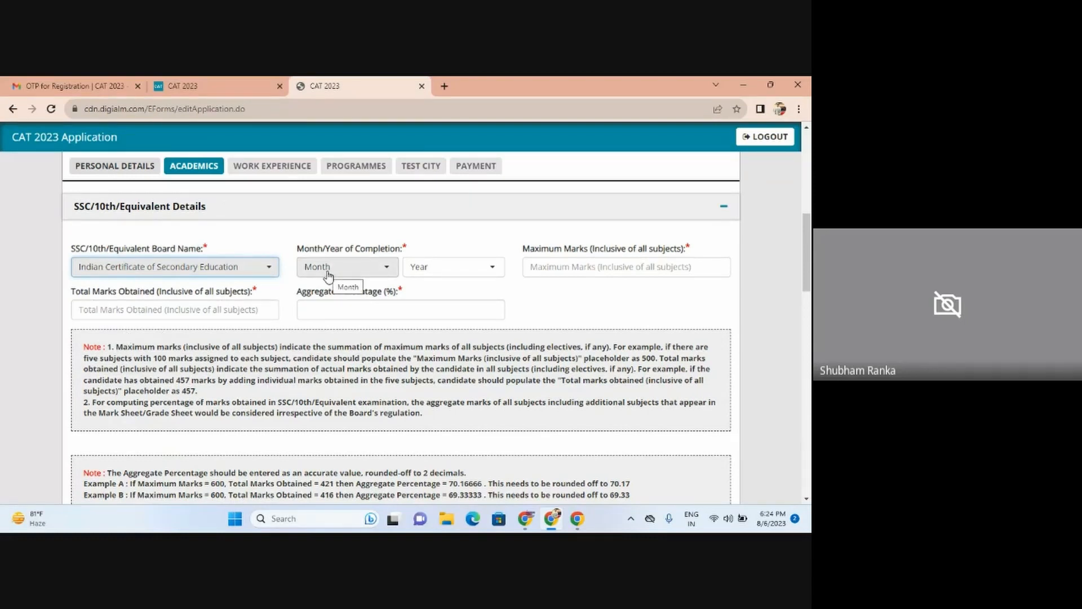
Step: Set the SSC completion year to 2006 and month to May
click(423, 271)
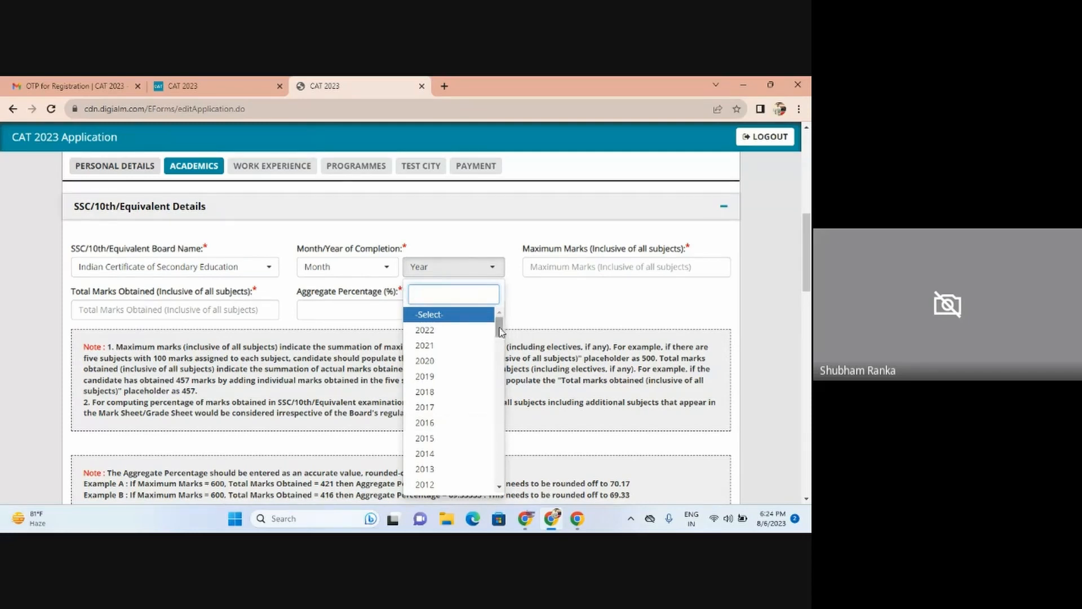
drag(500, 331, 501, 361)
click(444, 319)
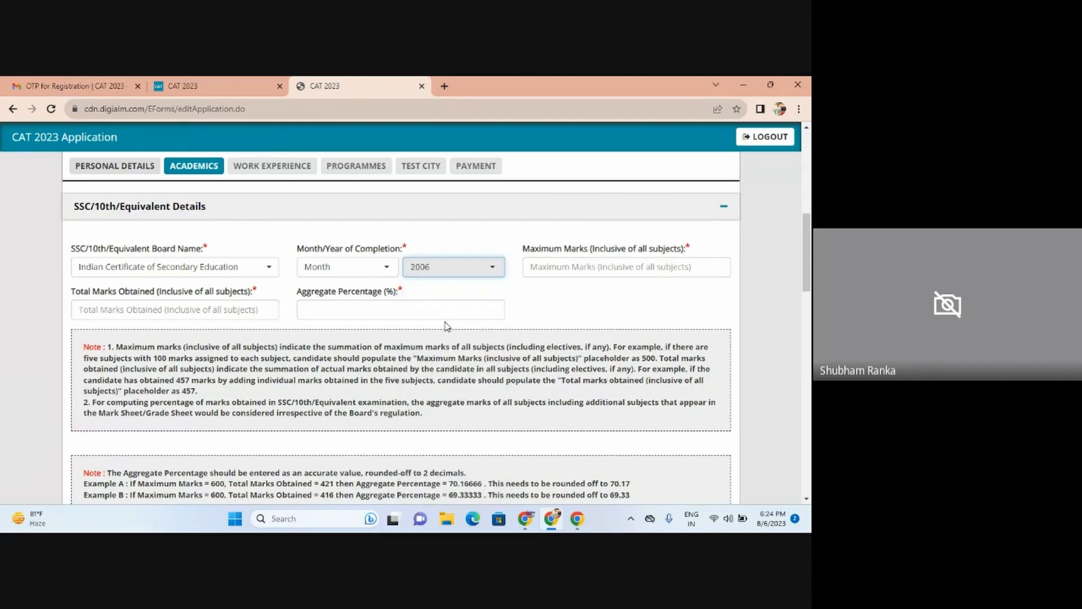
click(315, 269)
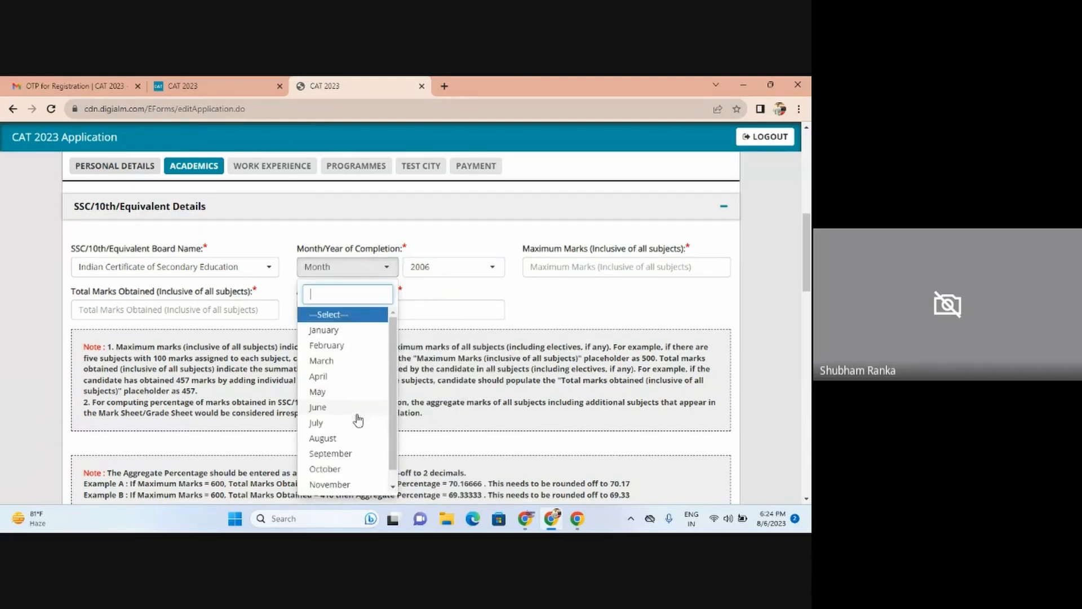
click(346, 394)
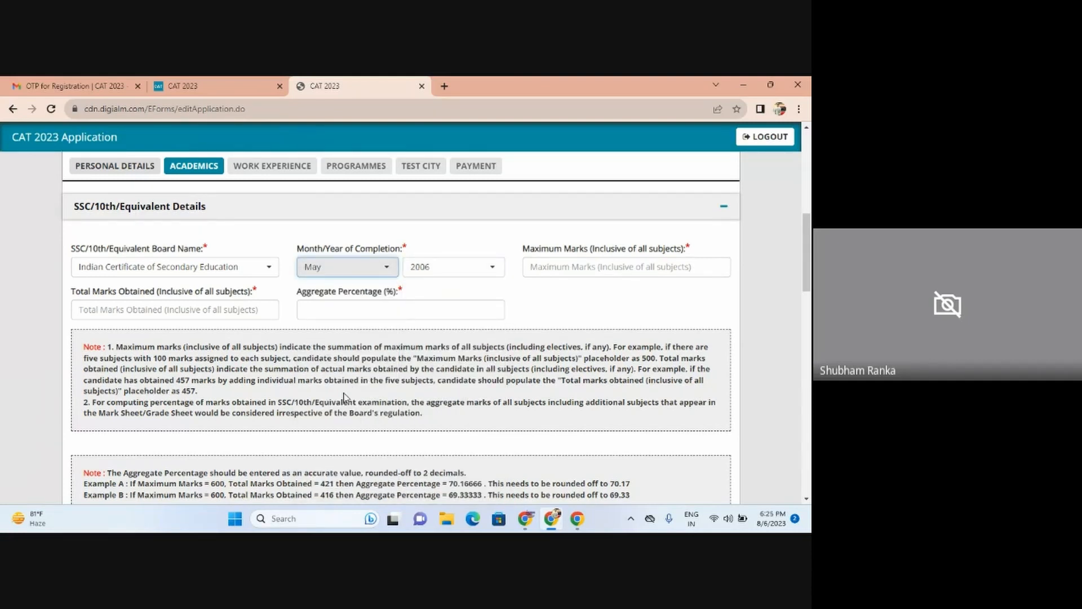
click(573, 266)
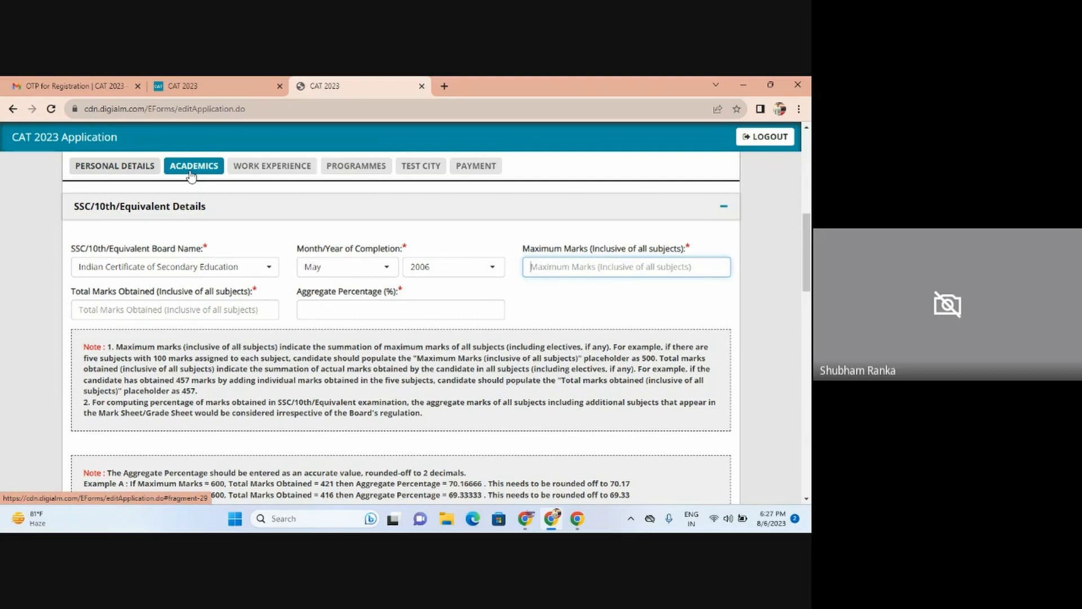
Step: Enter SSC maximum marks 600, marks obtained 551 and aggregate percentage 91.83
text(600)
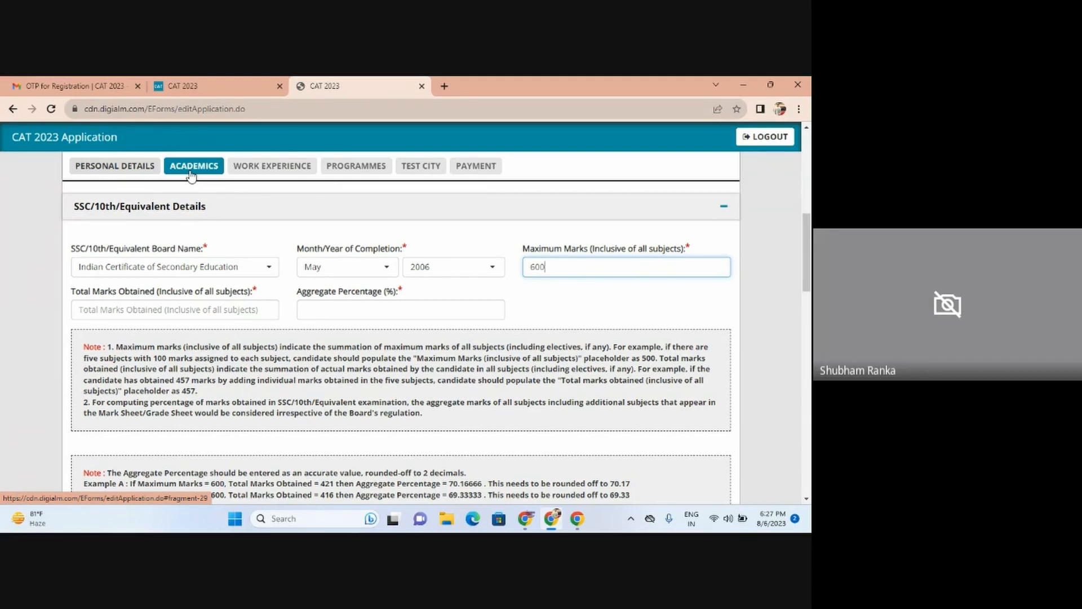
click(95, 308)
text(5)
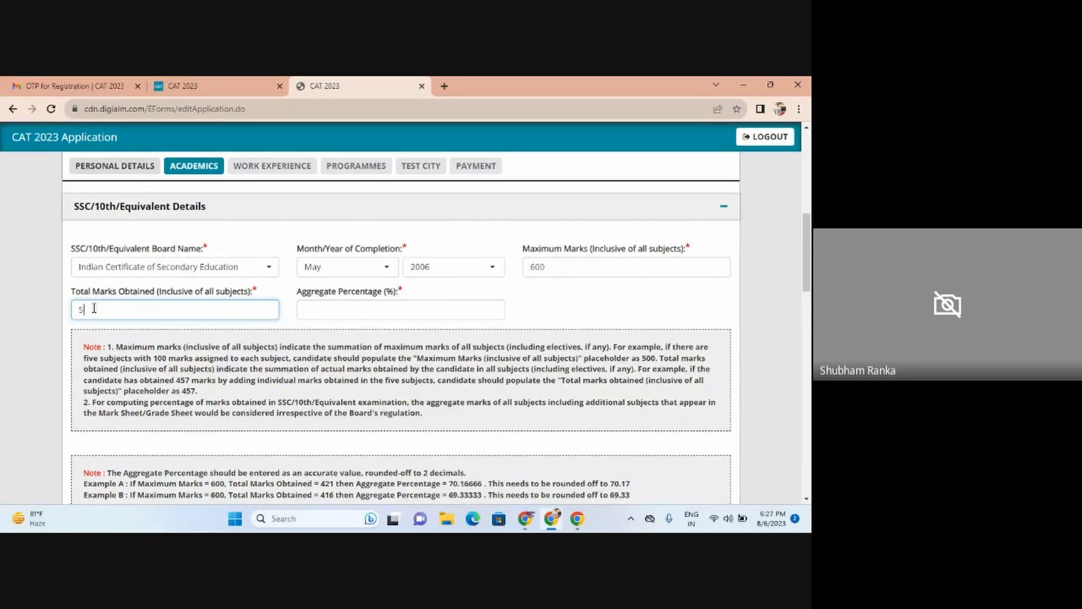
text(51)
click(333, 314)
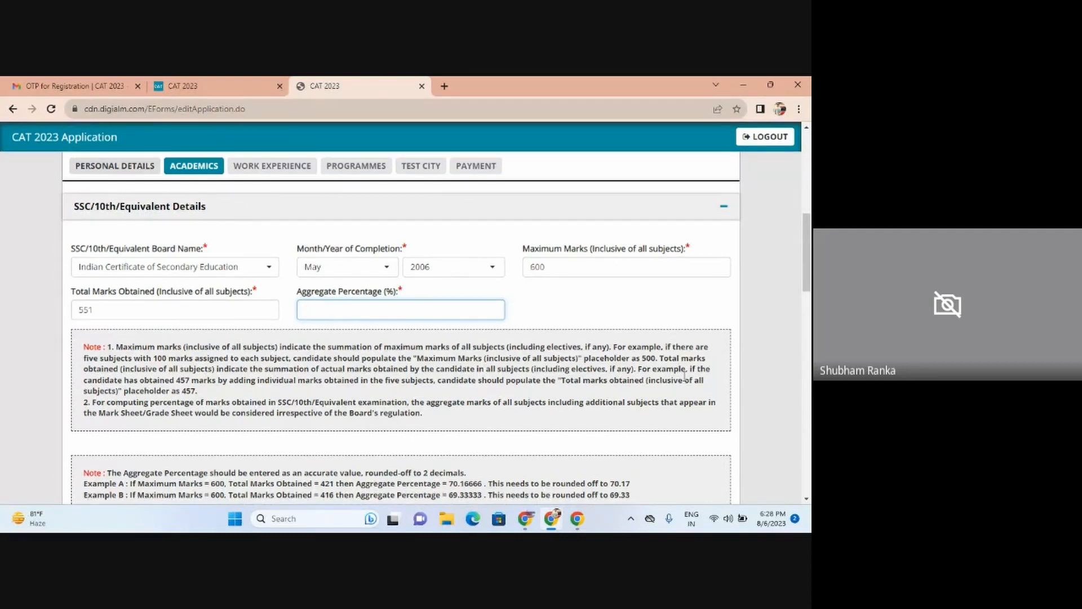
drag(808, 264, 808, 282)
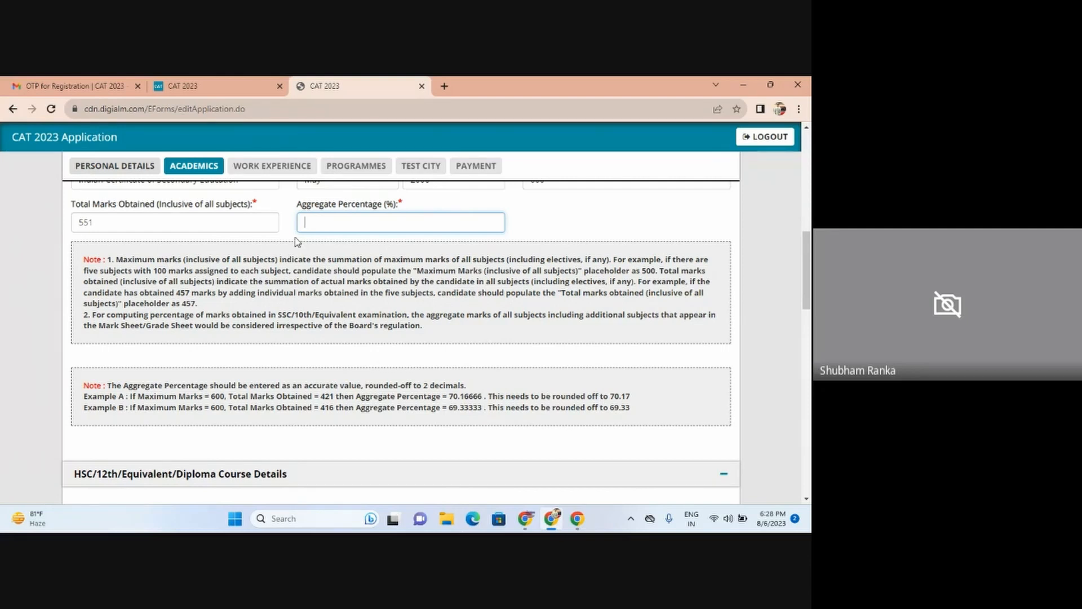
text(91.83)
drag(808, 284, 809, 330)
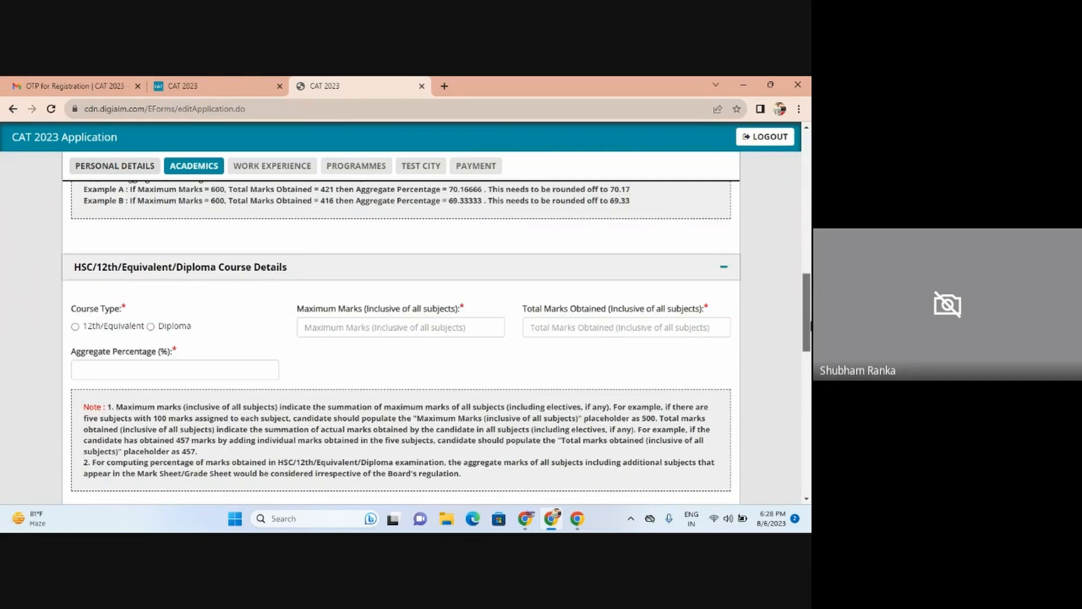
Step: Mark the HSC course as 12th/Equivalent with board Indian Council of Secondary Education
click(76, 327)
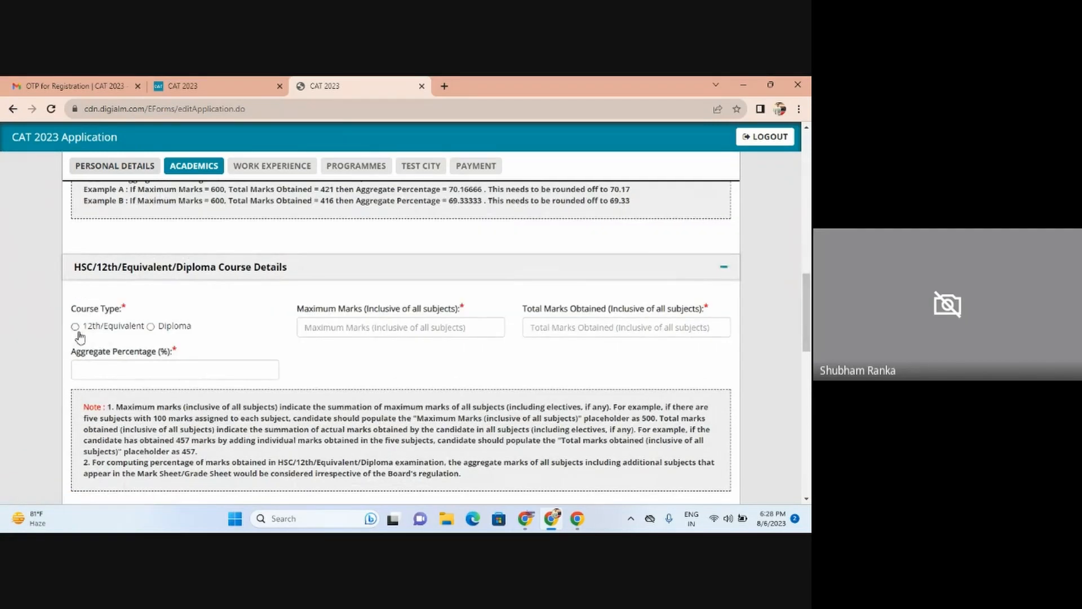
click(332, 333)
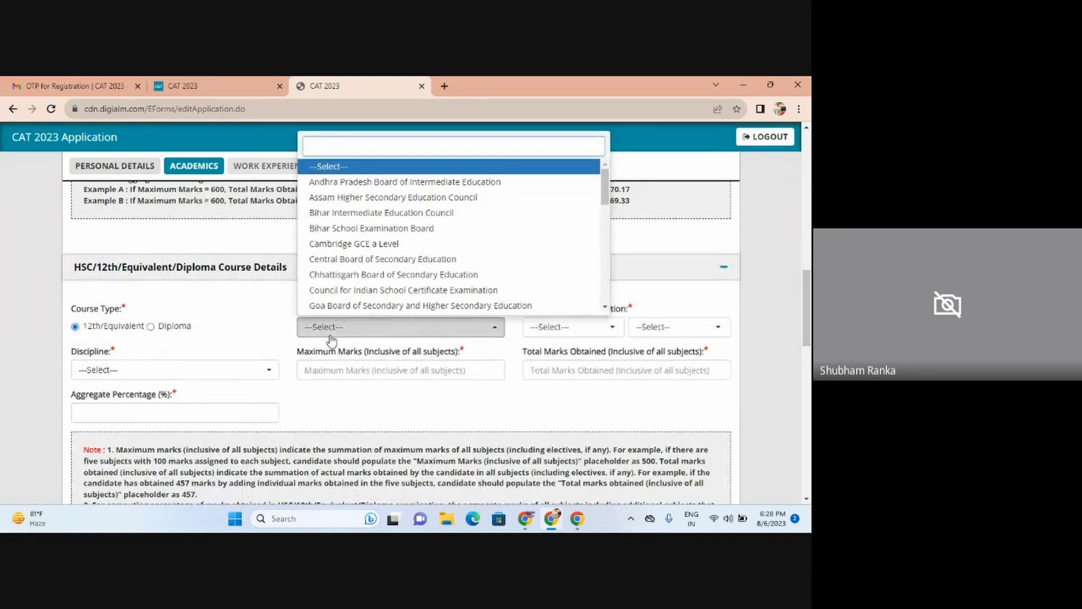
text(i)
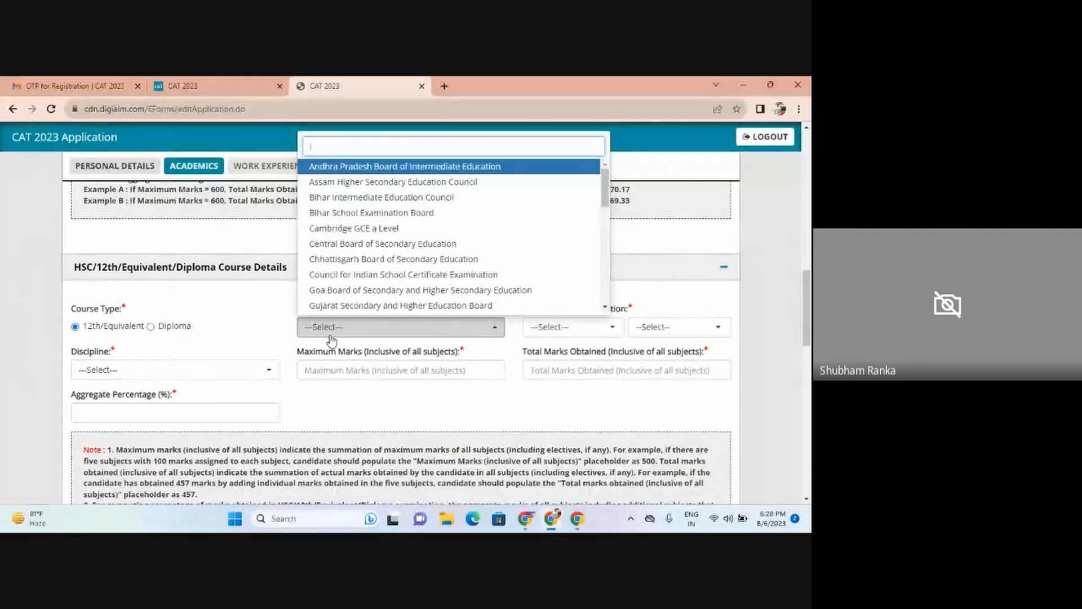
text(nd)
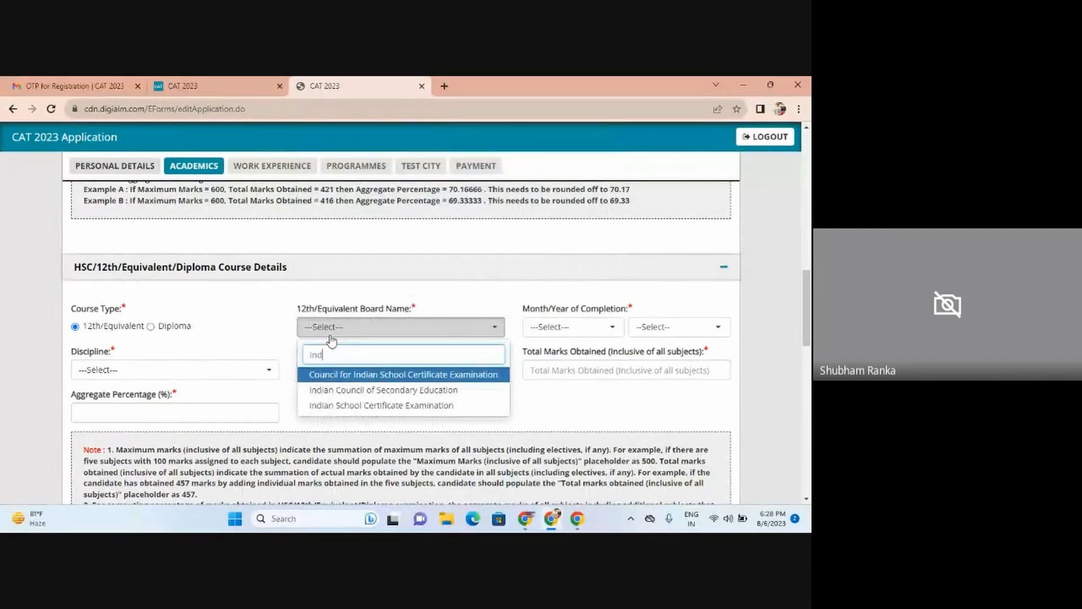
click(341, 390)
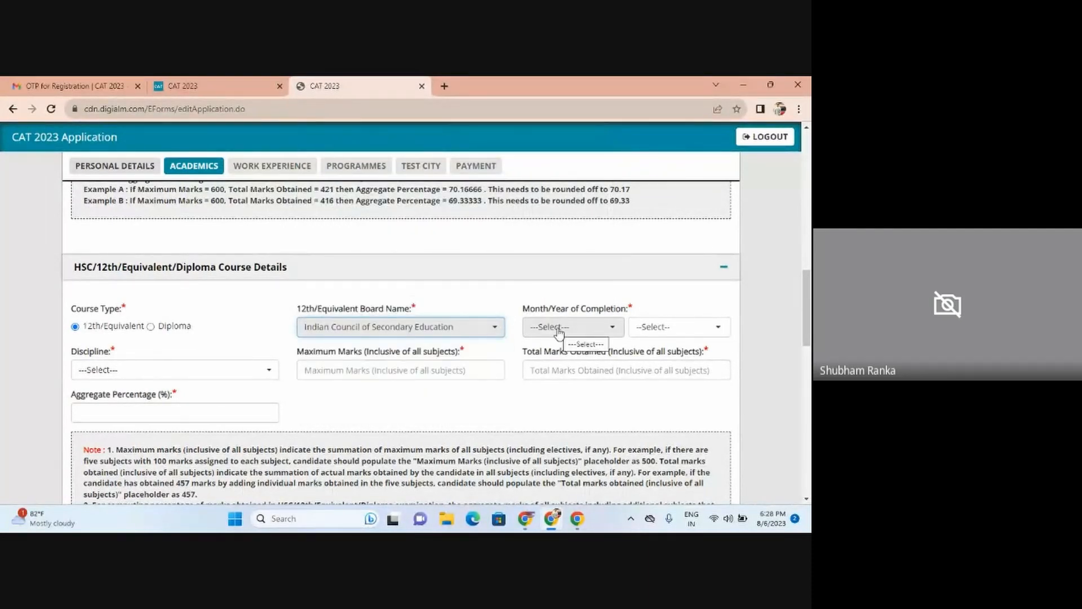
Step: Set the HSC completion date to May 2008 and the discipline to Science
click(558, 330)
click(770, 308)
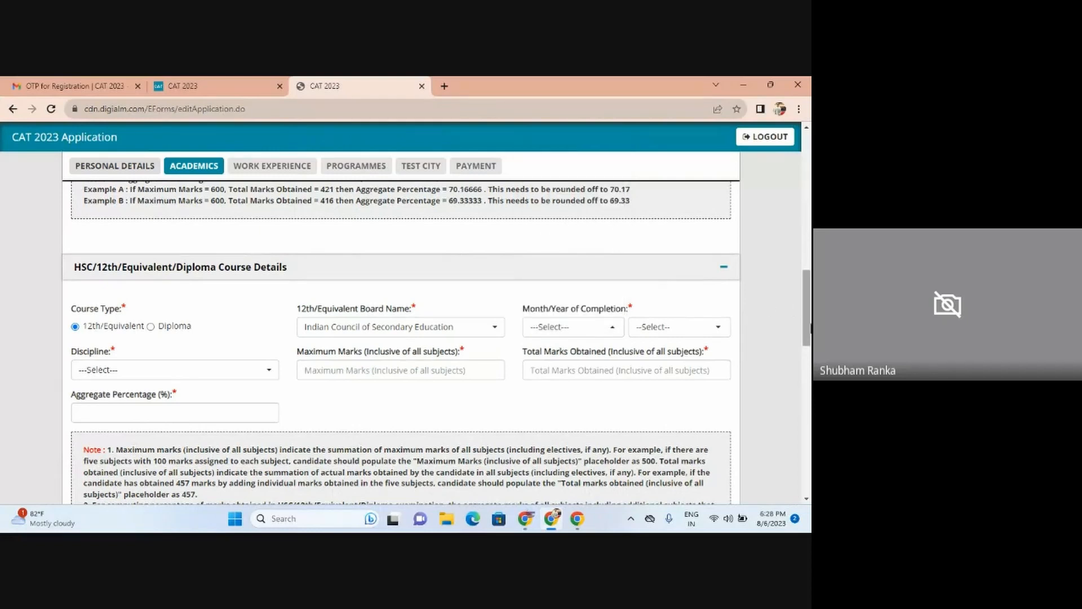
click(581, 337)
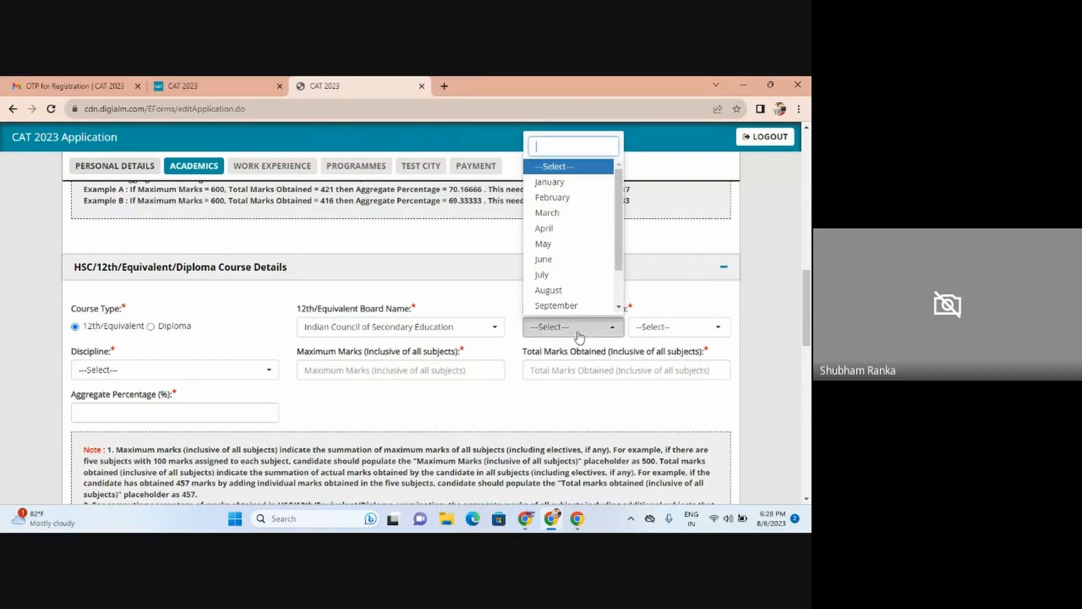
click(561, 249)
click(654, 327)
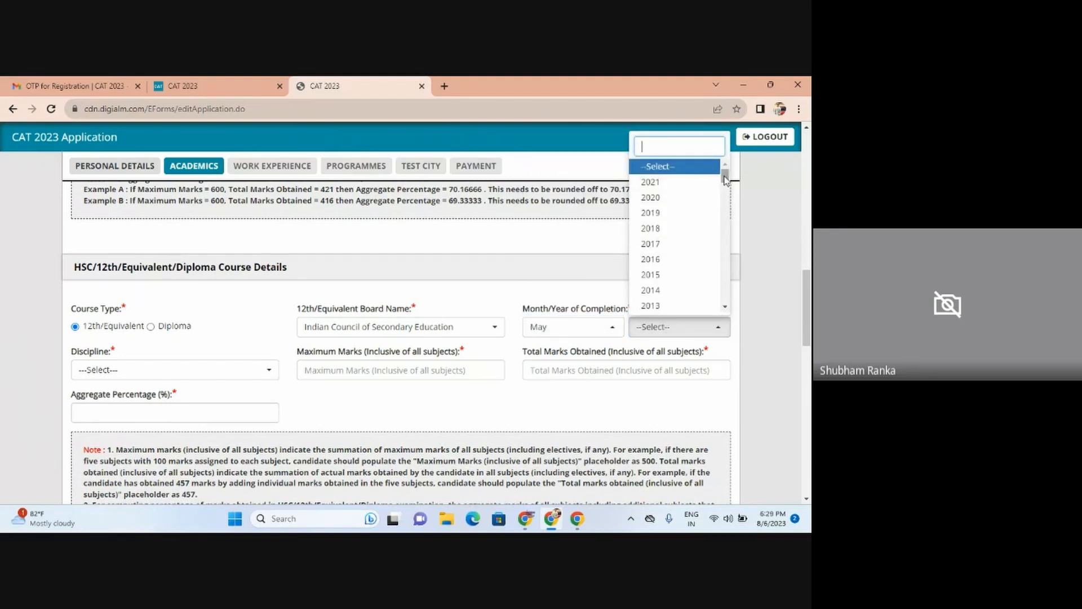
drag(725, 178, 725, 190)
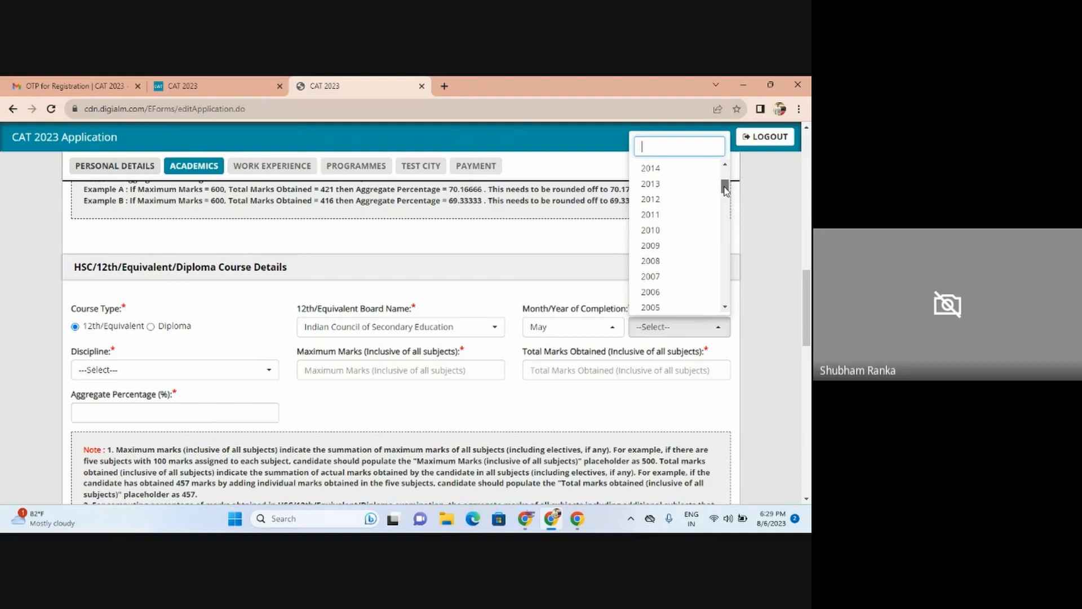
click(668, 265)
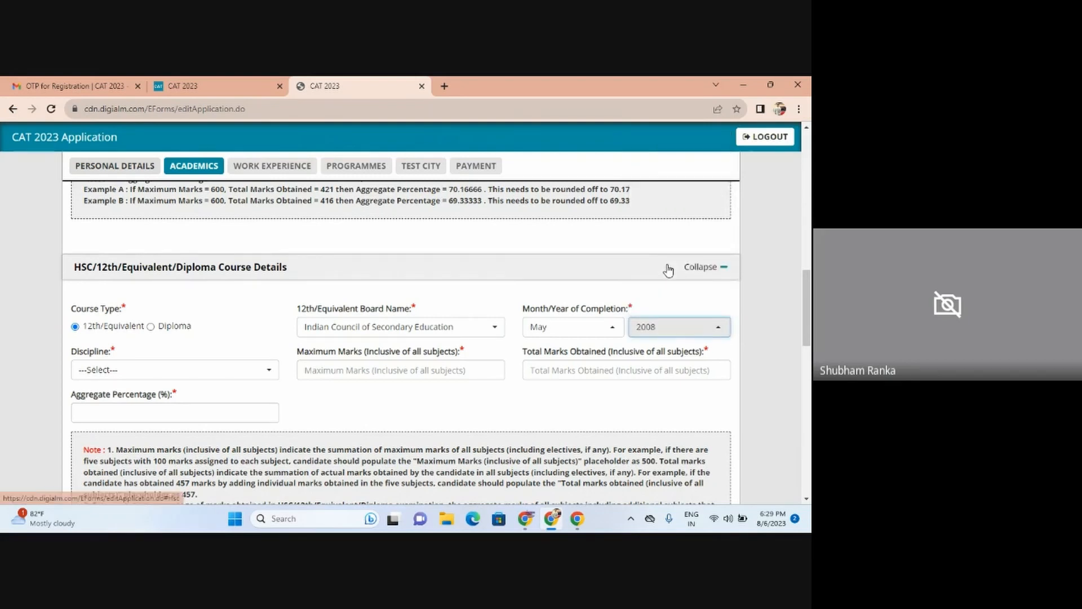
click(103, 372)
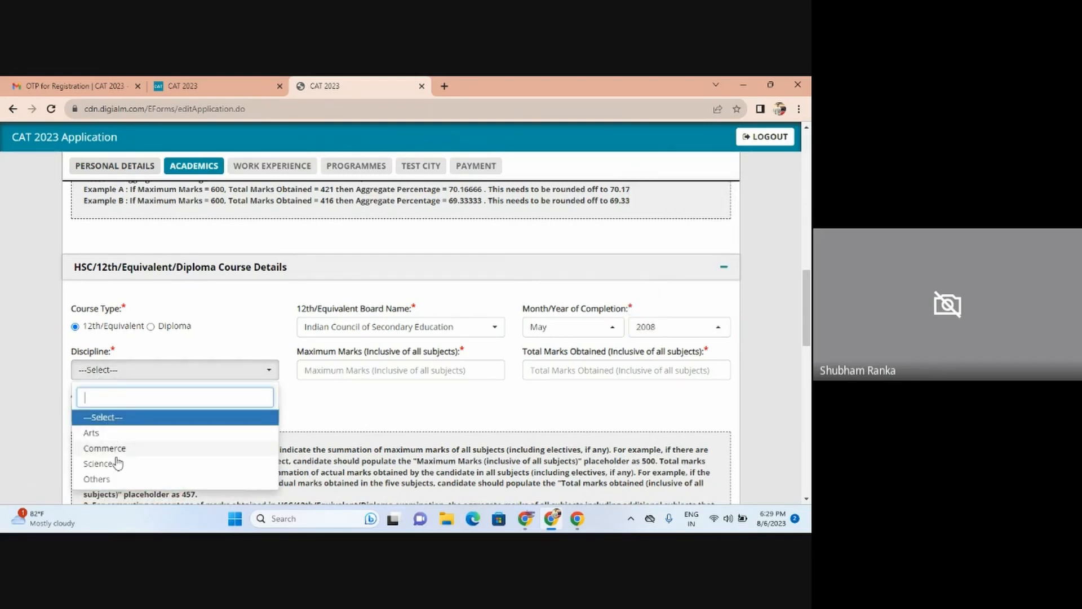
click(99, 464)
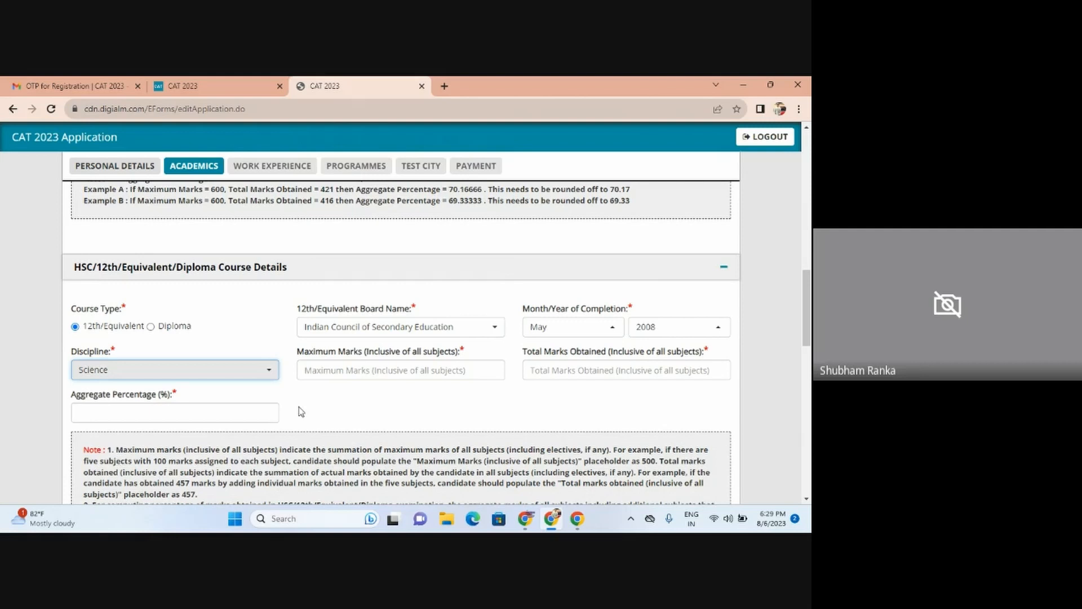
Step: Enter HSC maximum marks 500, obtained 400 and aggregate 80%, then switch to Google Meet
click(334, 373)
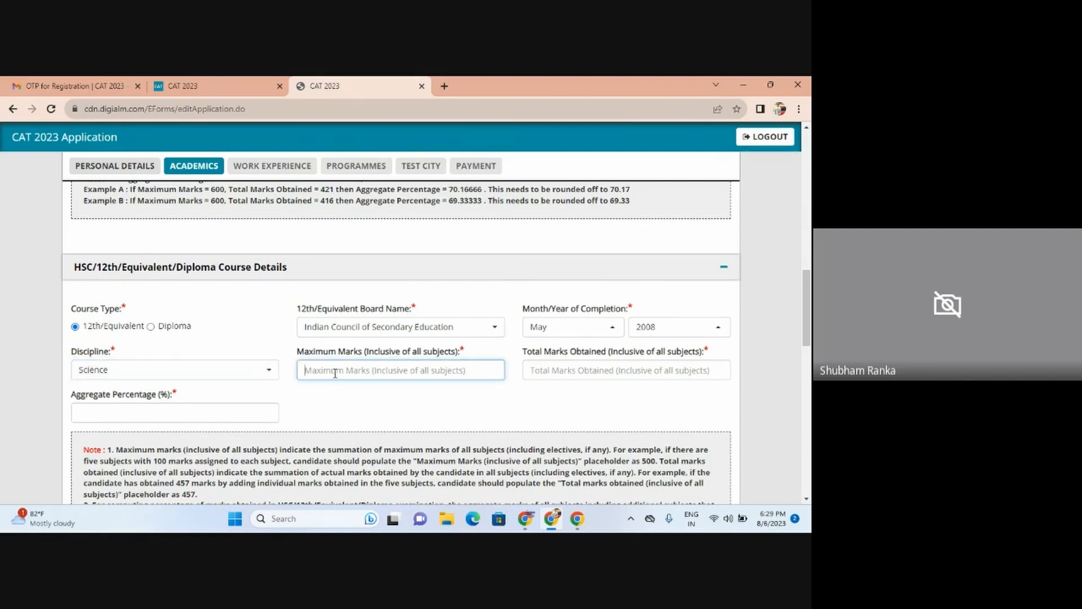
text(500)
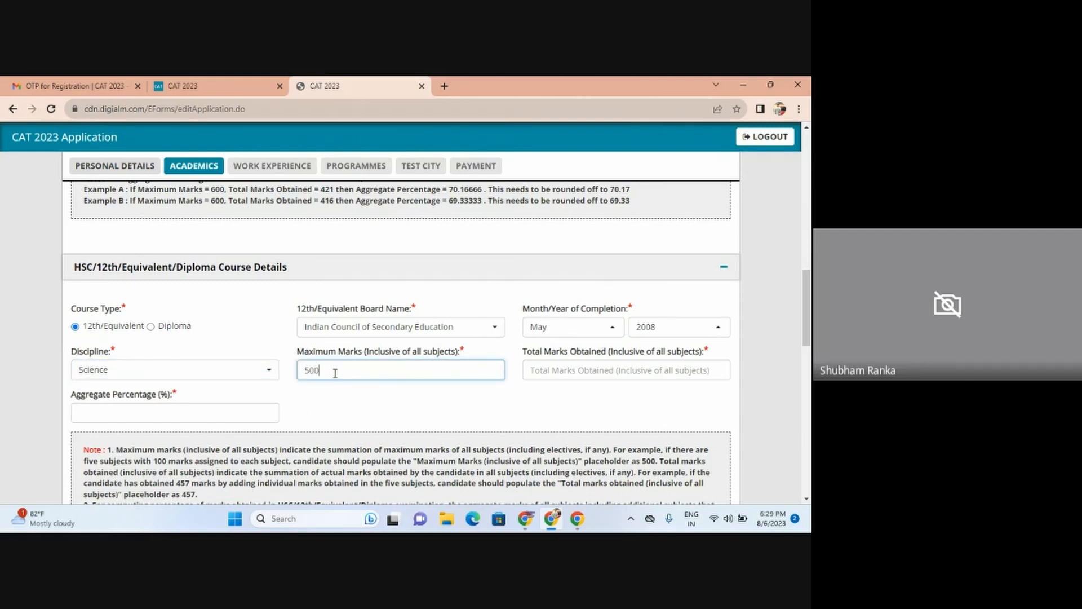
click(559, 372)
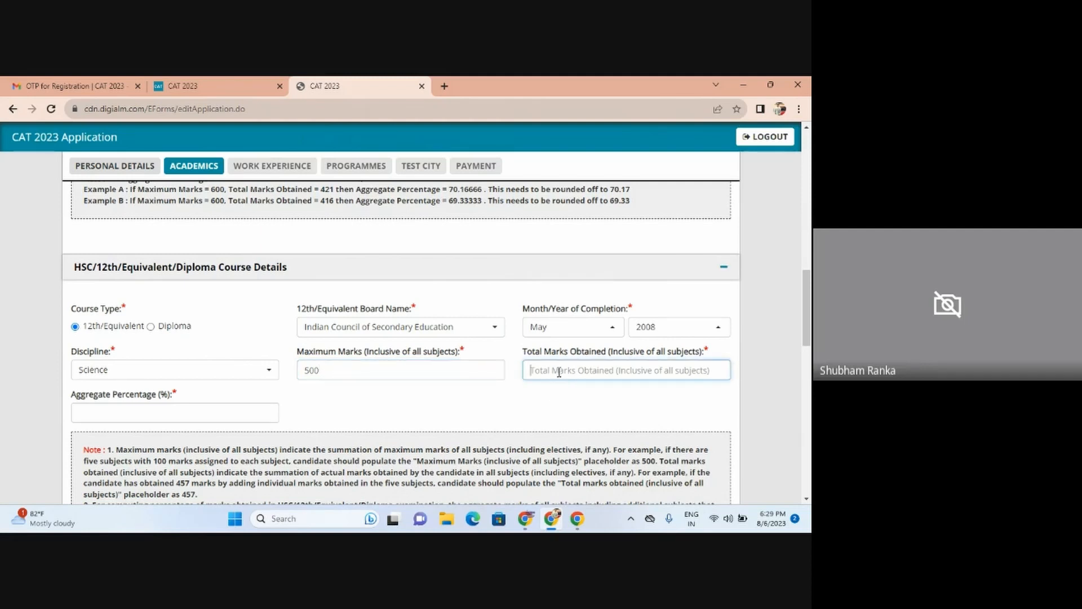
text(400)
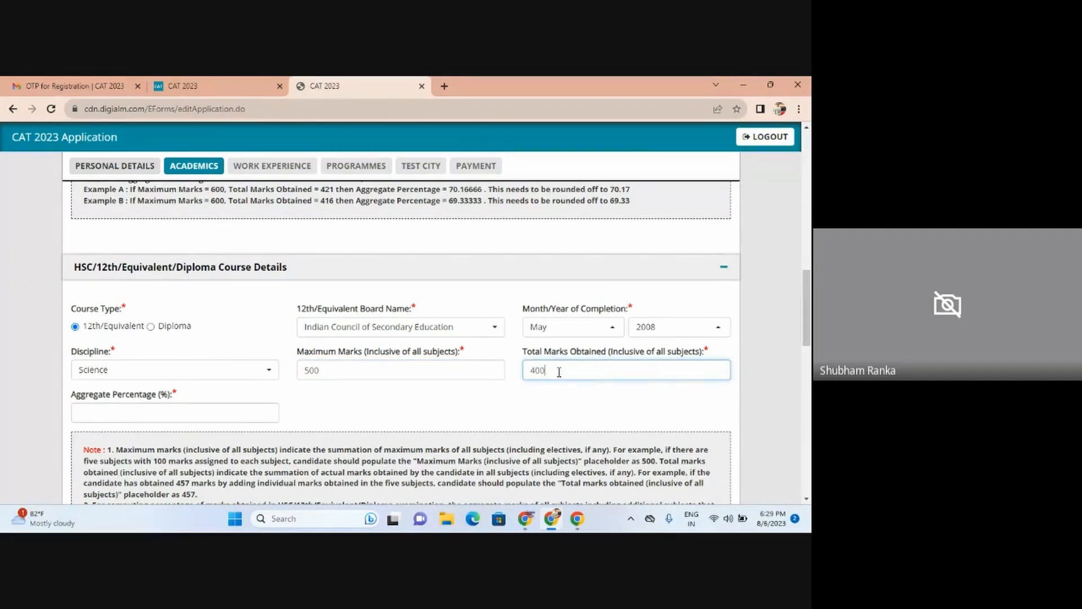
click(179, 410)
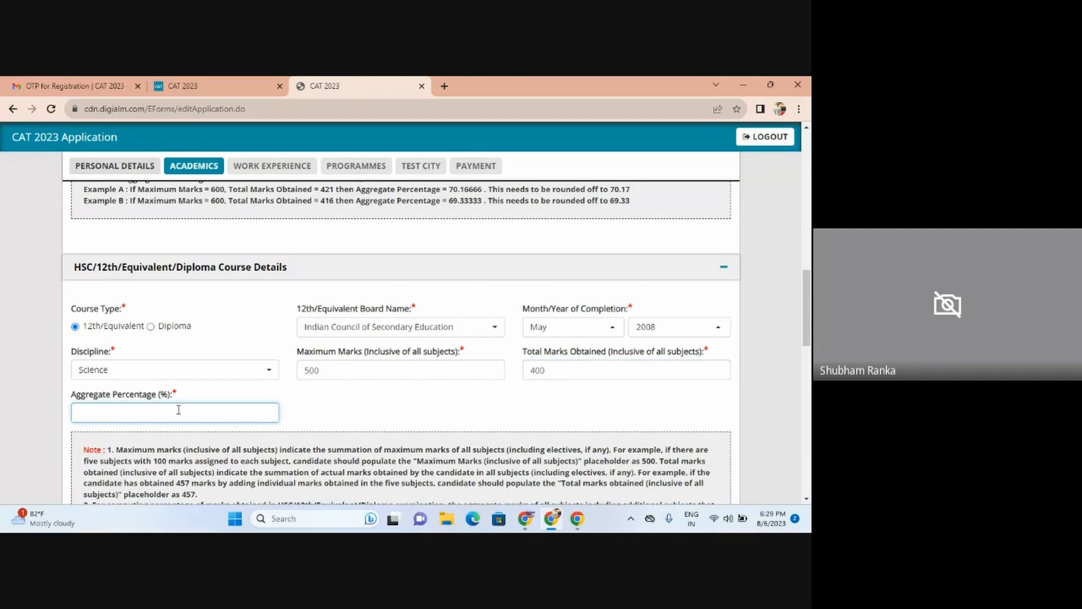
text(80)
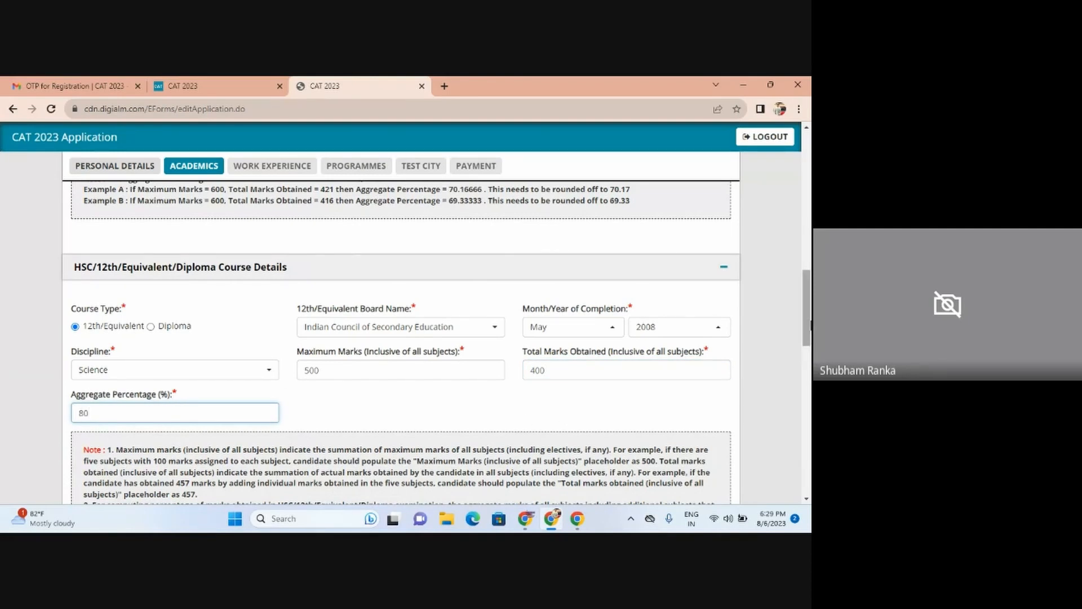
scroll(807, 325, down, 3)
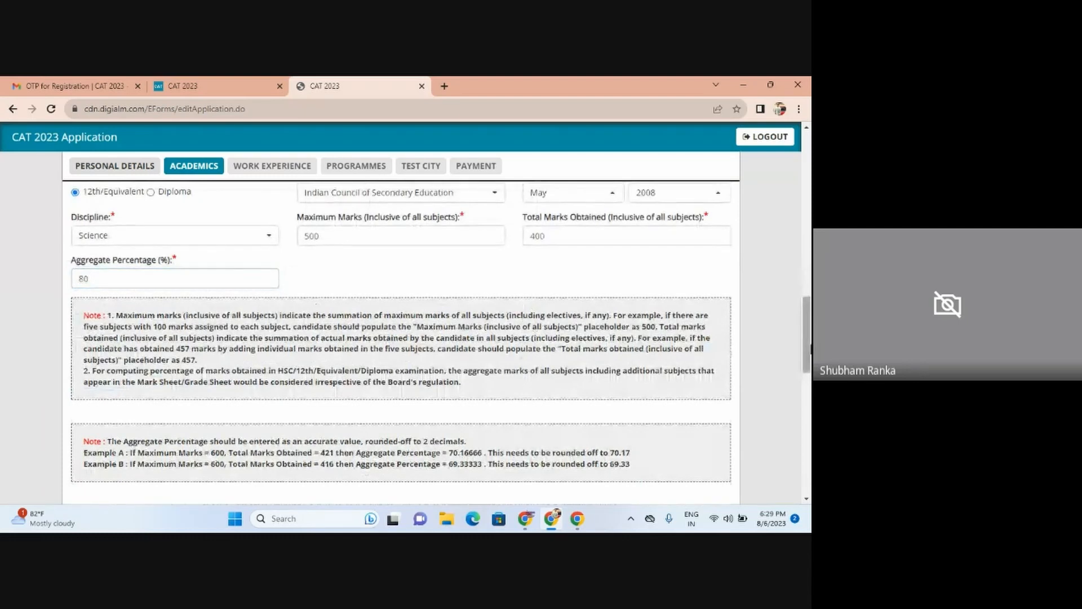
scroll(808, 361, down, 1)
scroll(808, 361, down, 6)
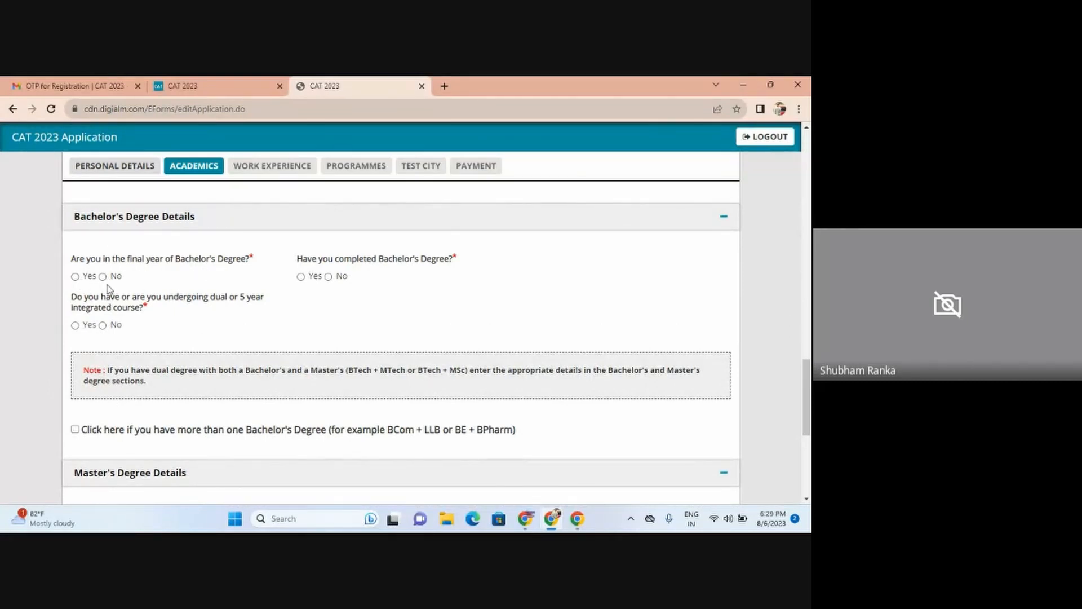
key(alt+Tab)
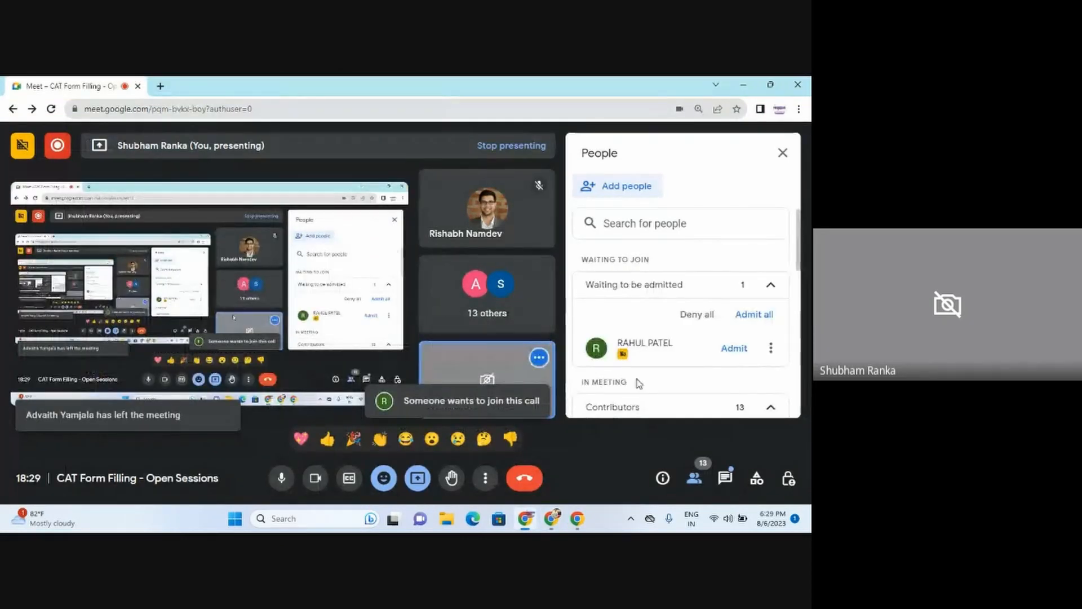
Step: Admit the waiting participant, check the Meet chat, and return to the CAT form
click(736, 350)
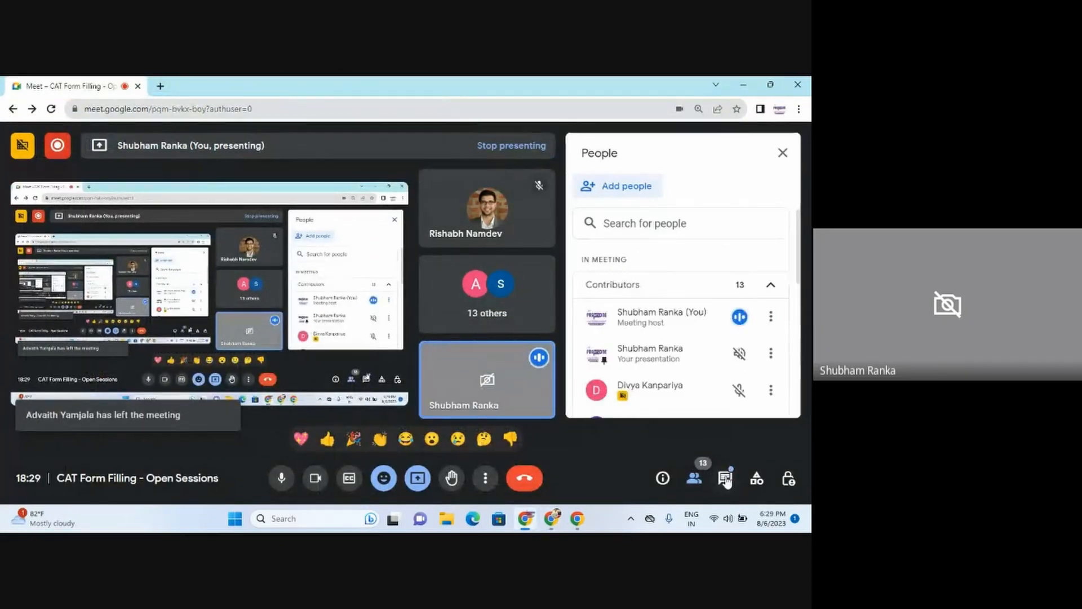
click(726, 479)
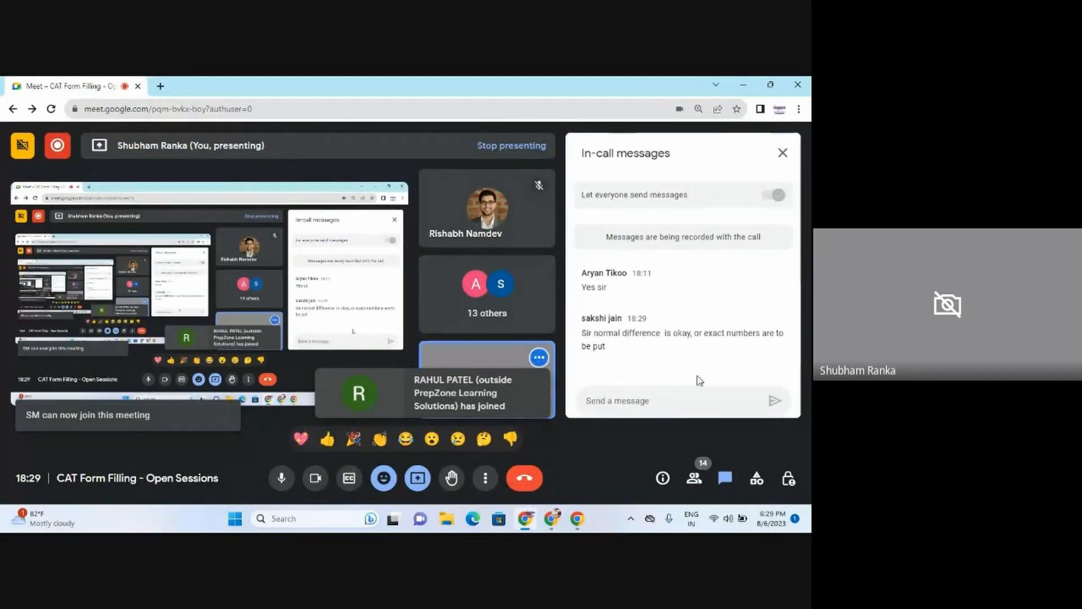
key(alt+Tab)
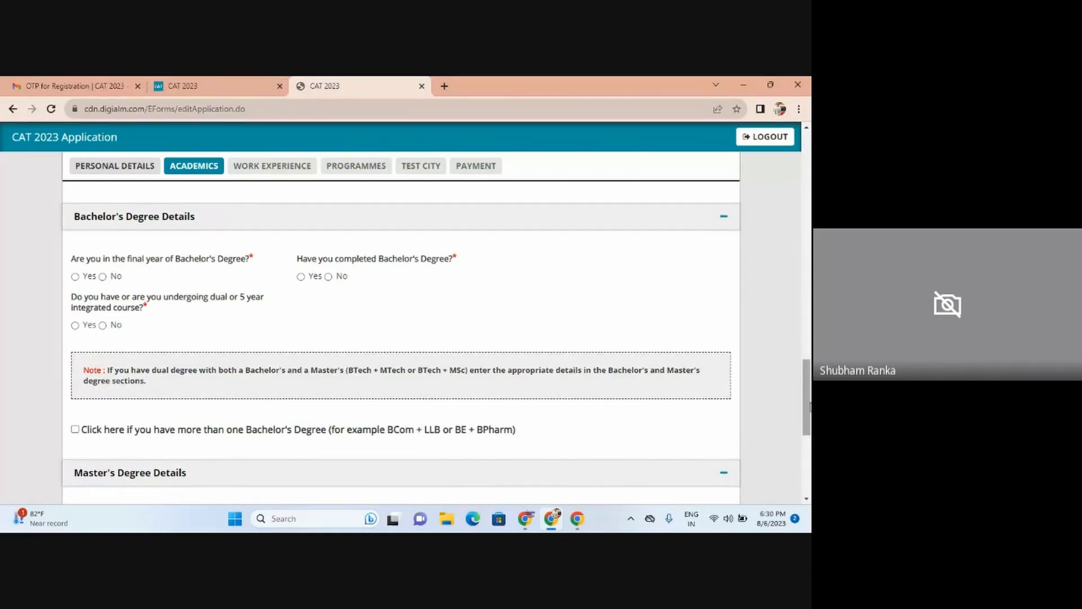
Step: Answer No to both final-year and completed Bachelor's Degree questions
drag(810, 405, 811, 410)
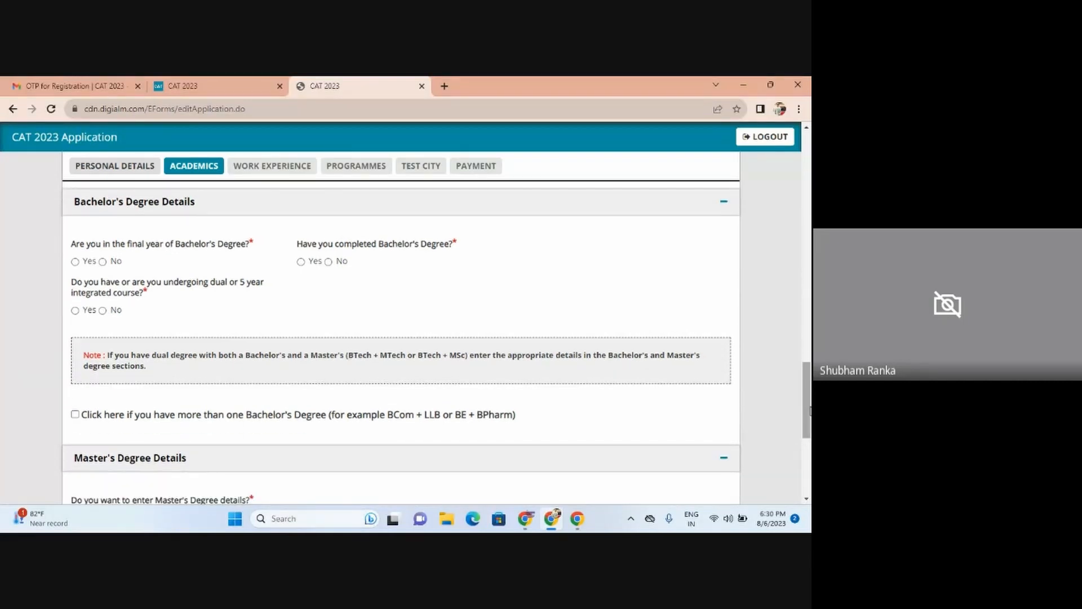
click(101, 263)
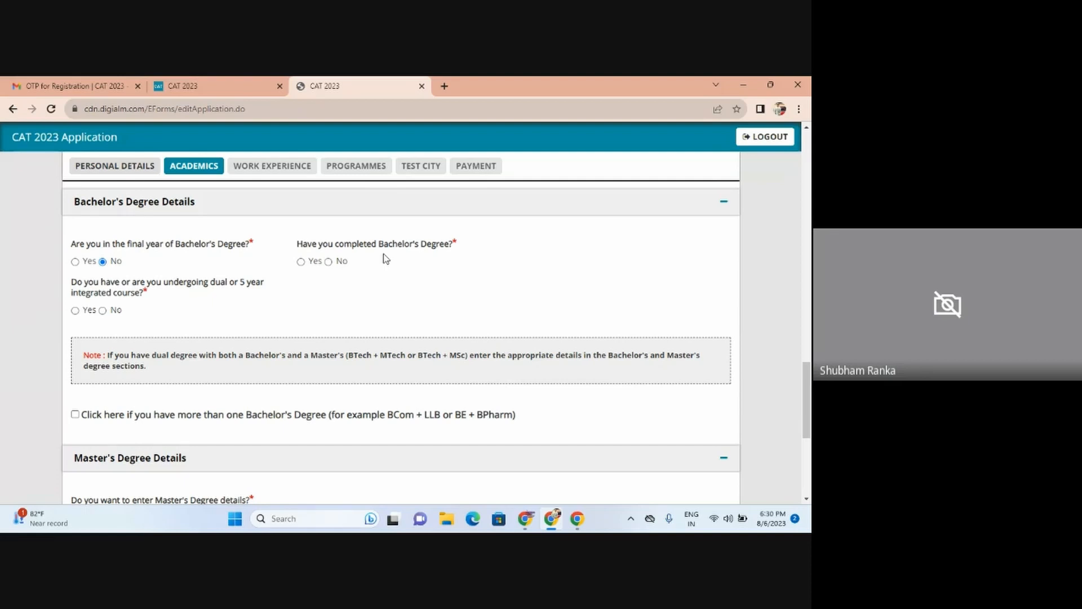
click(328, 261)
Step: Mark the degree as completed, with 4 Years duration at a State University
click(300, 262)
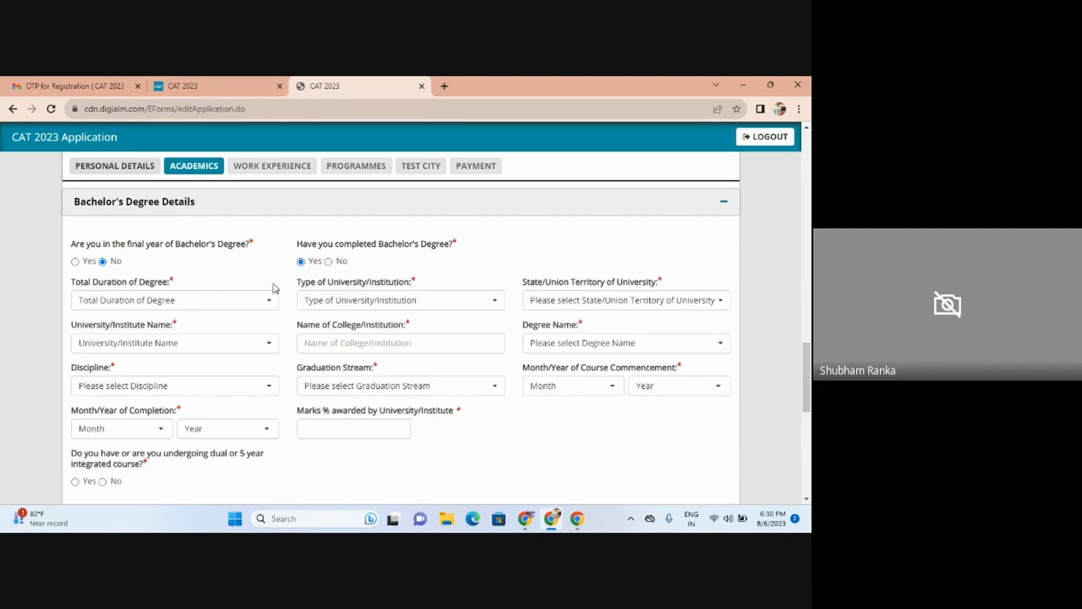
click(122, 307)
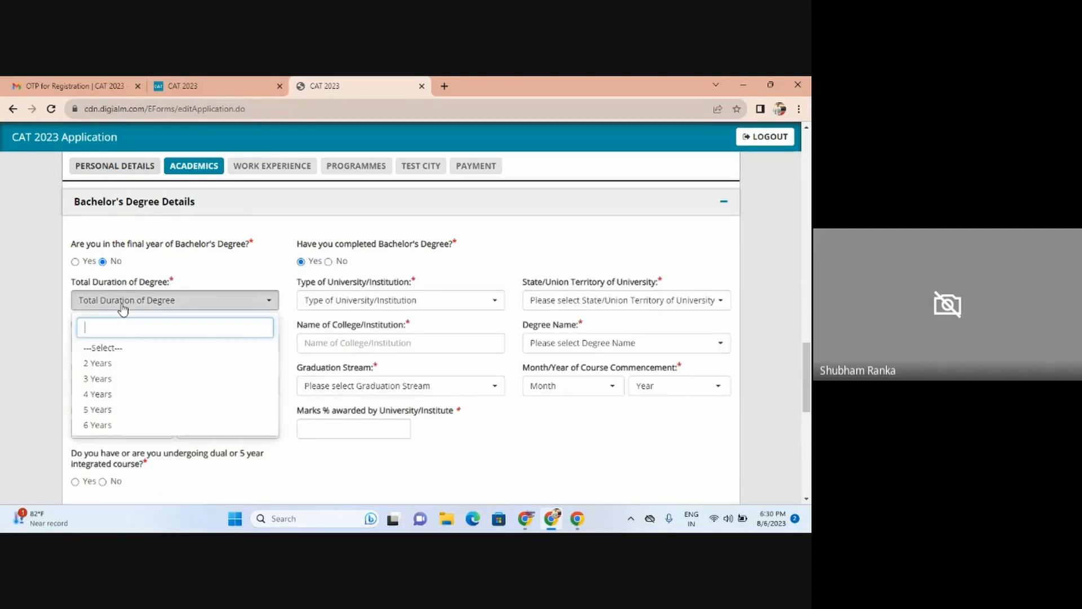
click(123, 394)
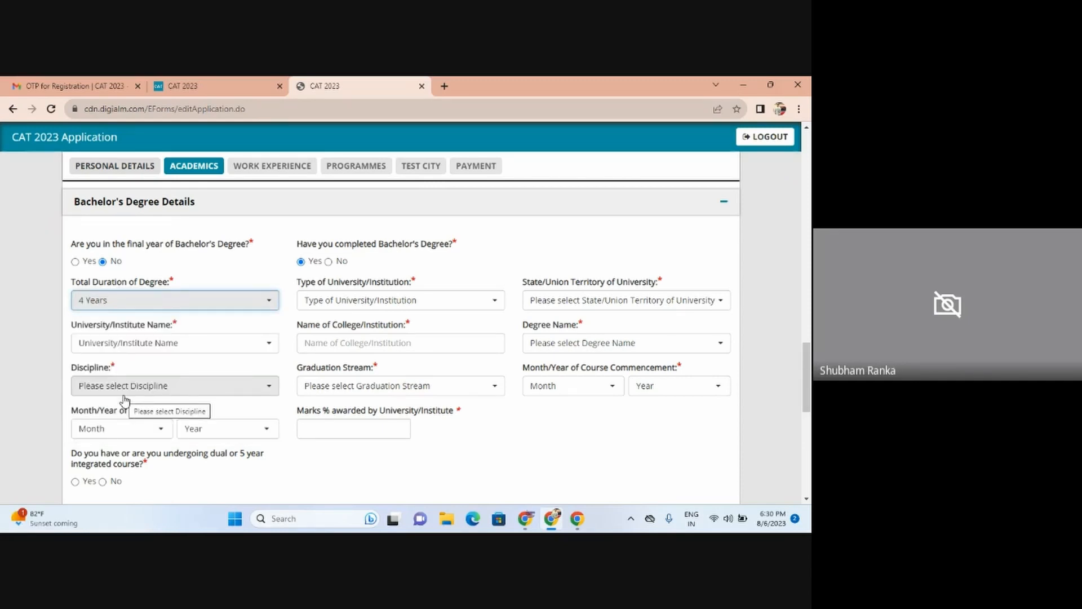
click(351, 305)
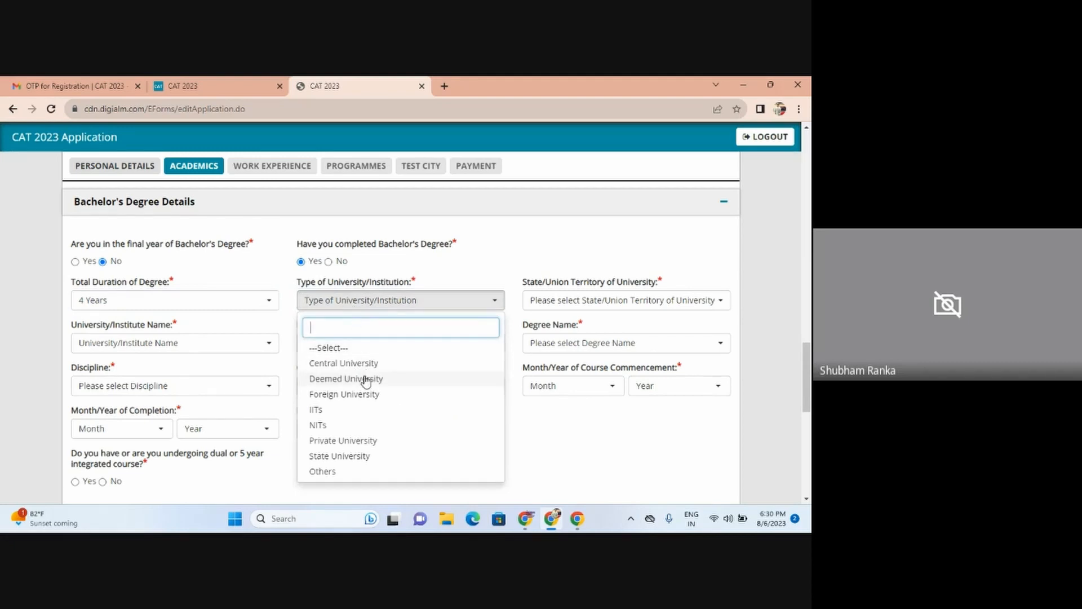
click(364, 456)
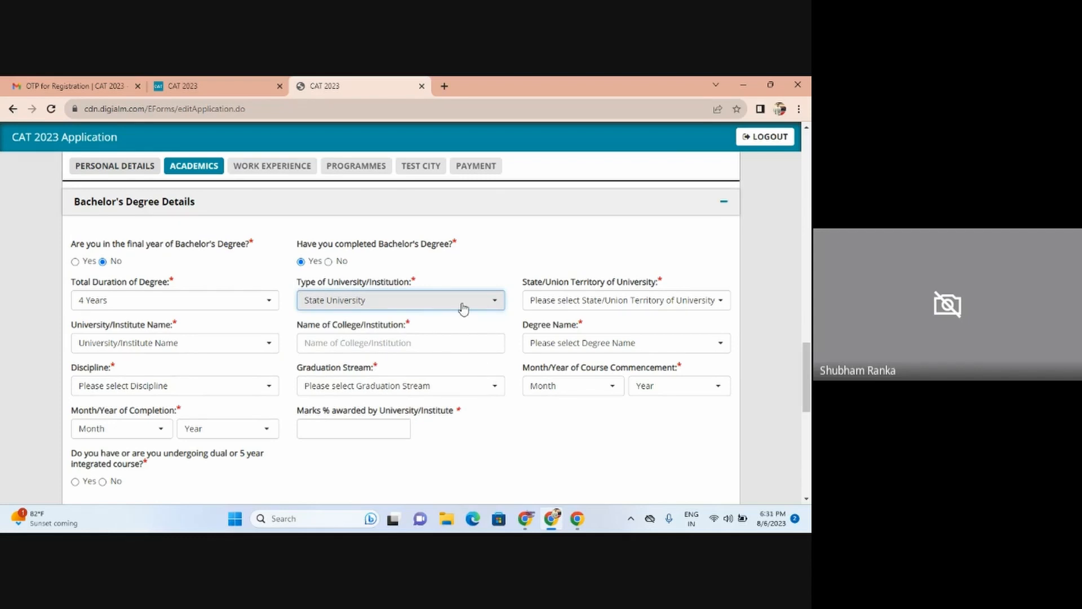
Step: Set the university's state to Maharashtra and the university to Mumbai University
click(540, 309)
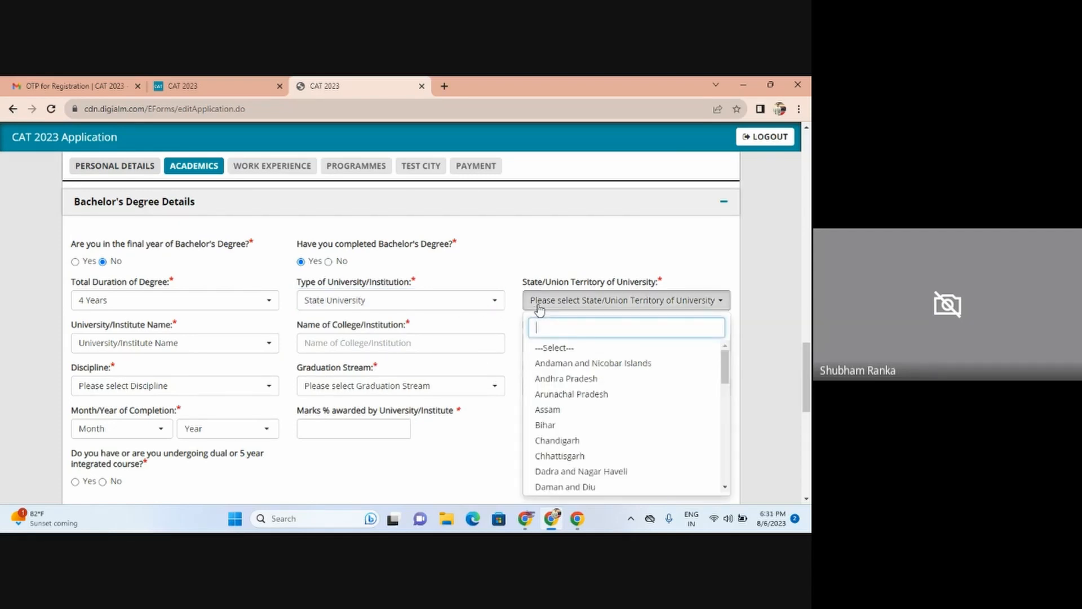
text(ma)
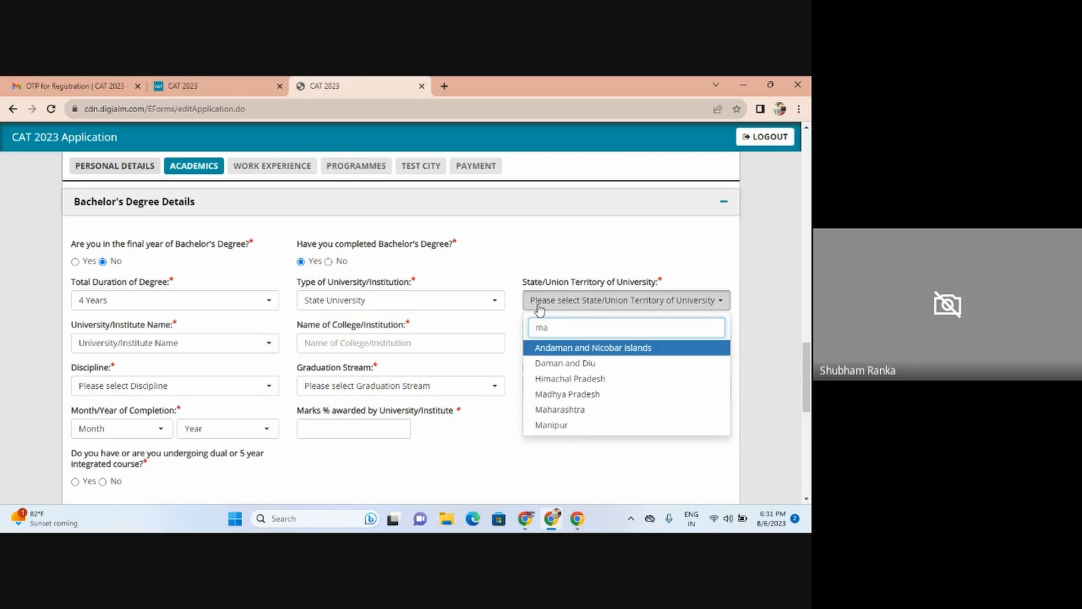
click(561, 410)
click(204, 349)
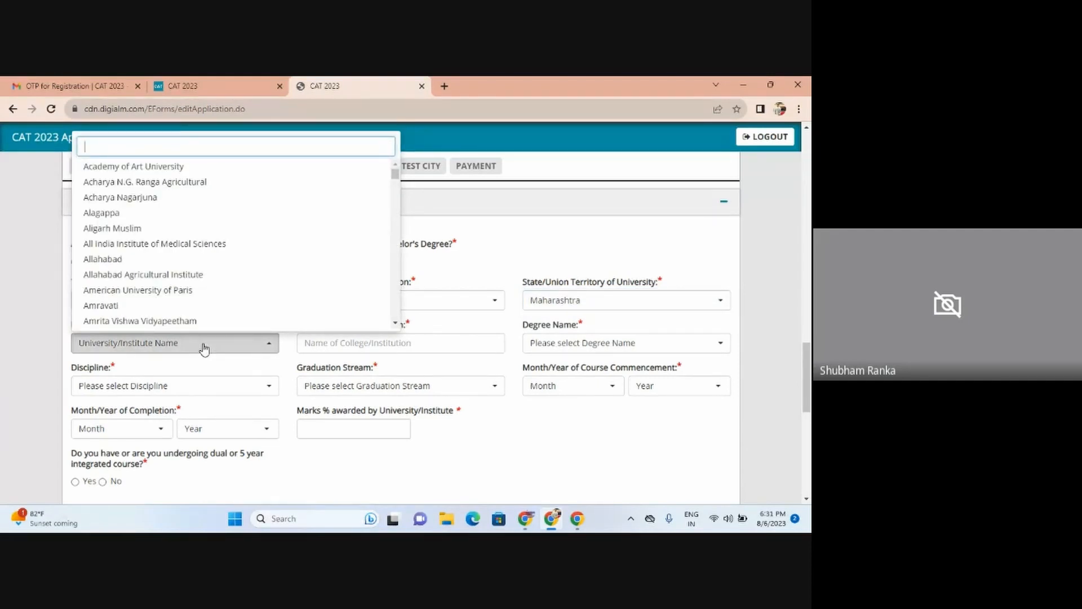
text(mum)
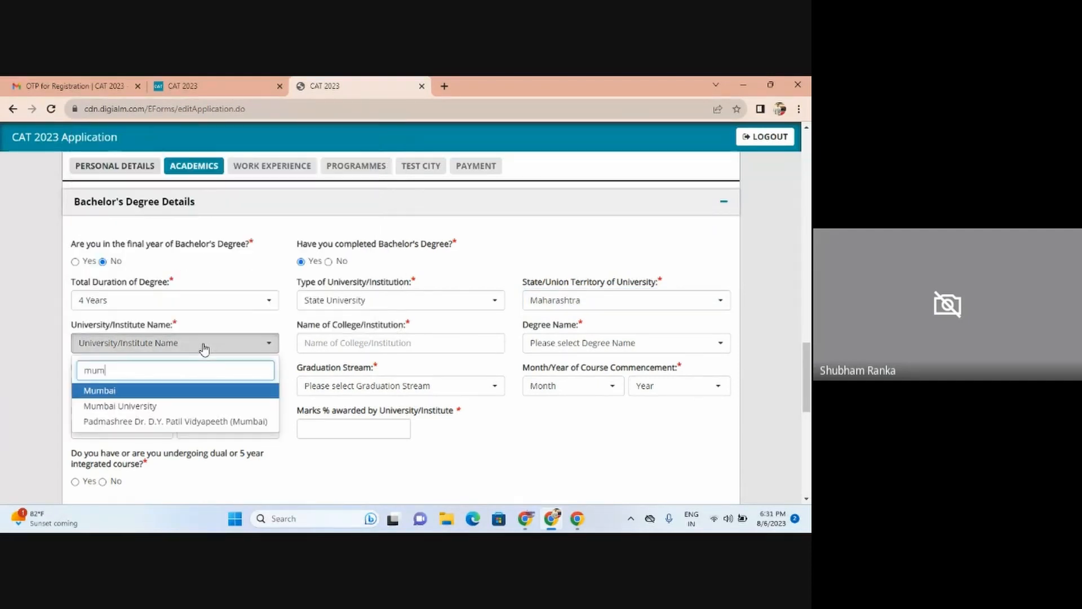
click(186, 408)
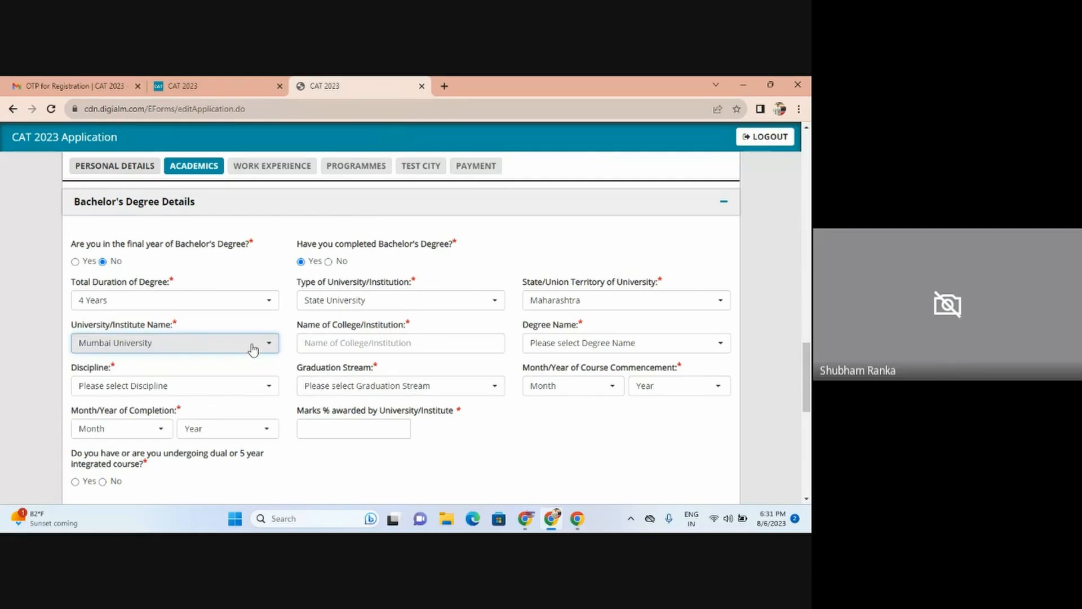
click(325, 344)
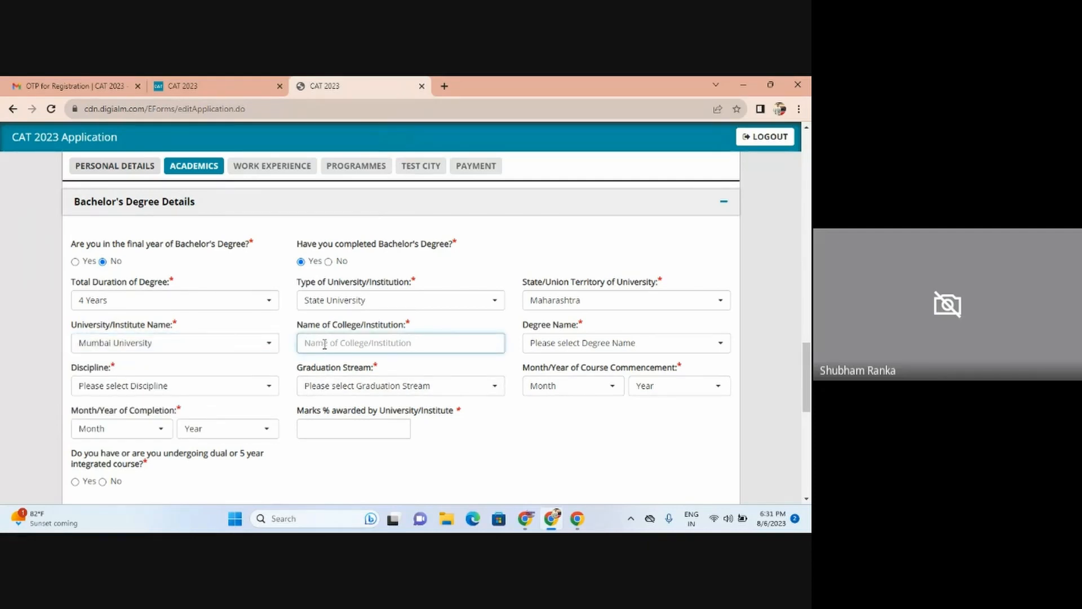
Step: Enter college RAIT and choose degree BE - Bachelor of Engineering (any)
text(RA)
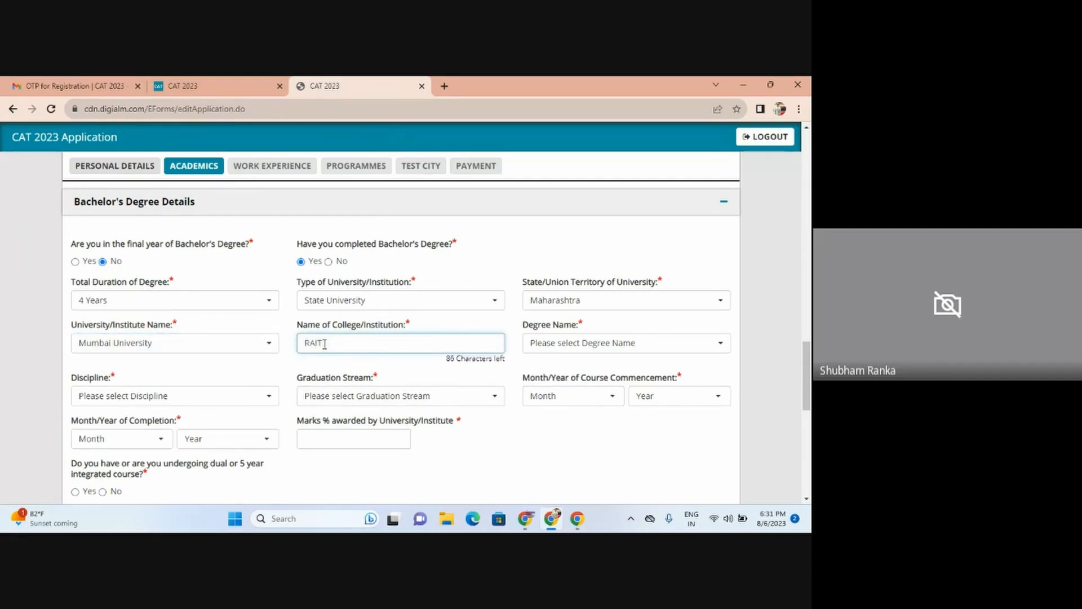
text(IT)
click(578, 342)
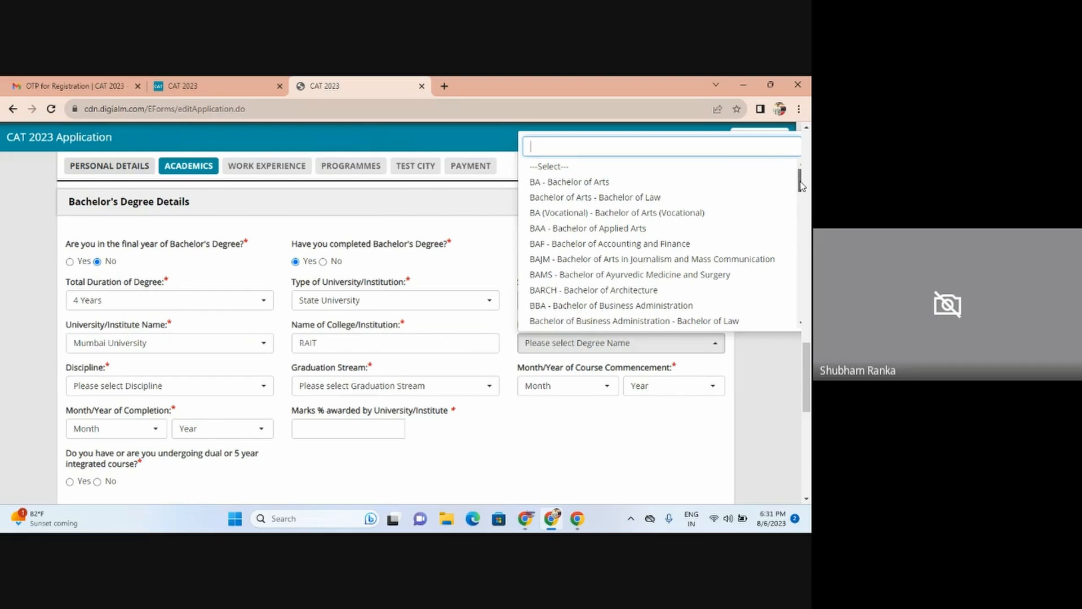
drag(802, 186, 805, 228)
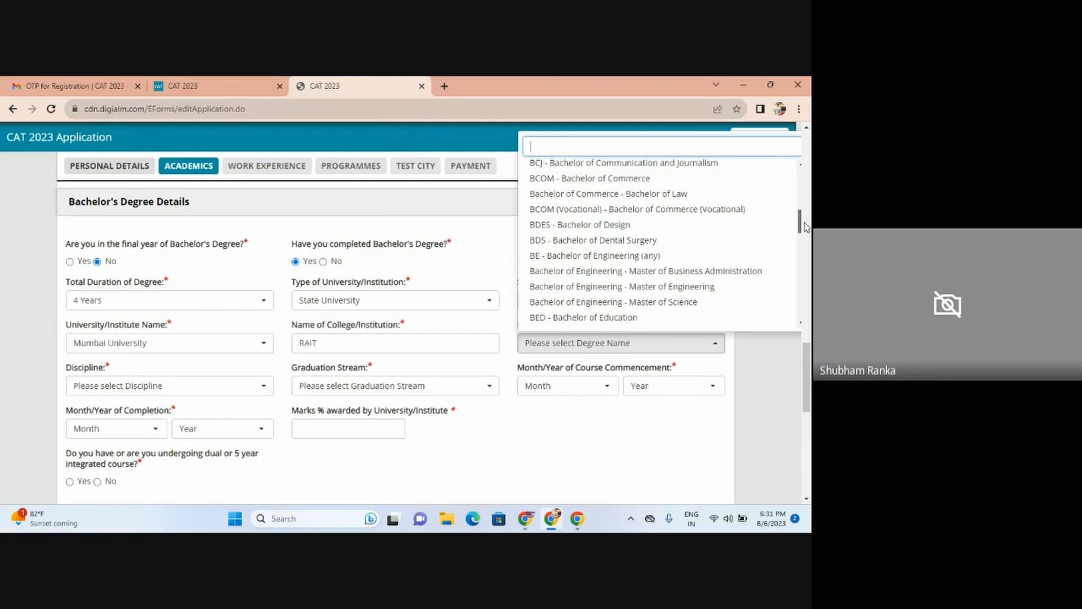
click(634, 259)
Step: Set the discipline to Engineering/Technology and the graduation stream to Engineering
click(116, 388)
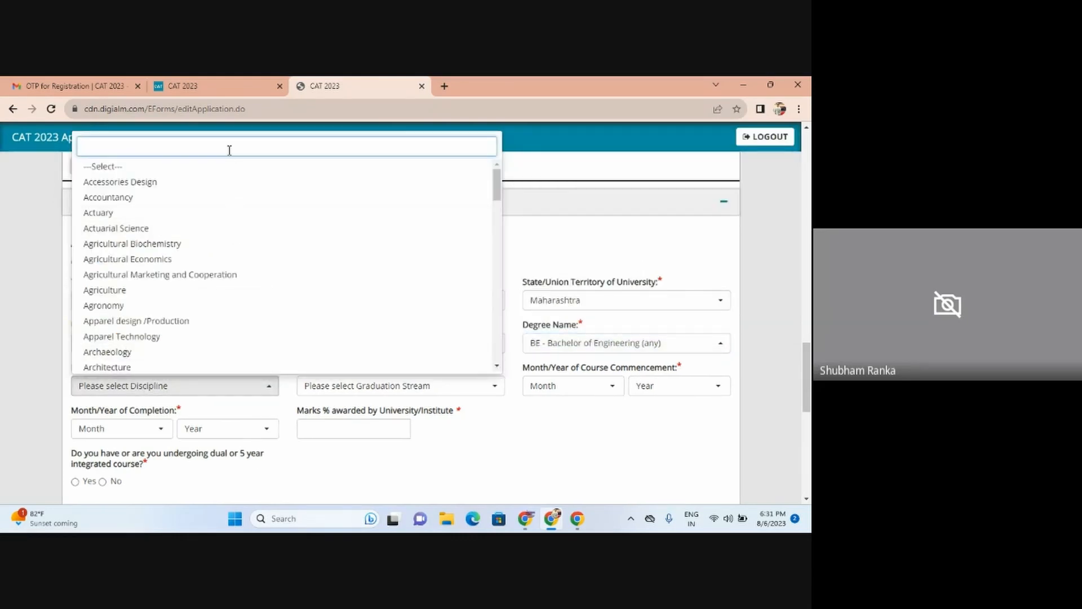
text(co)
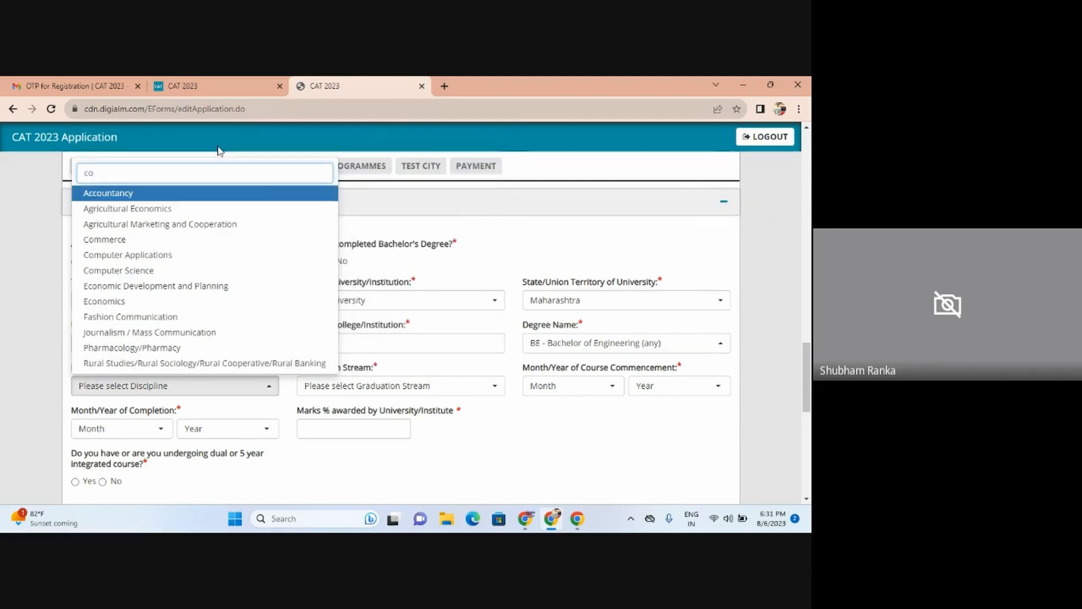
key(BackSpace)
key(BackSpace)
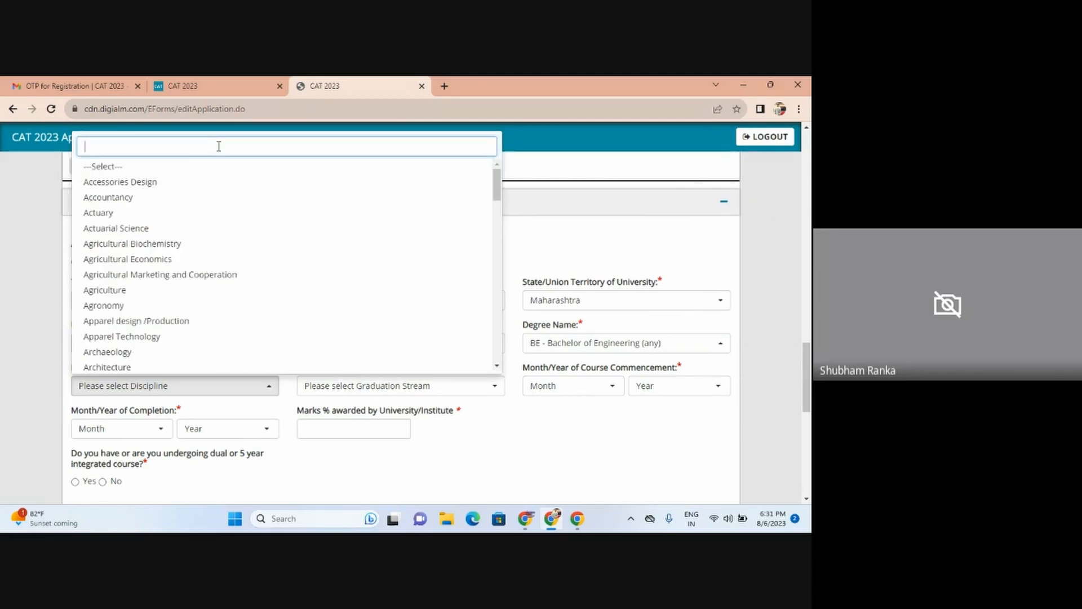
text(en)
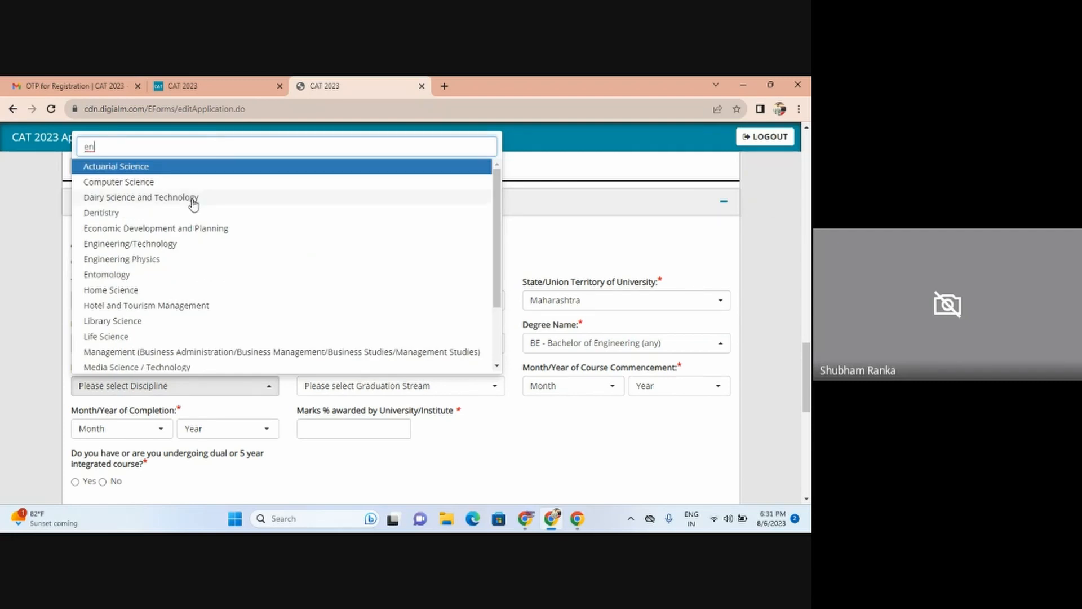
click(170, 244)
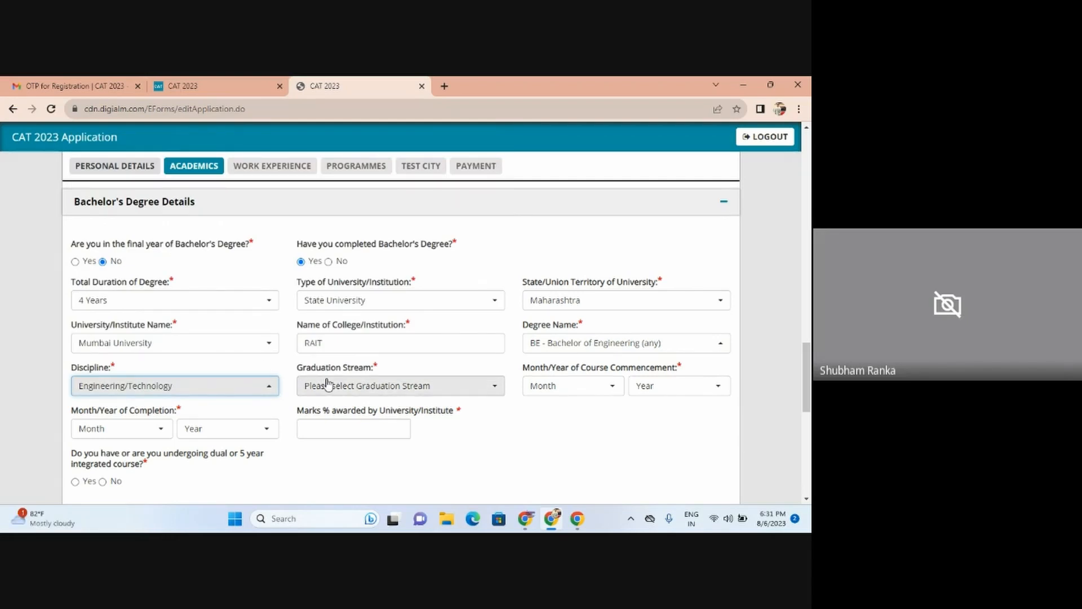
click(346, 393)
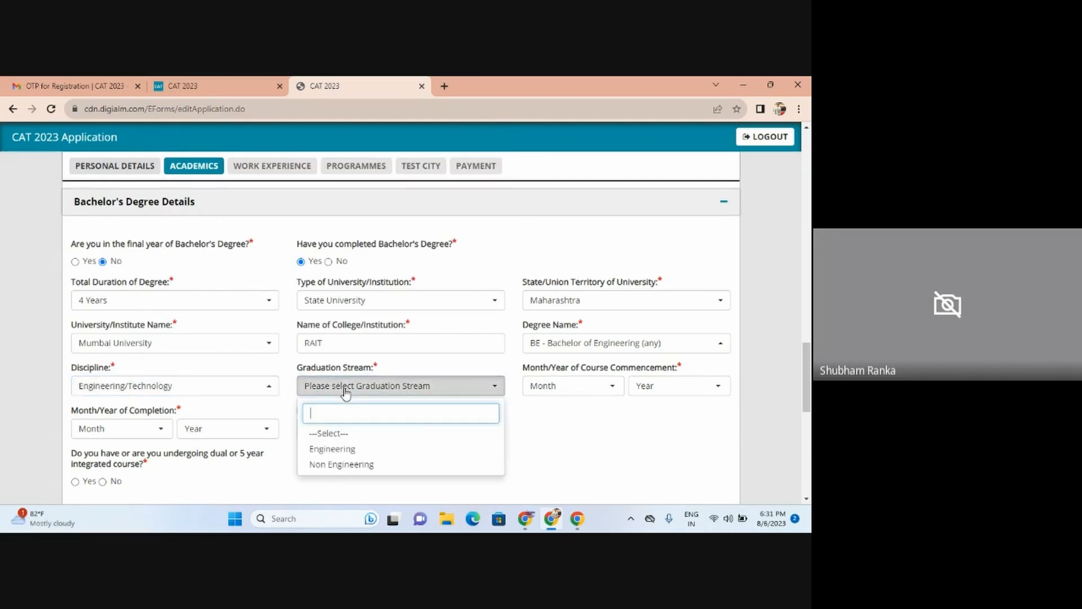
click(359, 448)
click(557, 392)
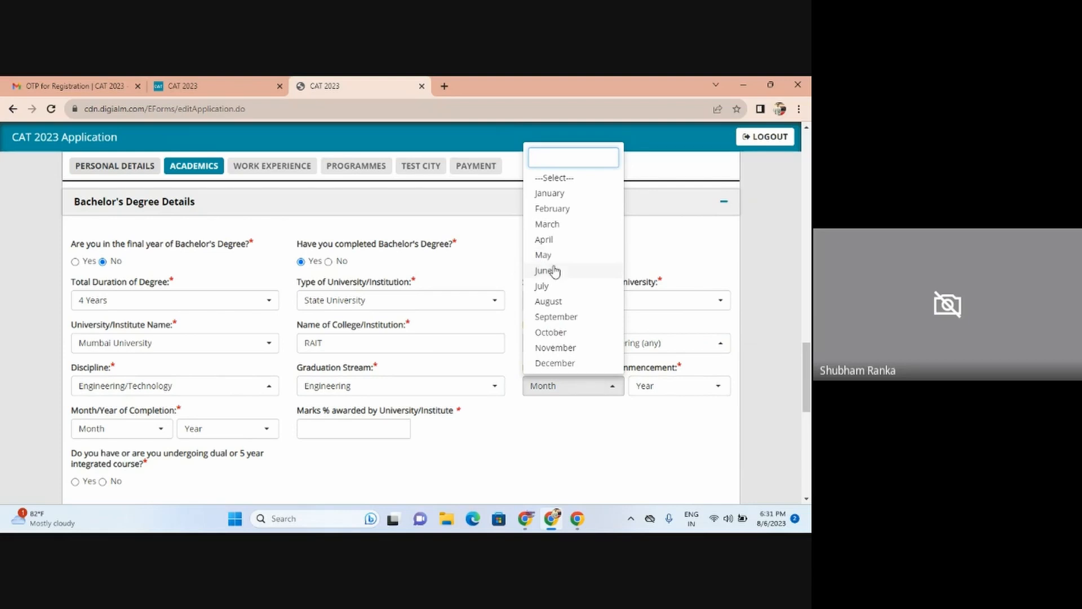
Step: Set the degree commencement to July 2008 and completion to June 2012
click(551, 286)
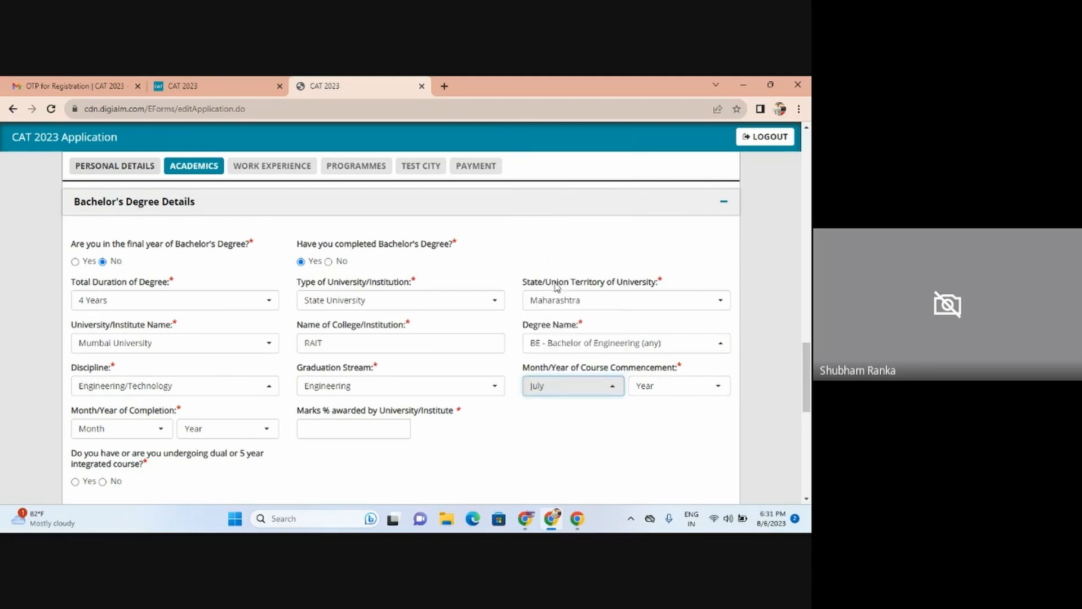
click(667, 387)
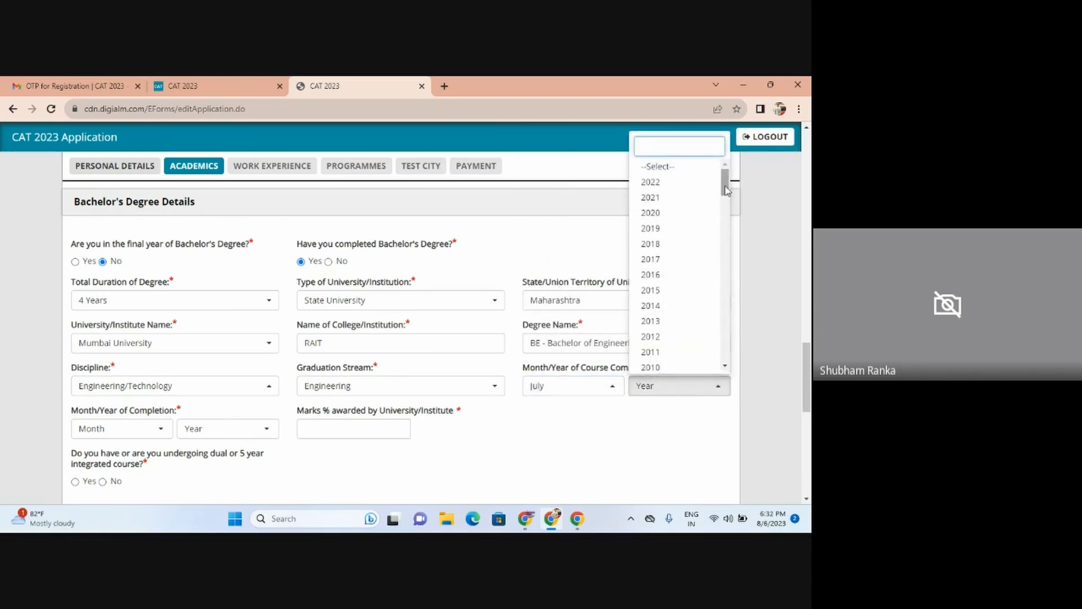
drag(726, 197, 730, 214)
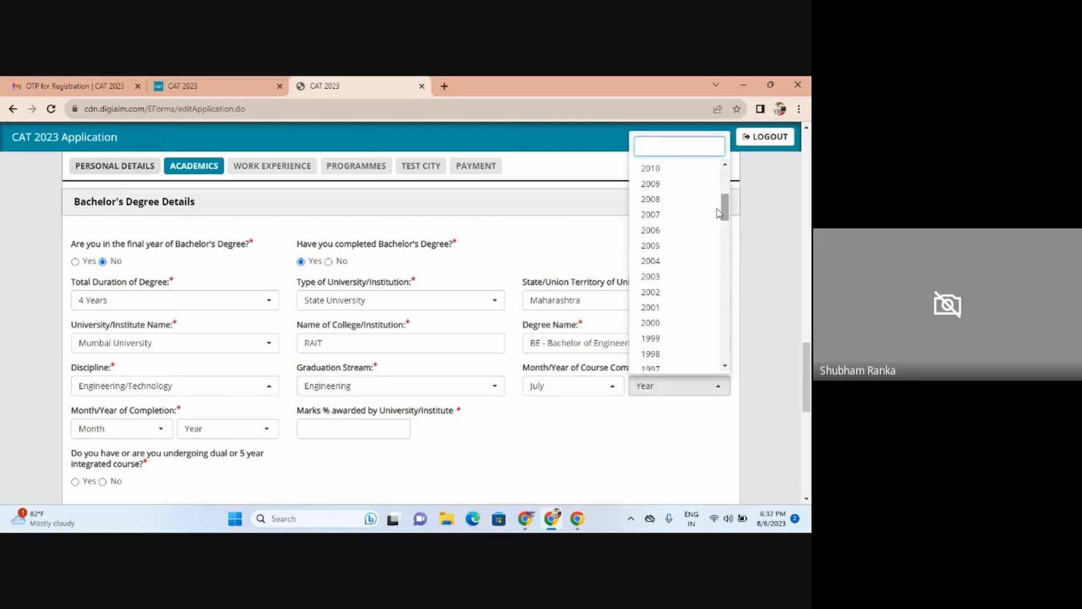
click(657, 206)
click(129, 438)
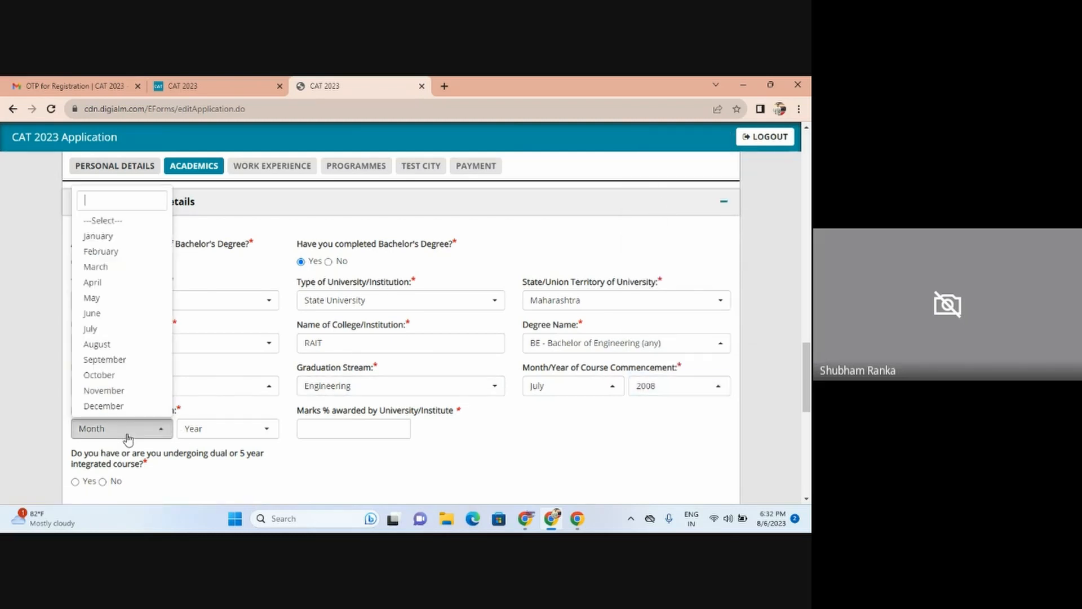
click(95, 313)
click(243, 437)
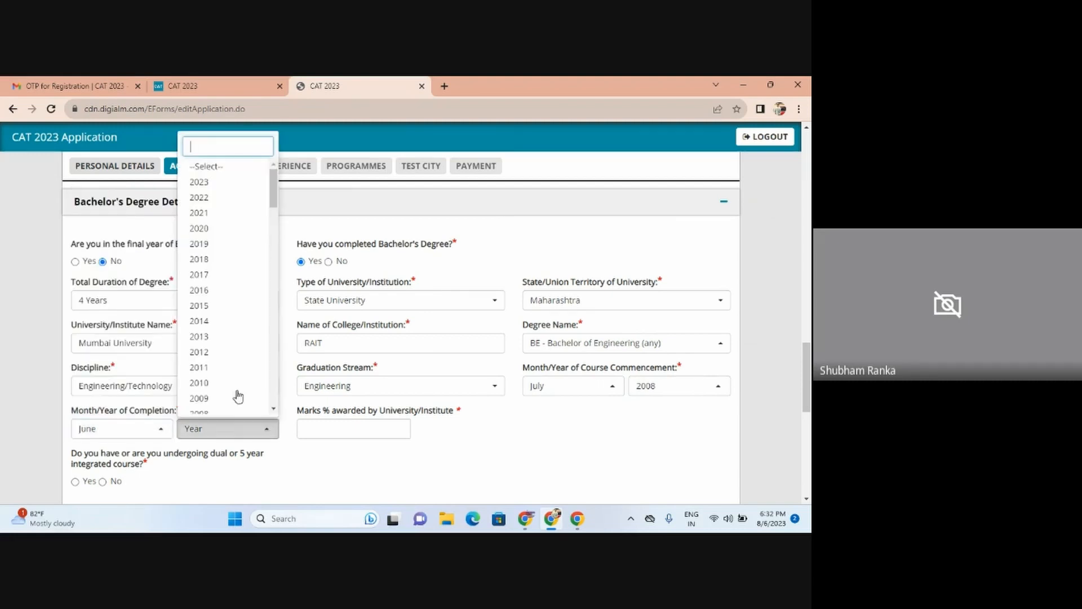
click(221, 358)
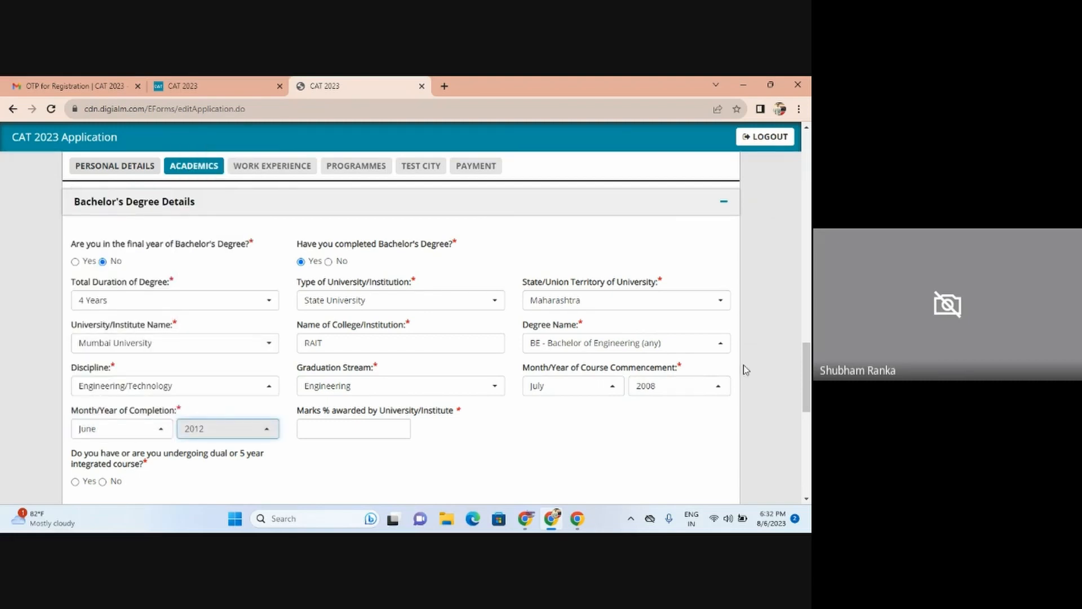
Step: Enter 67.83 as the Bachelor's marks percentage awarded
drag(808, 376, 810, 407)
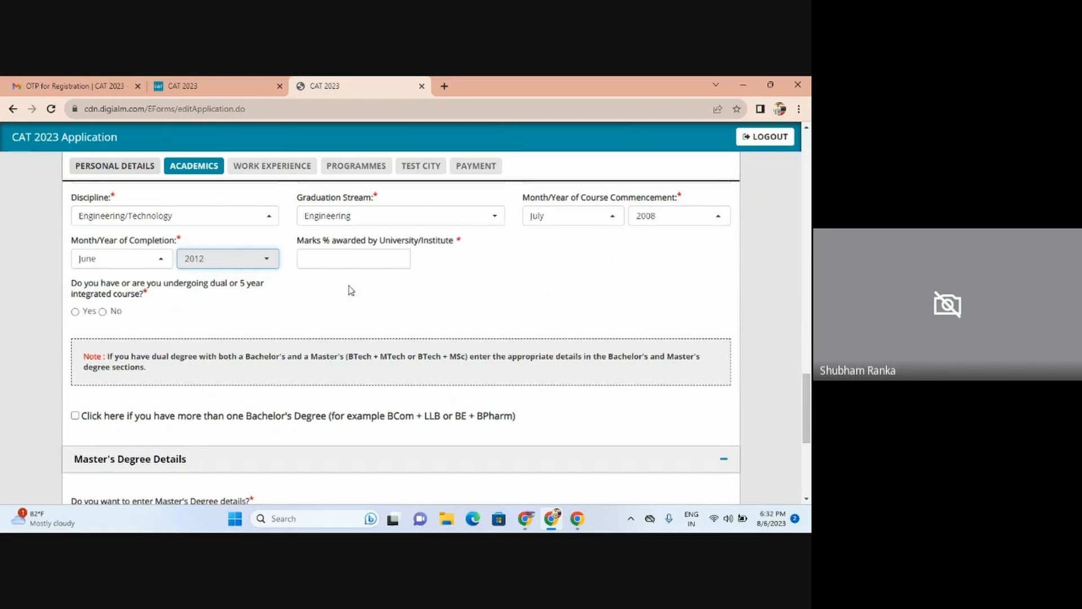
click(341, 262)
text(67.83)
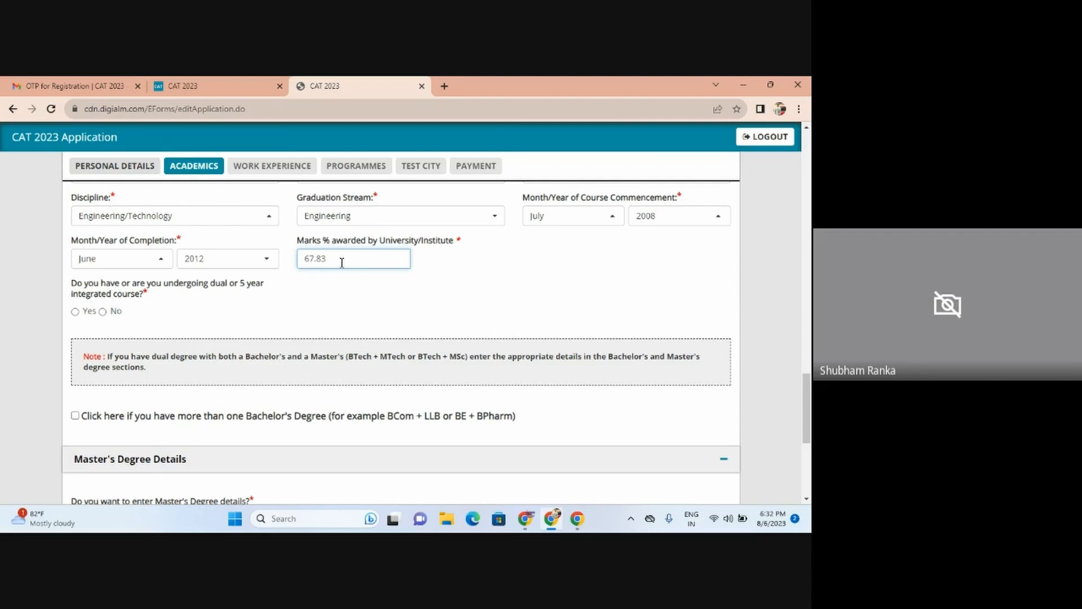
click(457, 293)
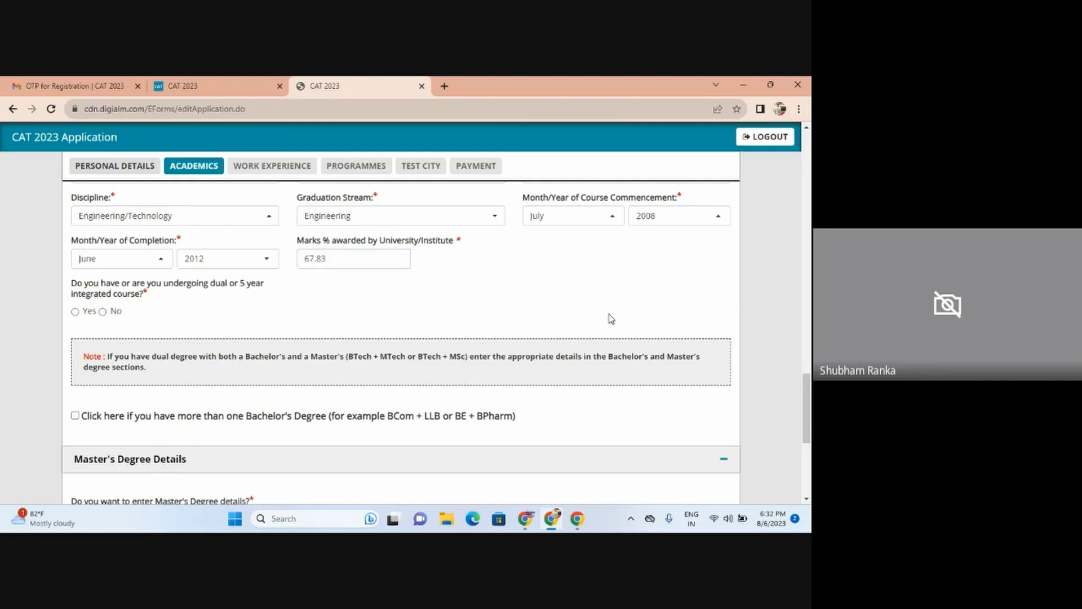
Step: Tick then untick 'more than one Bachelor's Degree', keeping a single degree listed
scroll(807, 413, down, 1)
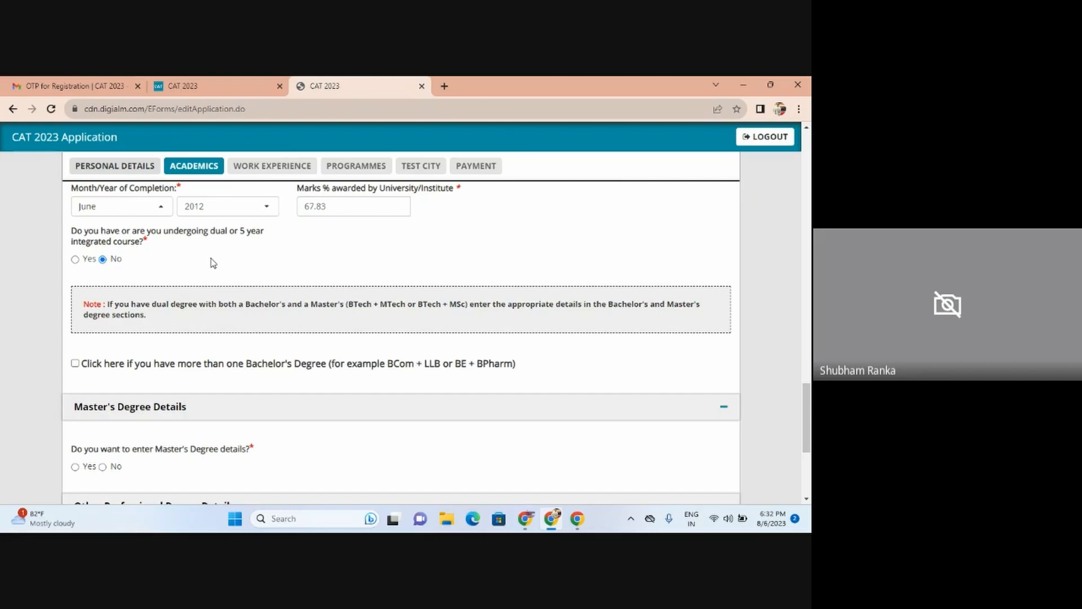
scroll(810, 423, down, 2)
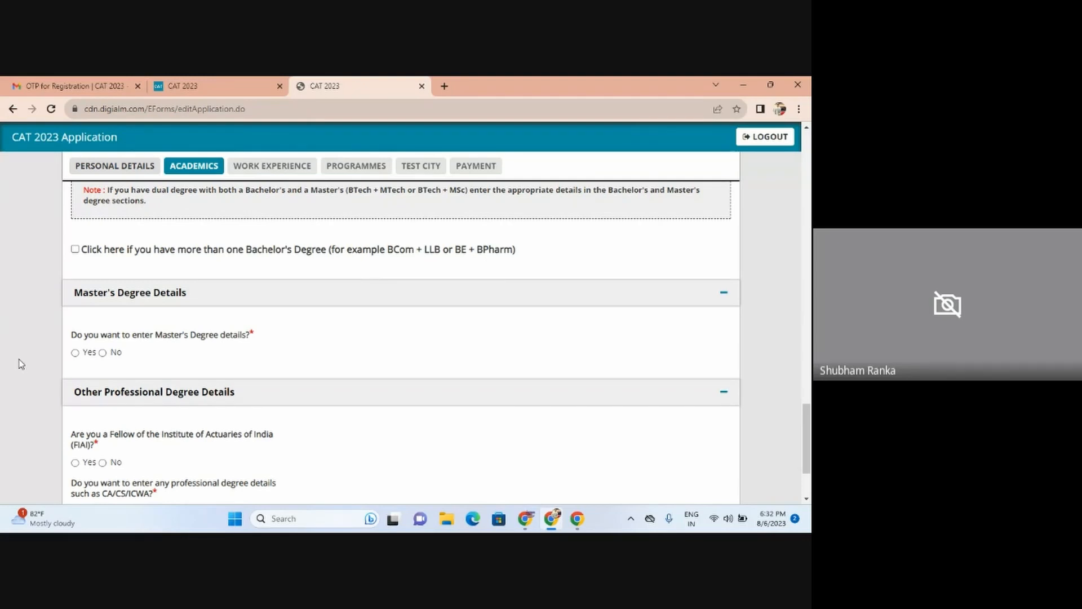
click(76, 250)
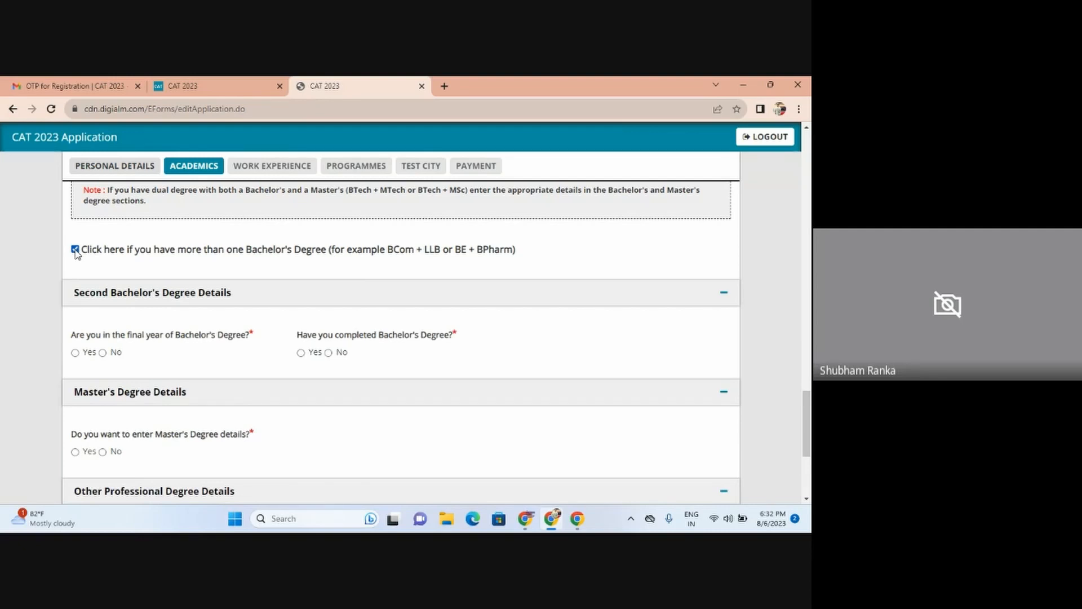
click(75, 249)
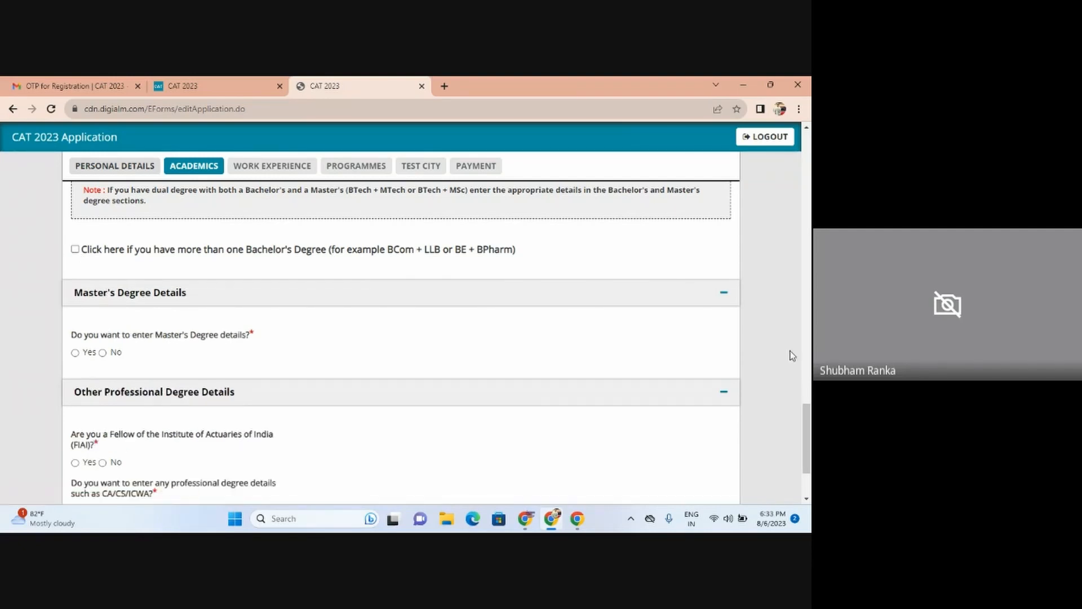
drag(810, 417, 811, 436)
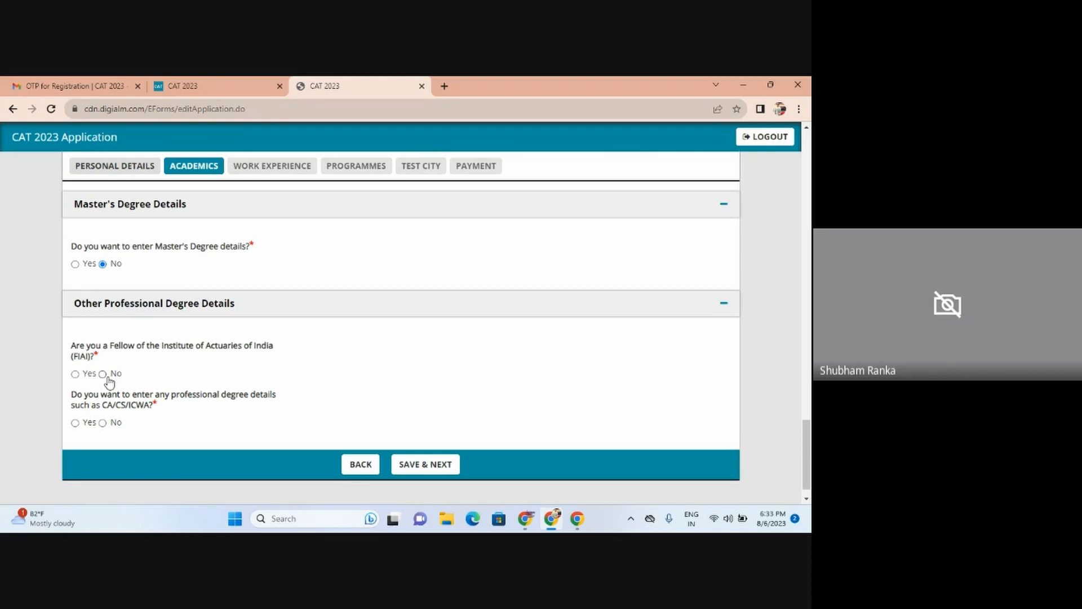
Step: Answer No to the FIAI and CA/CS/ICWA questions, then save the Academics section
click(101, 375)
click(76, 424)
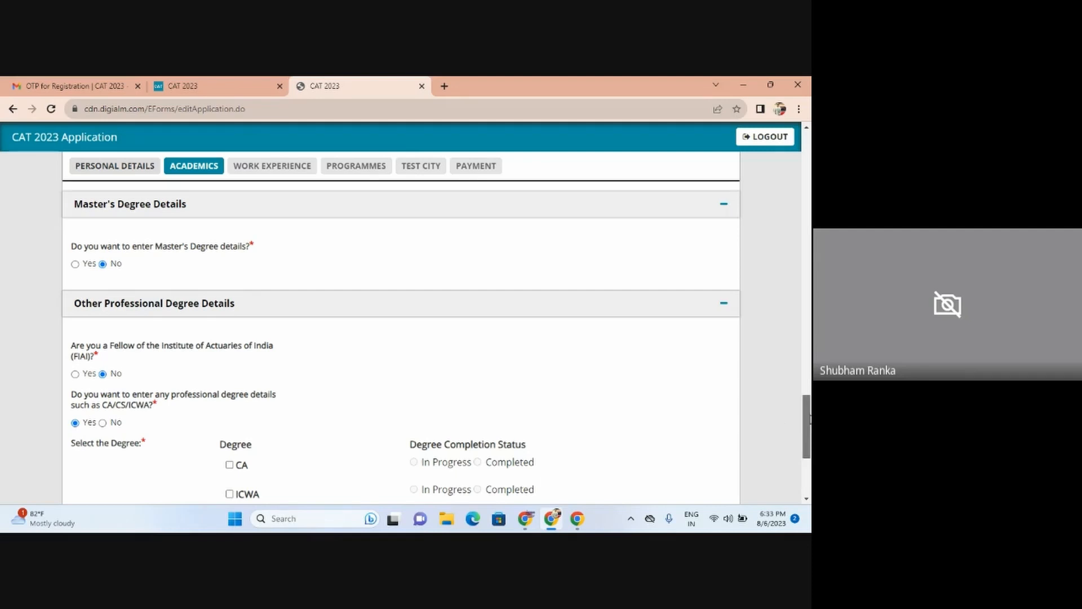
mouse_move(810, 419)
mouse_down()
mouse_move(810, 448)
mouse_move(810, 432)
mouse_up()
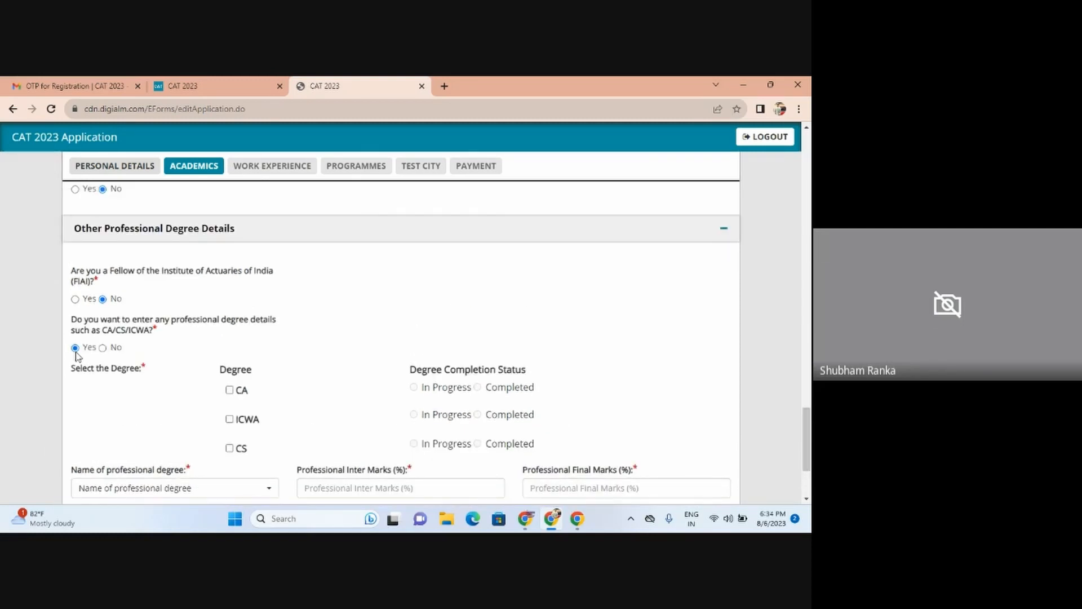
click(102, 347)
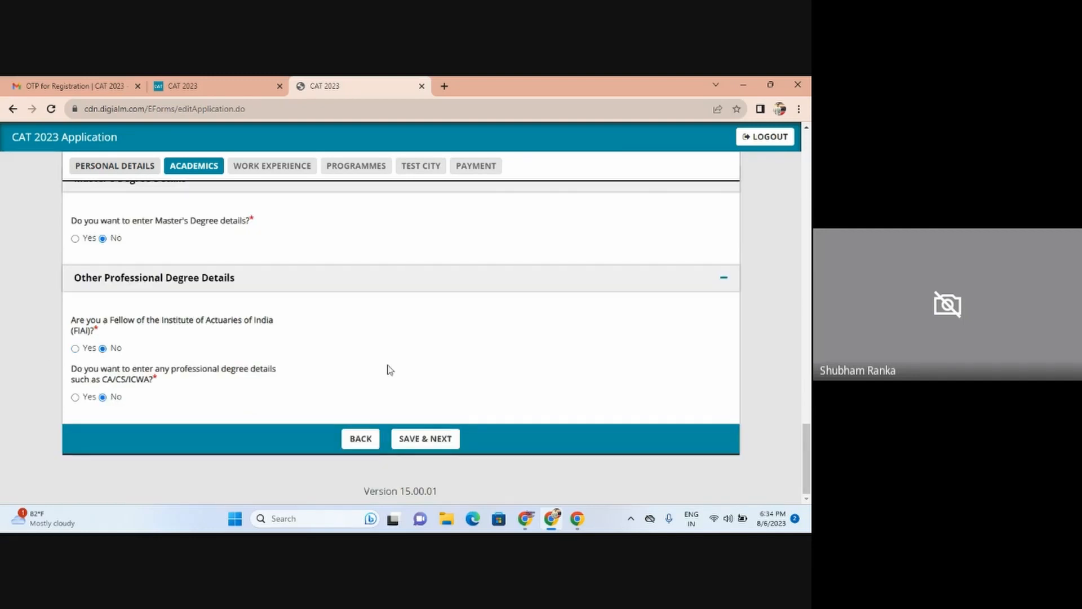
click(428, 447)
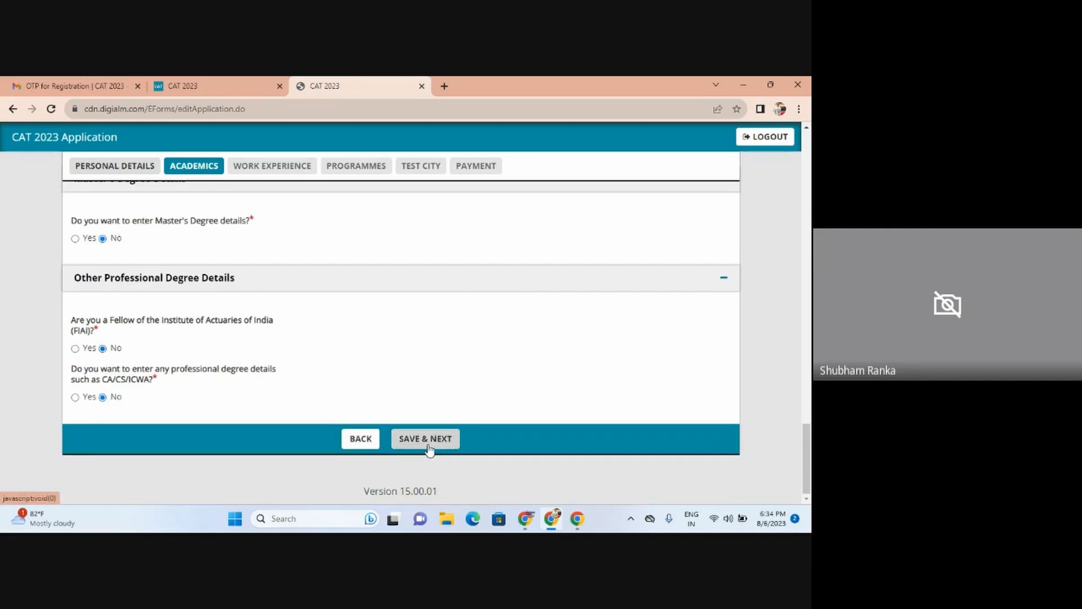
click(428, 440)
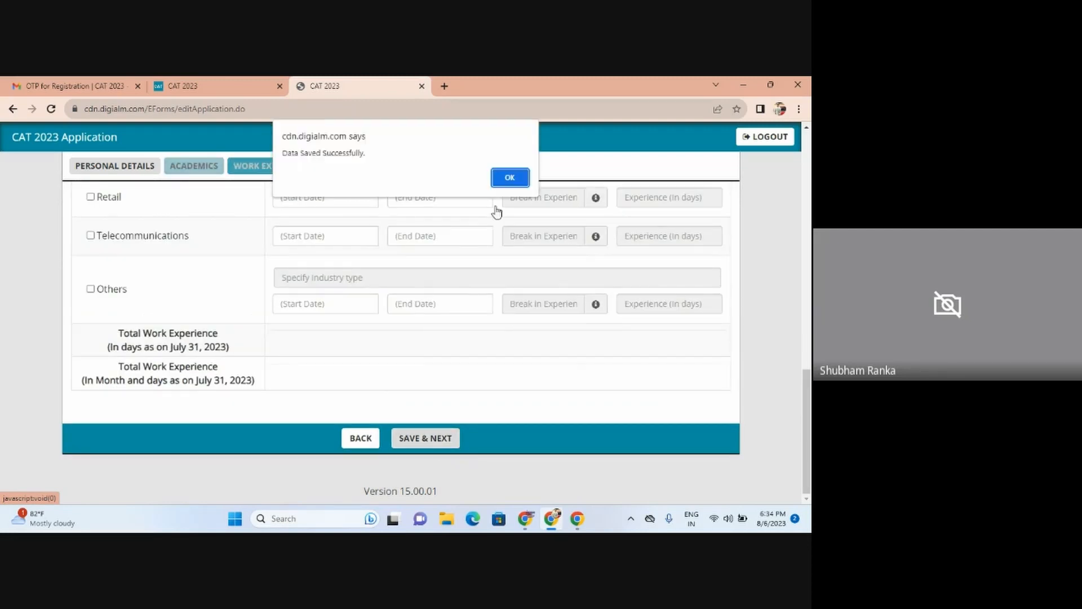
Step: Dismiss the Data Saved Successfully alert and scroll through the Work Experience industry table
click(511, 179)
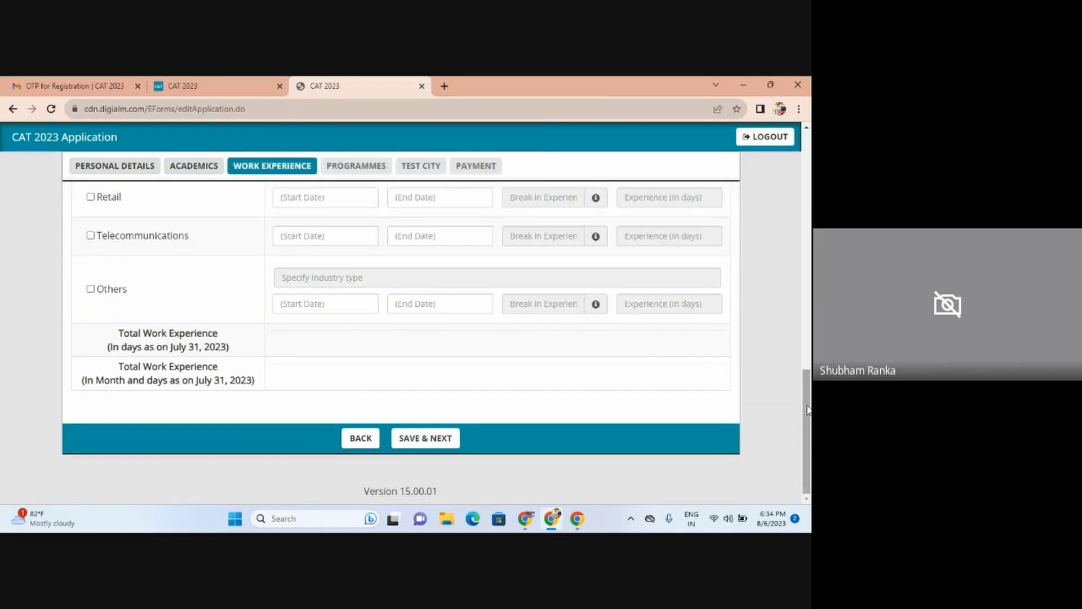
drag(806, 404, 811, 296)
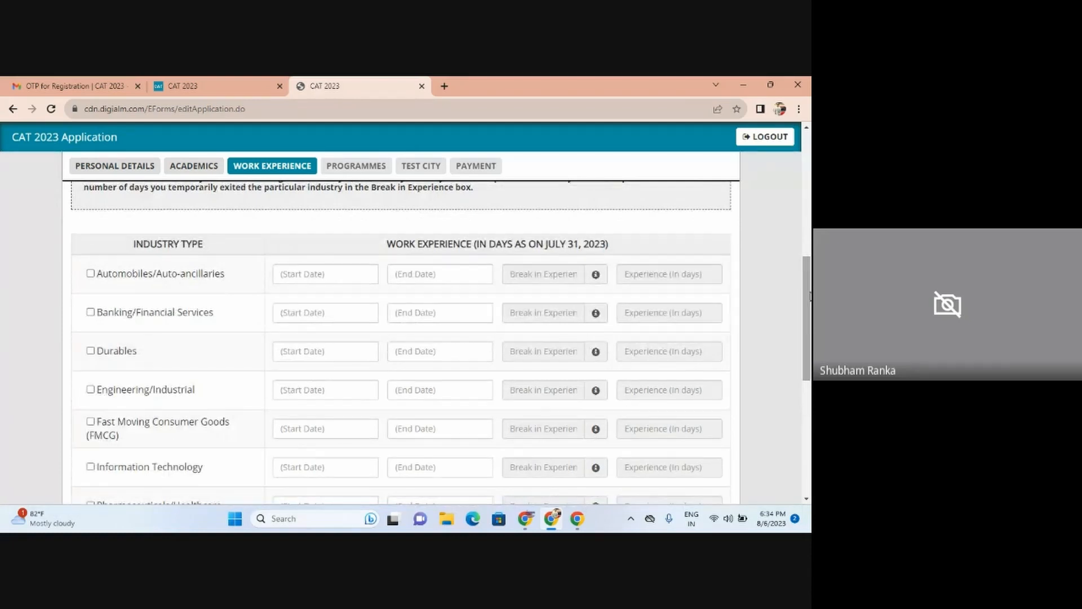
drag(810, 296, 811, 370)
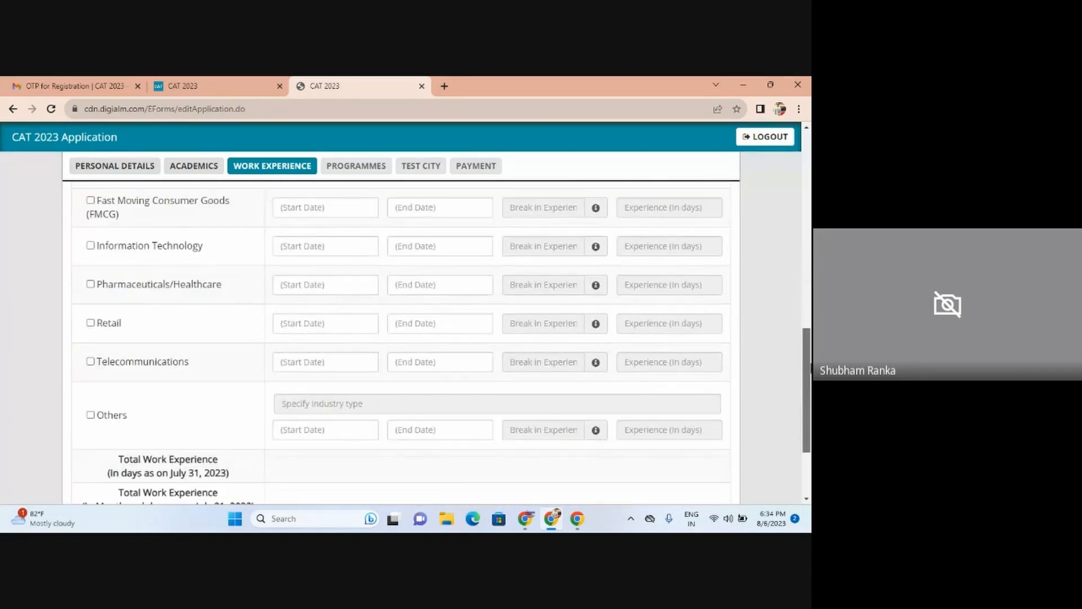
Step: Tick Others, specify the industry as Education, and set its start date to 01/07/2012
click(91, 415)
click(297, 405)
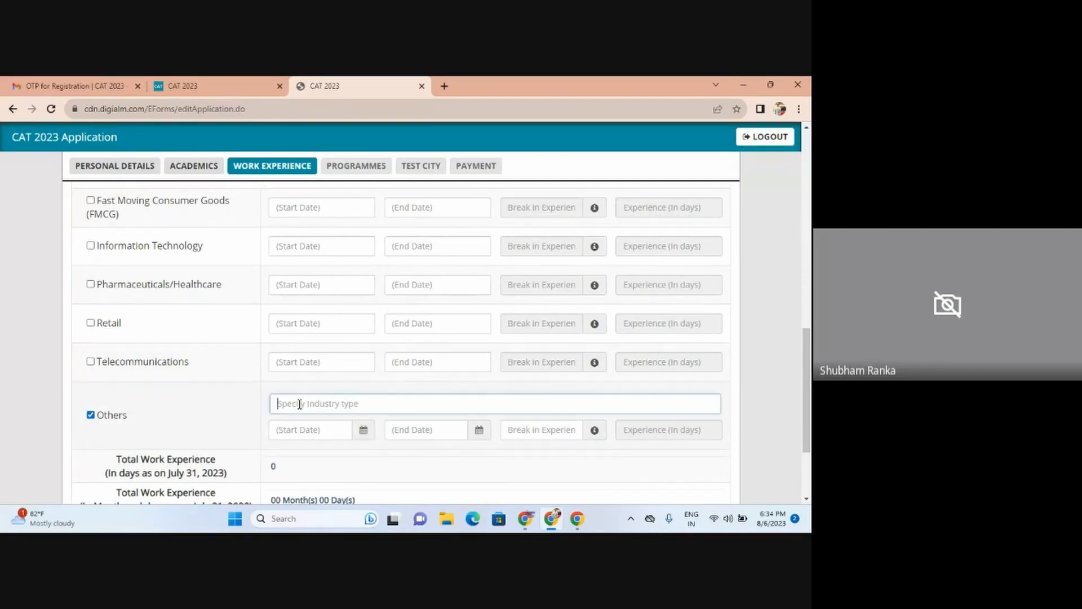
text(Education)
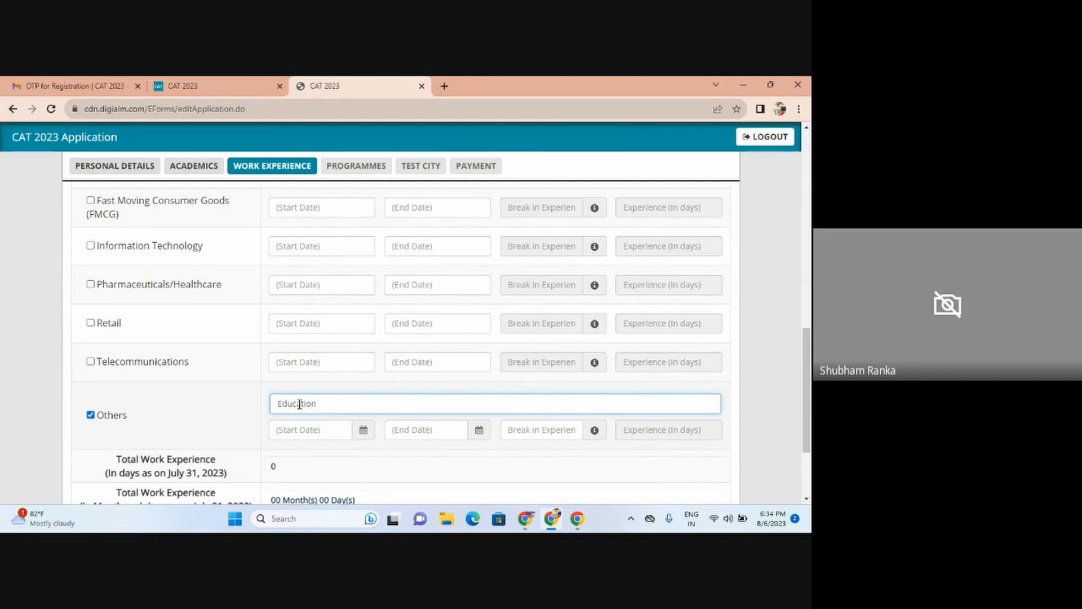
click(303, 432)
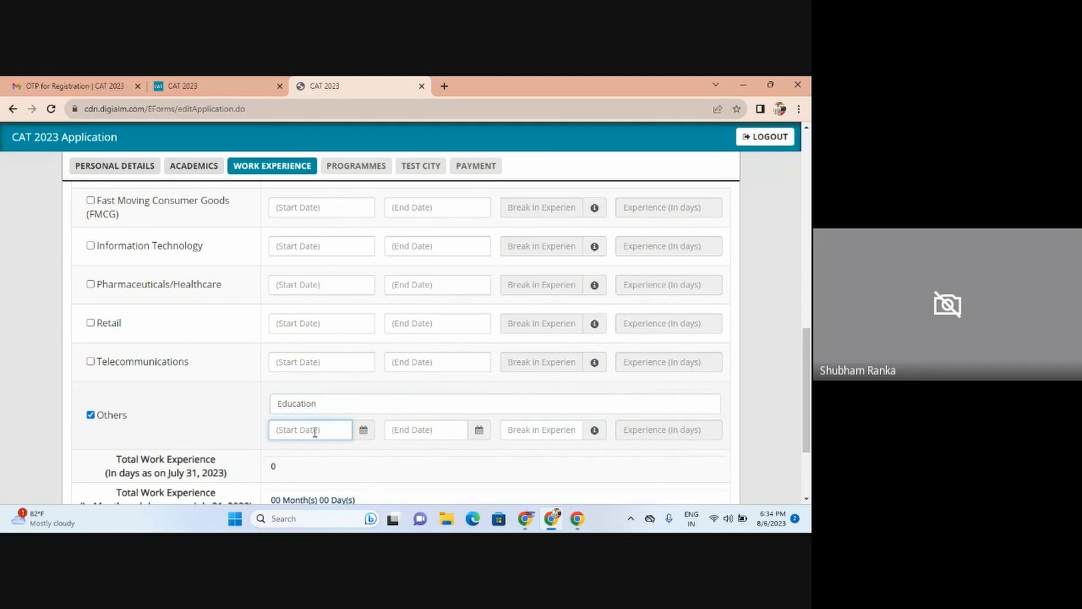
click(364, 431)
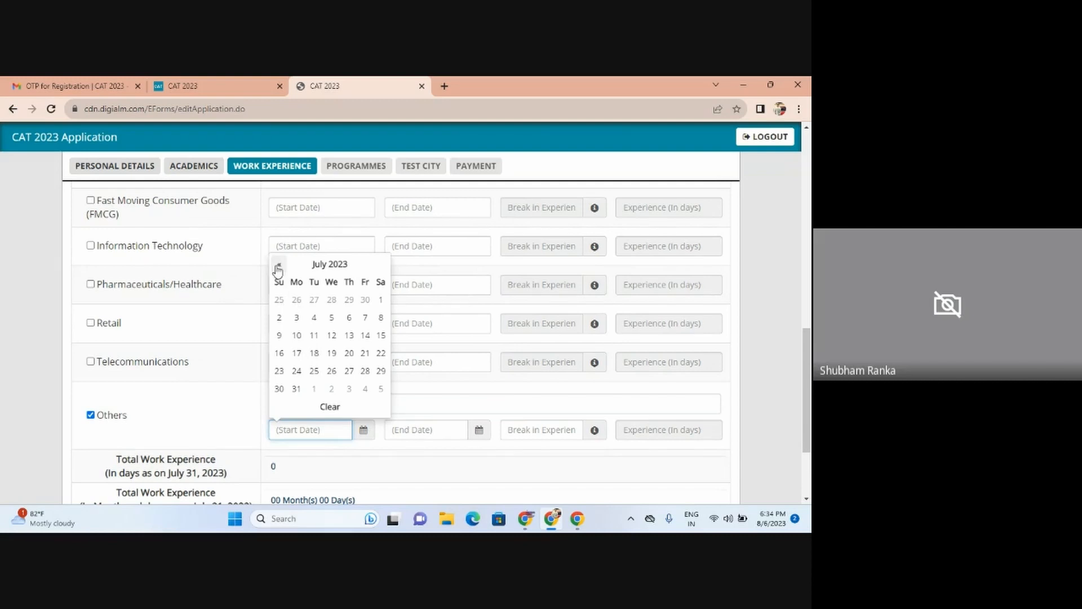
click(323, 265)
click(324, 280)
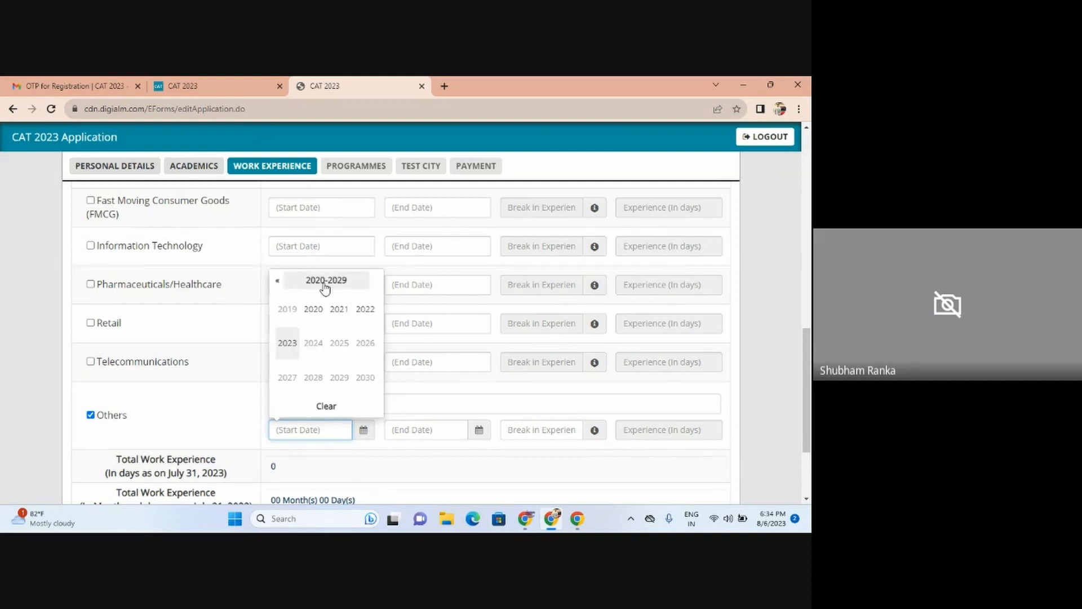
click(279, 281)
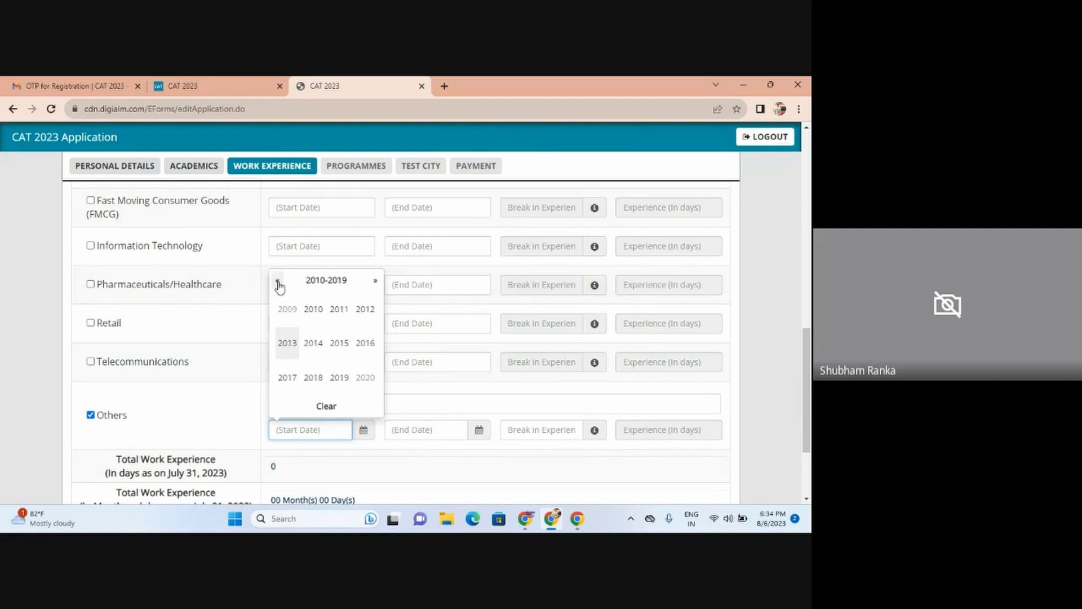
click(366, 313)
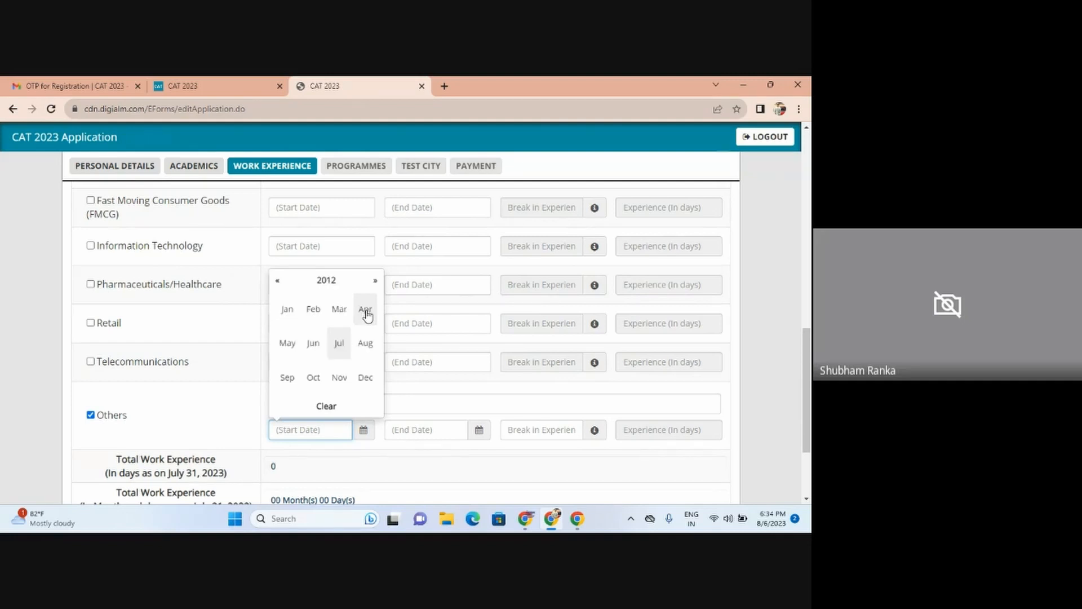
click(338, 350)
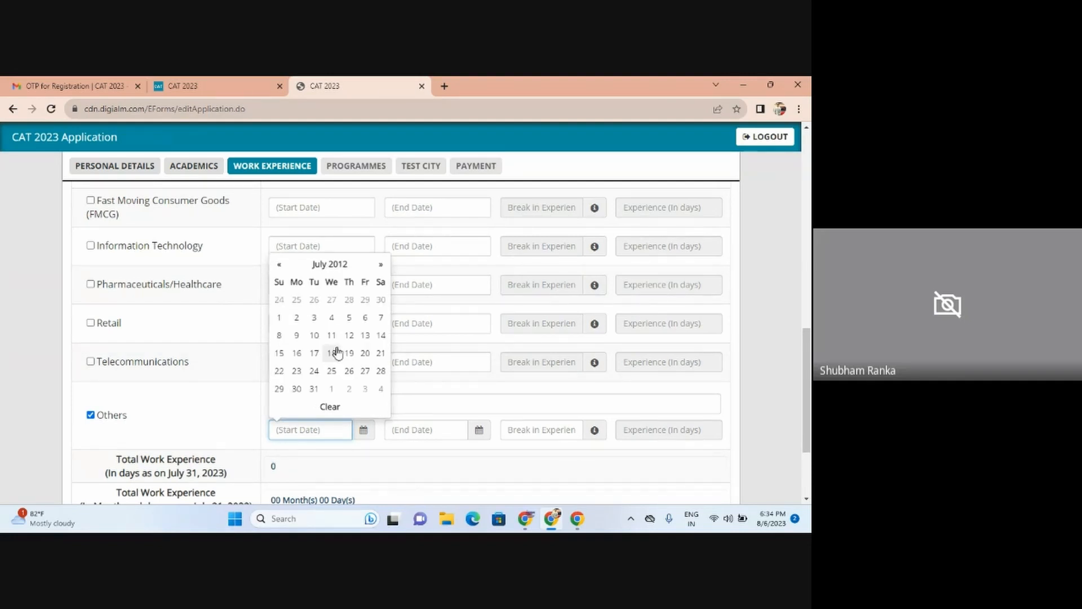
click(279, 317)
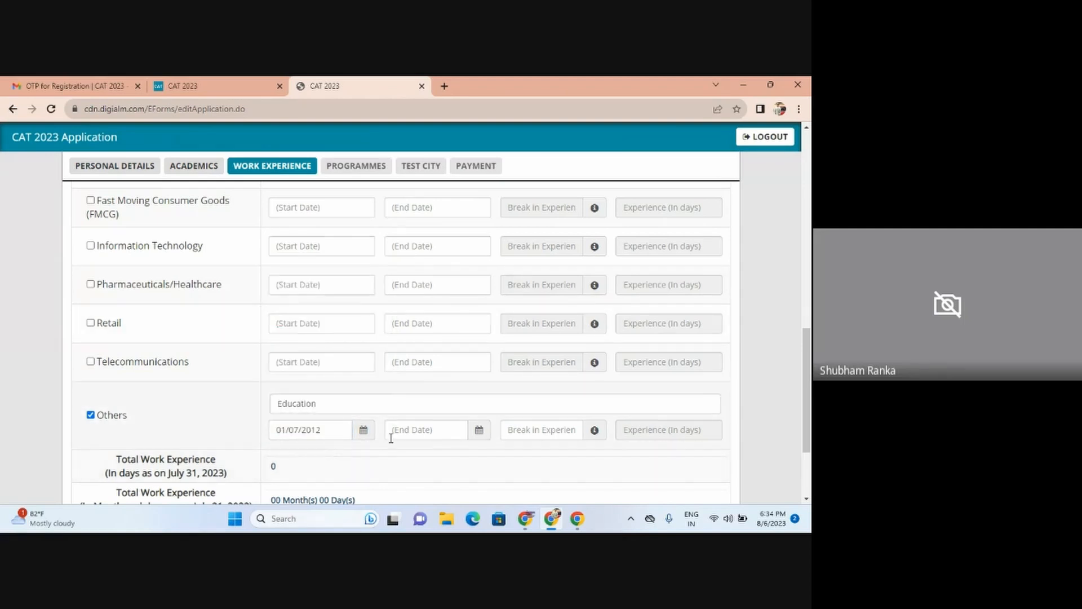
Step: Set the Others (Education) end date to 30/06/2014
click(427, 431)
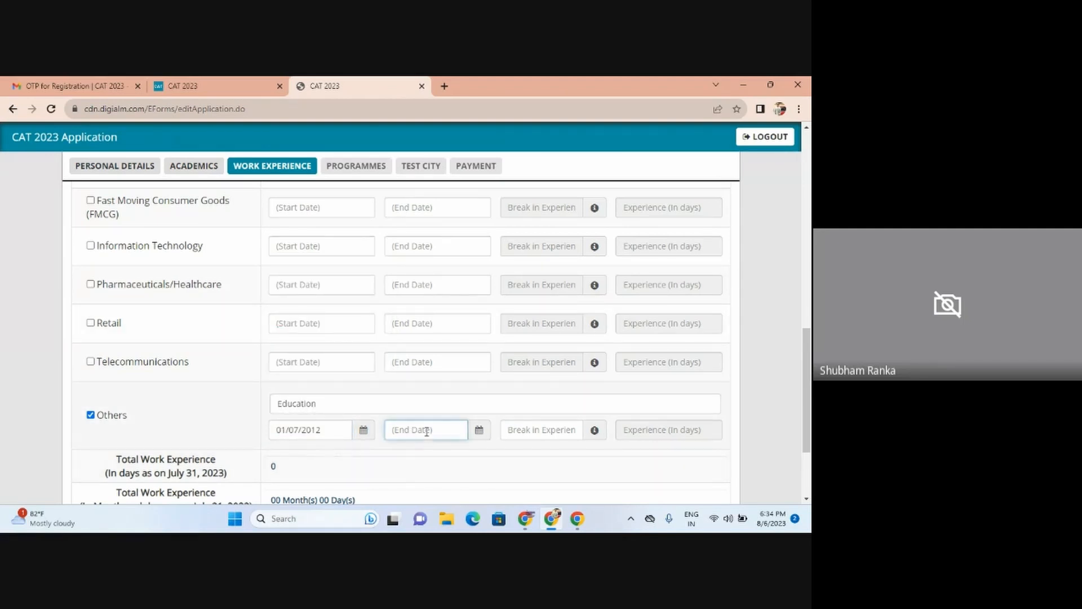
click(478, 431)
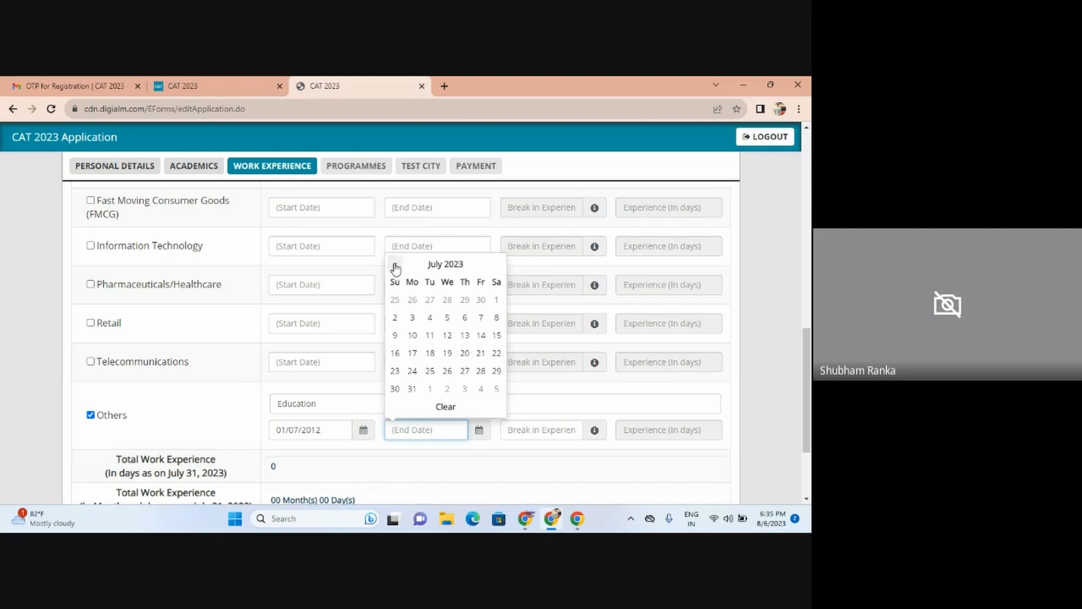
click(427, 265)
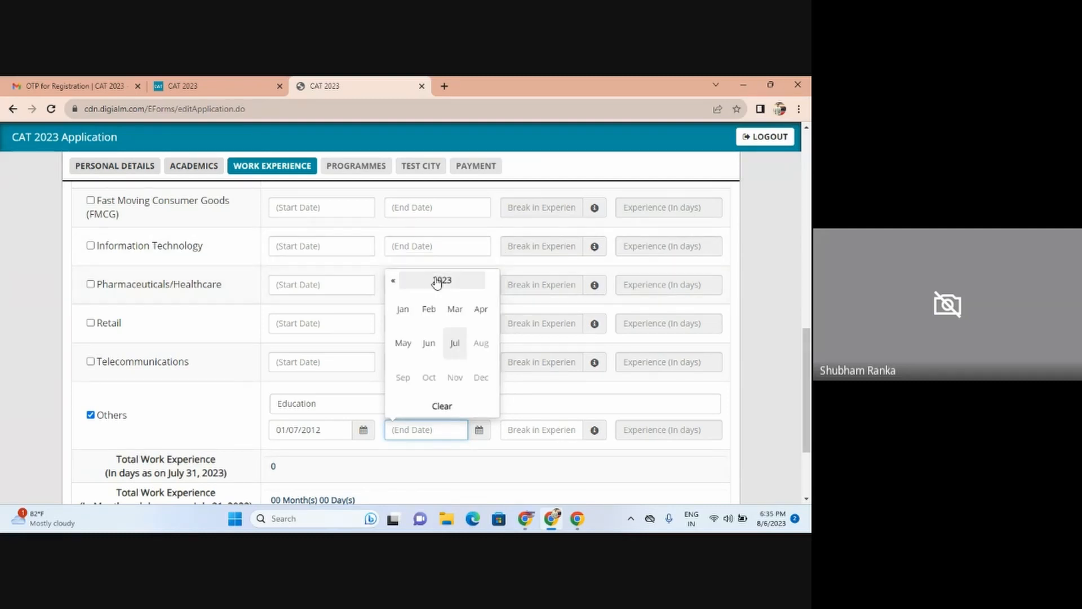
click(437, 281)
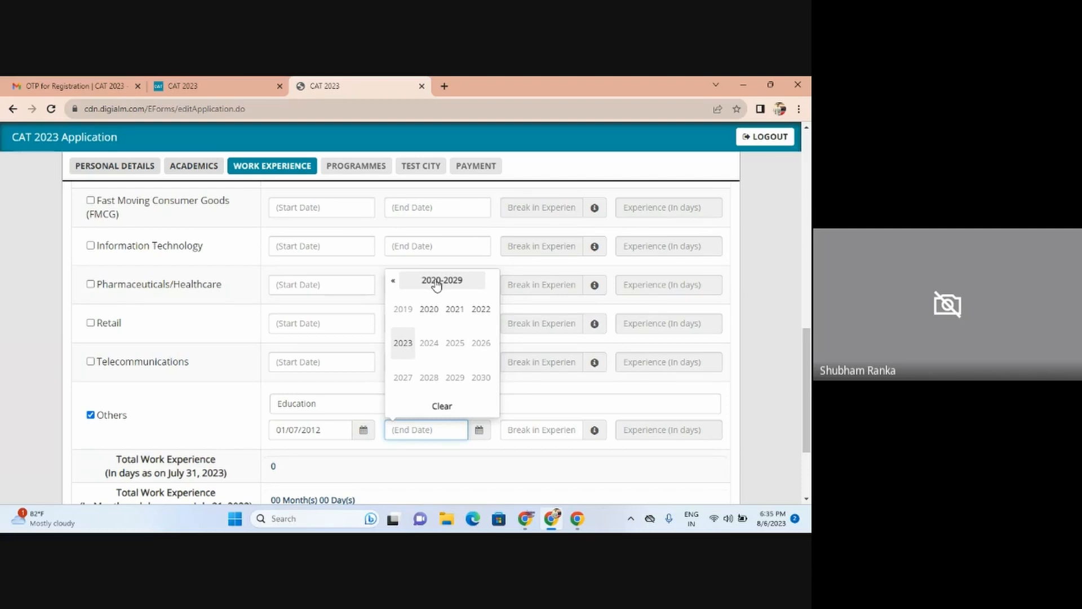
click(393, 281)
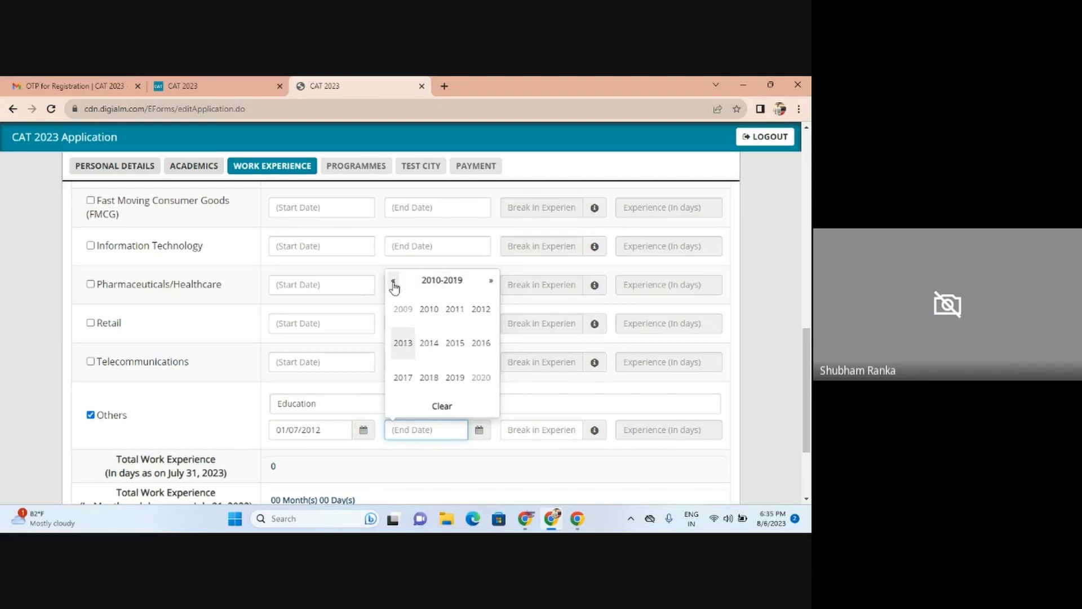
click(424, 350)
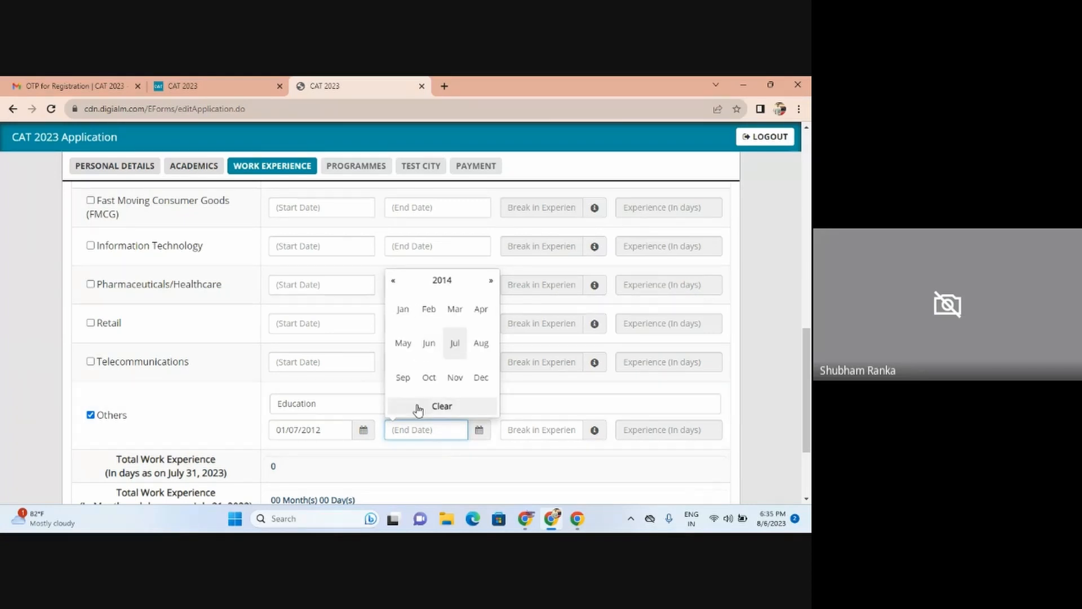
click(428, 345)
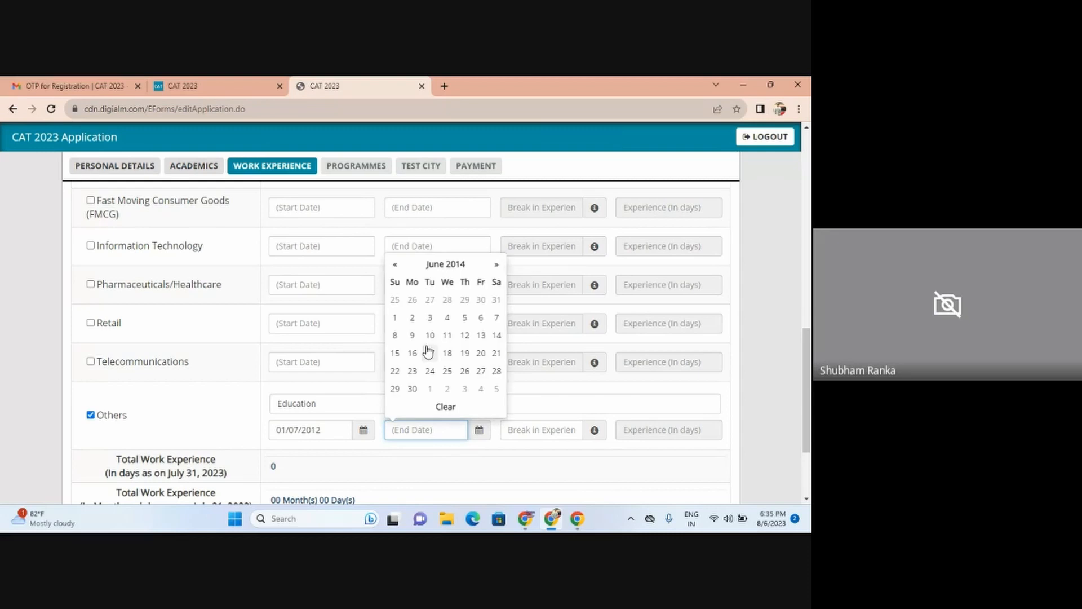
click(412, 388)
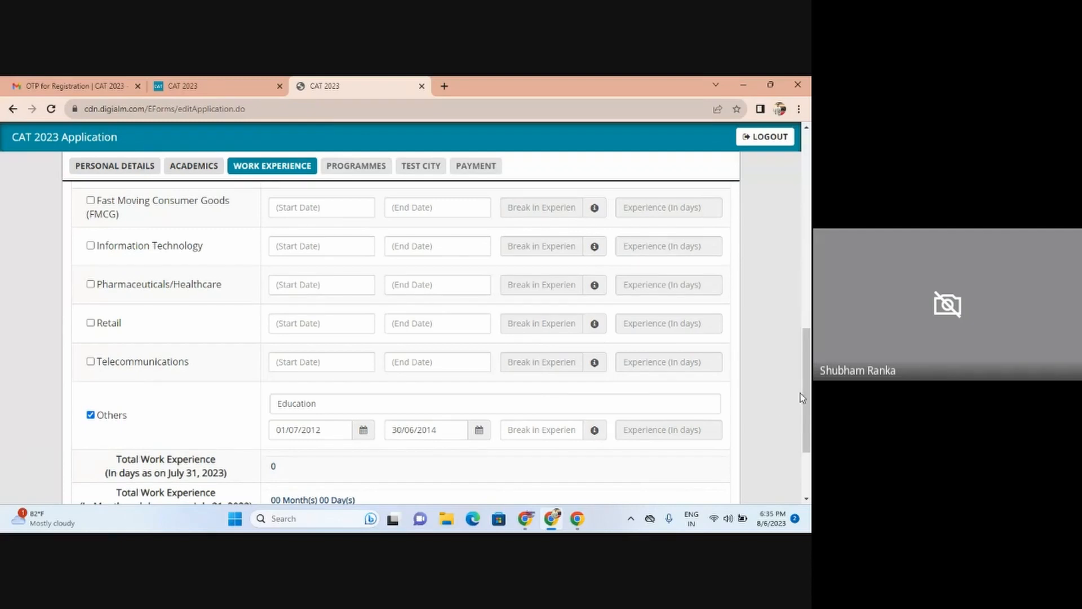
Step: Enter 0 as the break in experience for the Others industry
drag(811, 395, 810, 424)
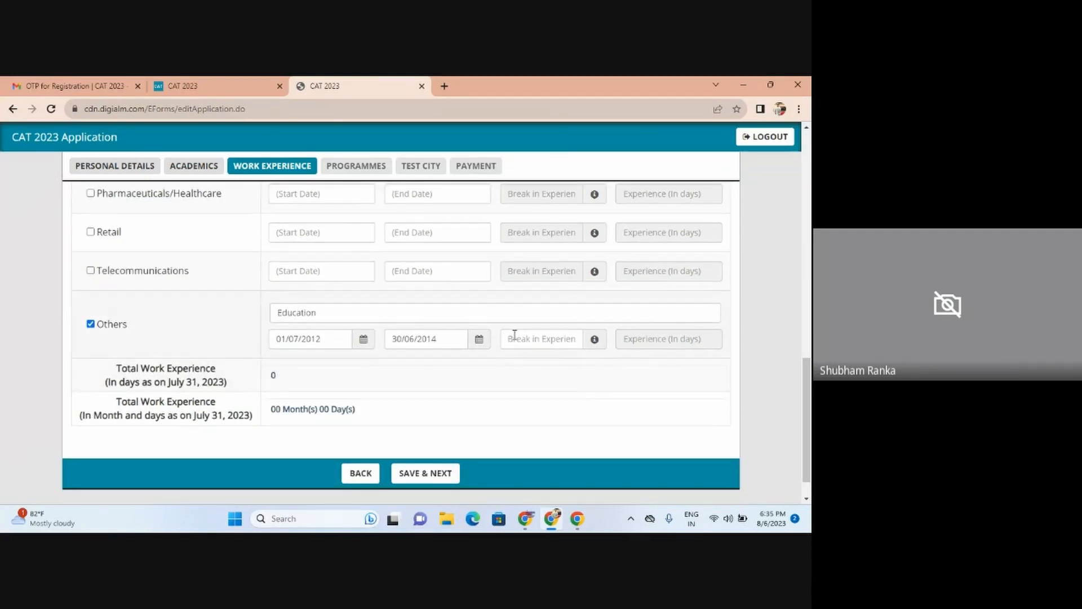
right_click(673, 373)
key(Escape)
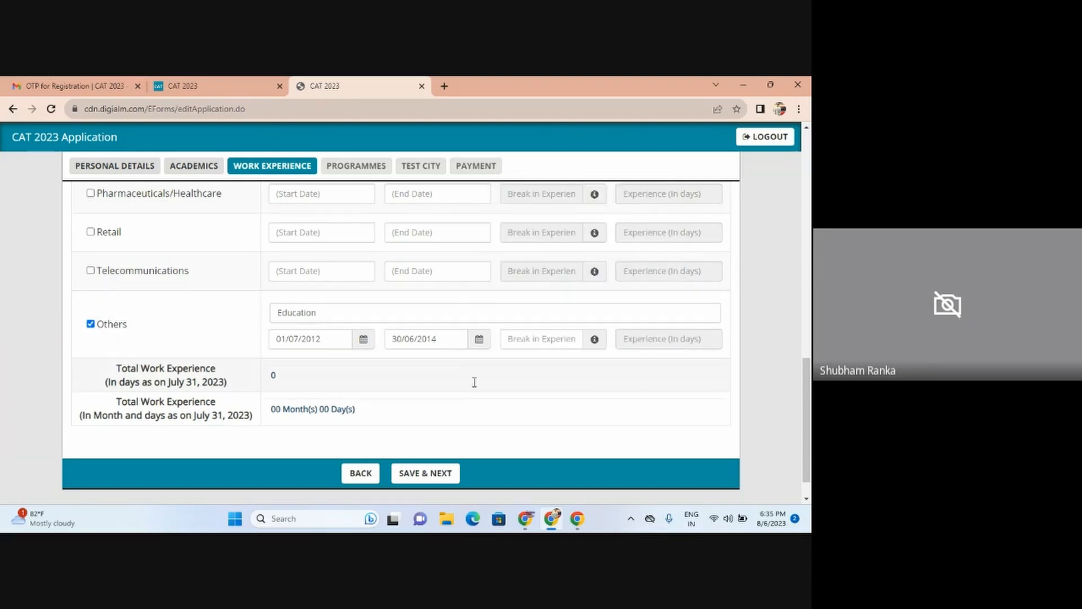
click(533, 333)
text(0)
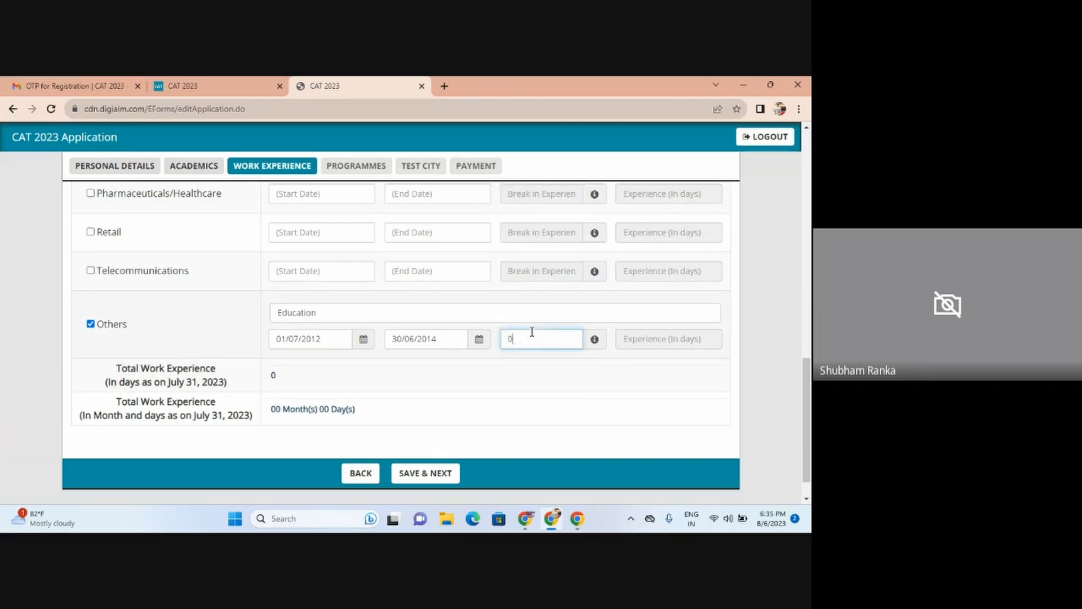
right_click(599, 439)
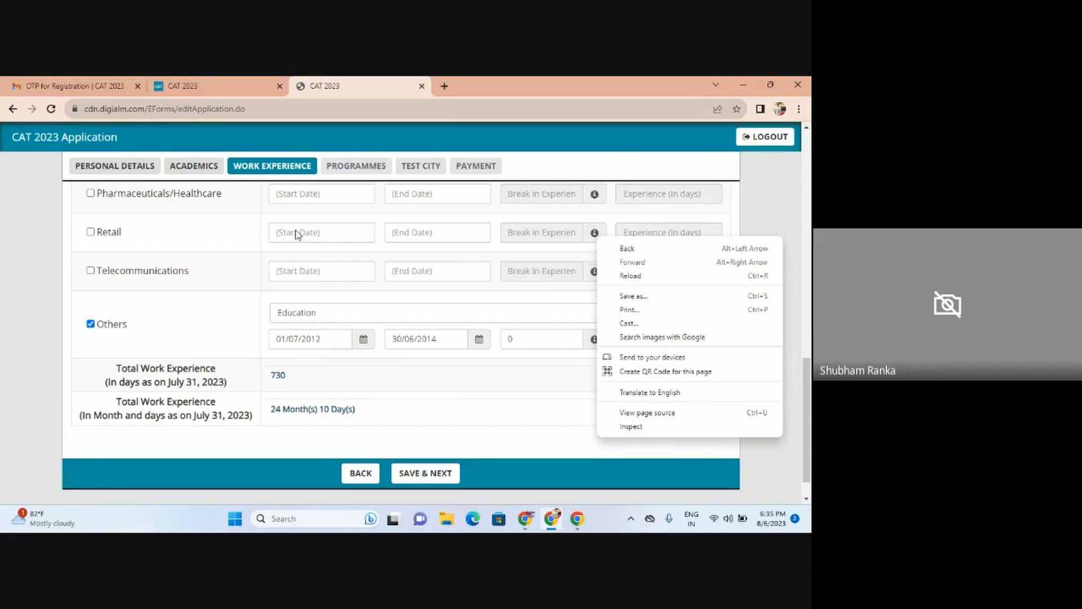
Step: Leave Retail unticked and change the Others end date to 31/07/2023
click(90, 232)
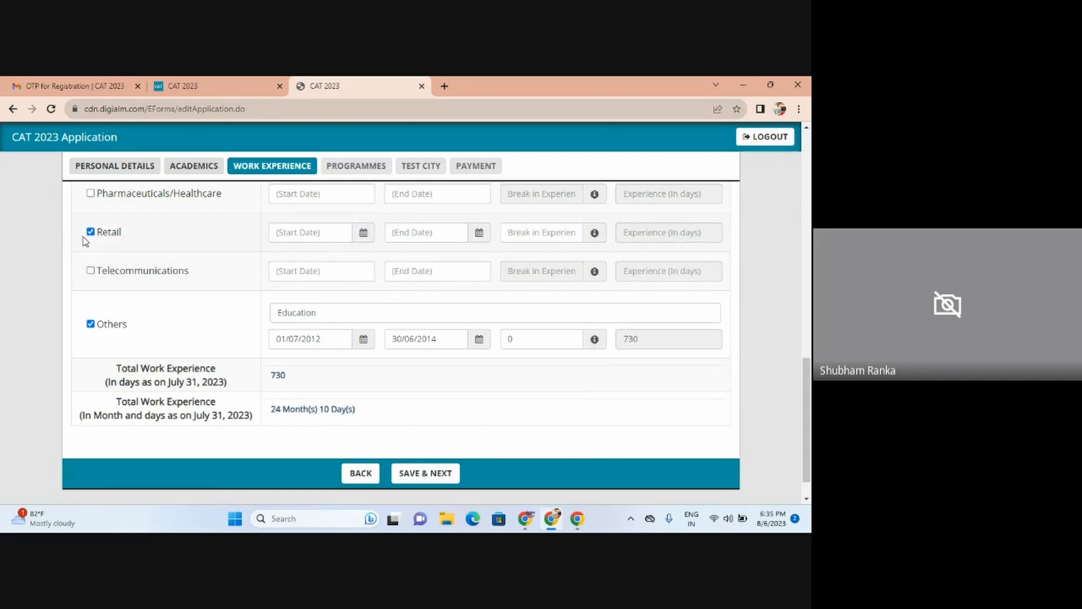
click(90, 232)
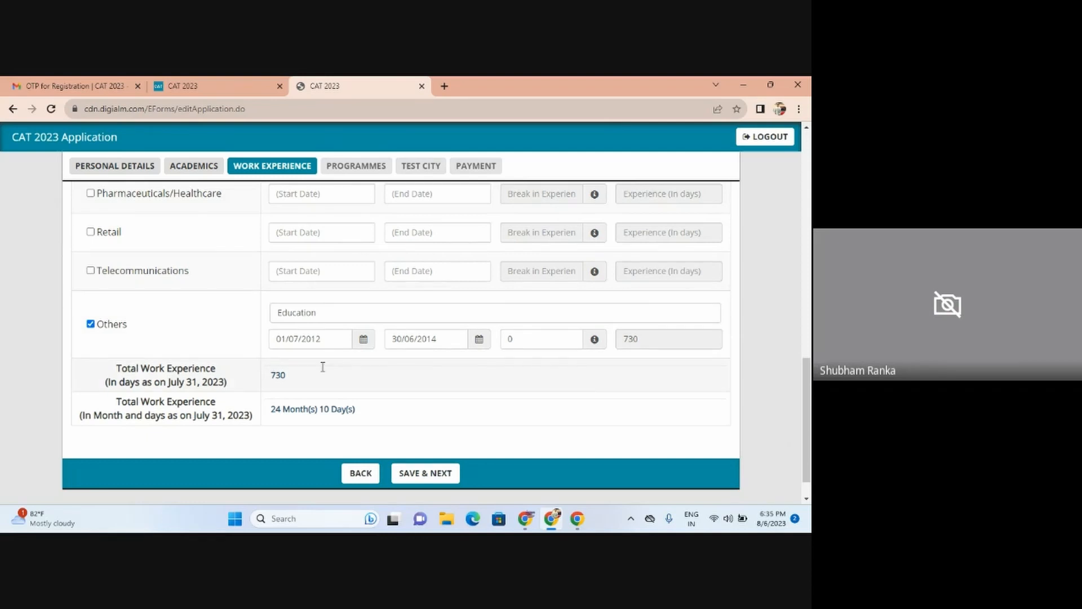
click(448, 344)
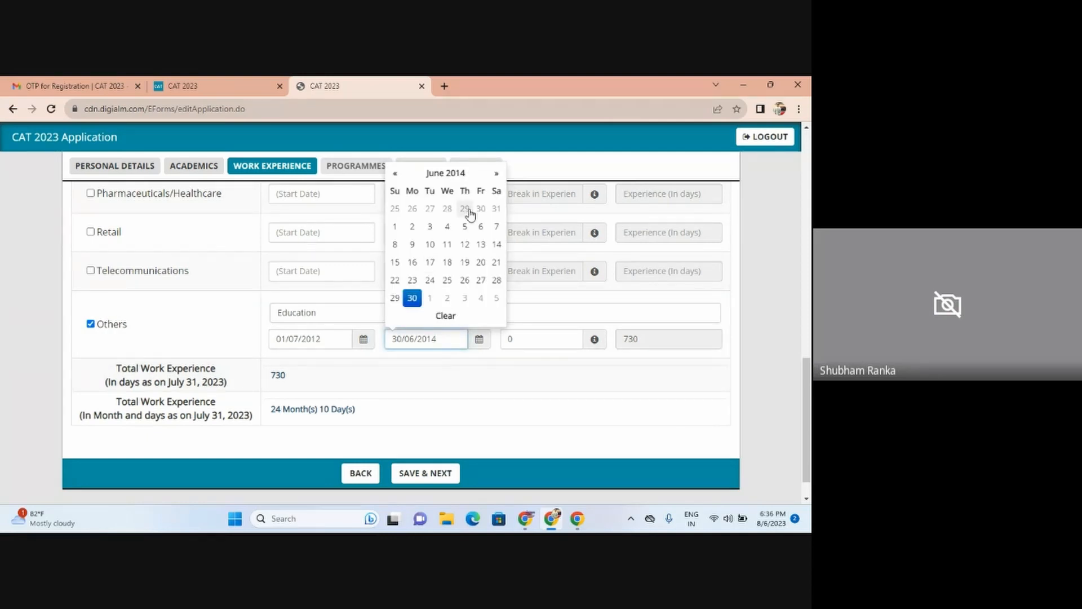
click(454, 173)
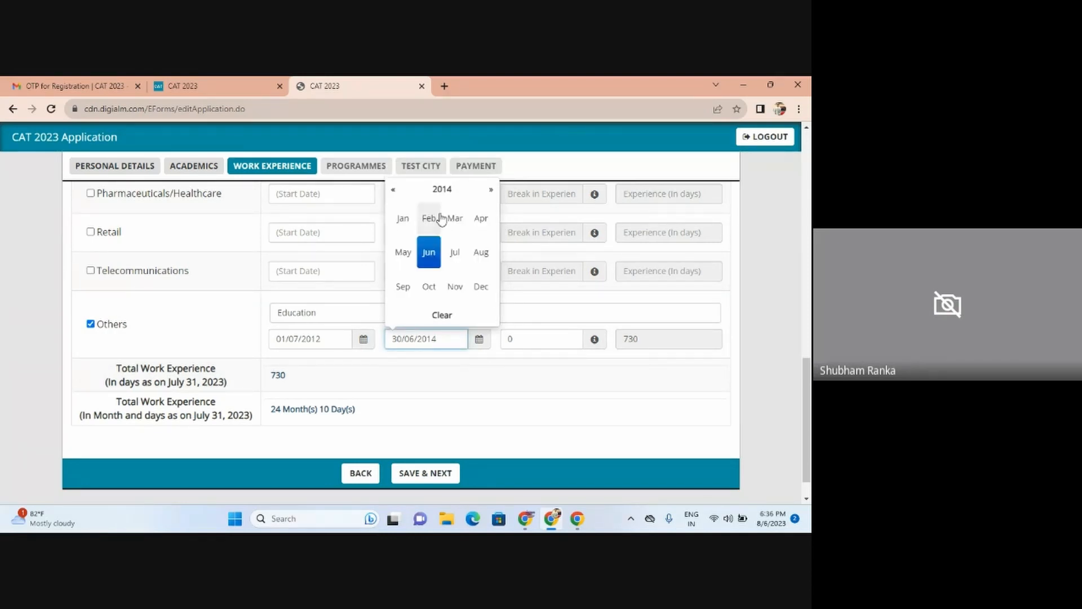
click(445, 195)
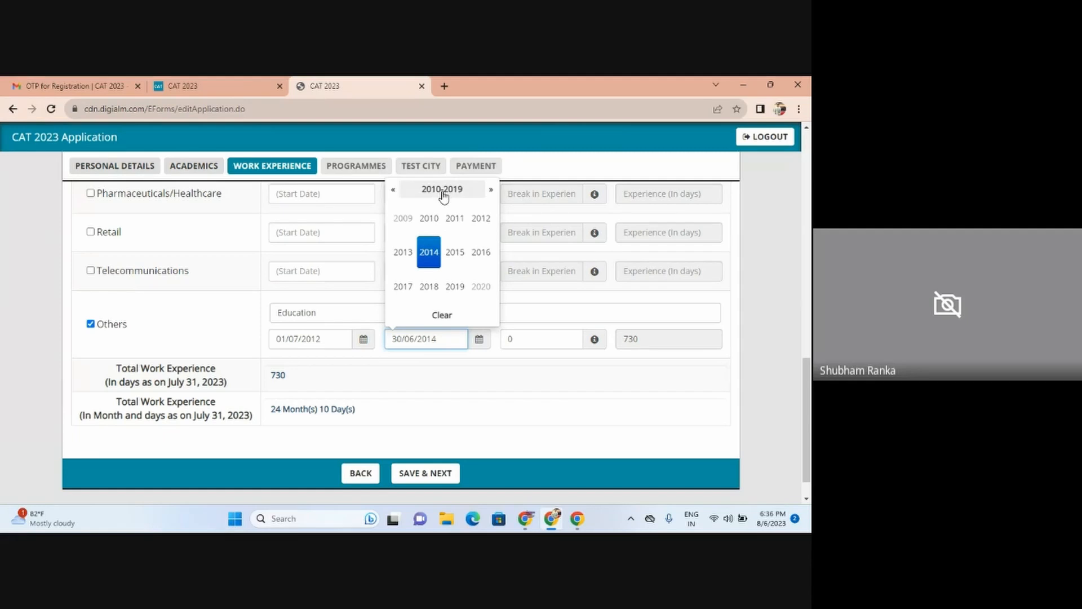
click(490, 190)
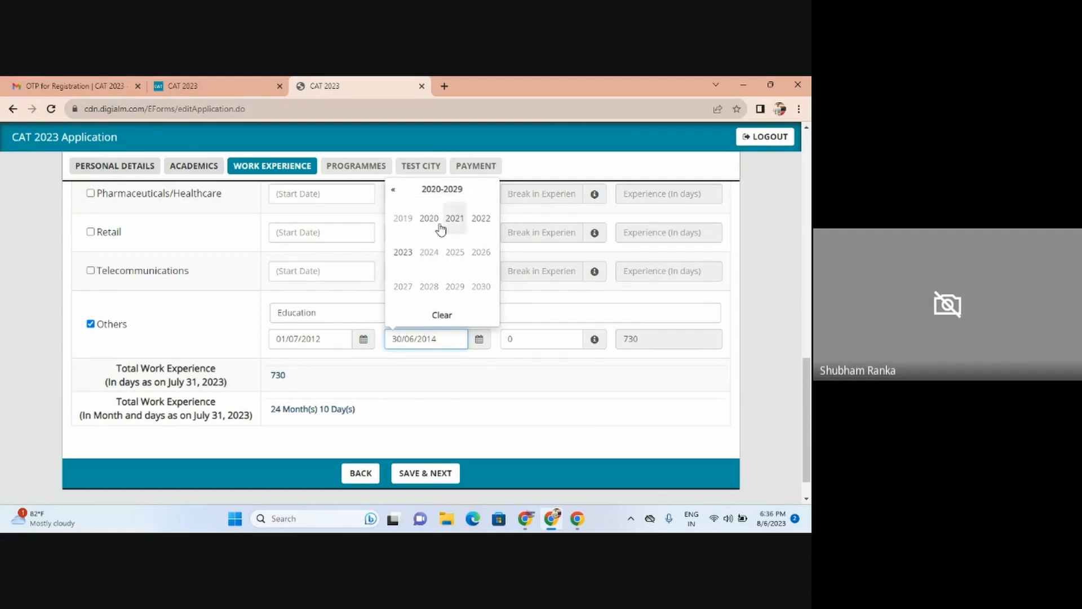
click(401, 253)
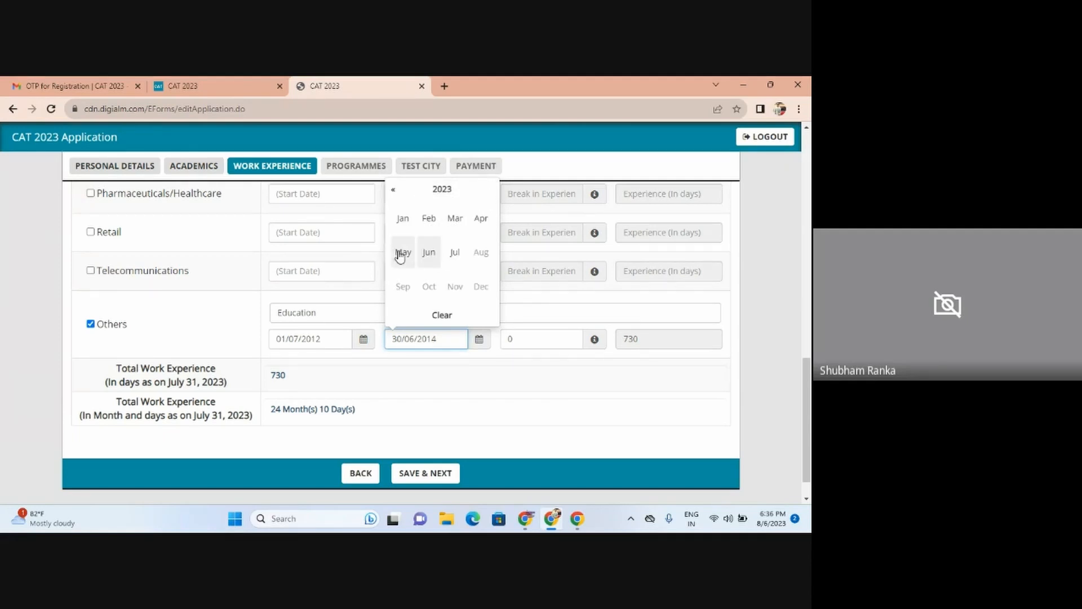
click(454, 255)
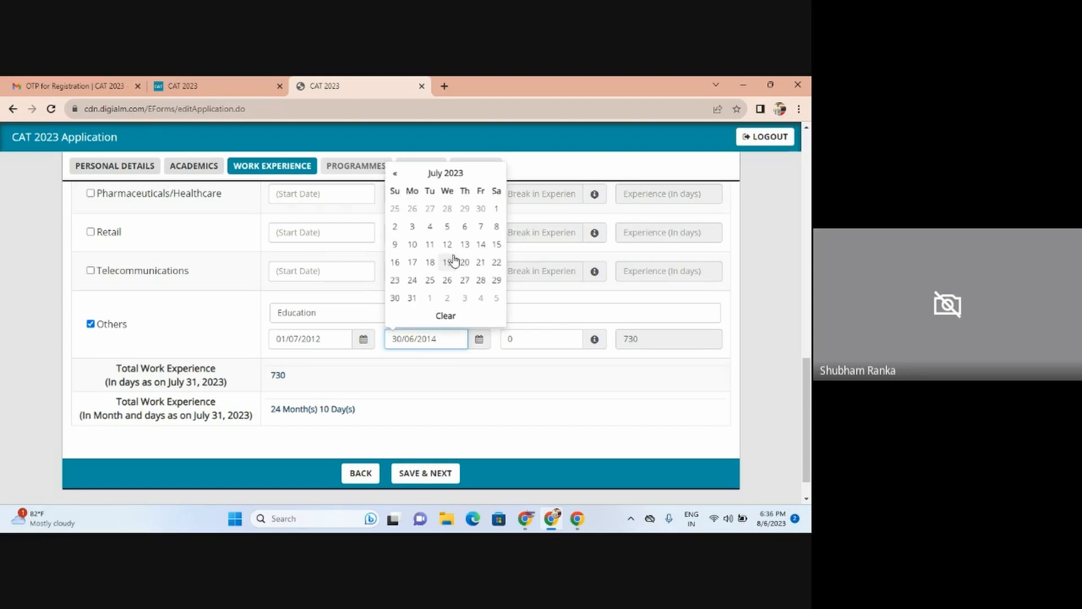
click(411, 298)
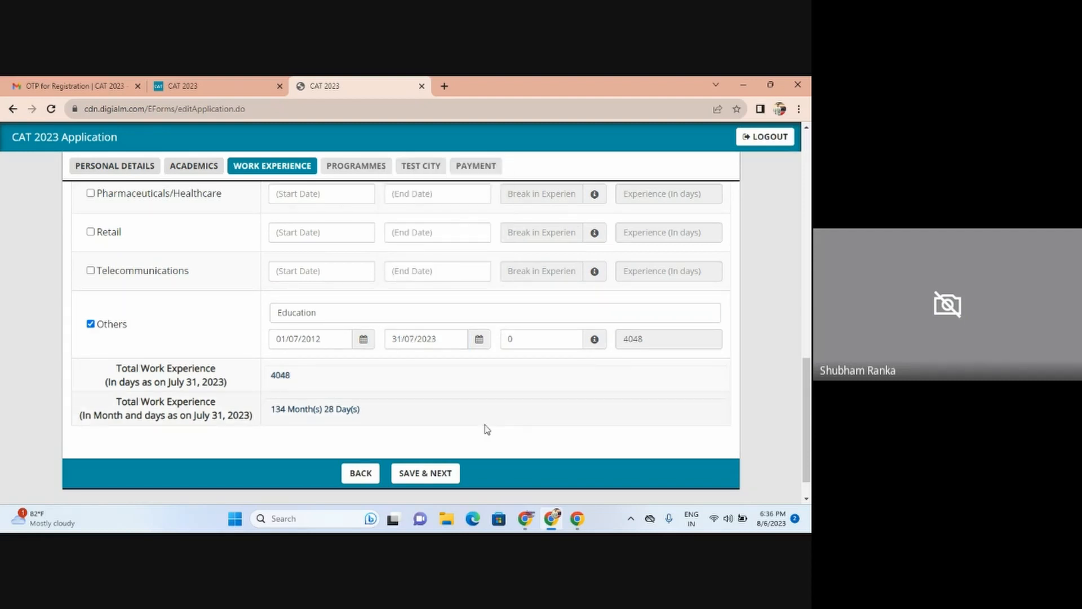
Step: Save the Work Experience details, now totalling 4048 days
scroll(811, 402, down, 1)
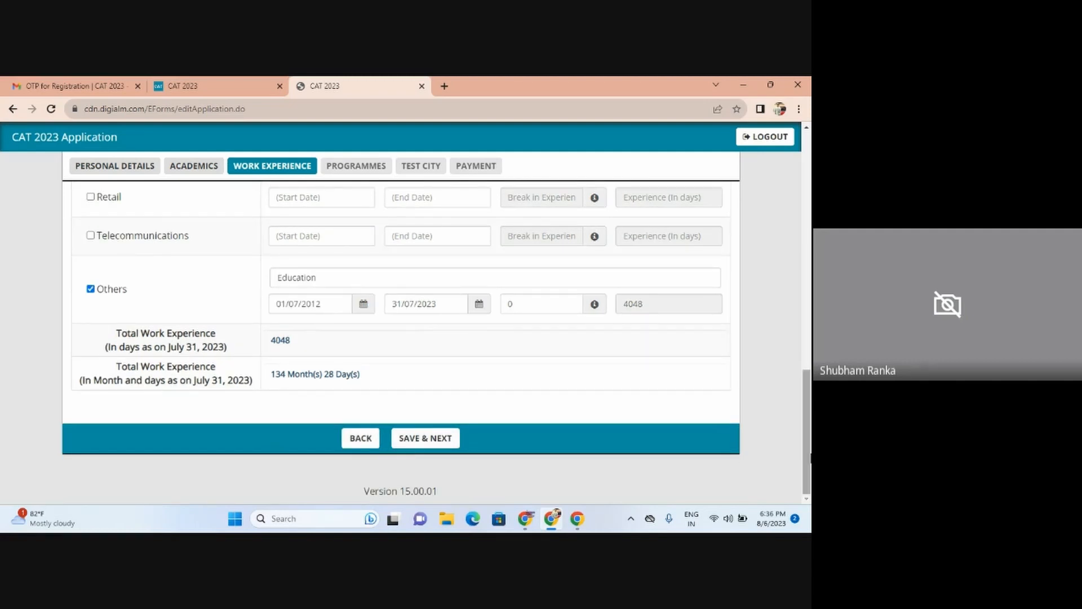
scroll(810, 394, up, 6)
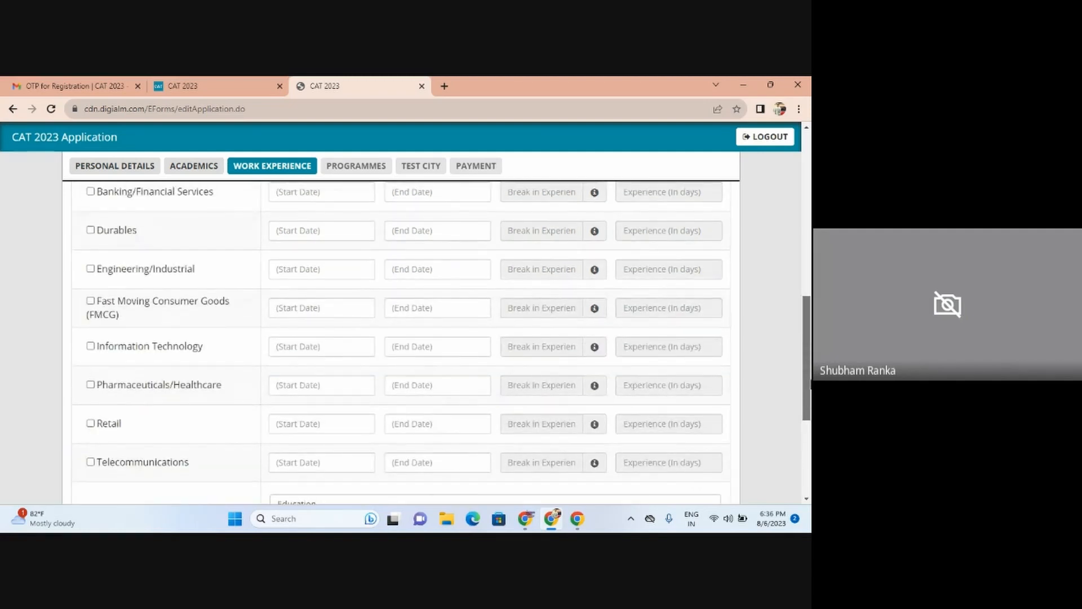
mouse_move(811, 385)
mouse_down()
mouse_move(811, 346)
mouse_move(811, 367)
mouse_up()
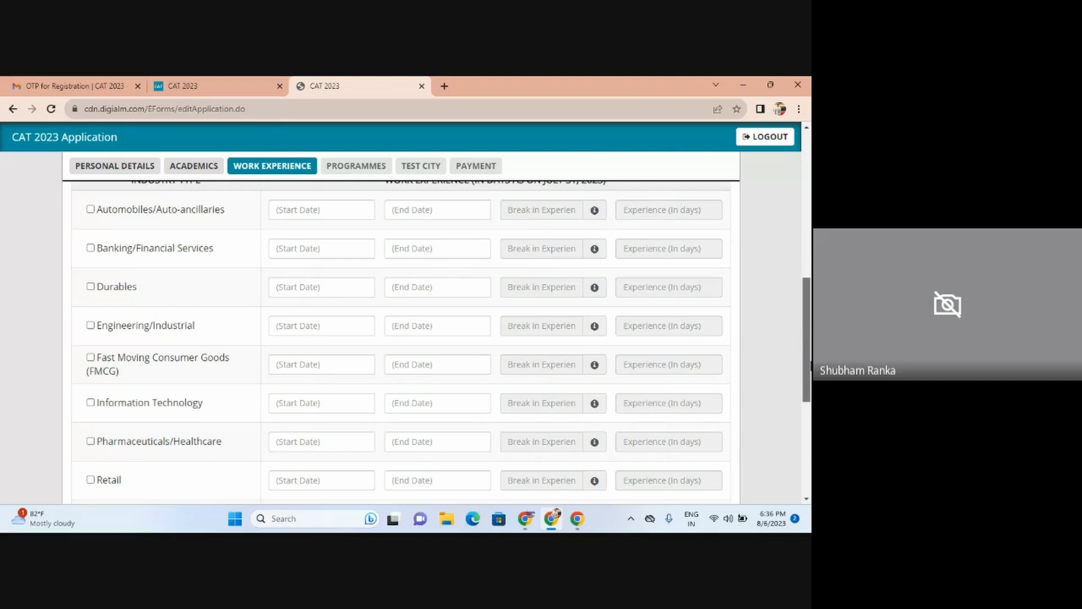
drag(811, 367, 811, 451)
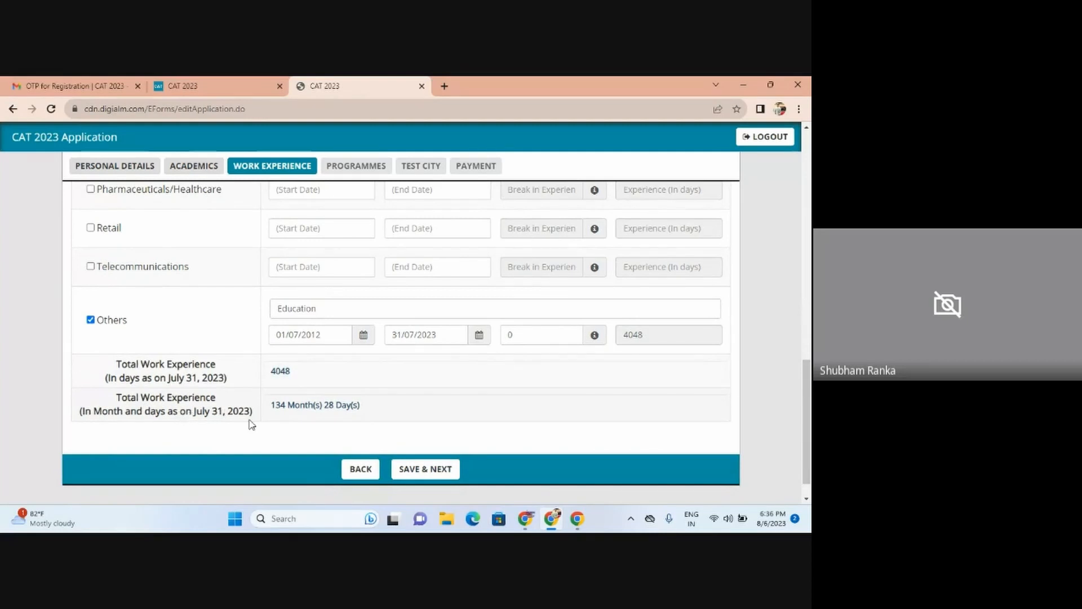
click(426, 474)
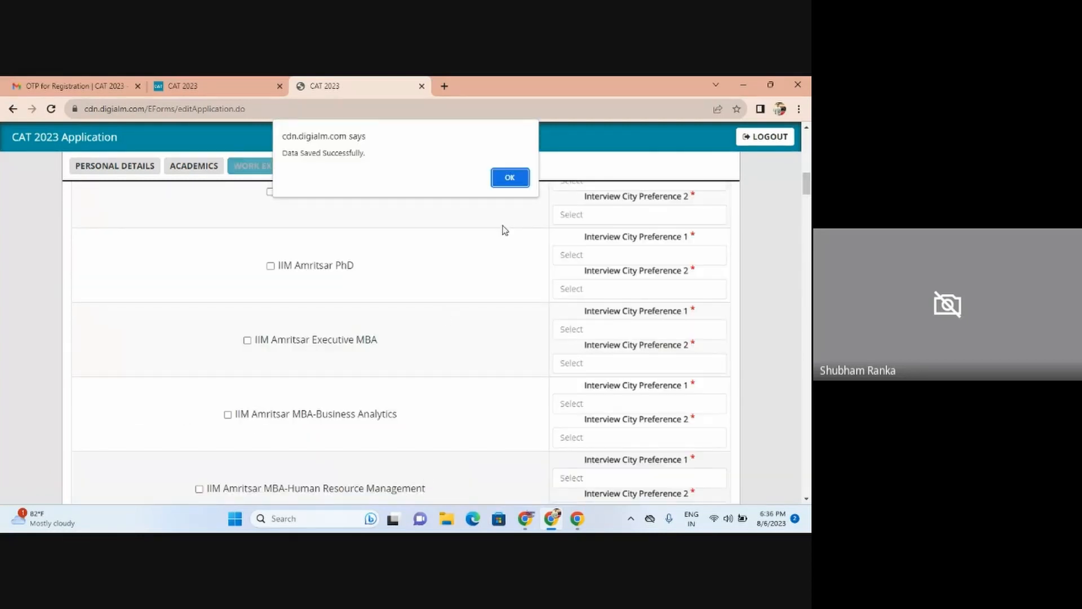
Step: Dismiss the Data Saved alert and scroll to the Programmes table listing IIM Ahmedabad PGP, PGP-FABM, ePGD-ABA
click(510, 178)
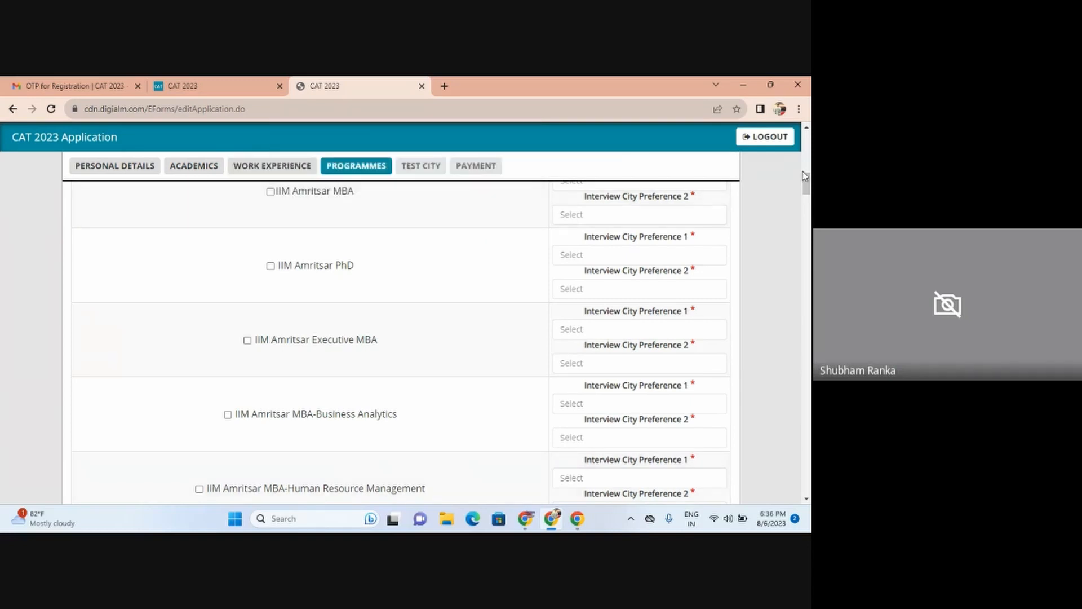
scroll(401, 339, up, 10)
drag(811, 161, 810, 150)
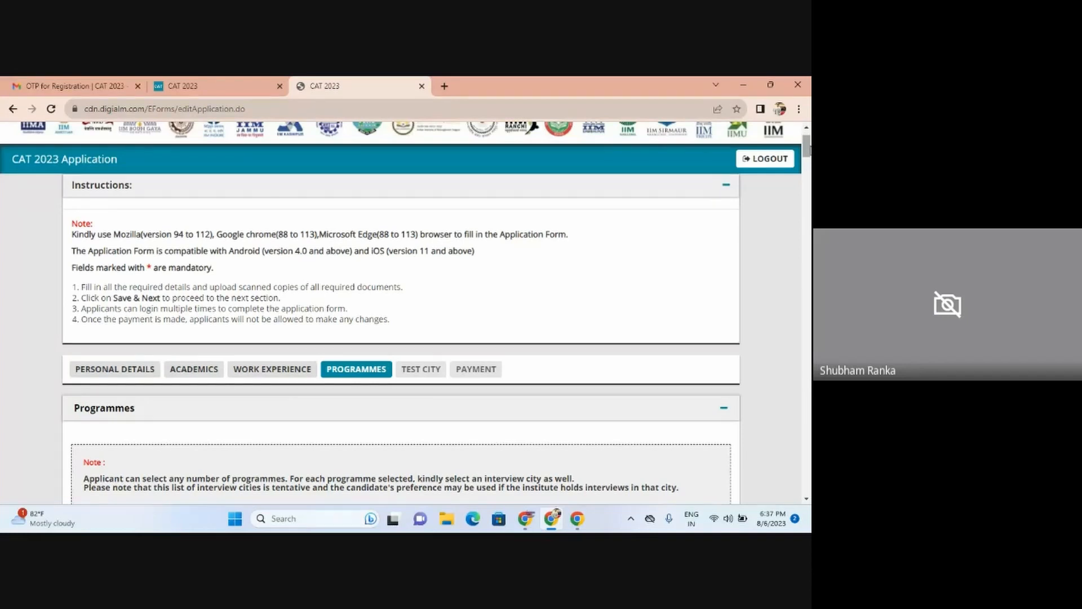
mouse_move(808, 151)
mouse_down()
mouse_move(809, 135)
mouse_move(808, 163)
mouse_up()
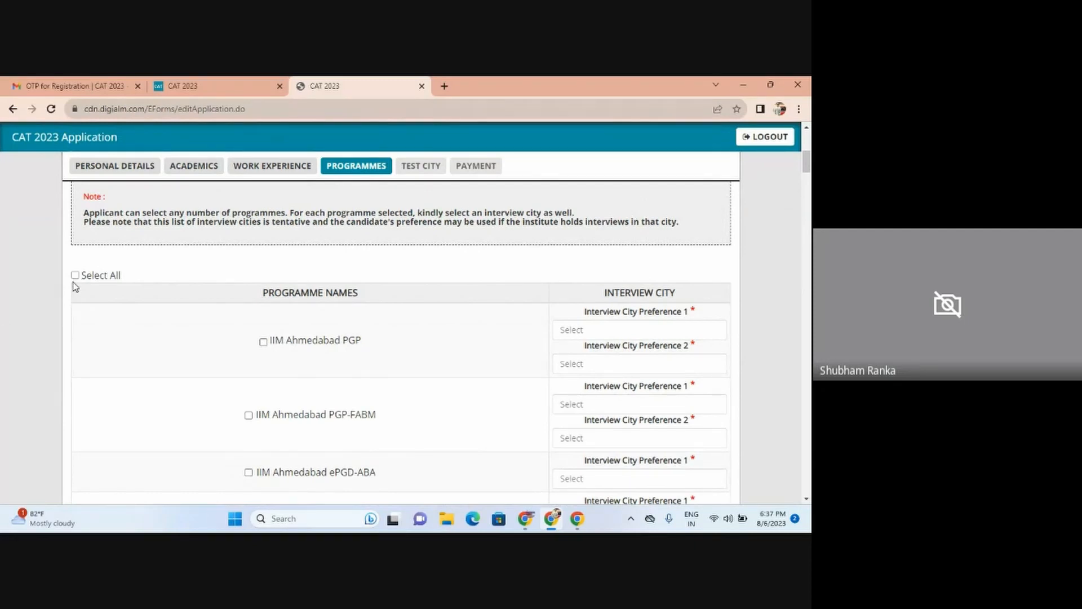
Step: Use Select All so every programme, from IIM Ahmedabad PGP to Doctoral Programme, is ticked
click(73, 276)
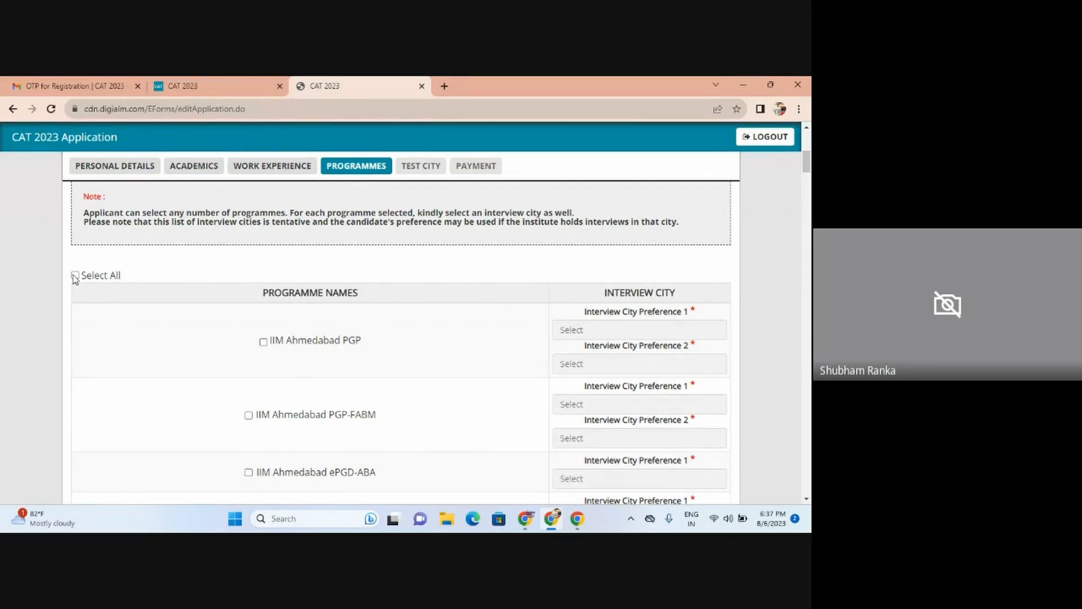
click(76, 277)
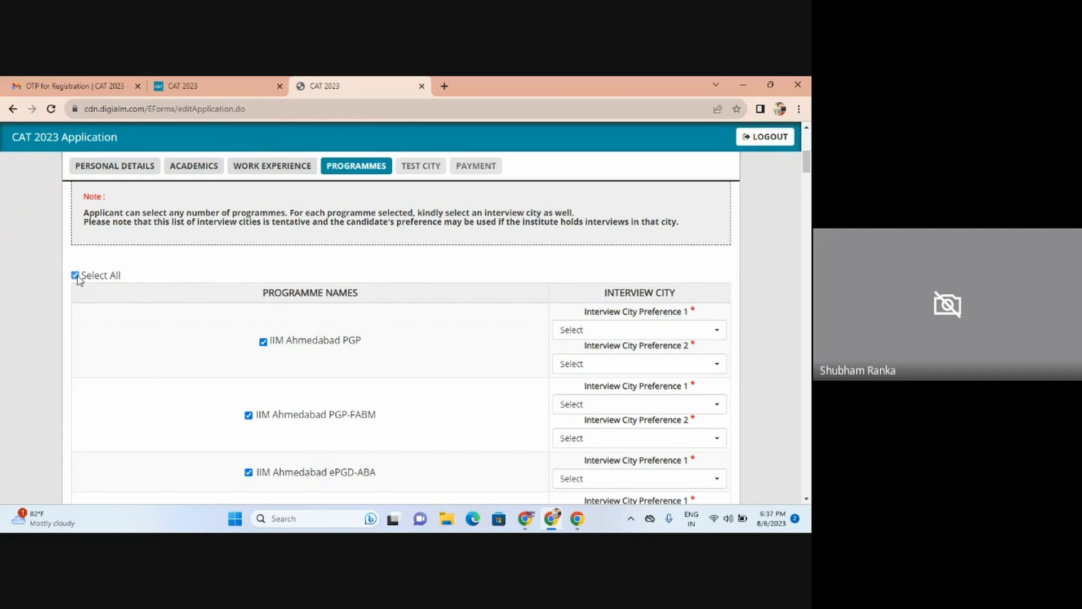
click(76, 277)
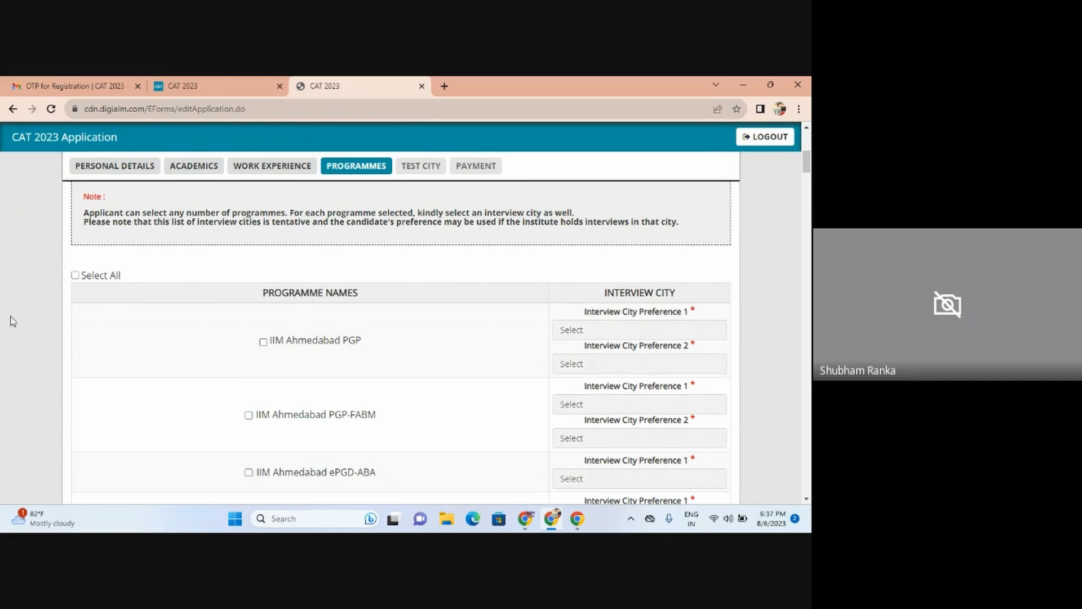
click(75, 276)
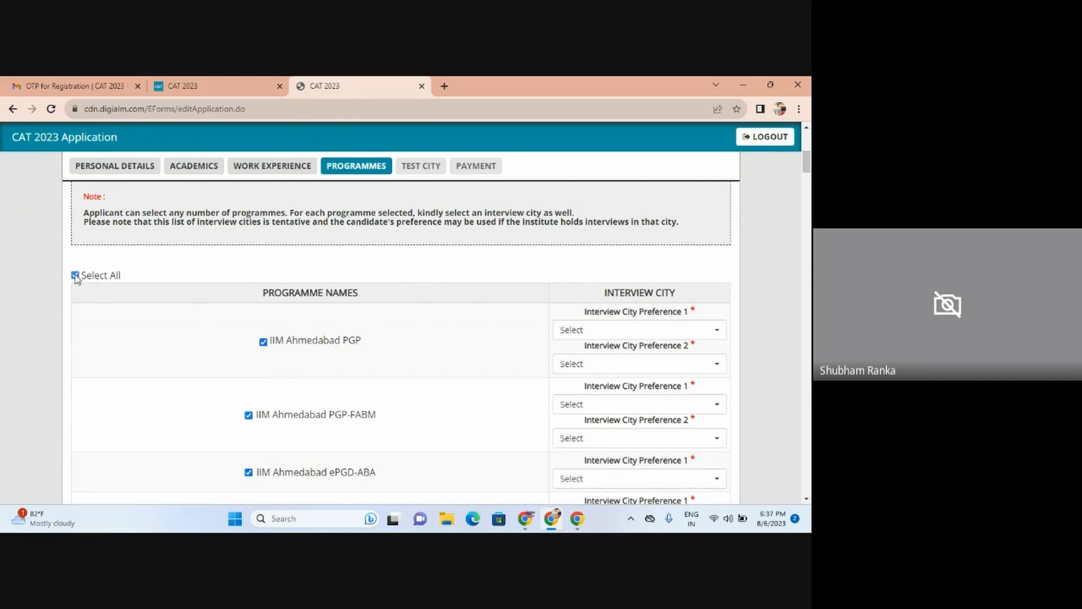
click(75, 276)
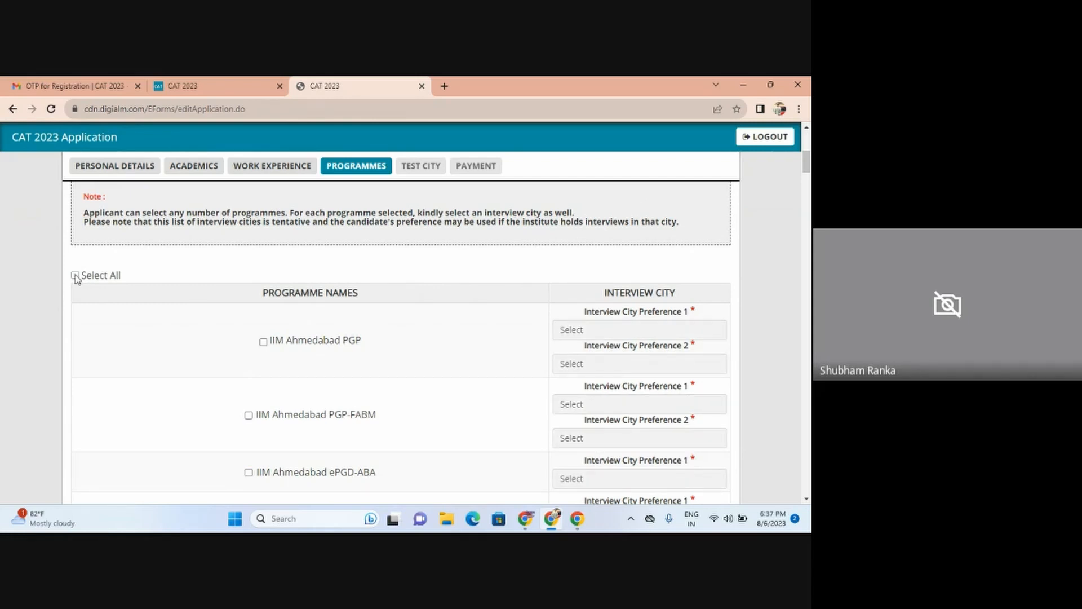
click(76, 277)
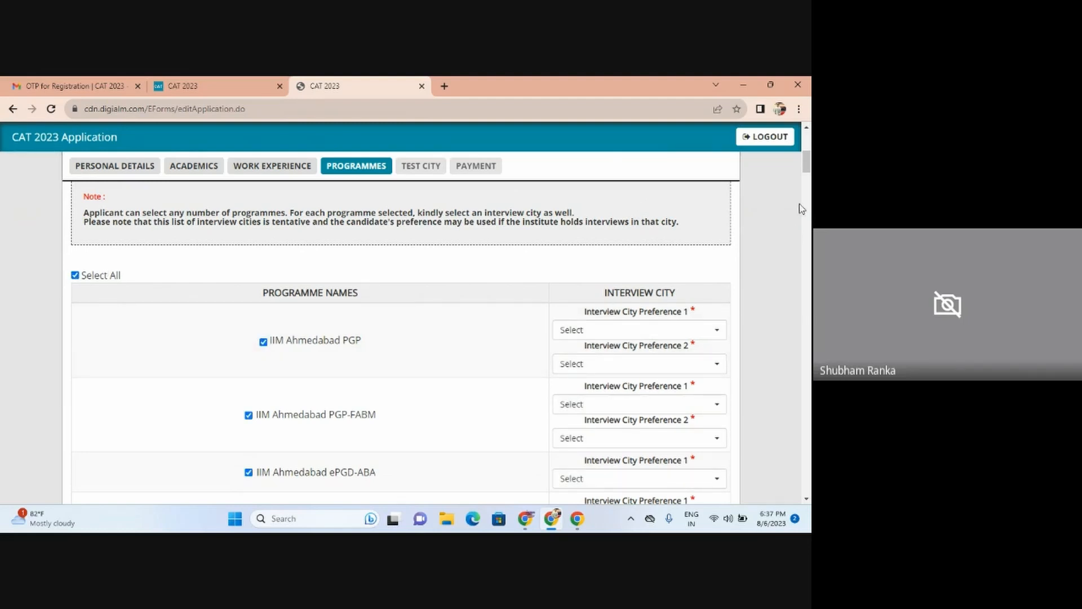
drag(807, 163, 809, 178)
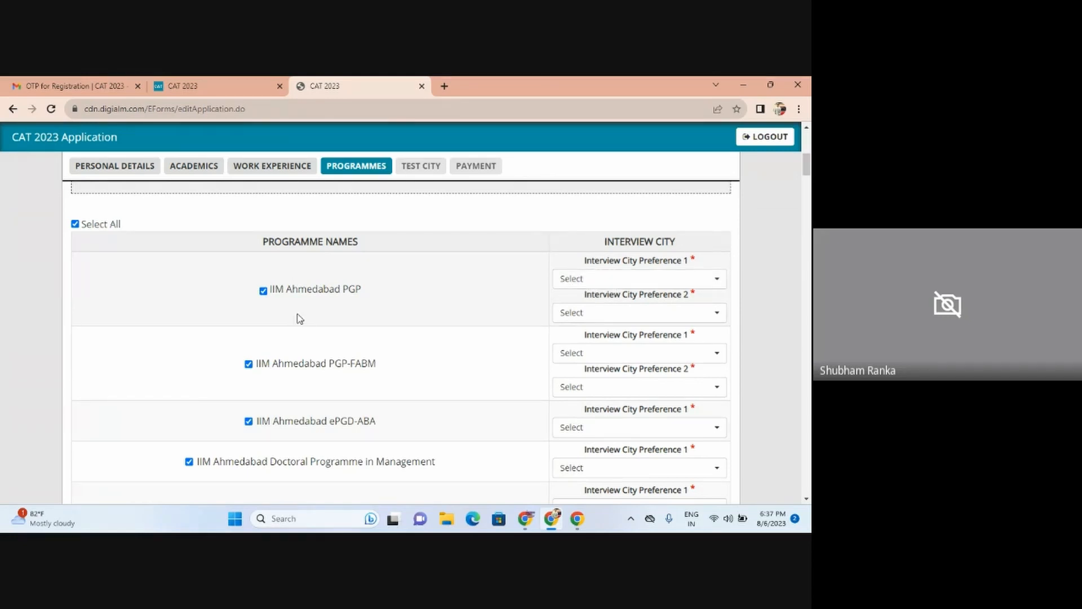
Step: Give IIM Ahmedabad PGP Mumbai as interview city preference 1 and Delhi as preference 2
click(573, 282)
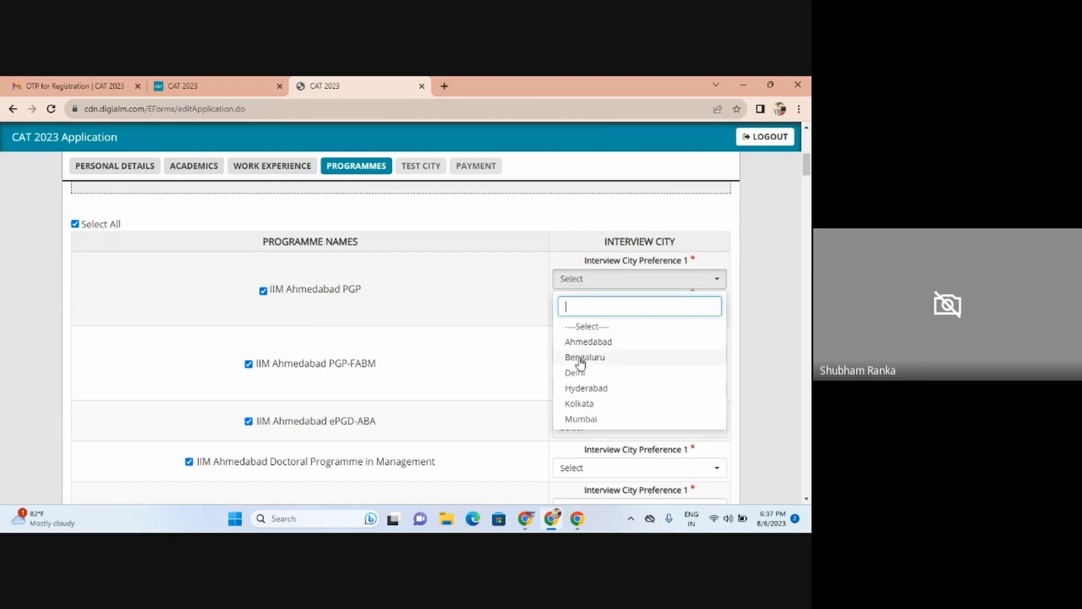
click(586, 417)
click(610, 315)
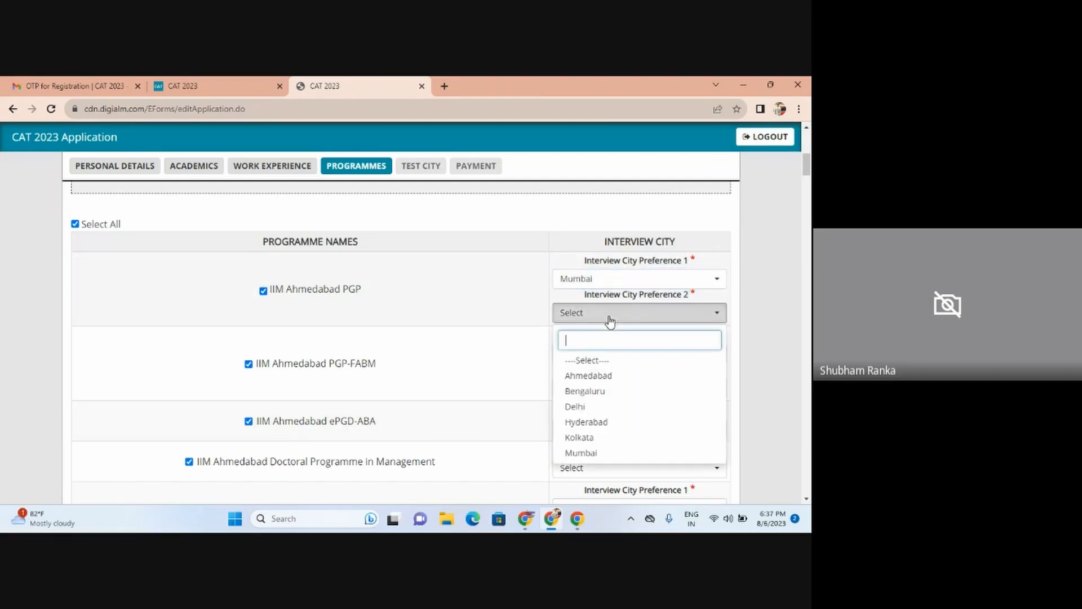
click(602, 412)
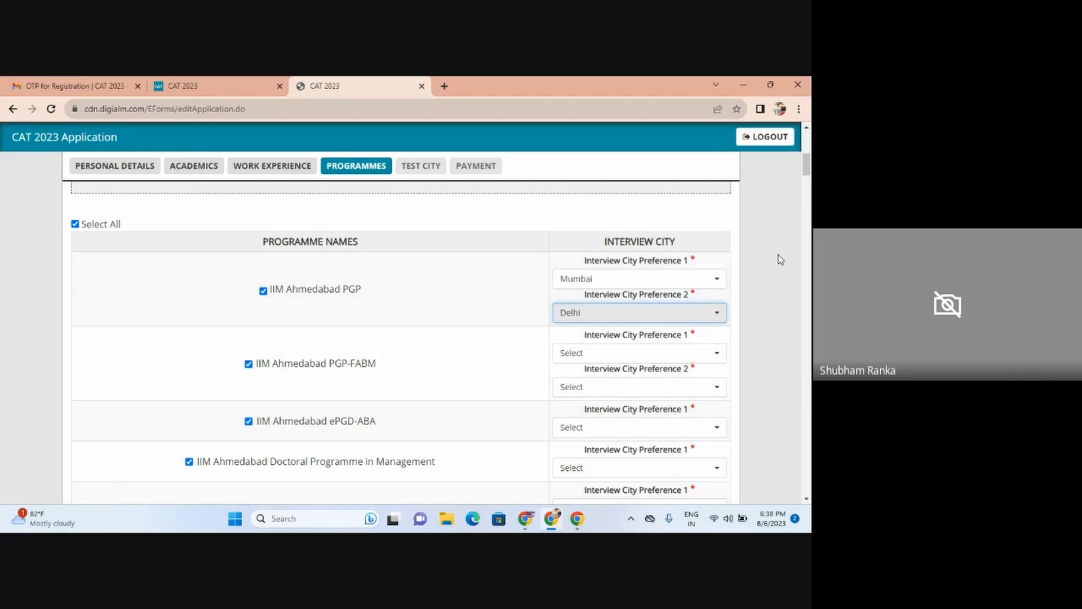
mouse_move(807, 173)
mouse_down()
mouse_move(809, 491)
mouse_move(809, 151)
mouse_move(809, 171)
mouse_up()
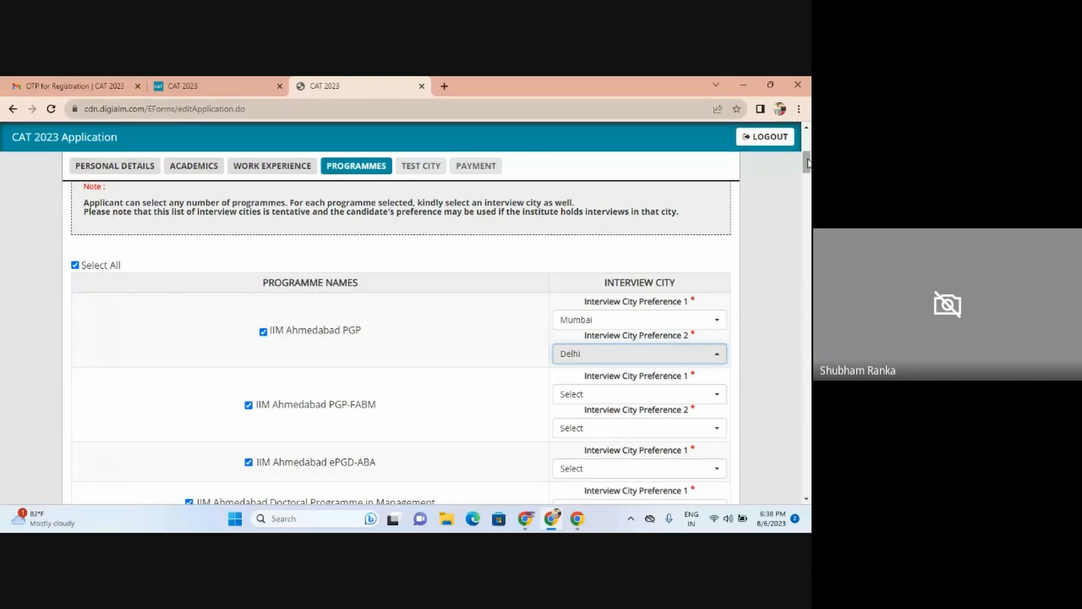
Step: Untick IIM Ahmedabad ePGD-ABA and Doctoral Programme plus the five IIM Amritsar programmes
drag(808, 165, 809, 177)
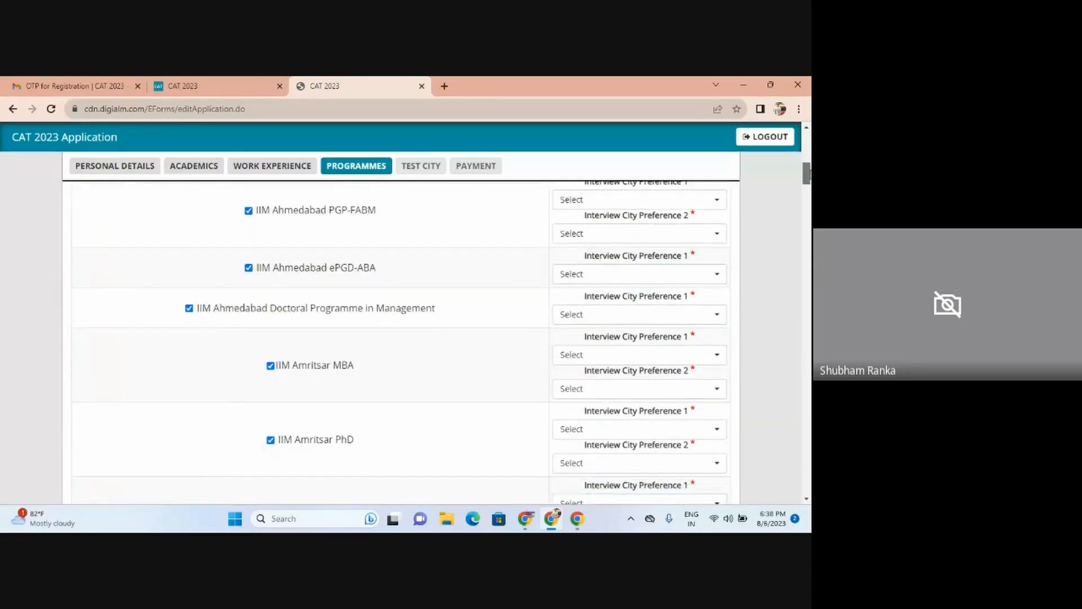
click(248, 270)
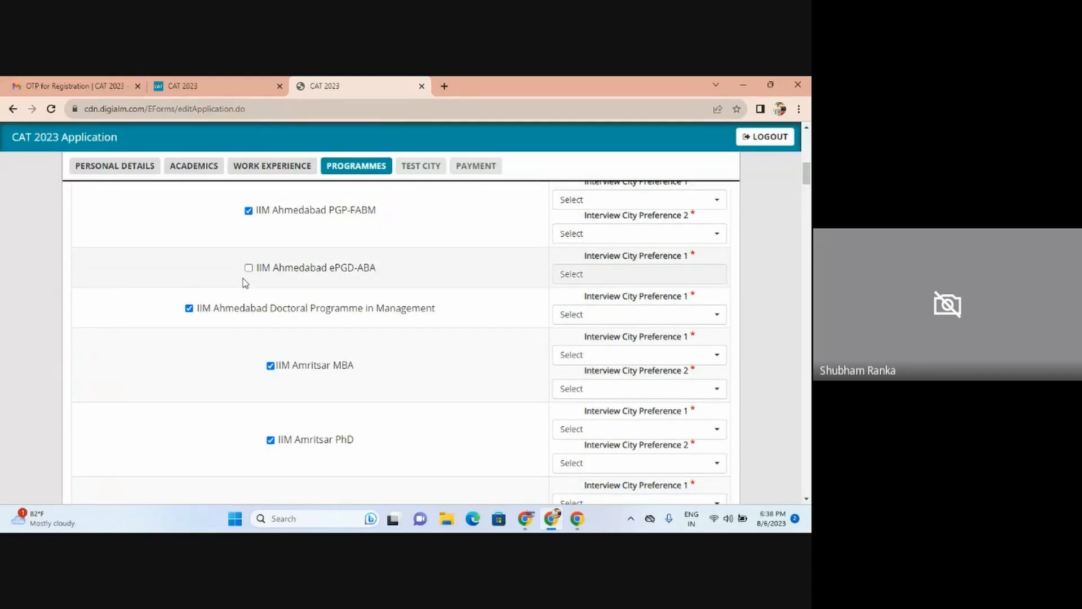
click(189, 311)
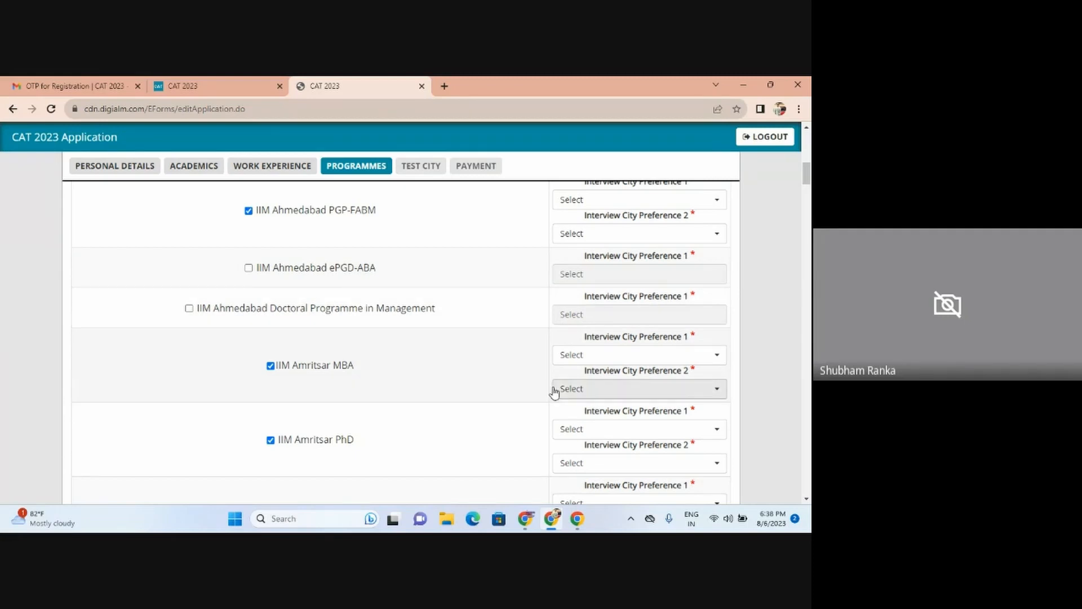
click(270, 366)
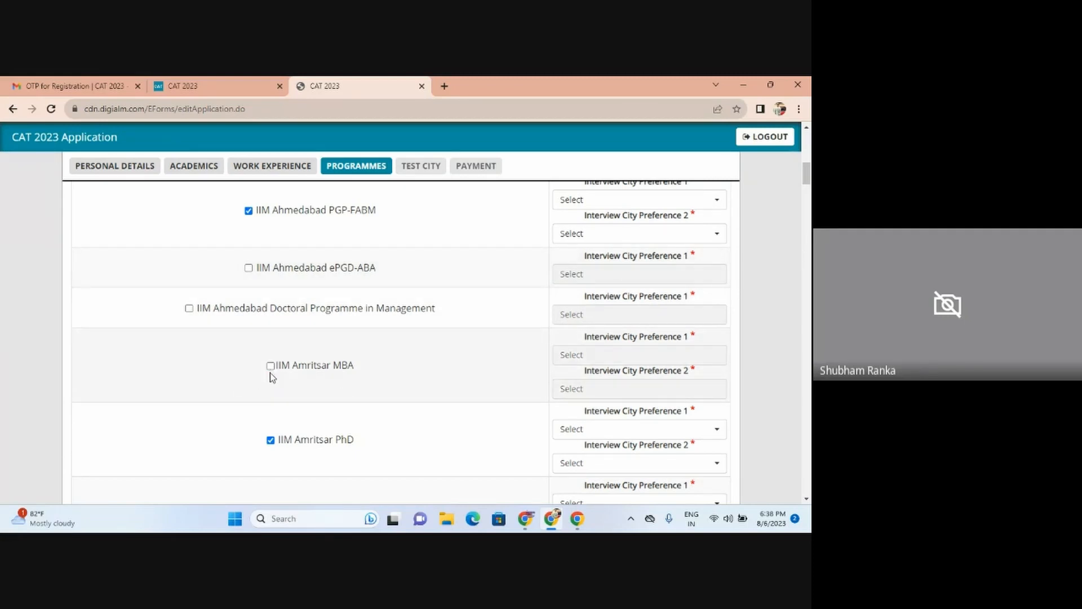
click(271, 440)
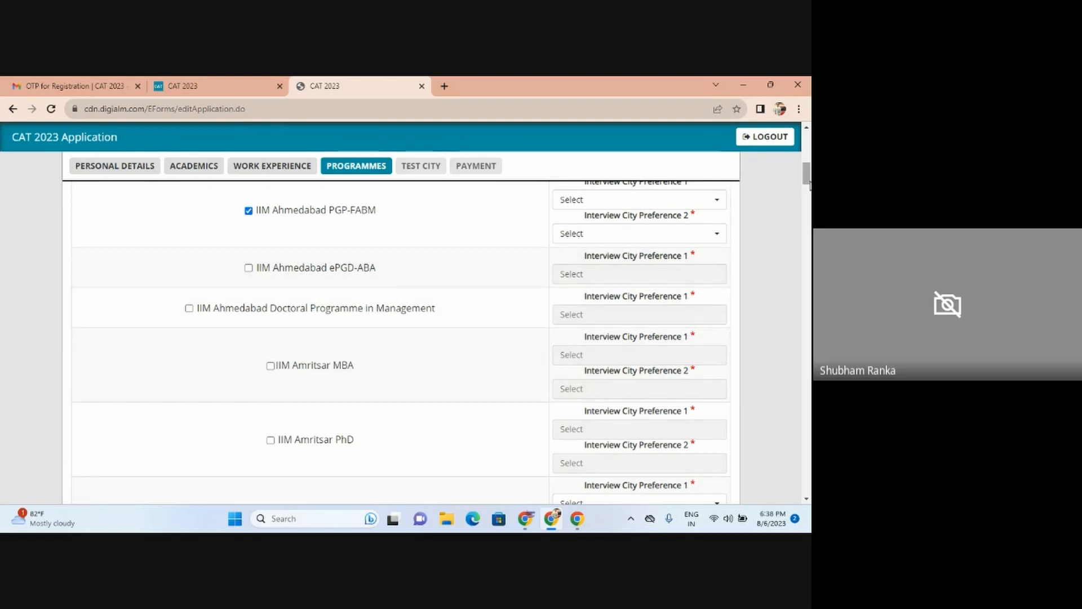
scroll(807, 181, down, 4)
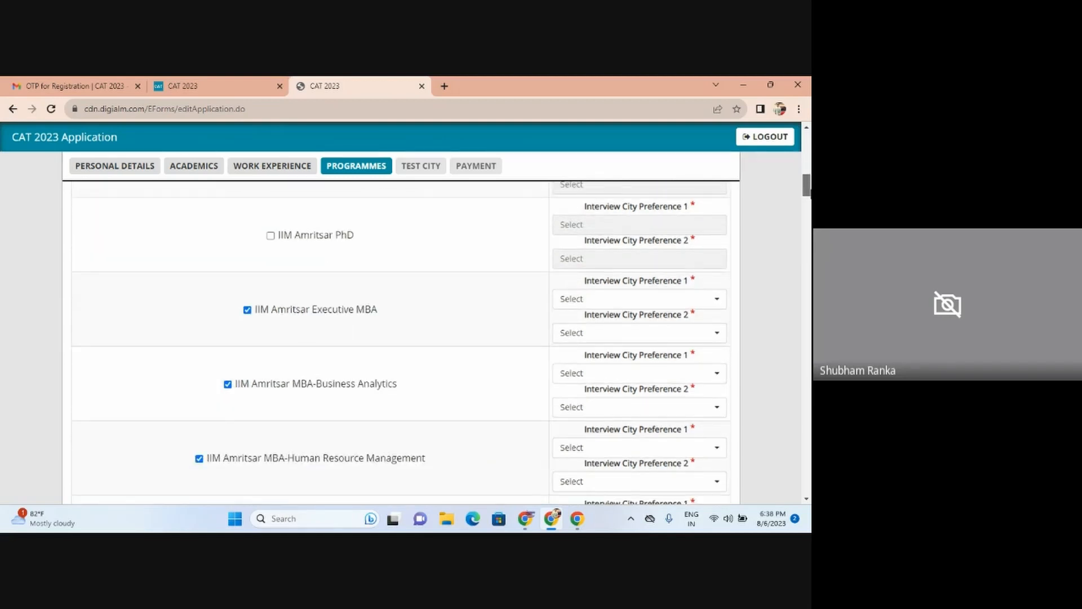
click(247, 310)
click(228, 386)
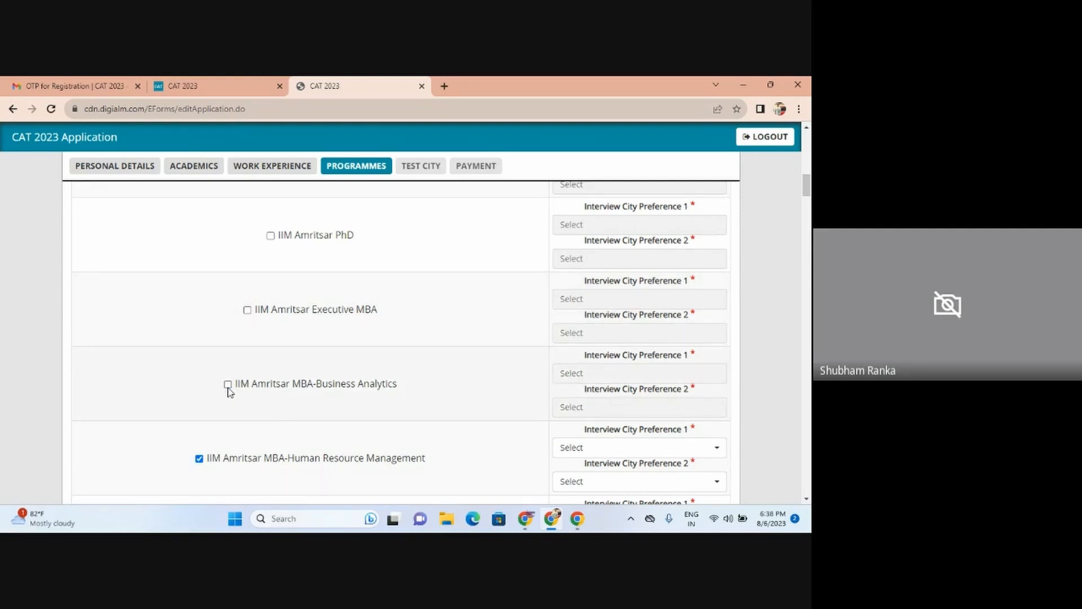
click(200, 459)
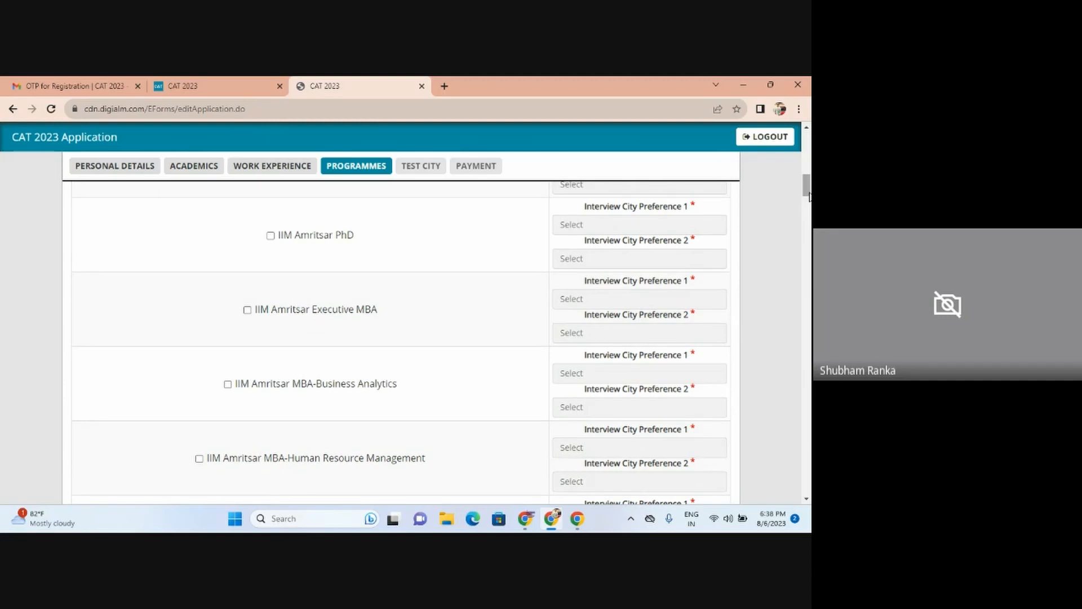
Step: Untick IIM Bangalore PhD and the three Bodh Gaya programmes: Digital Business, Healthcare Management, PhD
scroll(809, 195, down, 5)
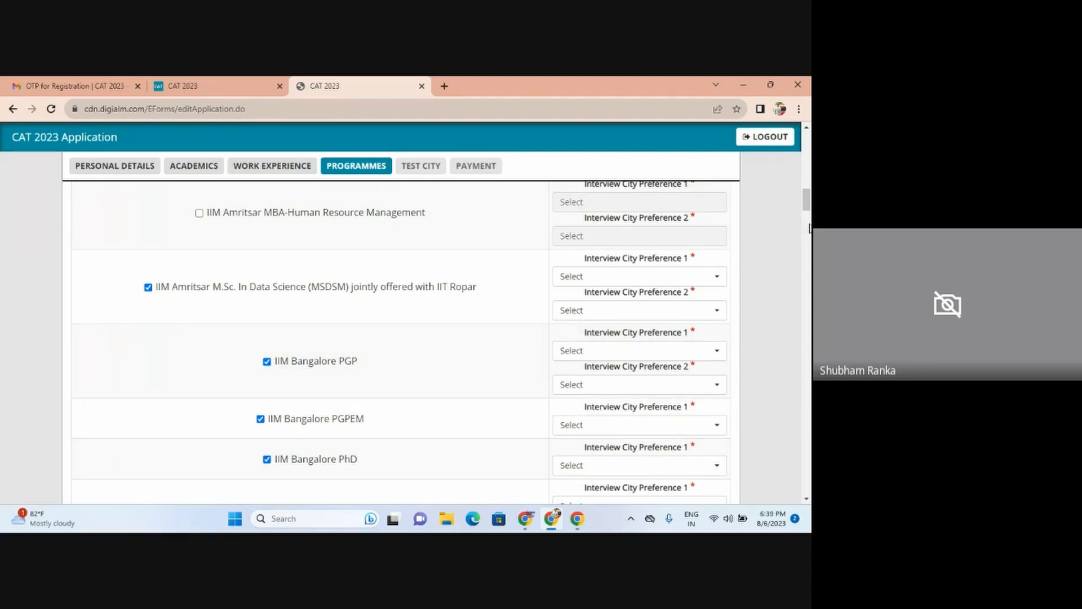
drag(809, 203, 809, 213)
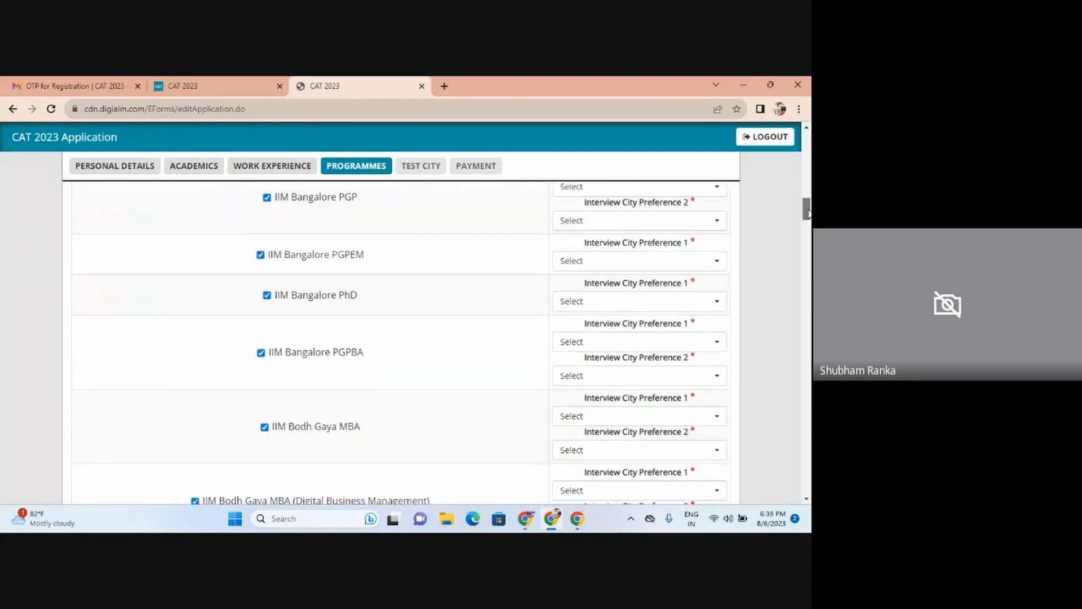
click(267, 296)
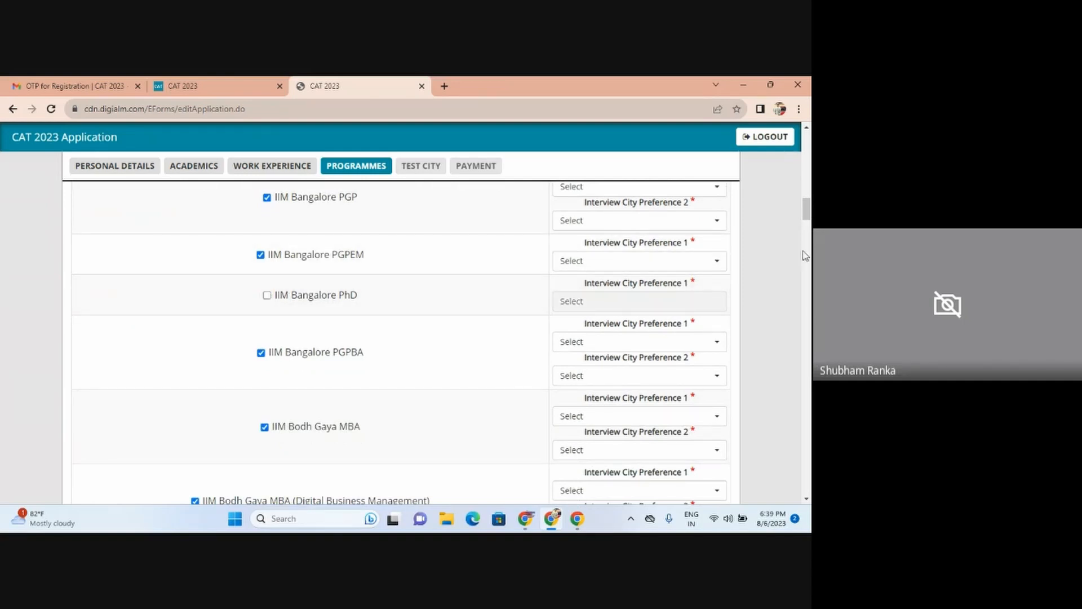
drag(810, 215, 811, 223)
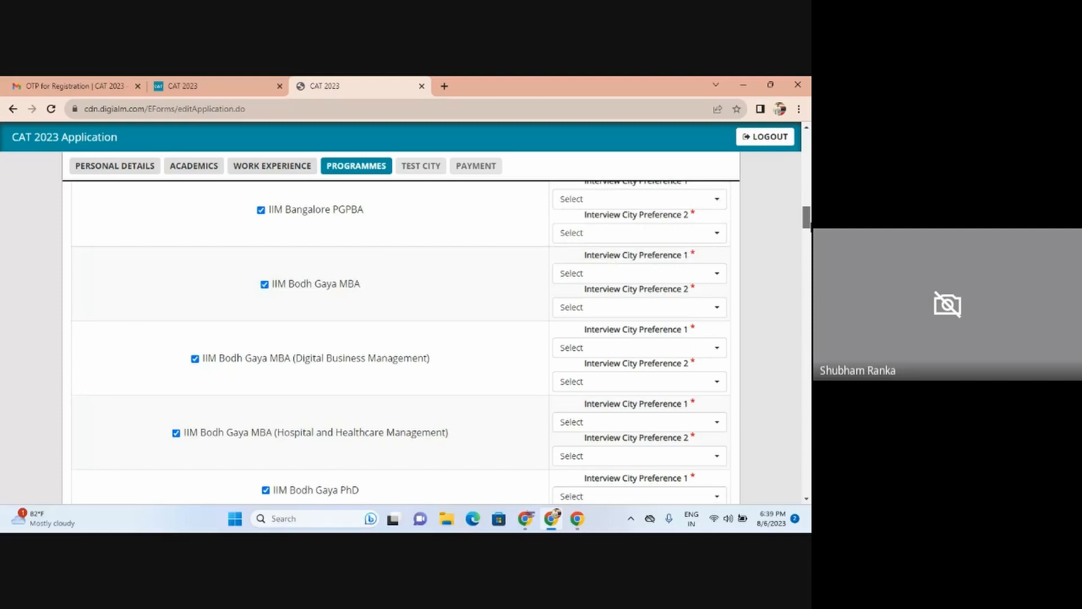
scroll(401, 342, down, 2)
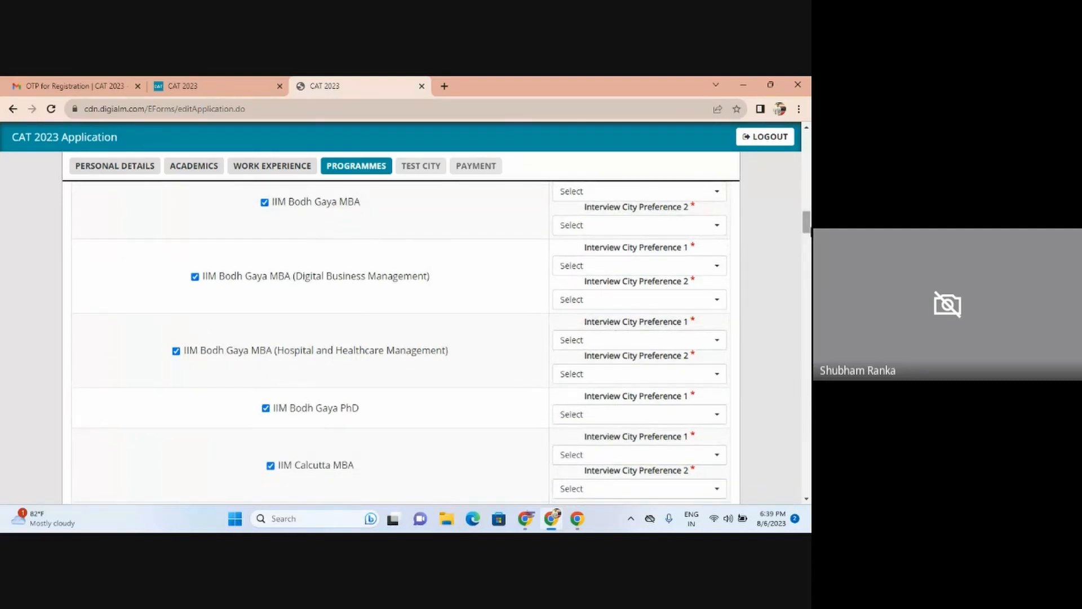
click(194, 277)
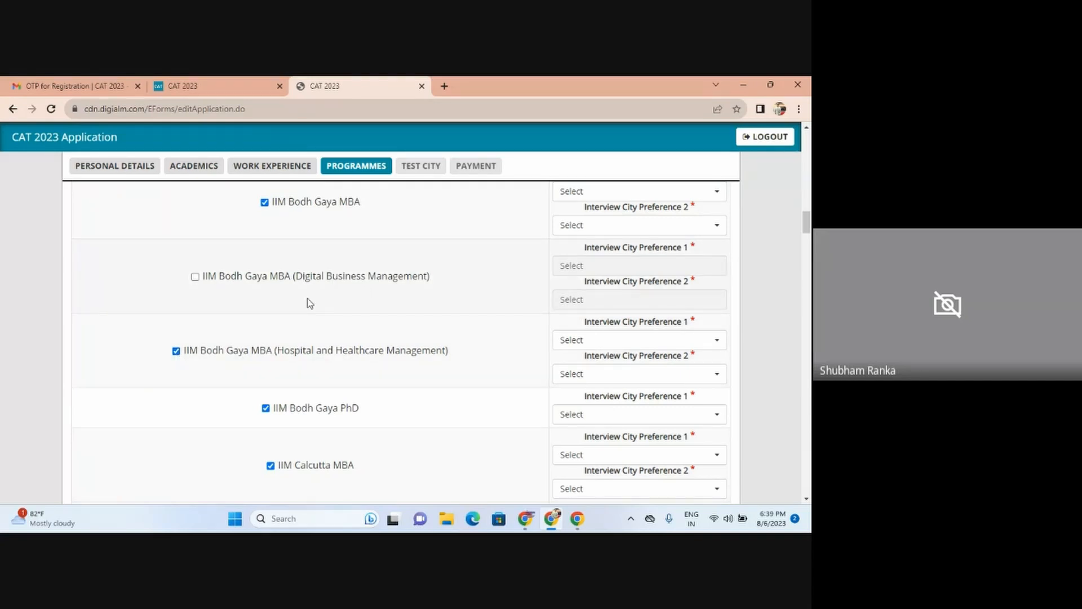
click(176, 352)
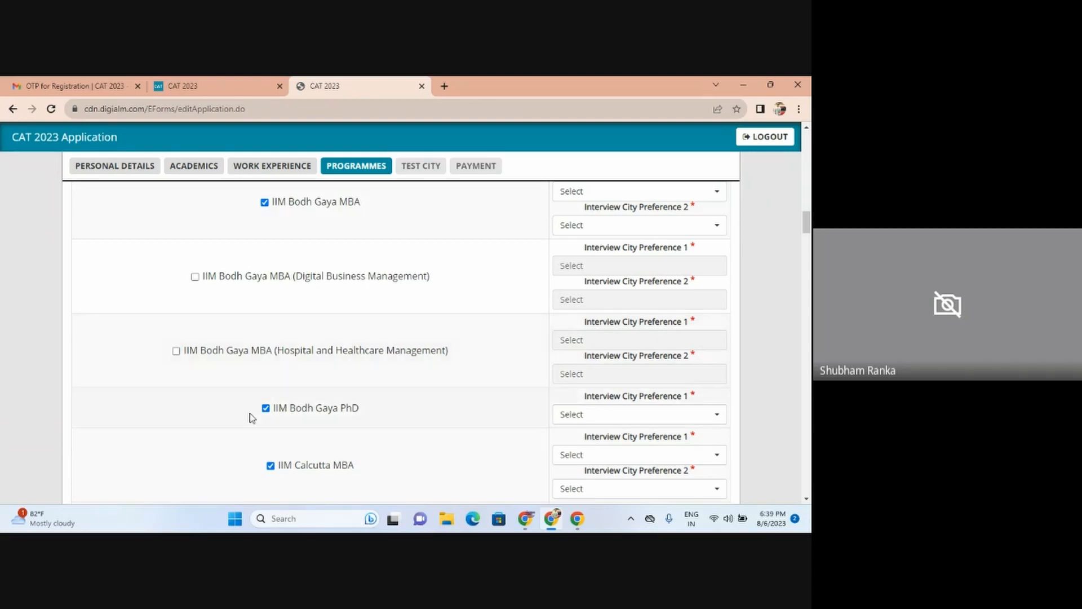
click(265, 409)
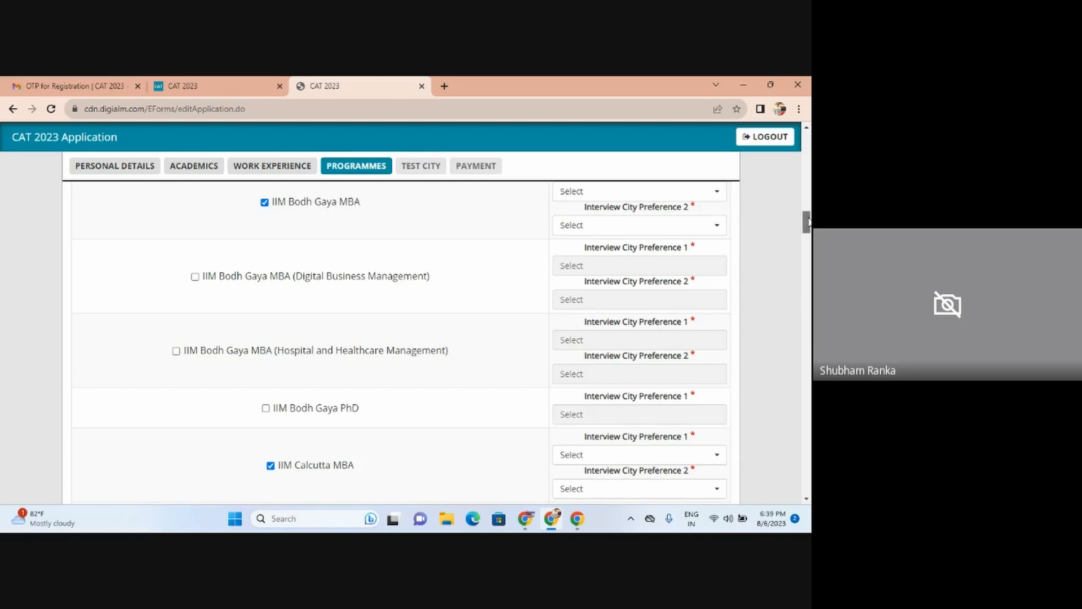
drag(808, 222, 809, 157)
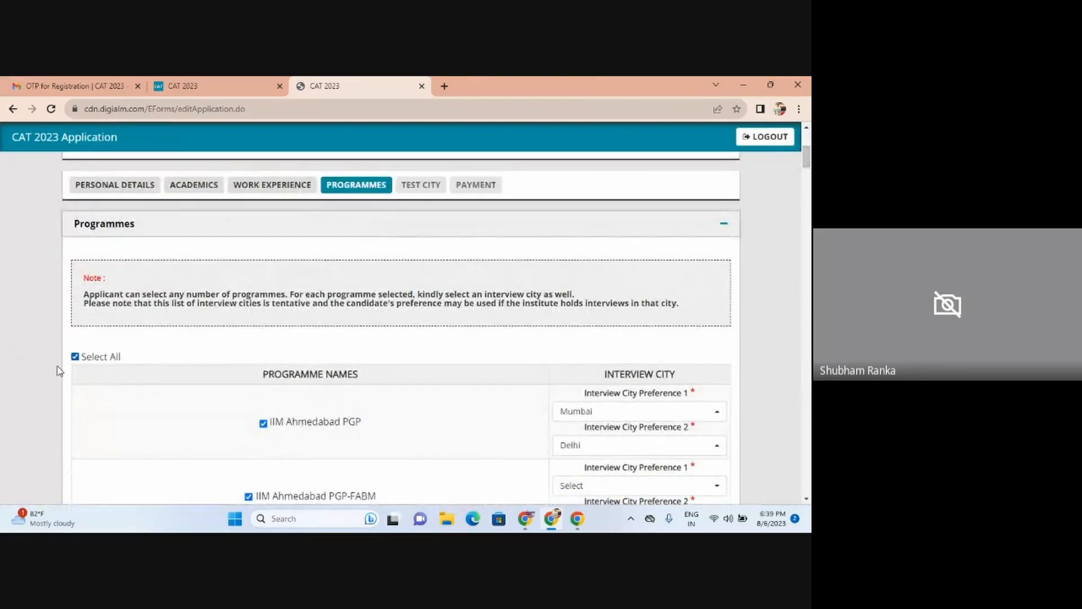
Step: Clear all programmes, then tick only IIM Ahmedabad PGP with Mumbai and Delhi as interview cities
click(75, 357)
click(76, 358)
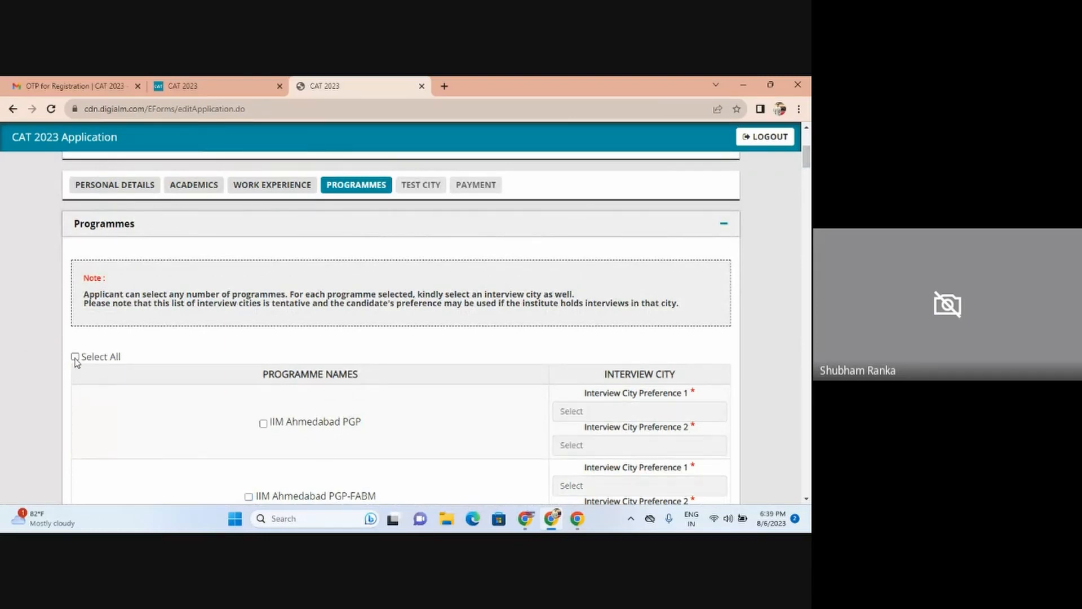
click(263, 424)
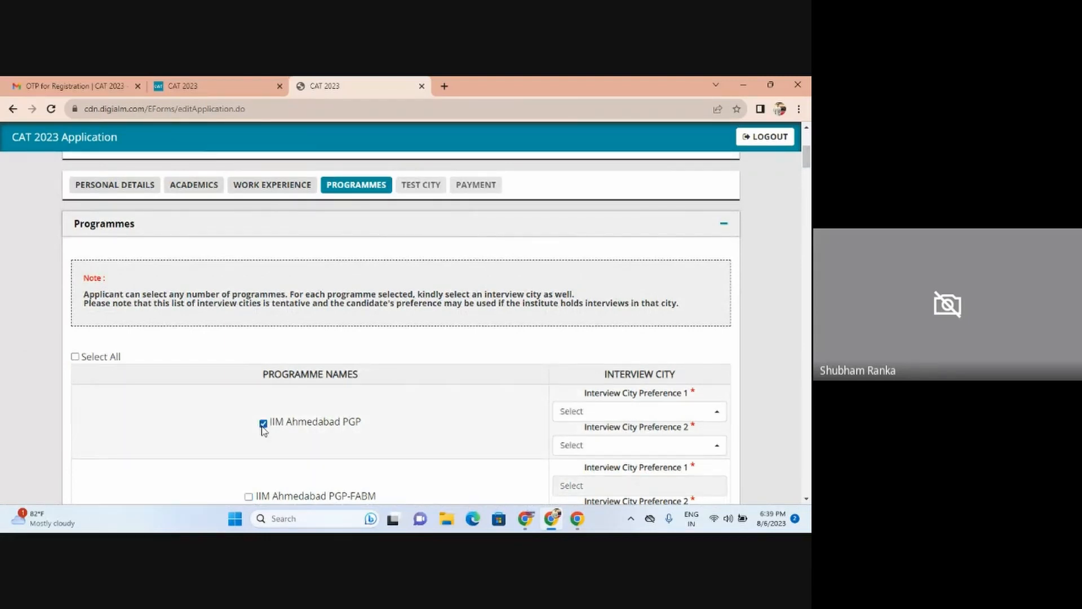
click(620, 412)
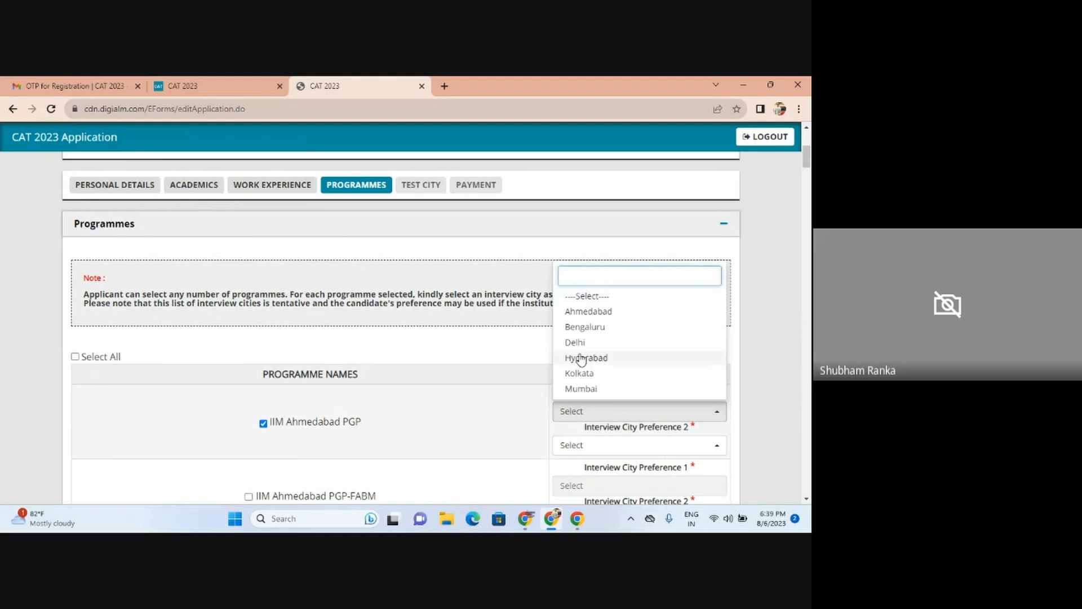
right_click(588, 388)
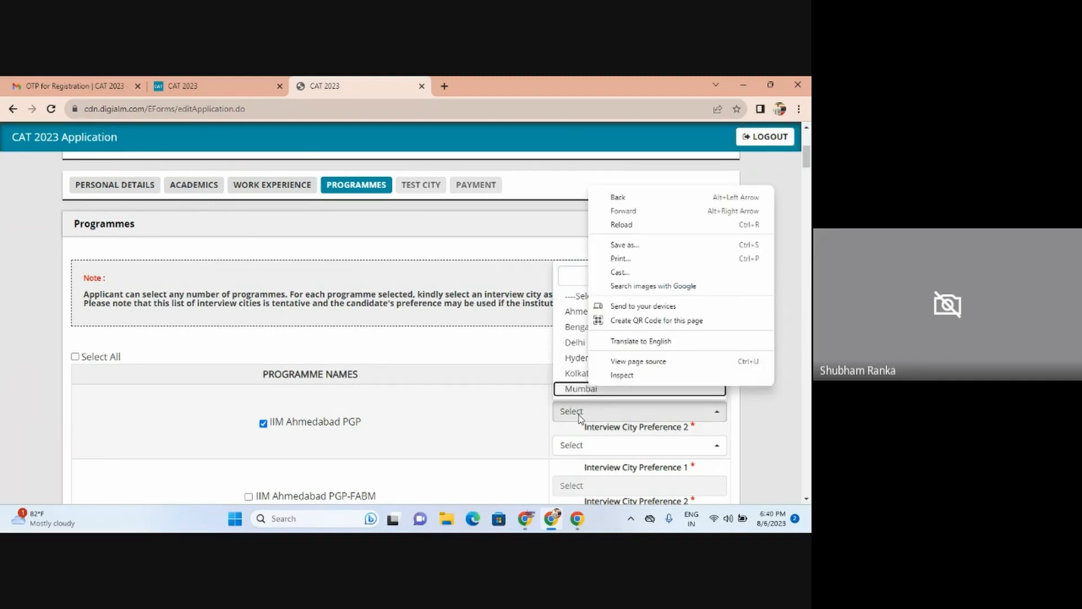
click(576, 390)
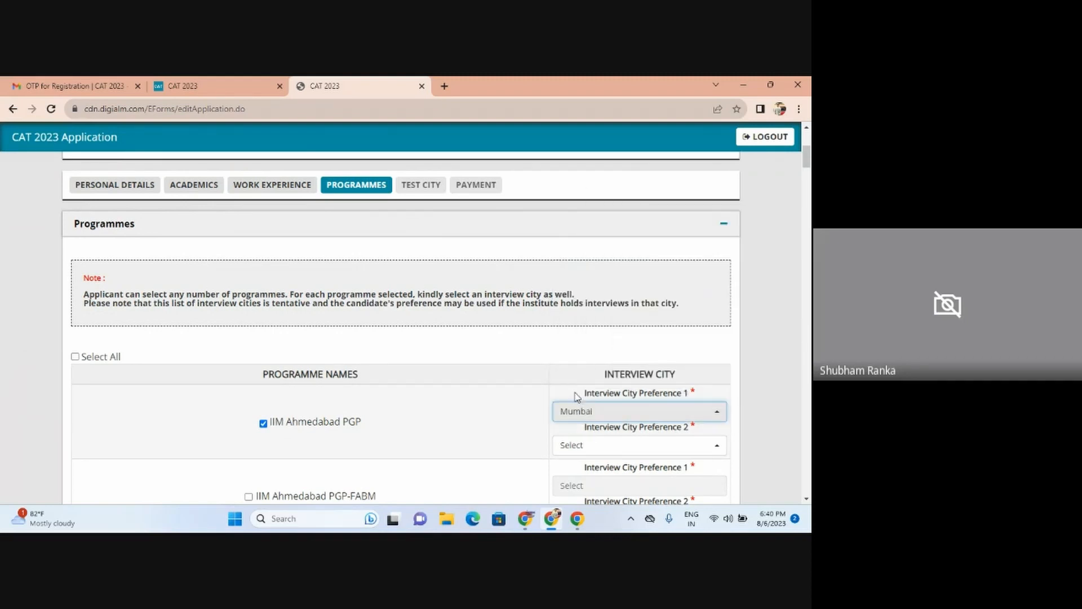
click(590, 444)
click(585, 377)
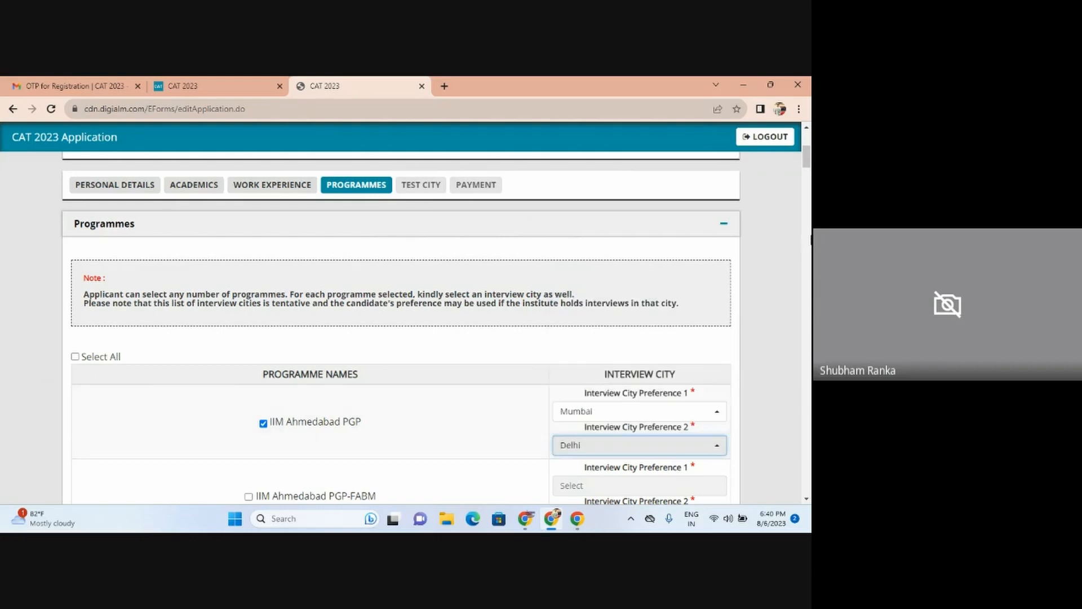
Step: Save the programme choices and dismiss the Data Saved confirmation
scroll(395, 327, down, 20)
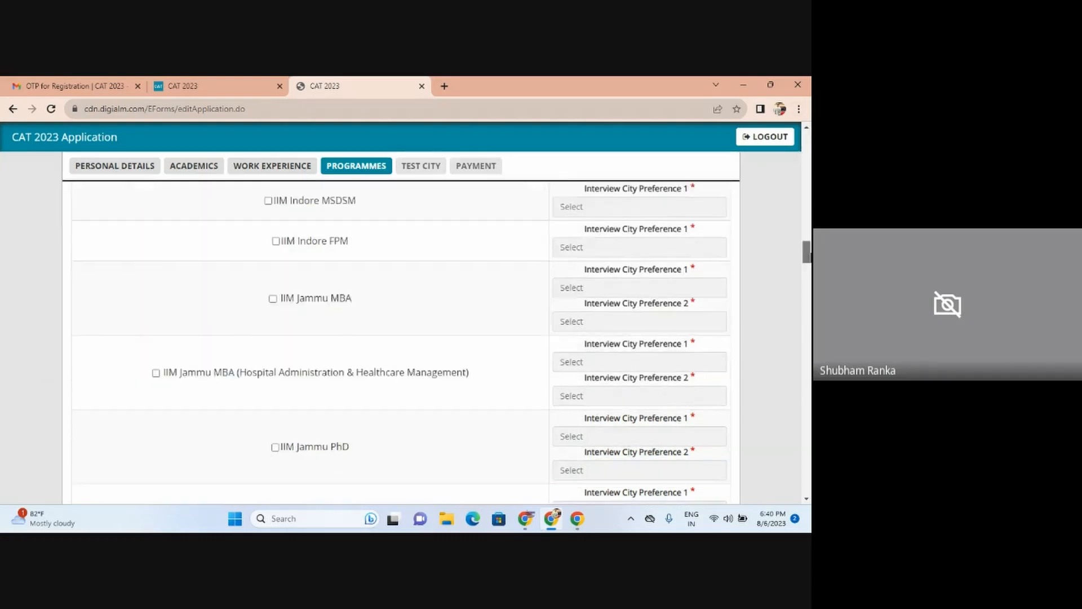
scroll(395, 338, down, 5)
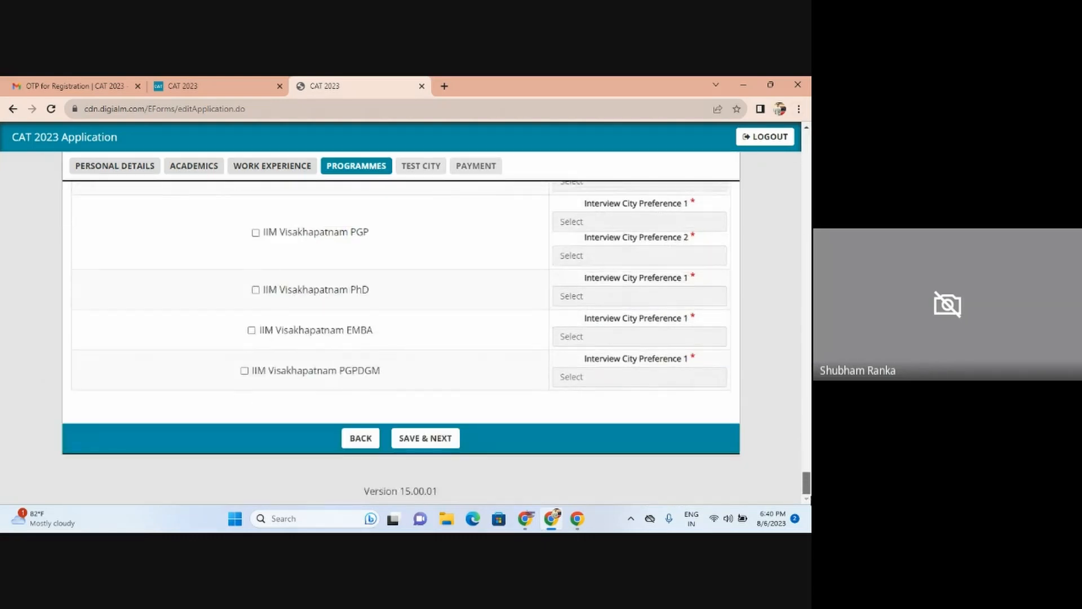
click(429, 443)
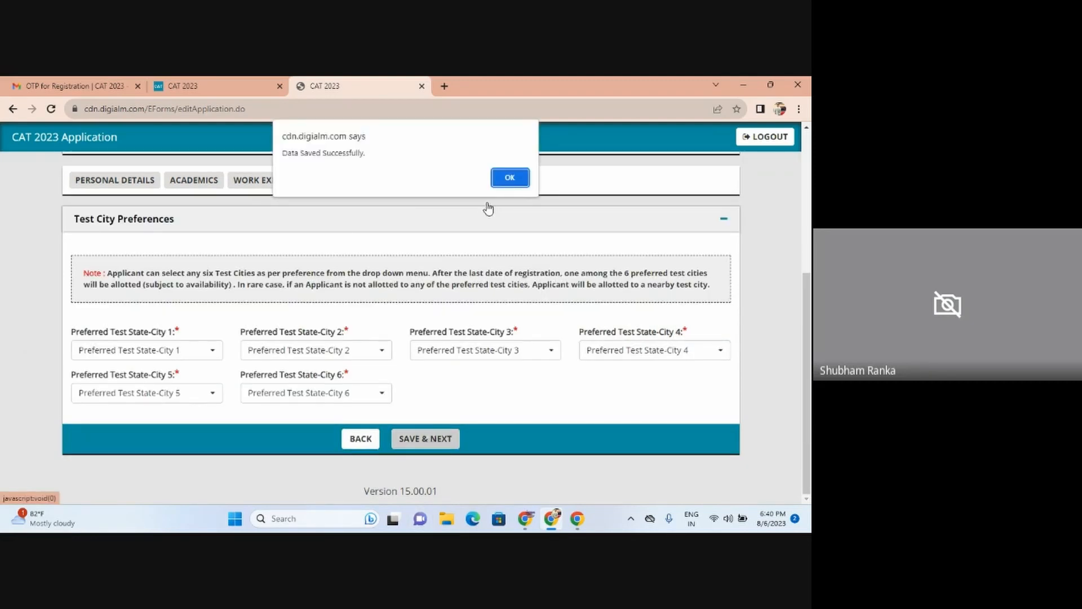
click(509, 178)
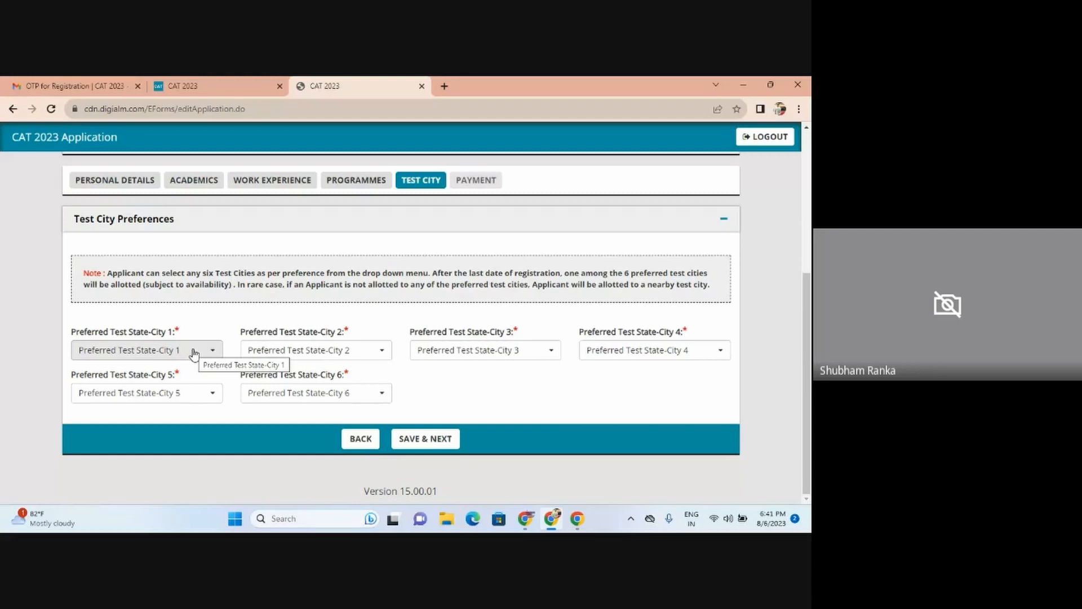
Step: Set test cities 1–3 to Maharashtra - Navi Mumbai, Mumbai and Thane
click(192, 352)
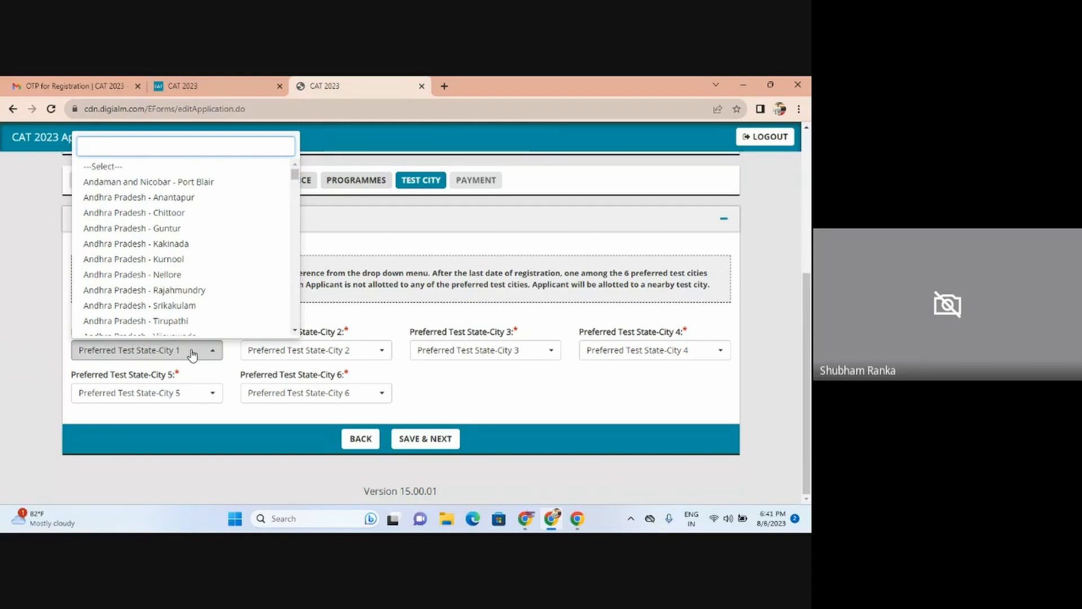
text(navi)
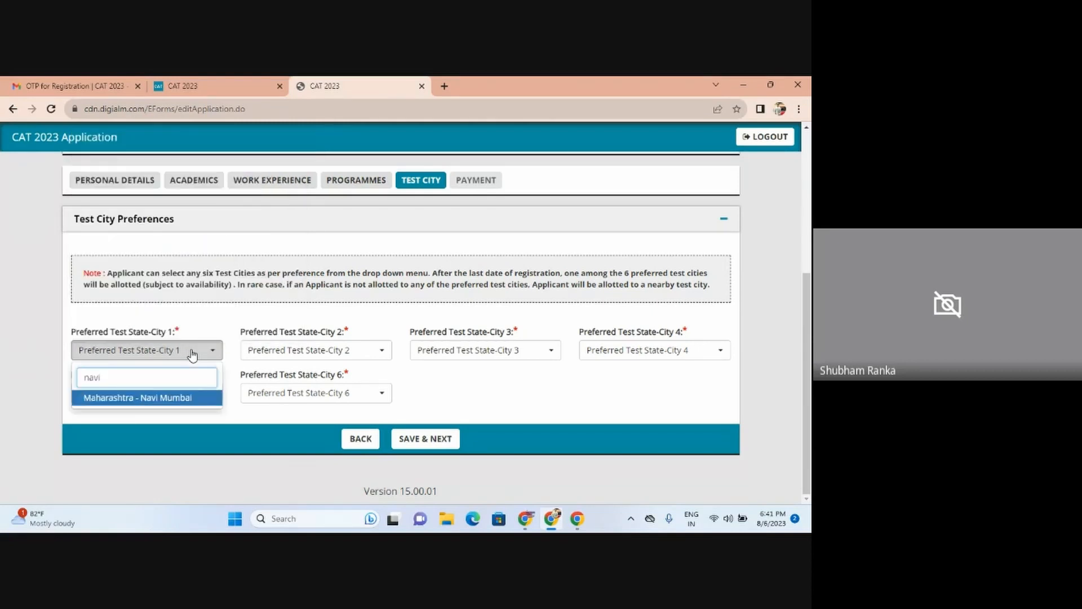
click(170, 398)
click(296, 355)
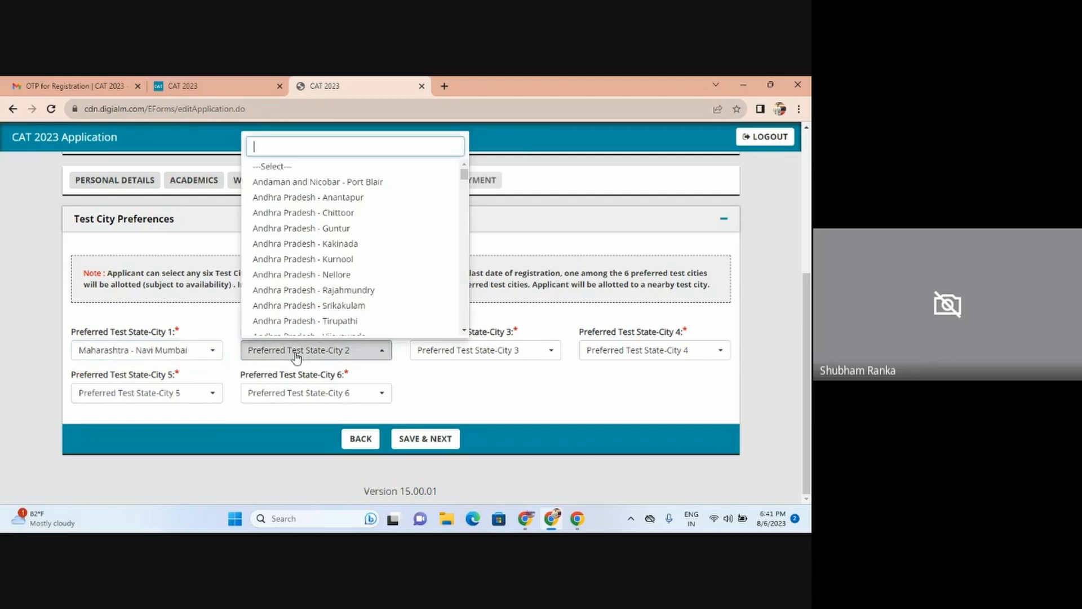
text(mu)
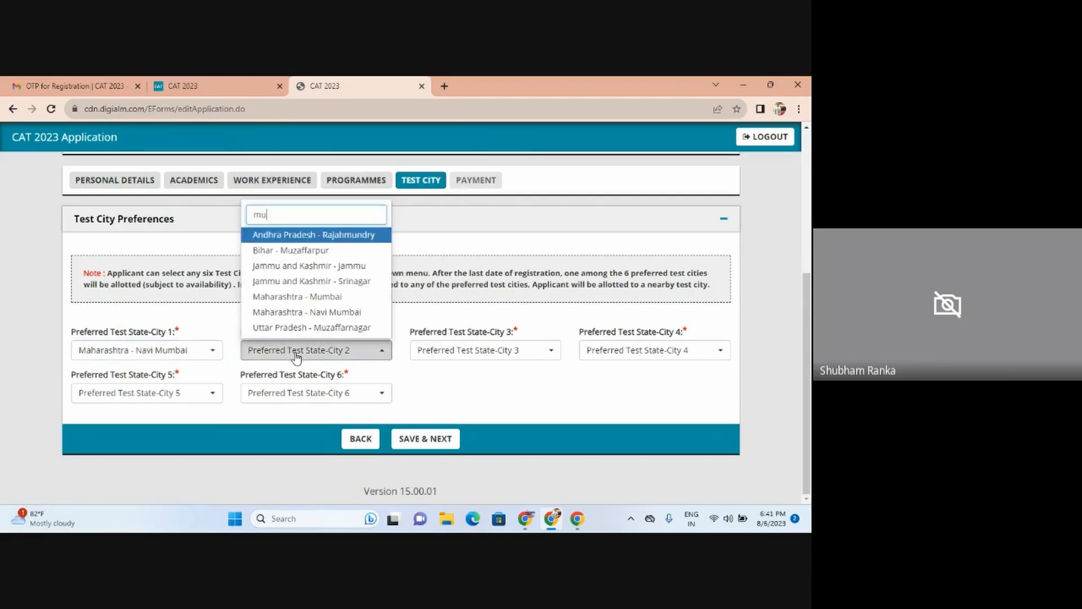
text(m)
click(304, 398)
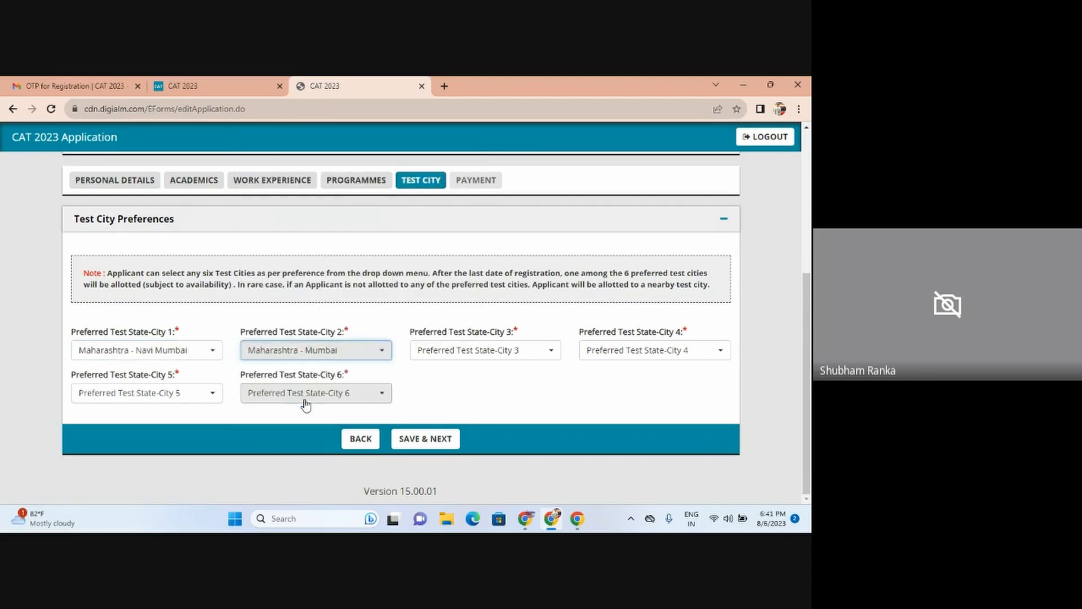
click(462, 350)
text(th)
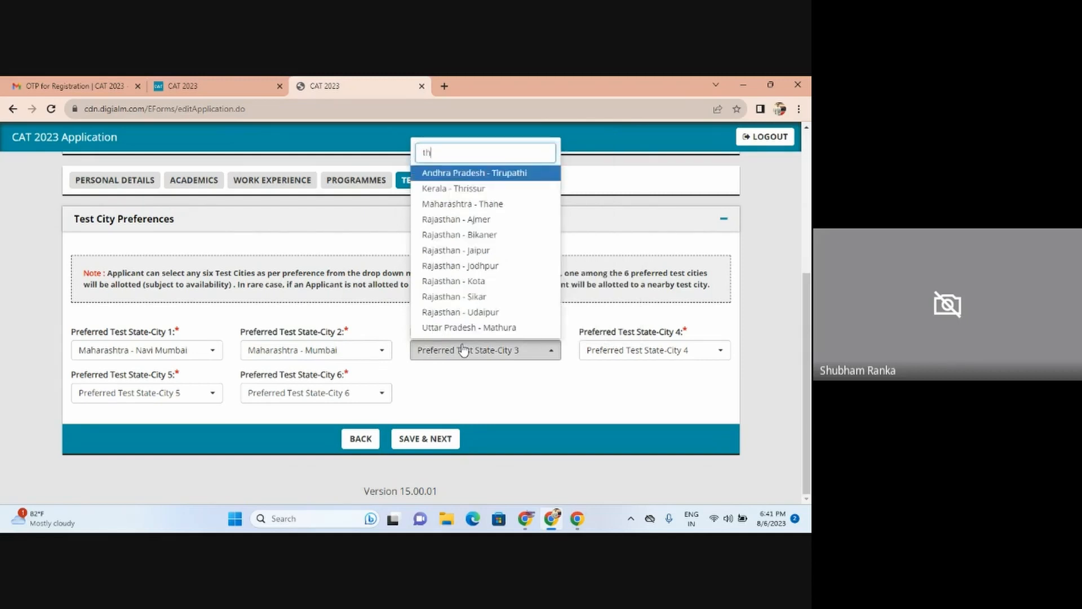
text(an)
click(448, 219)
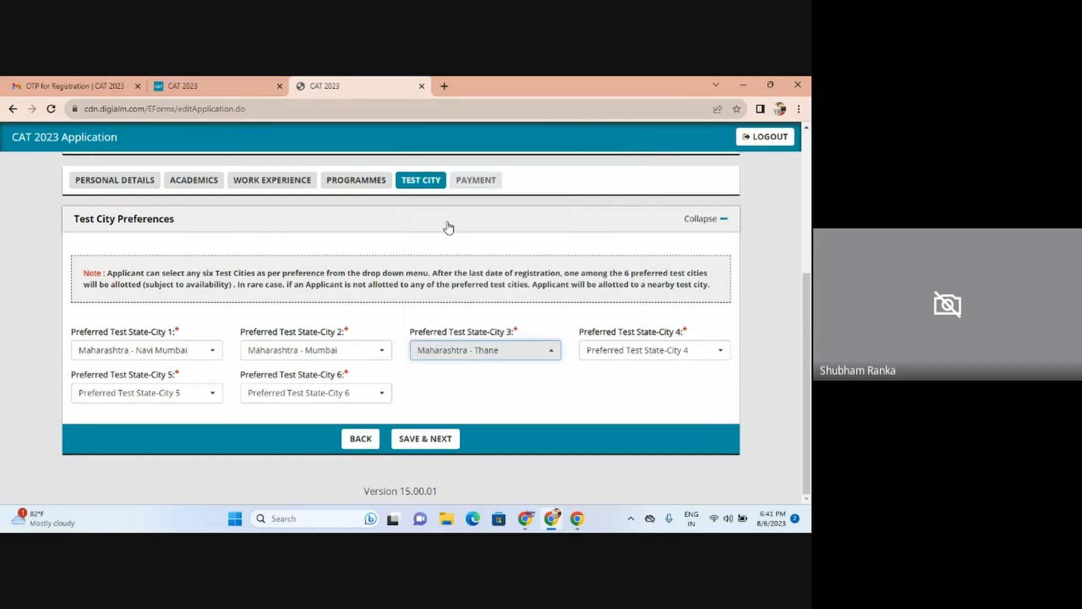
Step: Set test cities 4–6 to Maharashtra - Raigad, Pune and Nashik
click(627, 350)
text(rai)
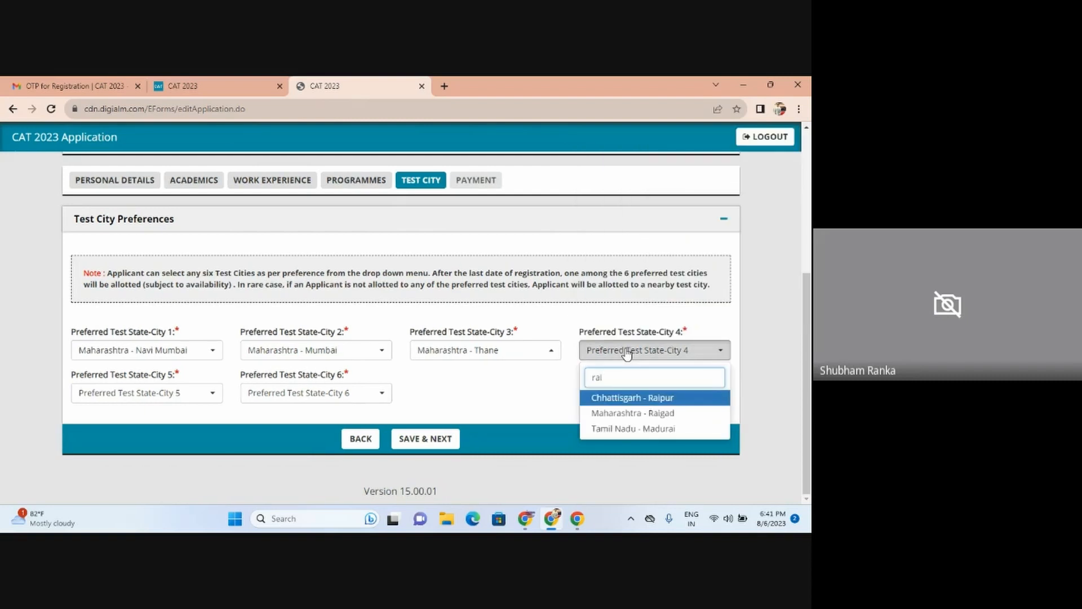
click(642, 413)
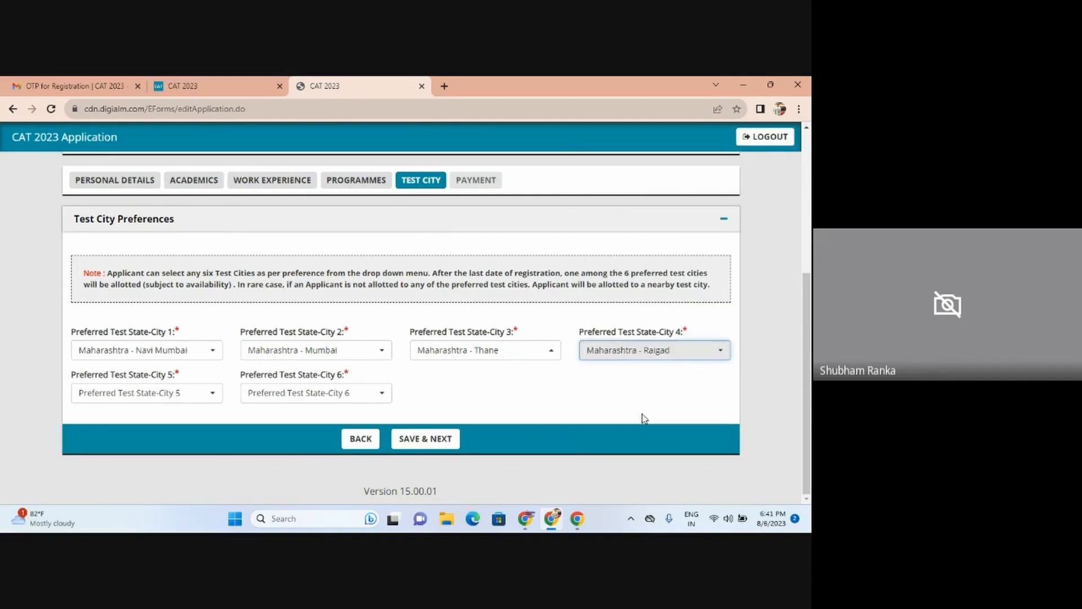
click(151, 394)
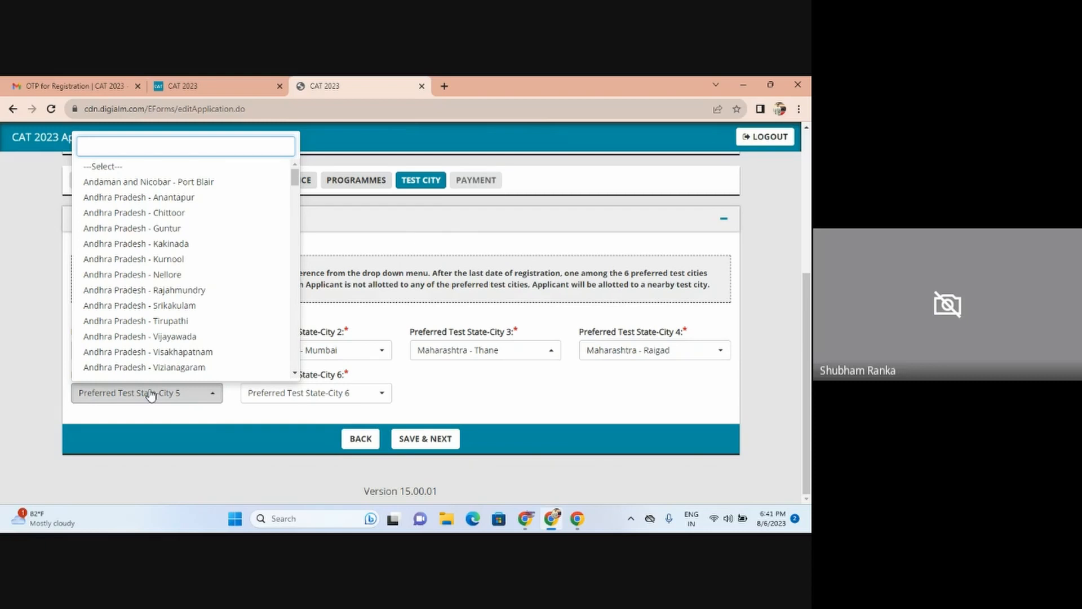
text(pune)
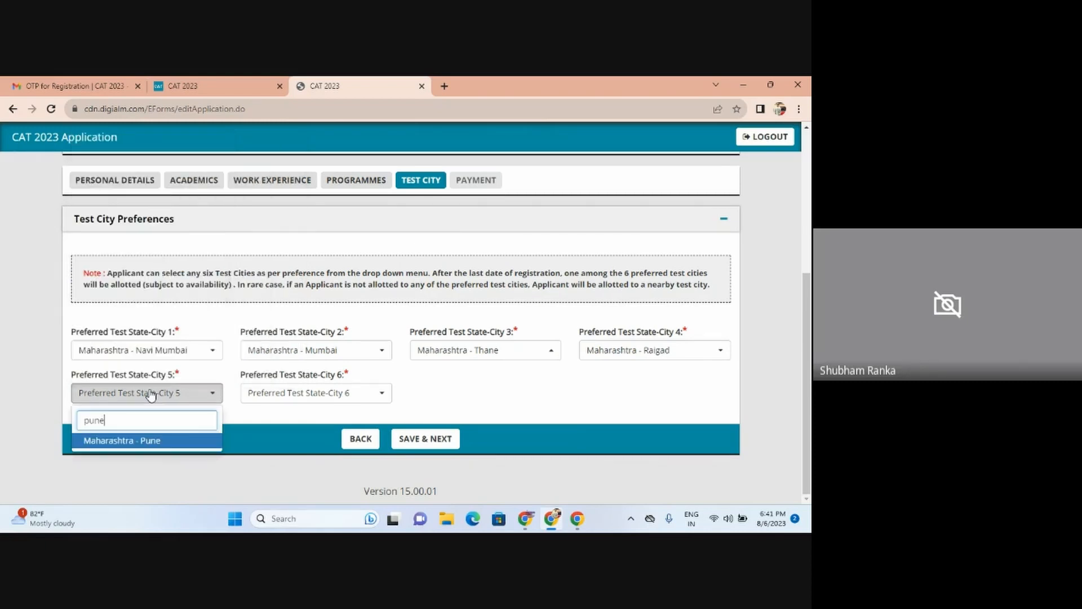
click(145, 445)
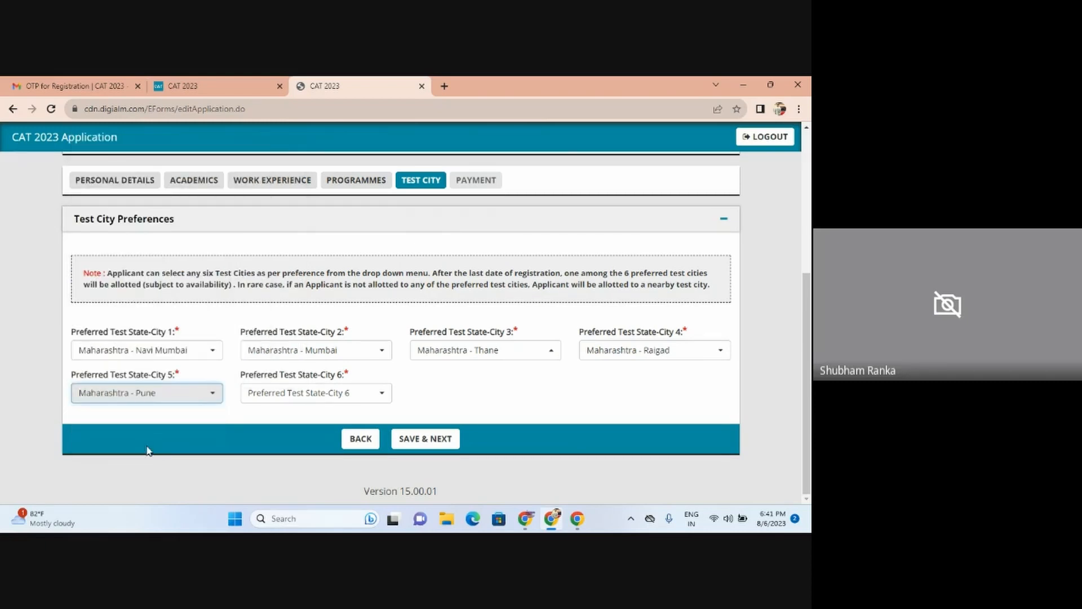
click(258, 398)
text(nash)
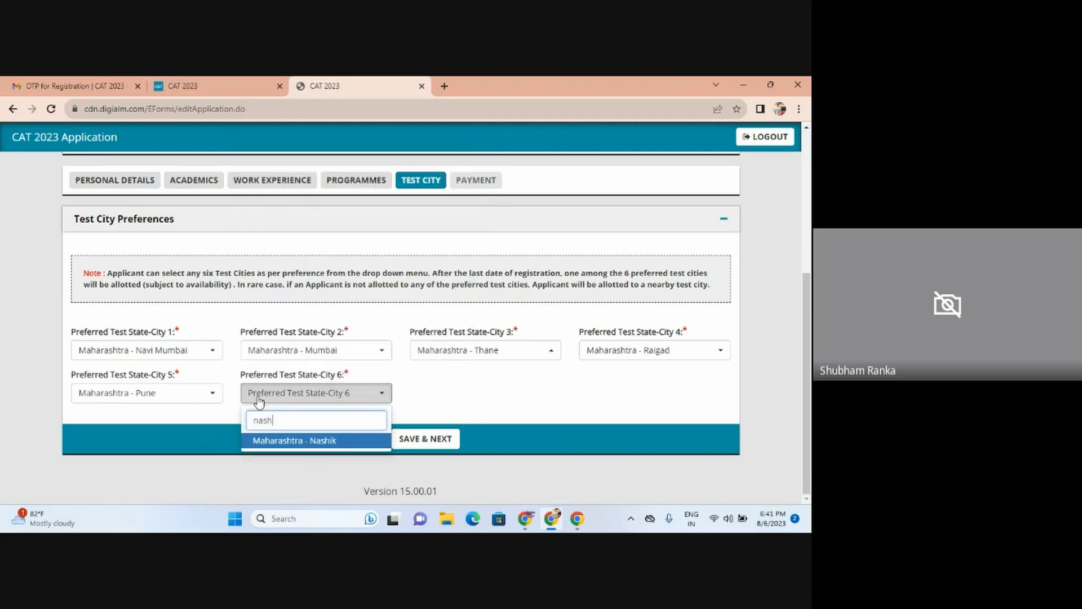
click(266, 443)
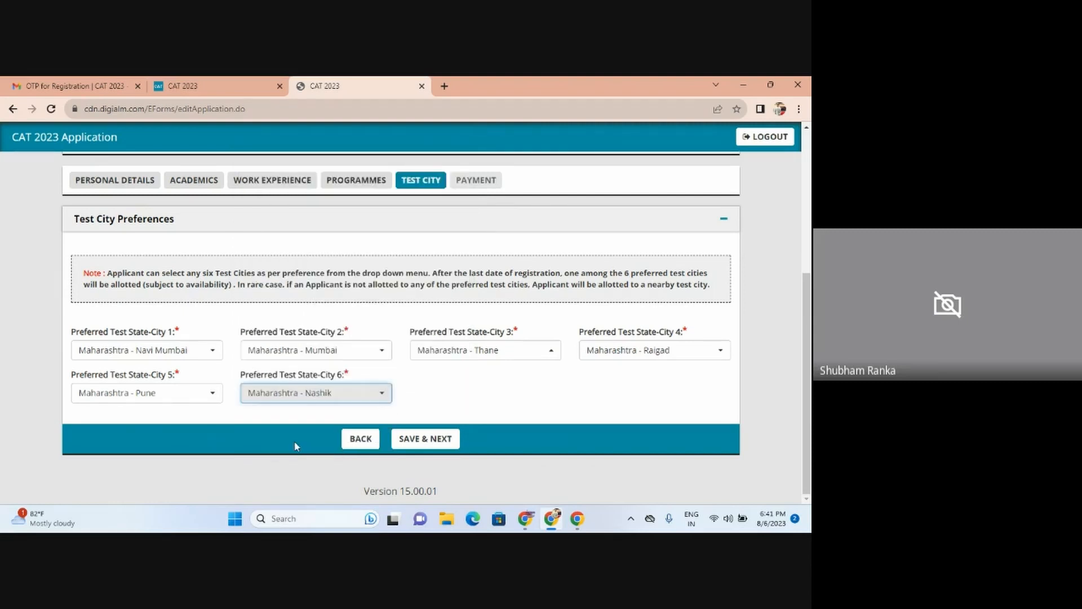
Step: Save the six Maharashtra test cities, look over the Payment page, then return to Test City Preferences
click(417, 440)
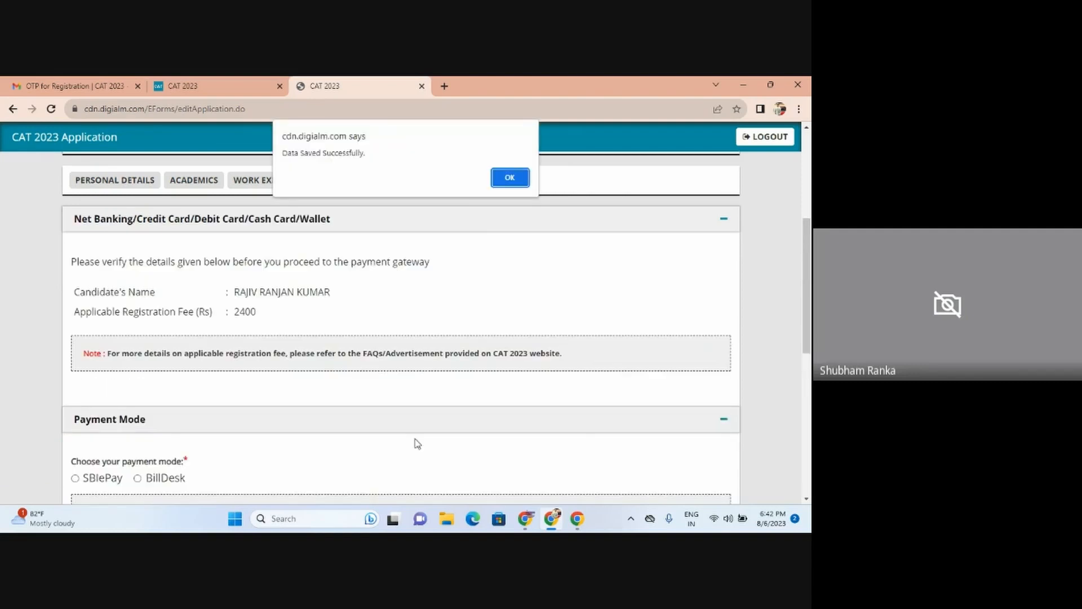
click(503, 182)
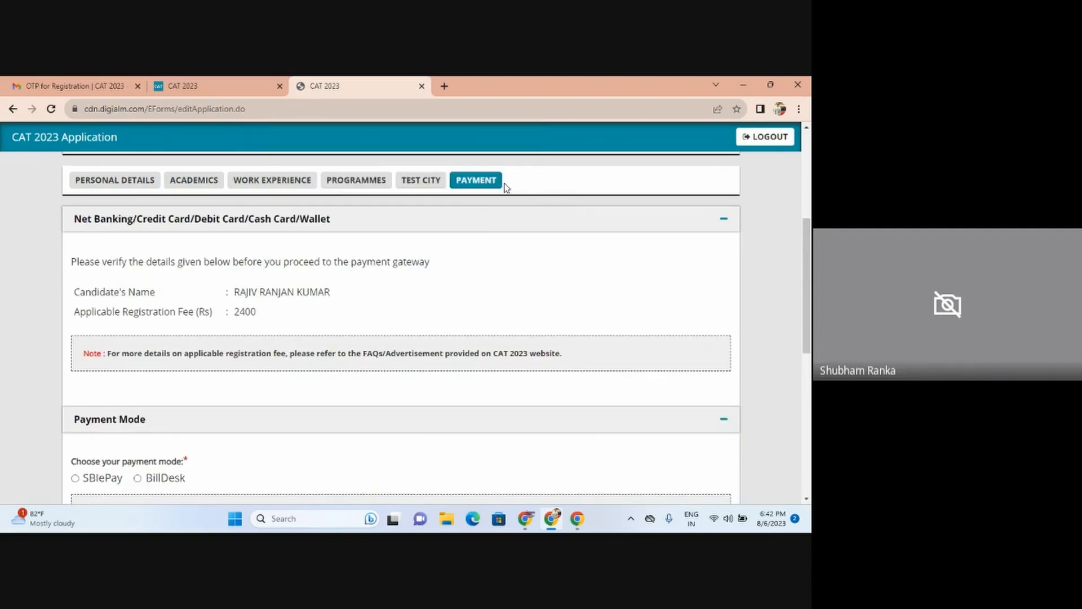
drag(811, 249, 811, 369)
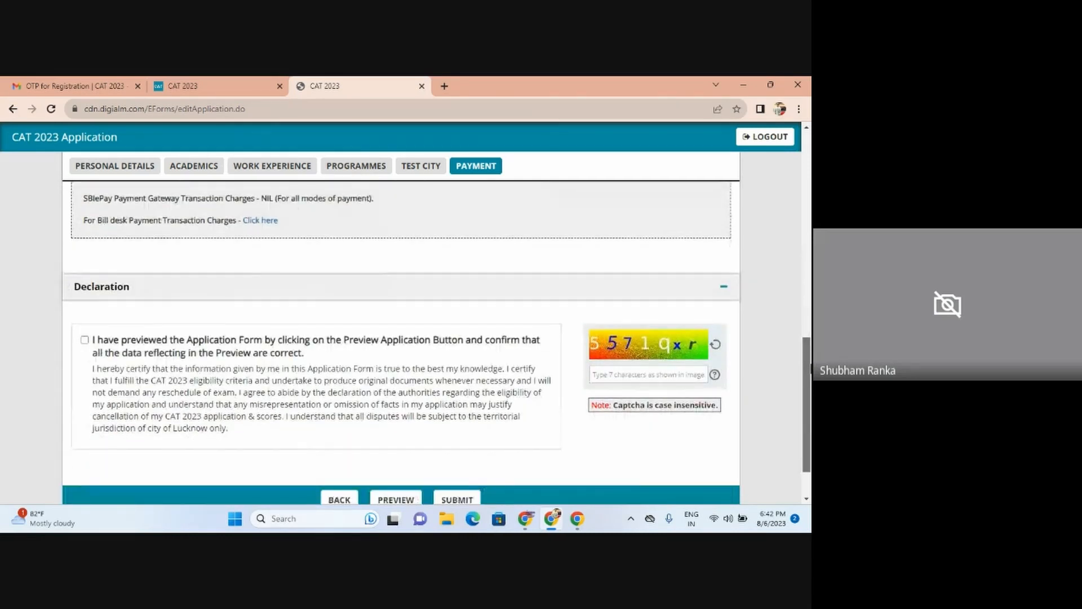
drag(810, 370, 810, 390)
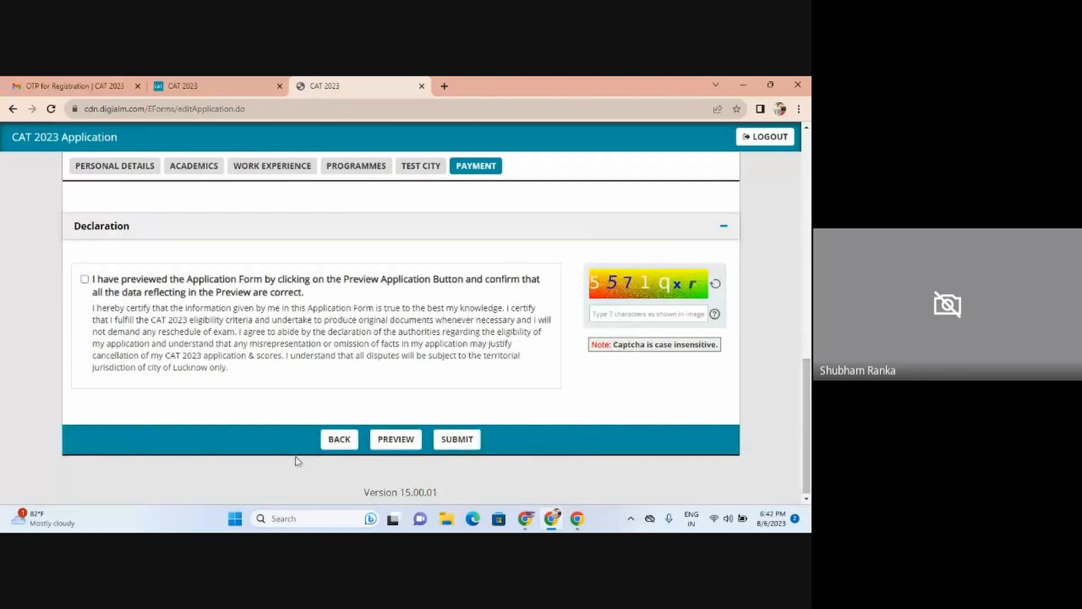
click(331, 449)
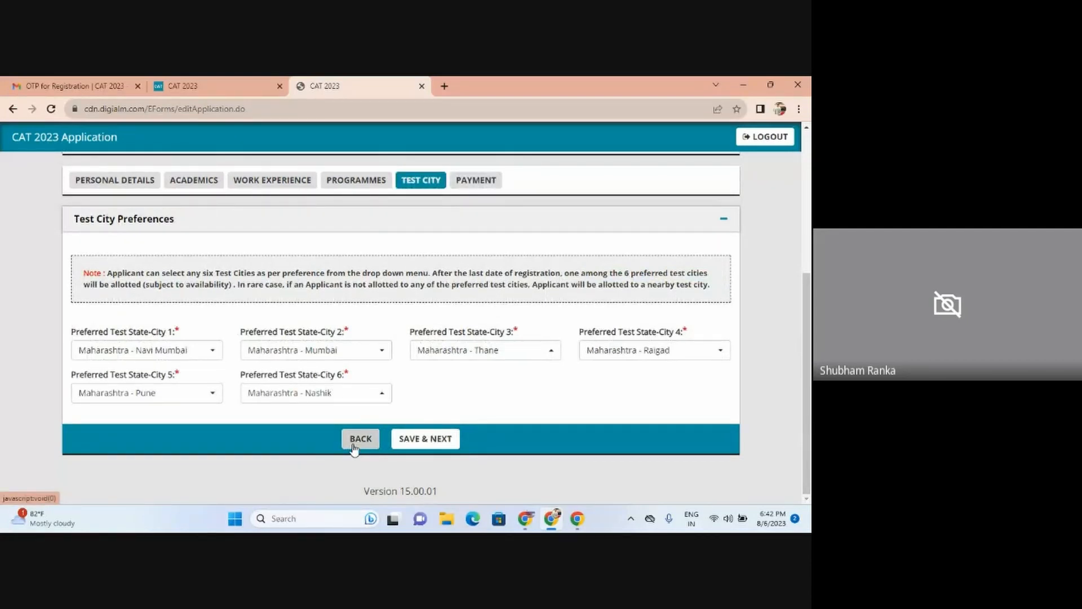
Step: Go back to Programmes, re-save the programme choices, then switch to the Google Meet window
click(354, 449)
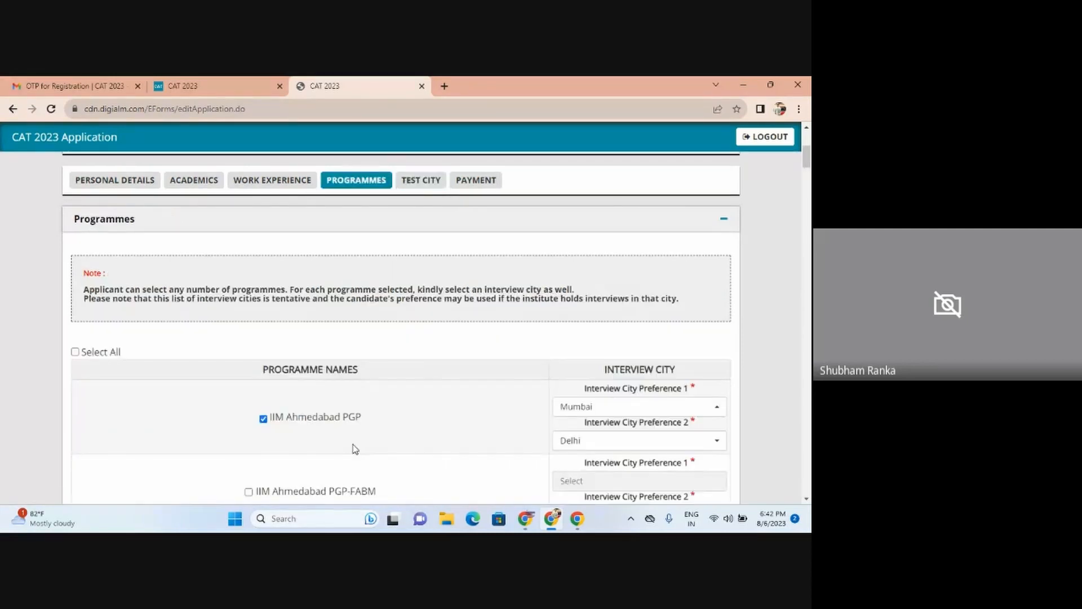
drag(806, 165, 807, 483)
click(436, 444)
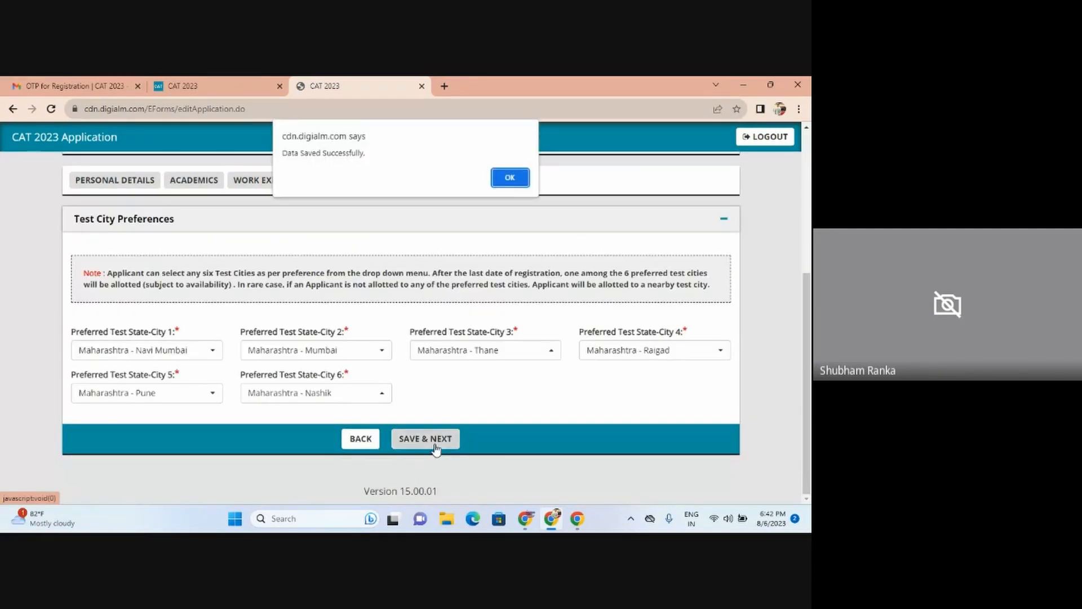
click(508, 178)
key(alt+Tab)
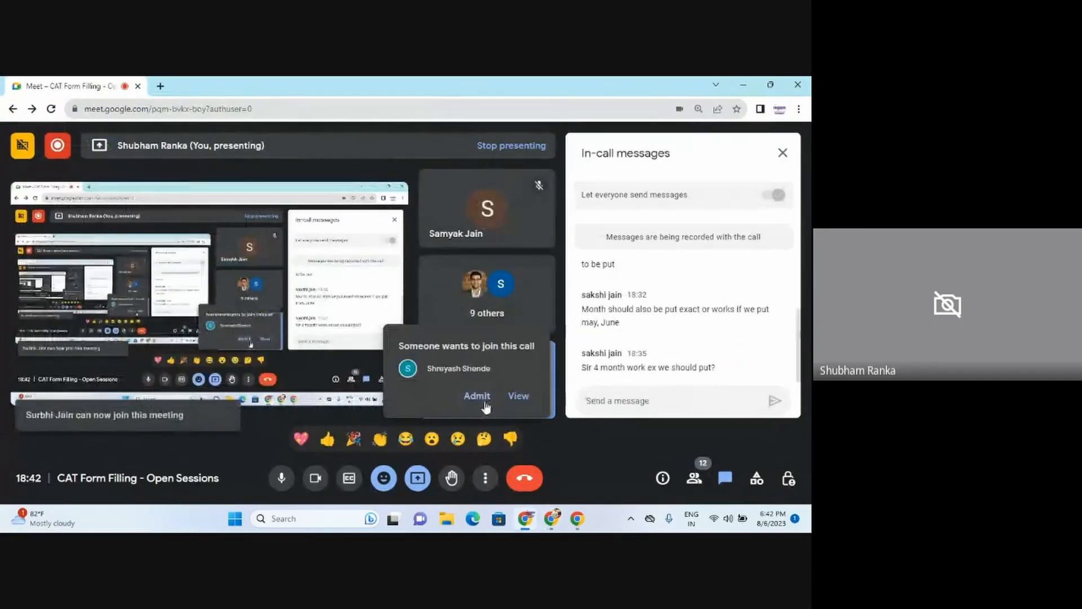
Step: Admit the waiting participant into the Meet call and return to the CAT 2023 application
click(484, 403)
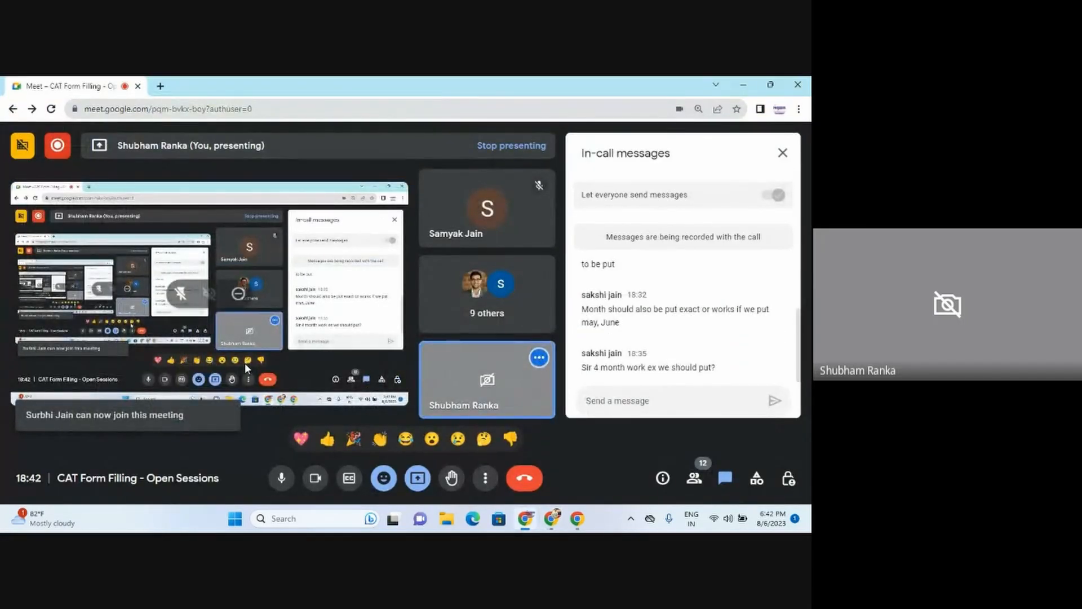
mouse_move(432, 413)
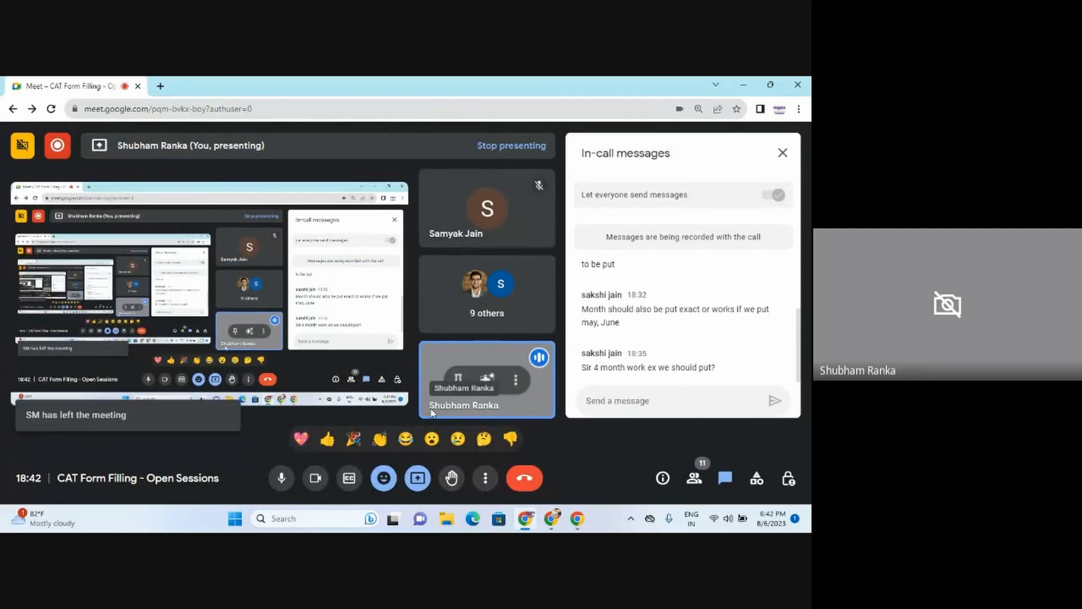
key(alt+Tab)
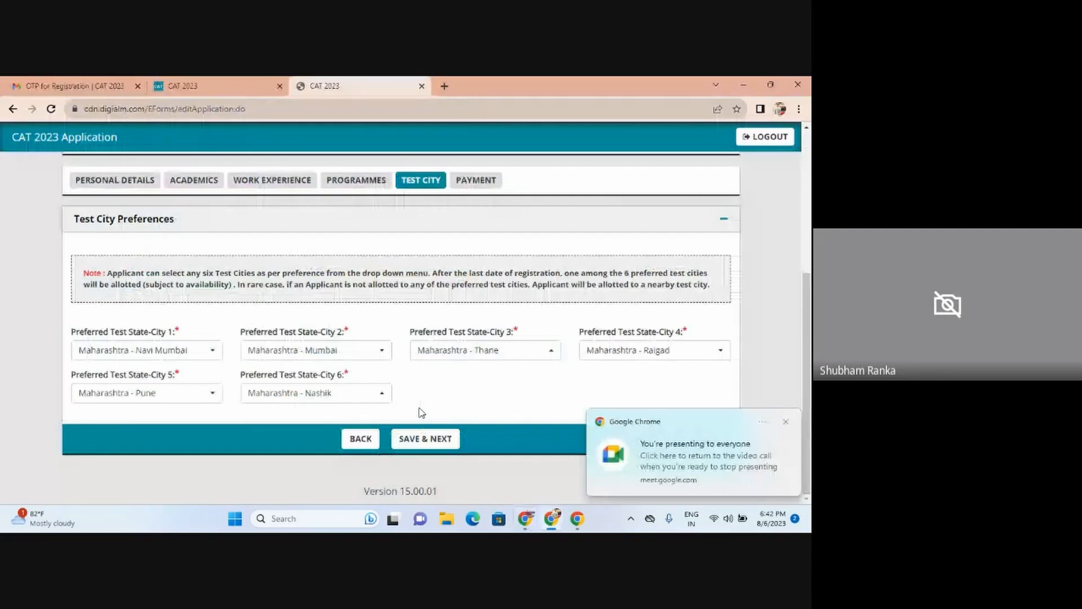
Step: Save the test cities to reach Payment with the Rs 2400 fee, then switch to Meet
click(786, 422)
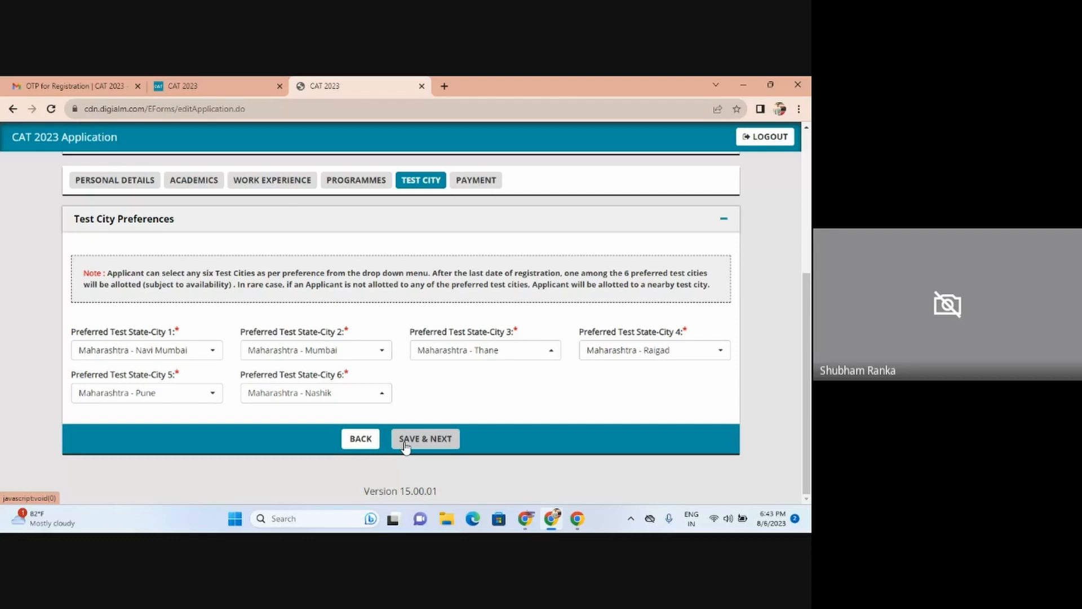
click(405, 445)
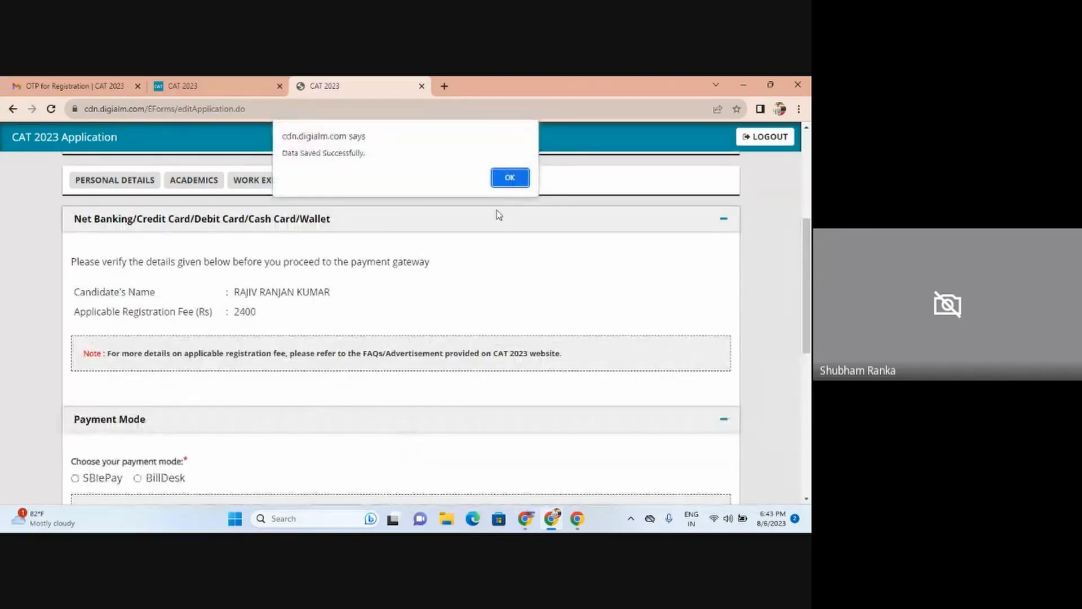
click(504, 179)
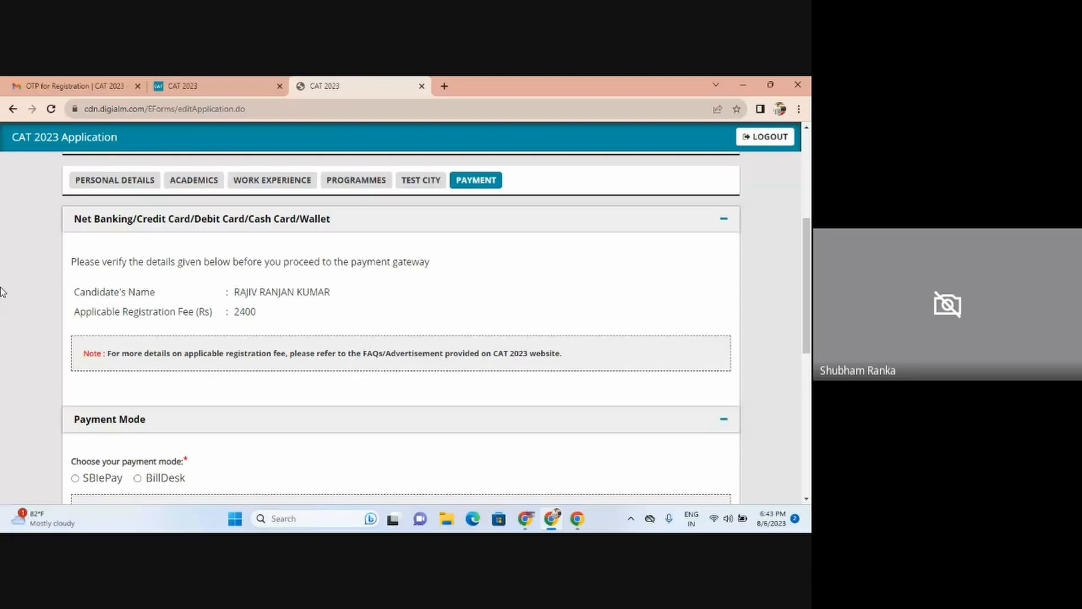
key(alt+Tab)
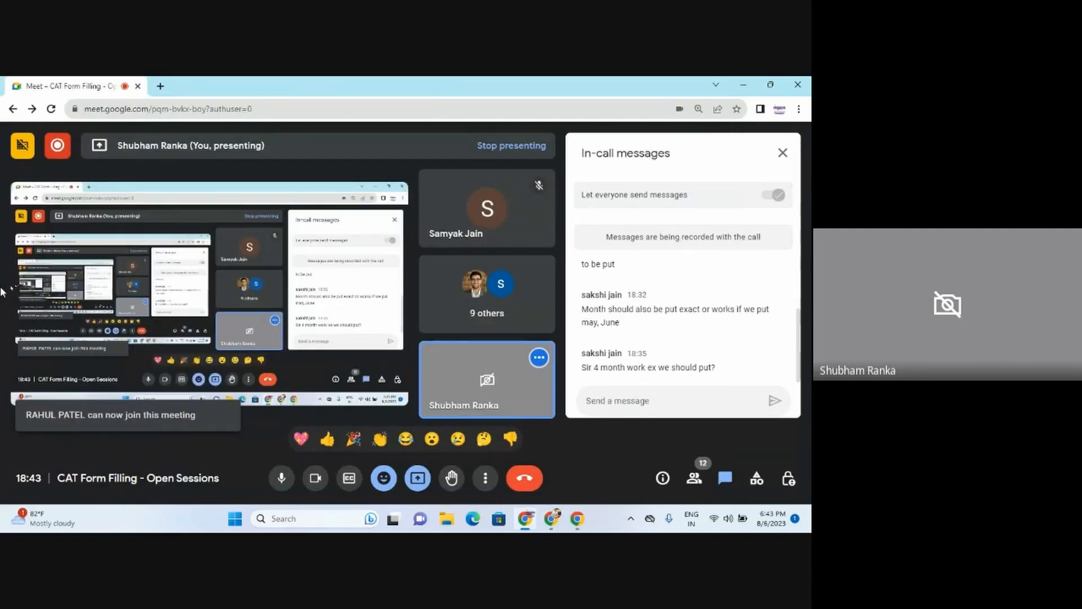
Step: Stop presenting the screen in the Google Meet call
key(alt+Tab)
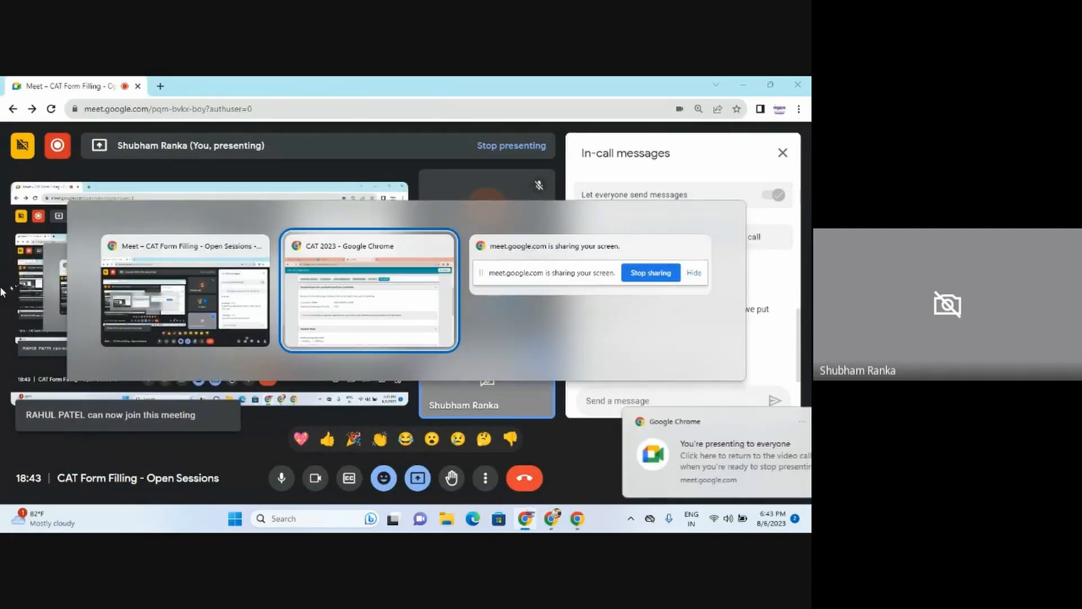
key(alt+Tab)
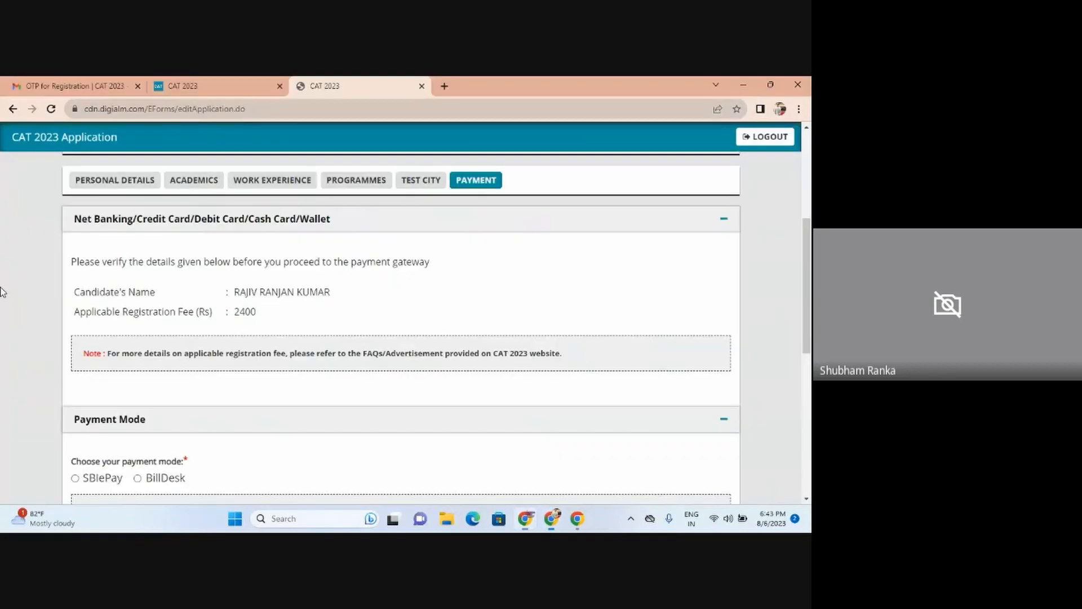
key(alt+Tab)
key(alt+Tab)
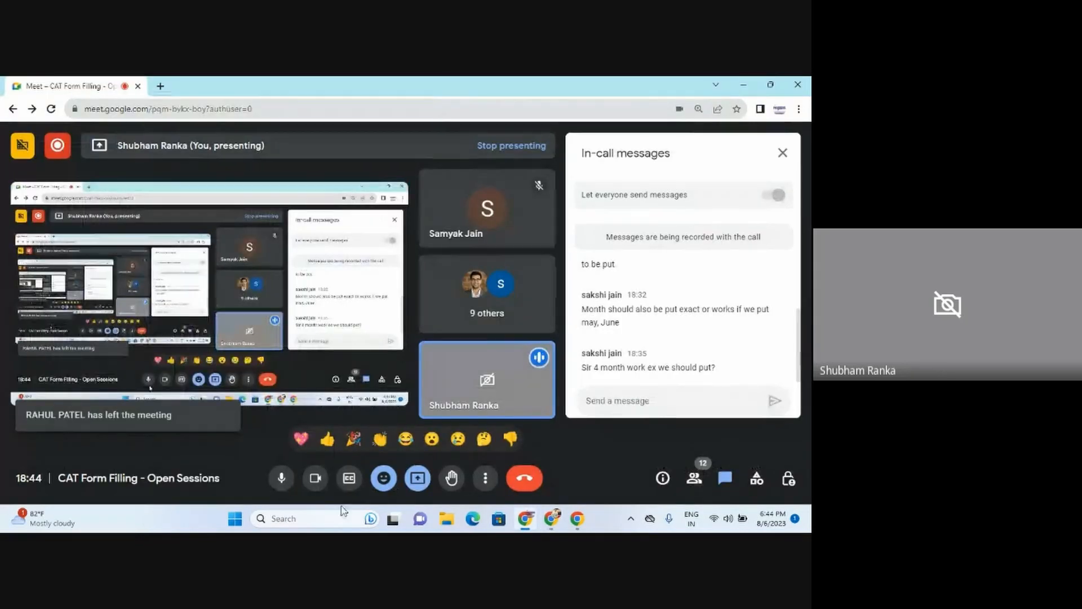
click(417, 479)
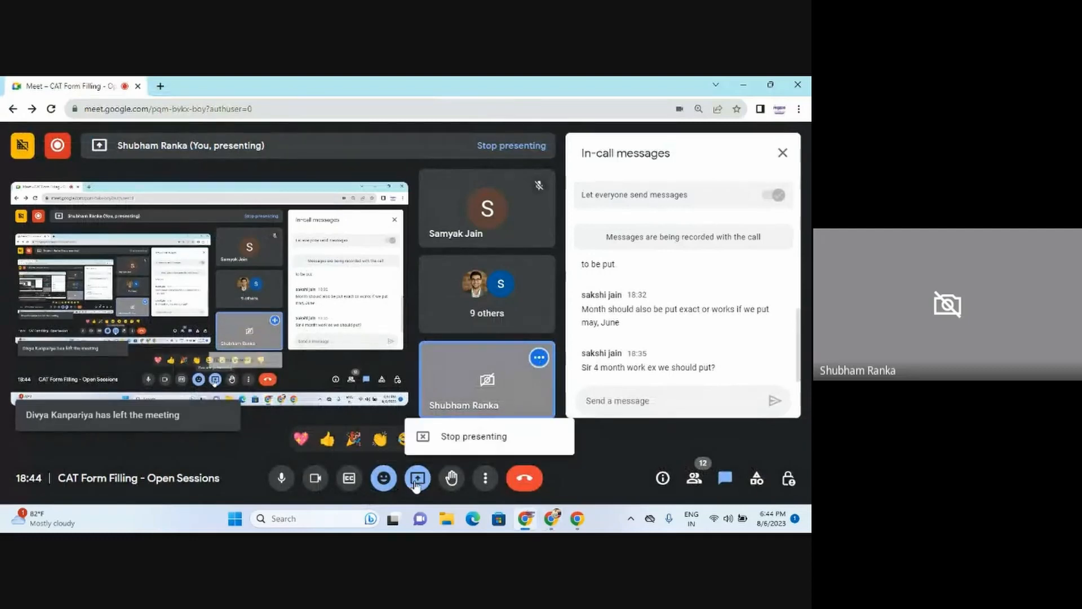
click(462, 432)
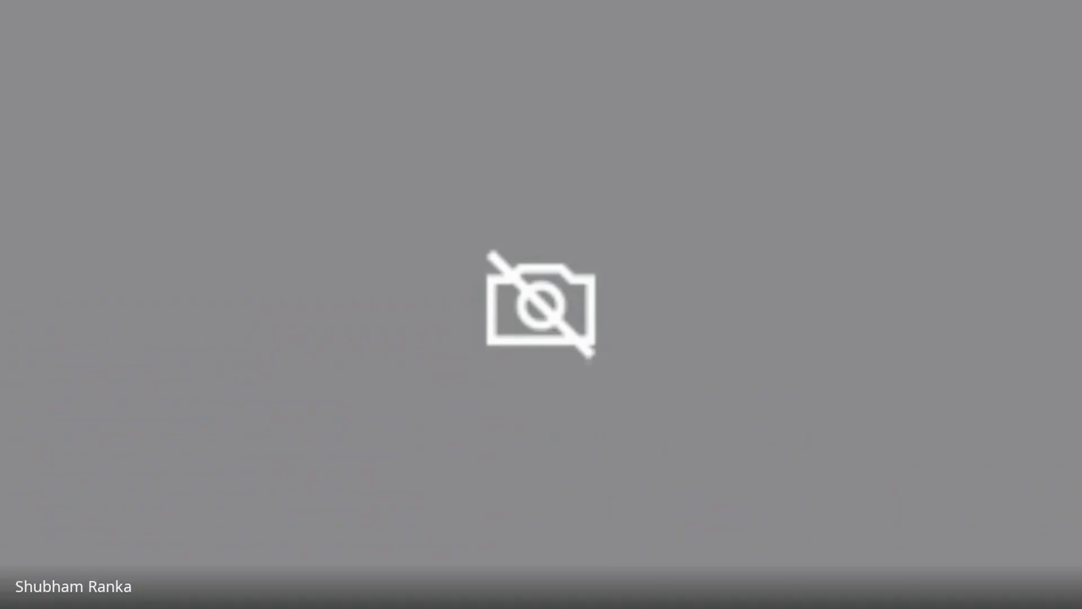